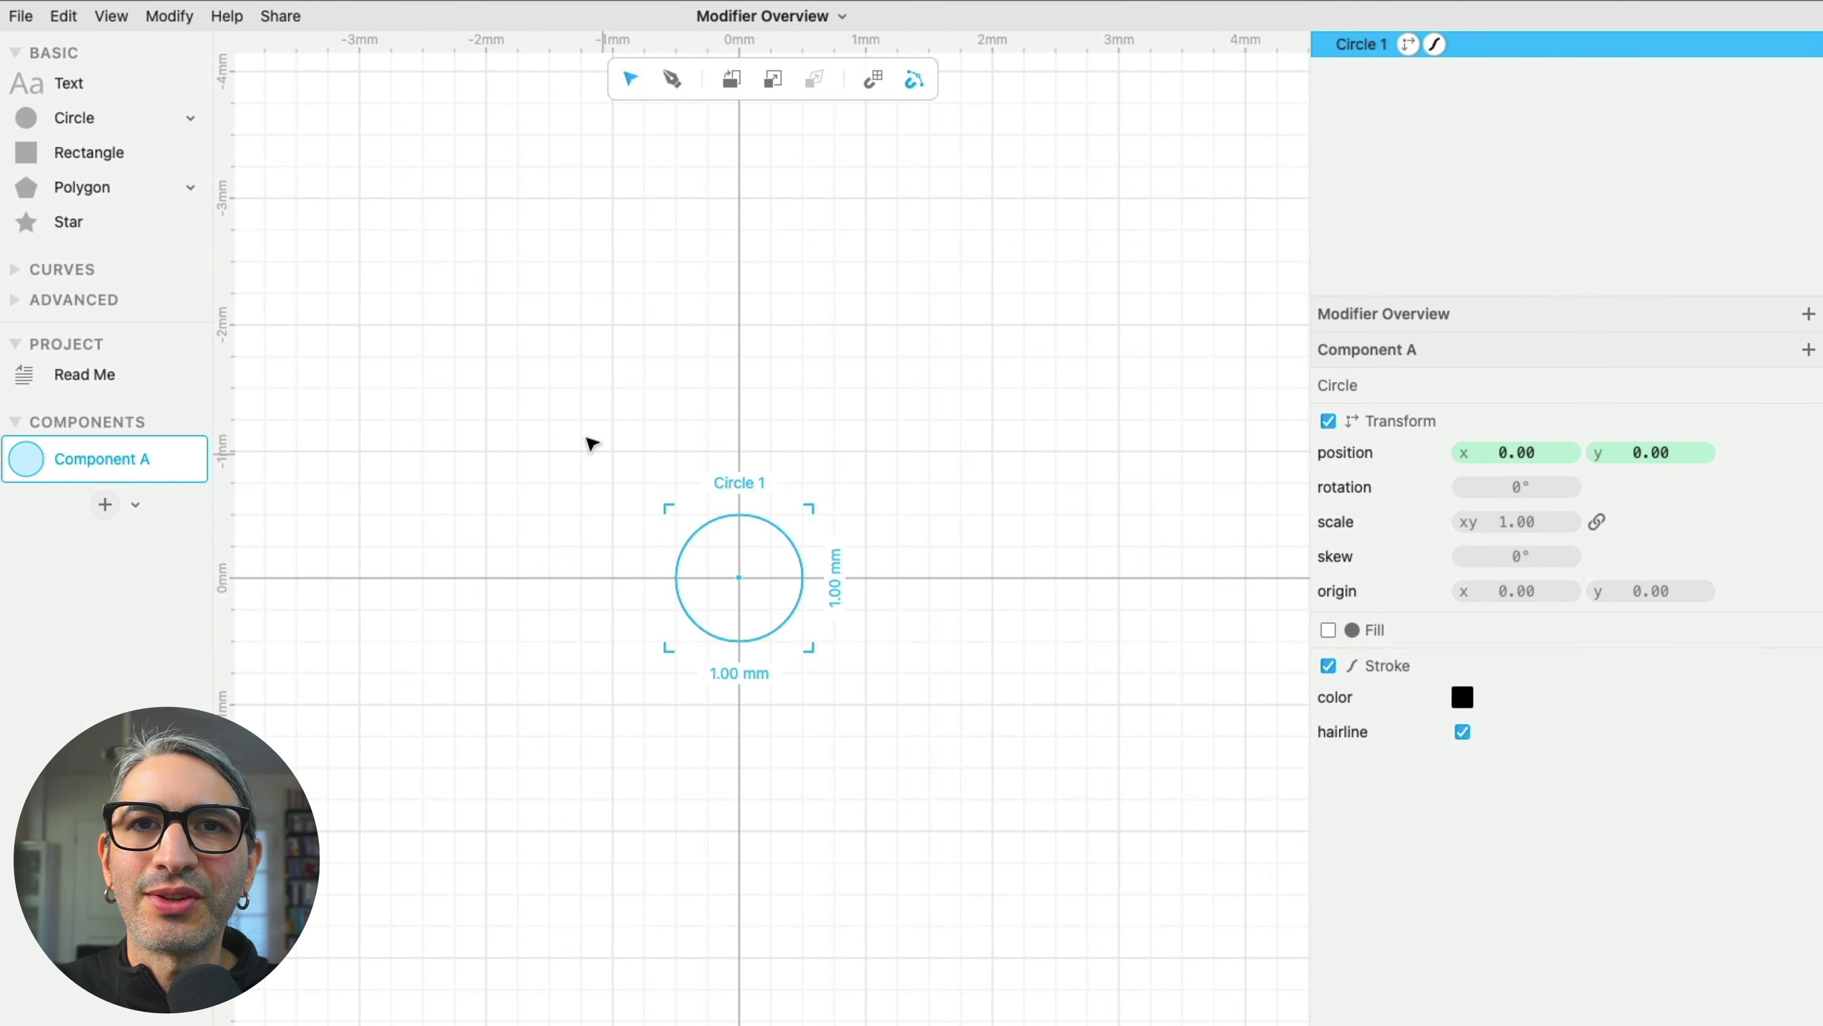
# - Preview the repeat modifiers, raising a demo repeat count to 5 and then 6 squares
pyautogui.click(168, 17)
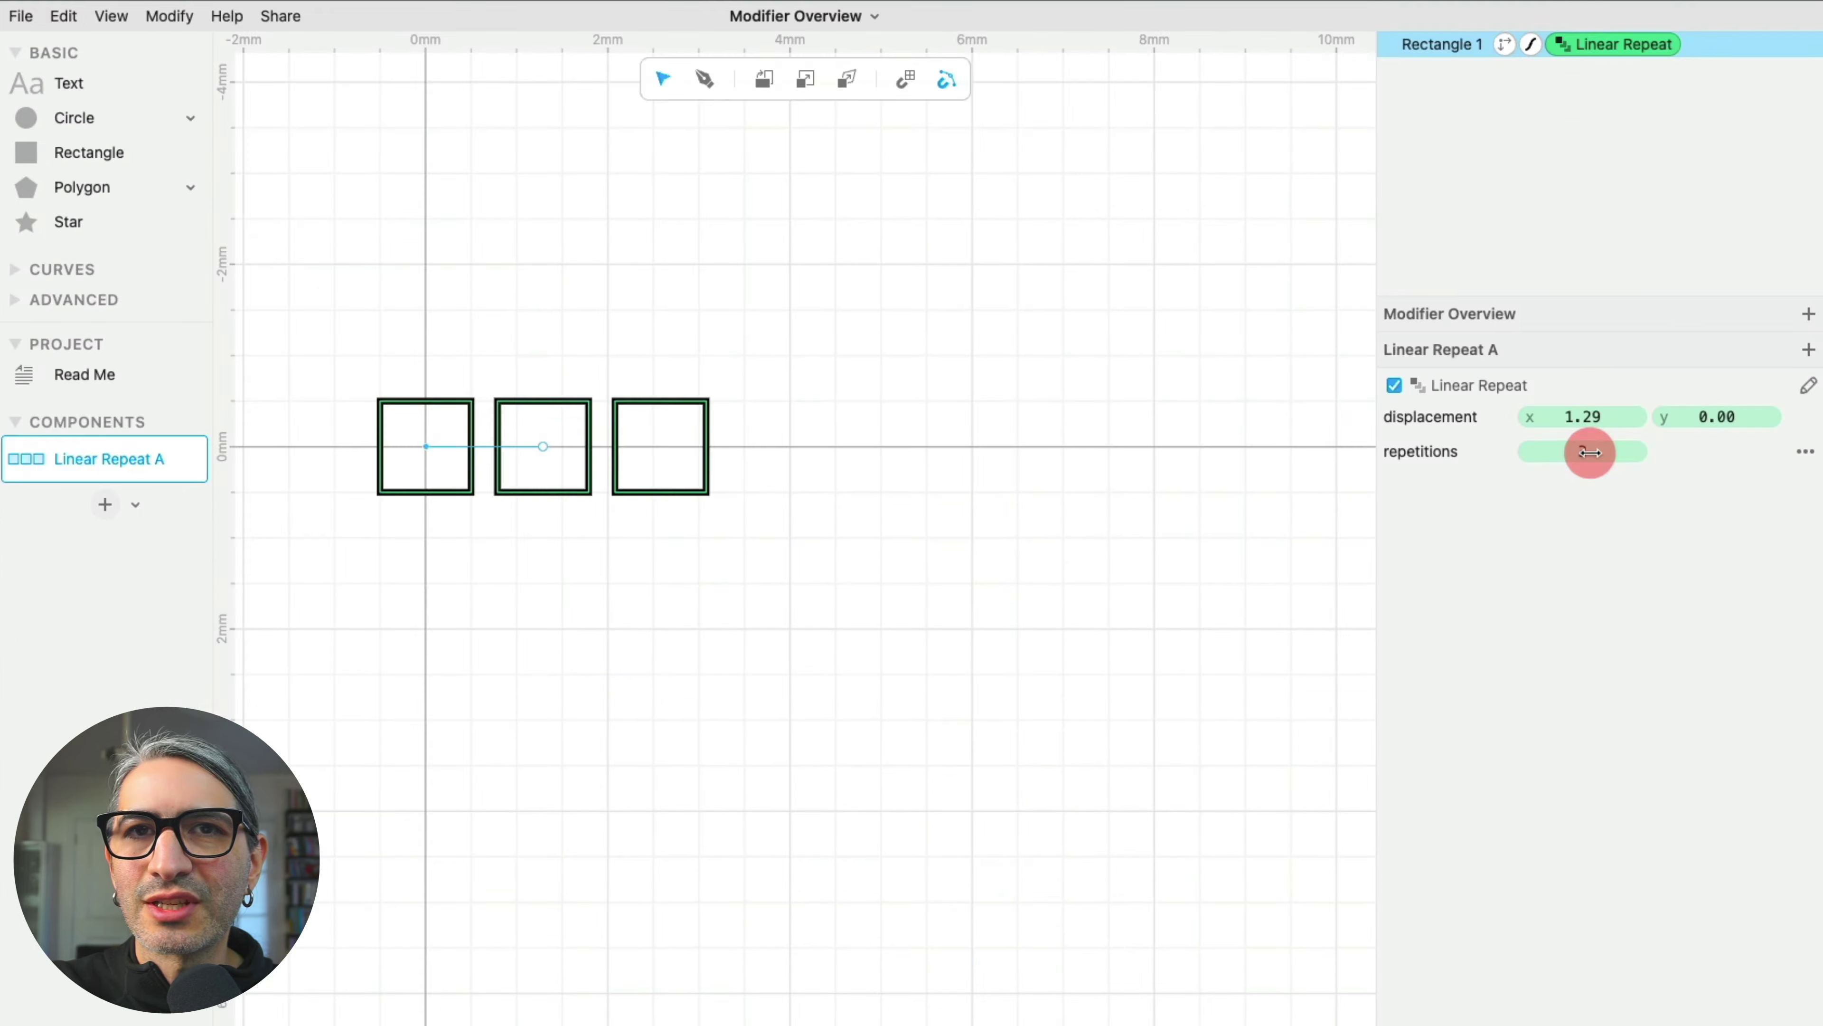
pyautogui.moveTo(1587, 452); pyautogui.dragTo(1597, 449)
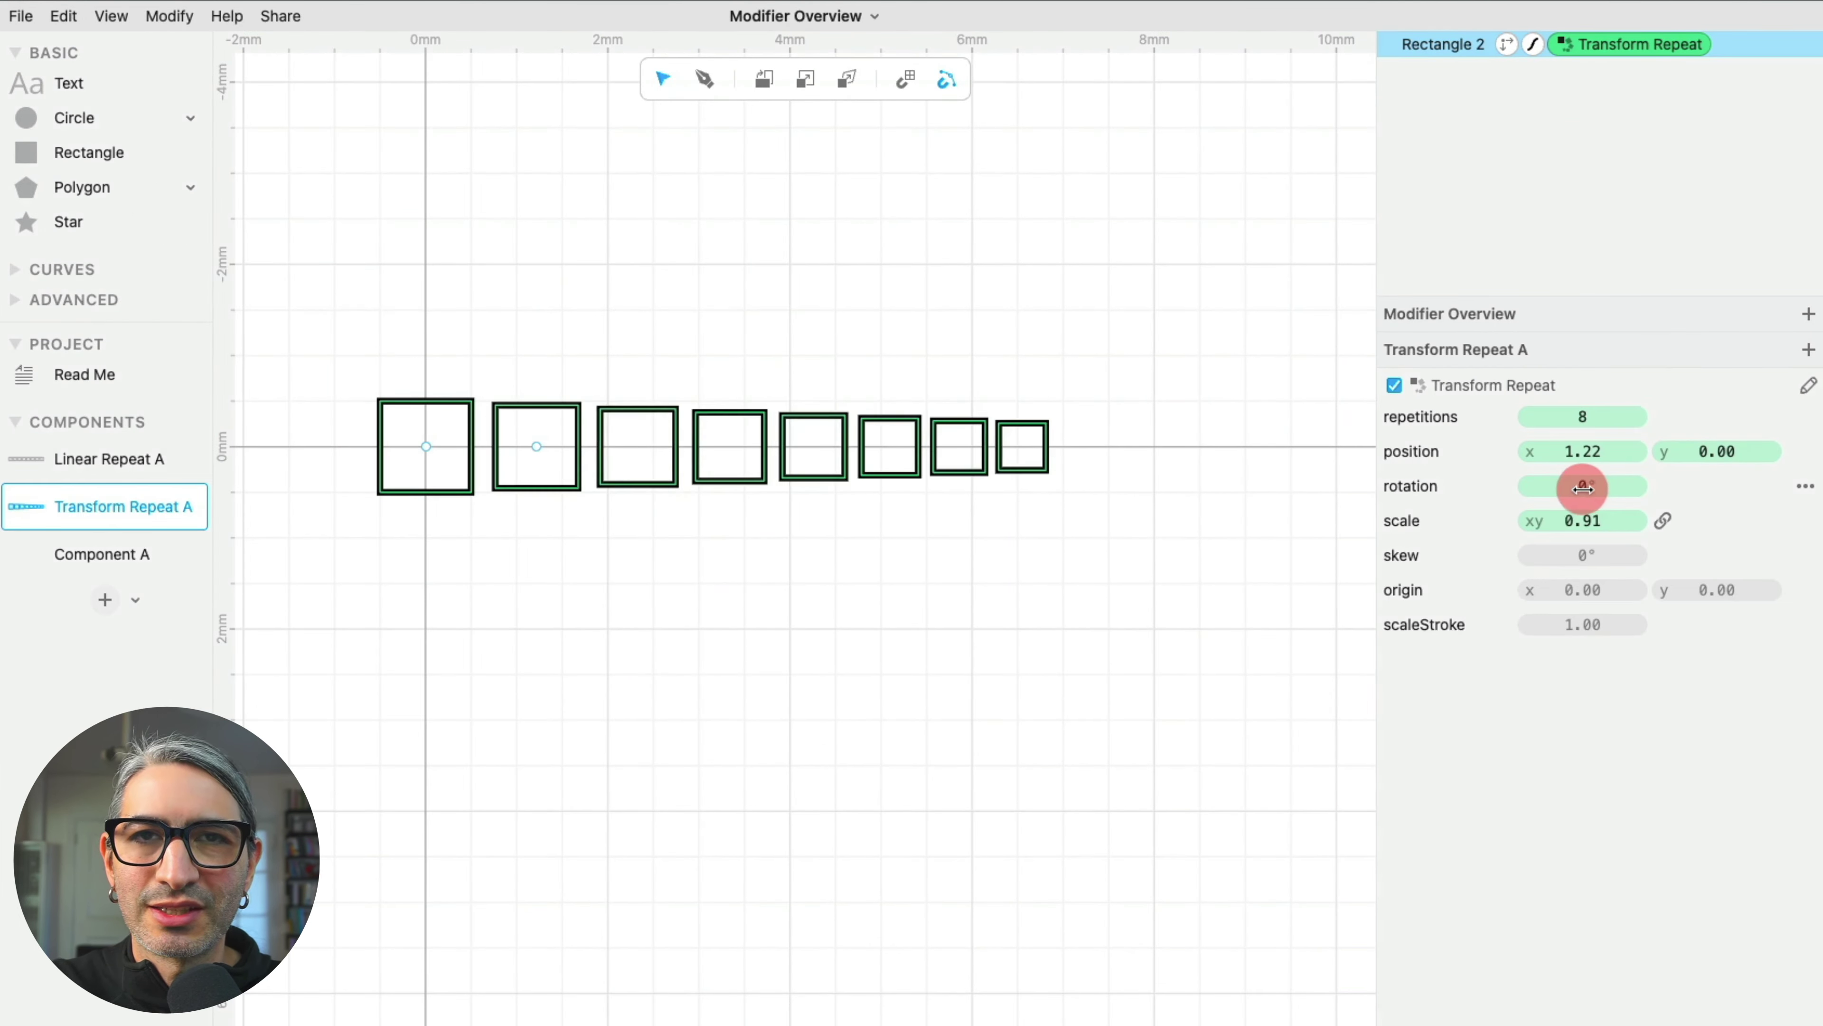
pyautogui.moveTo(1575, 485); pyautogui.dragTo(1705, 509)
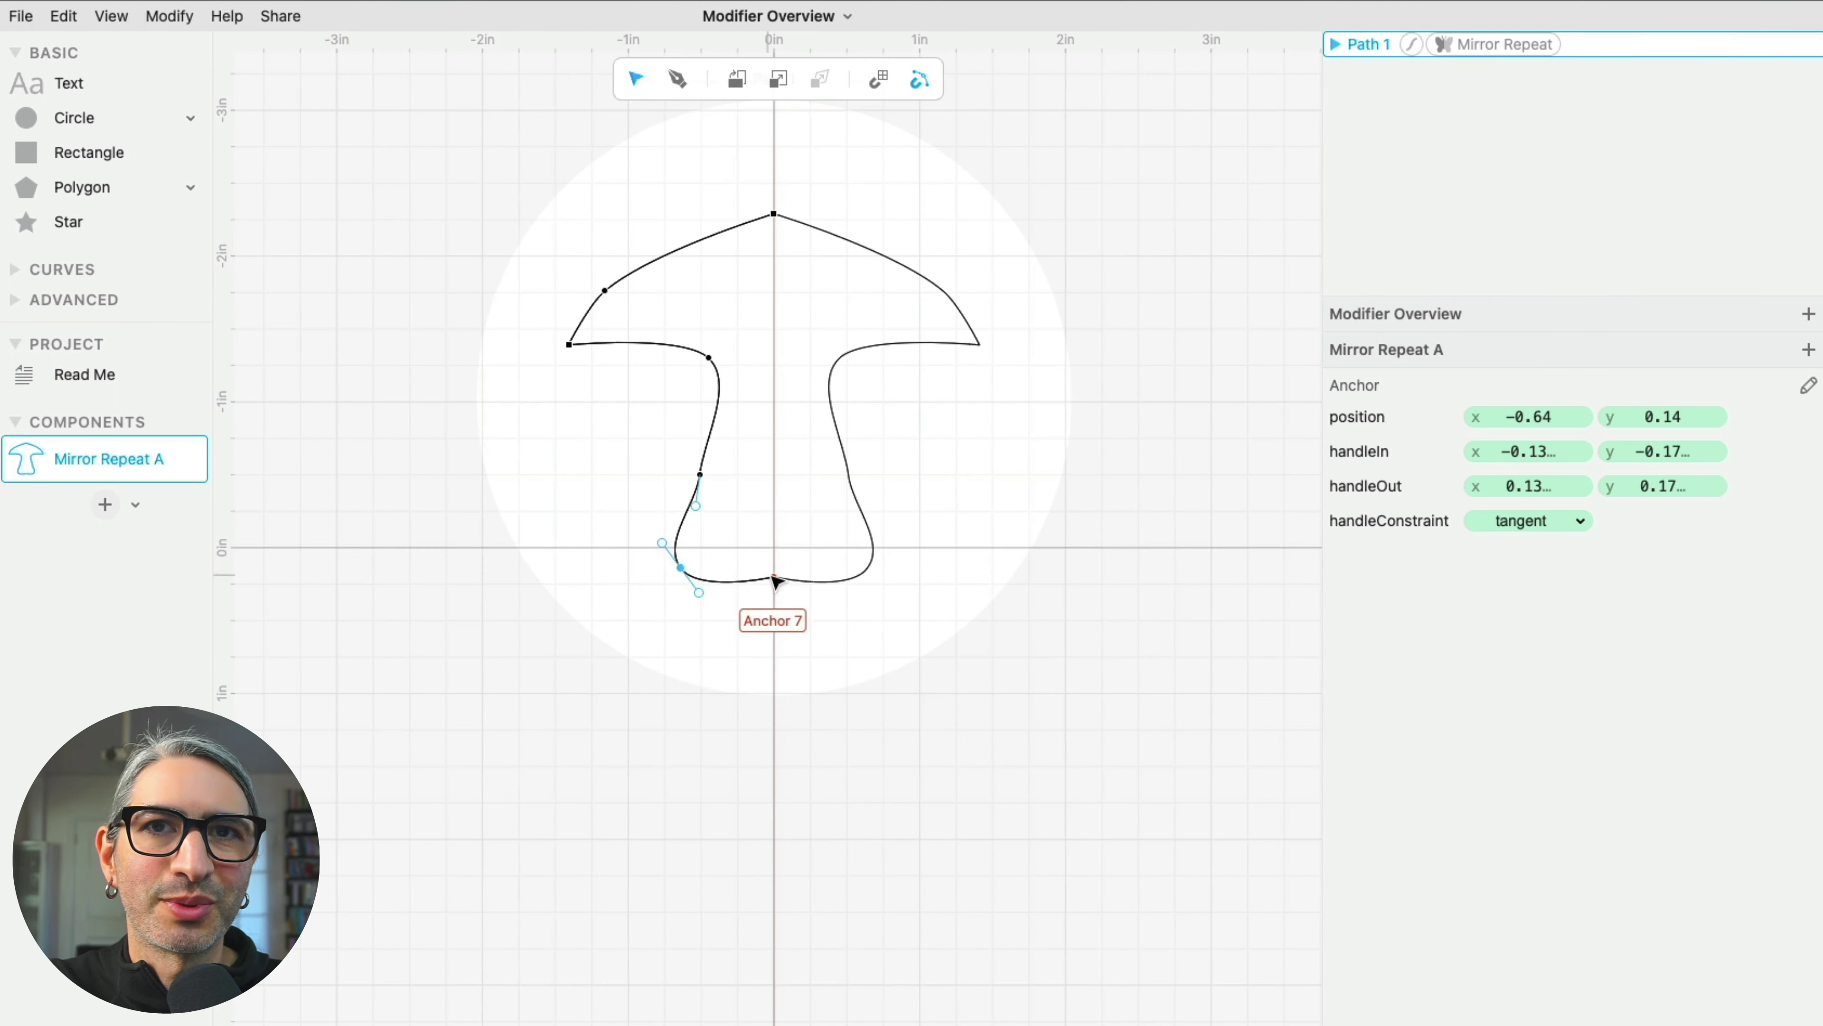
# - Make the demo mushroom's top-left anchor smooth and reshape its curve
pyautogui.click(582, 334)
pyautogui.doubleClick(574, 343)
pyautogui.moveTo(708, 358); pyautogui.dragTo(720, 436)
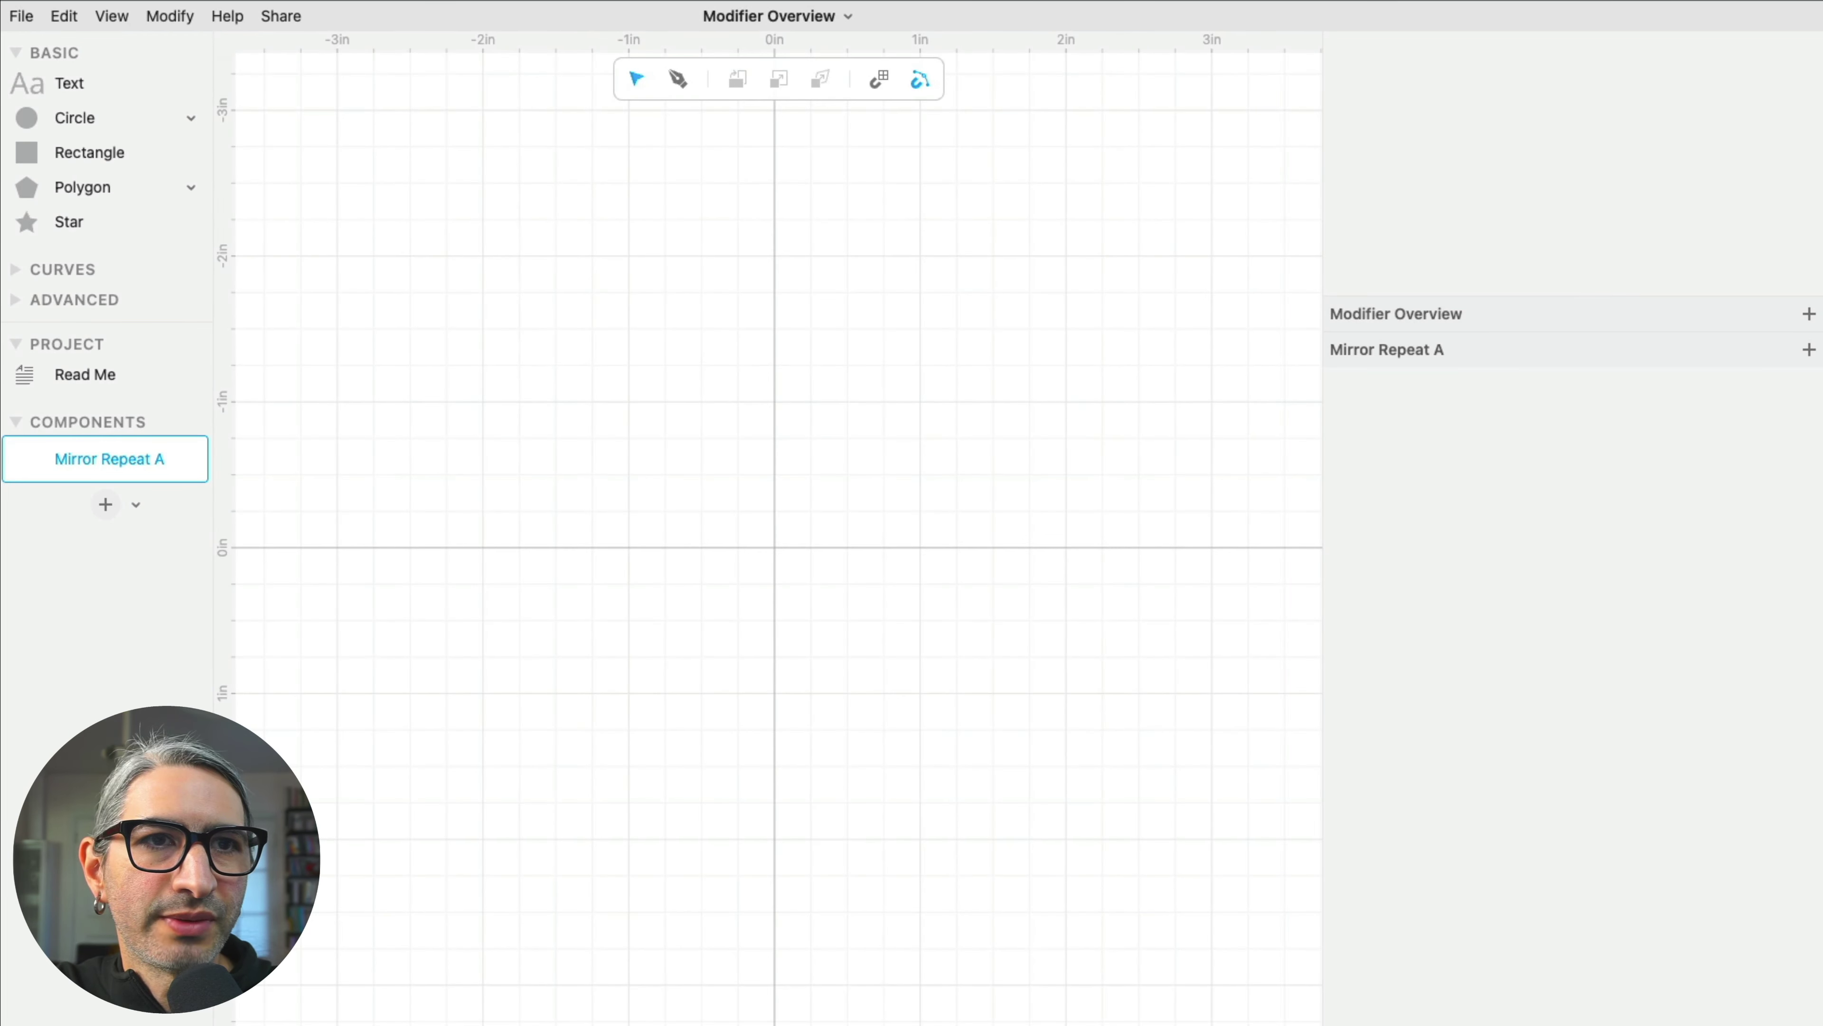
# - Place a 1.00 in circle at x −1.15, y 0.00, left of the vertical axis
pyautogui.click(164, 18)
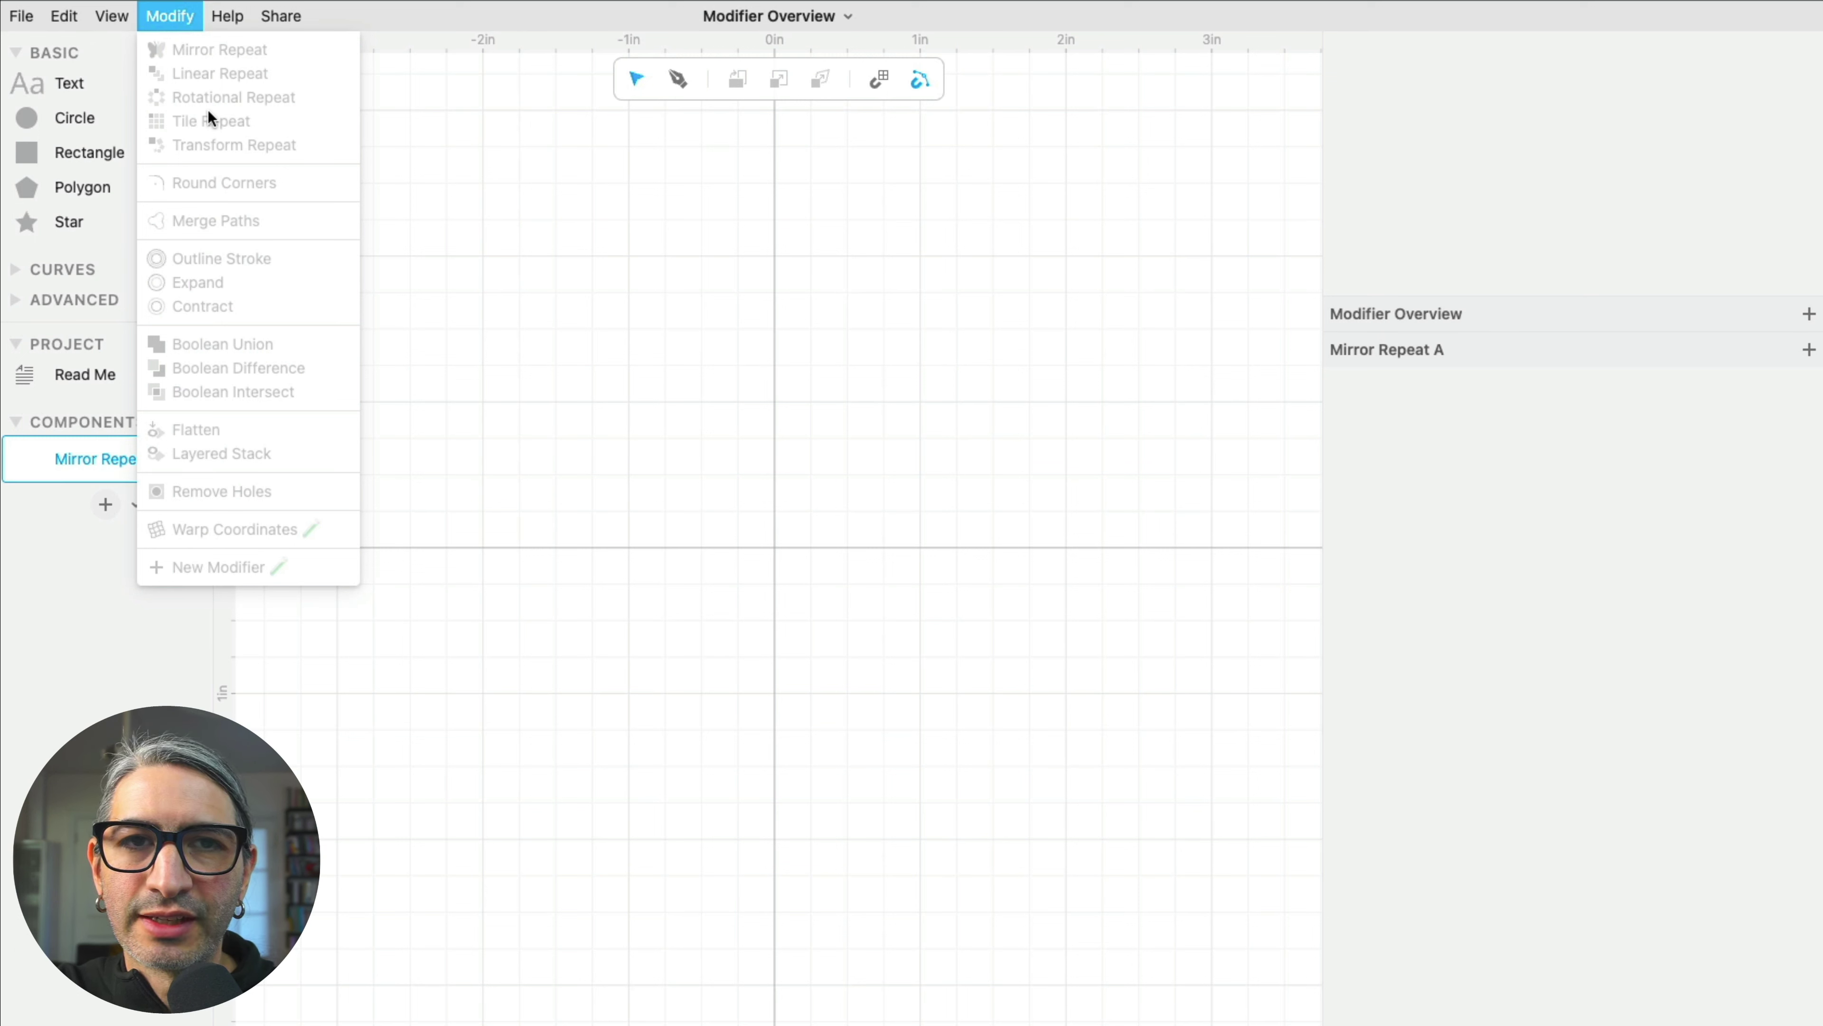
pyautogui.click(505, 177)
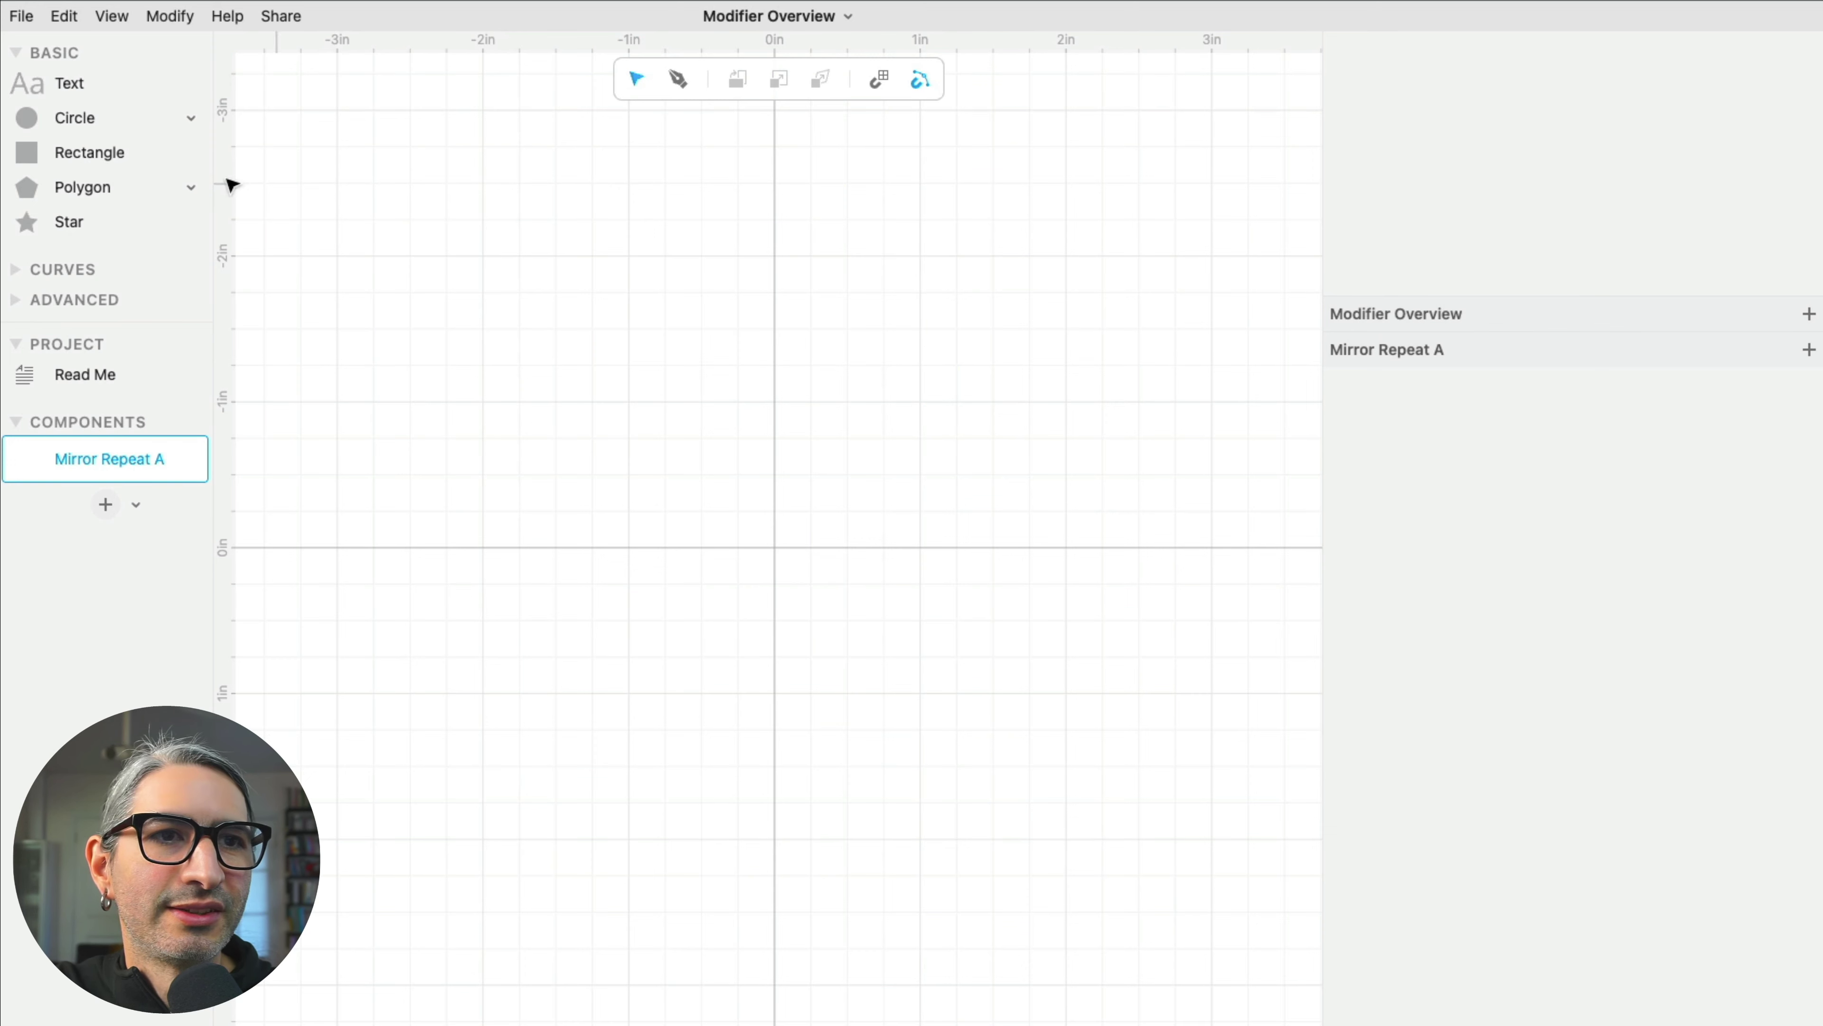
pyautogui.moveTo(108, 118)
pyautogui.mouseDown()
pyautogui.moveTo(403, 256)
pyautogui.moveTo(611, 548)
pyautogui.mouseUp()
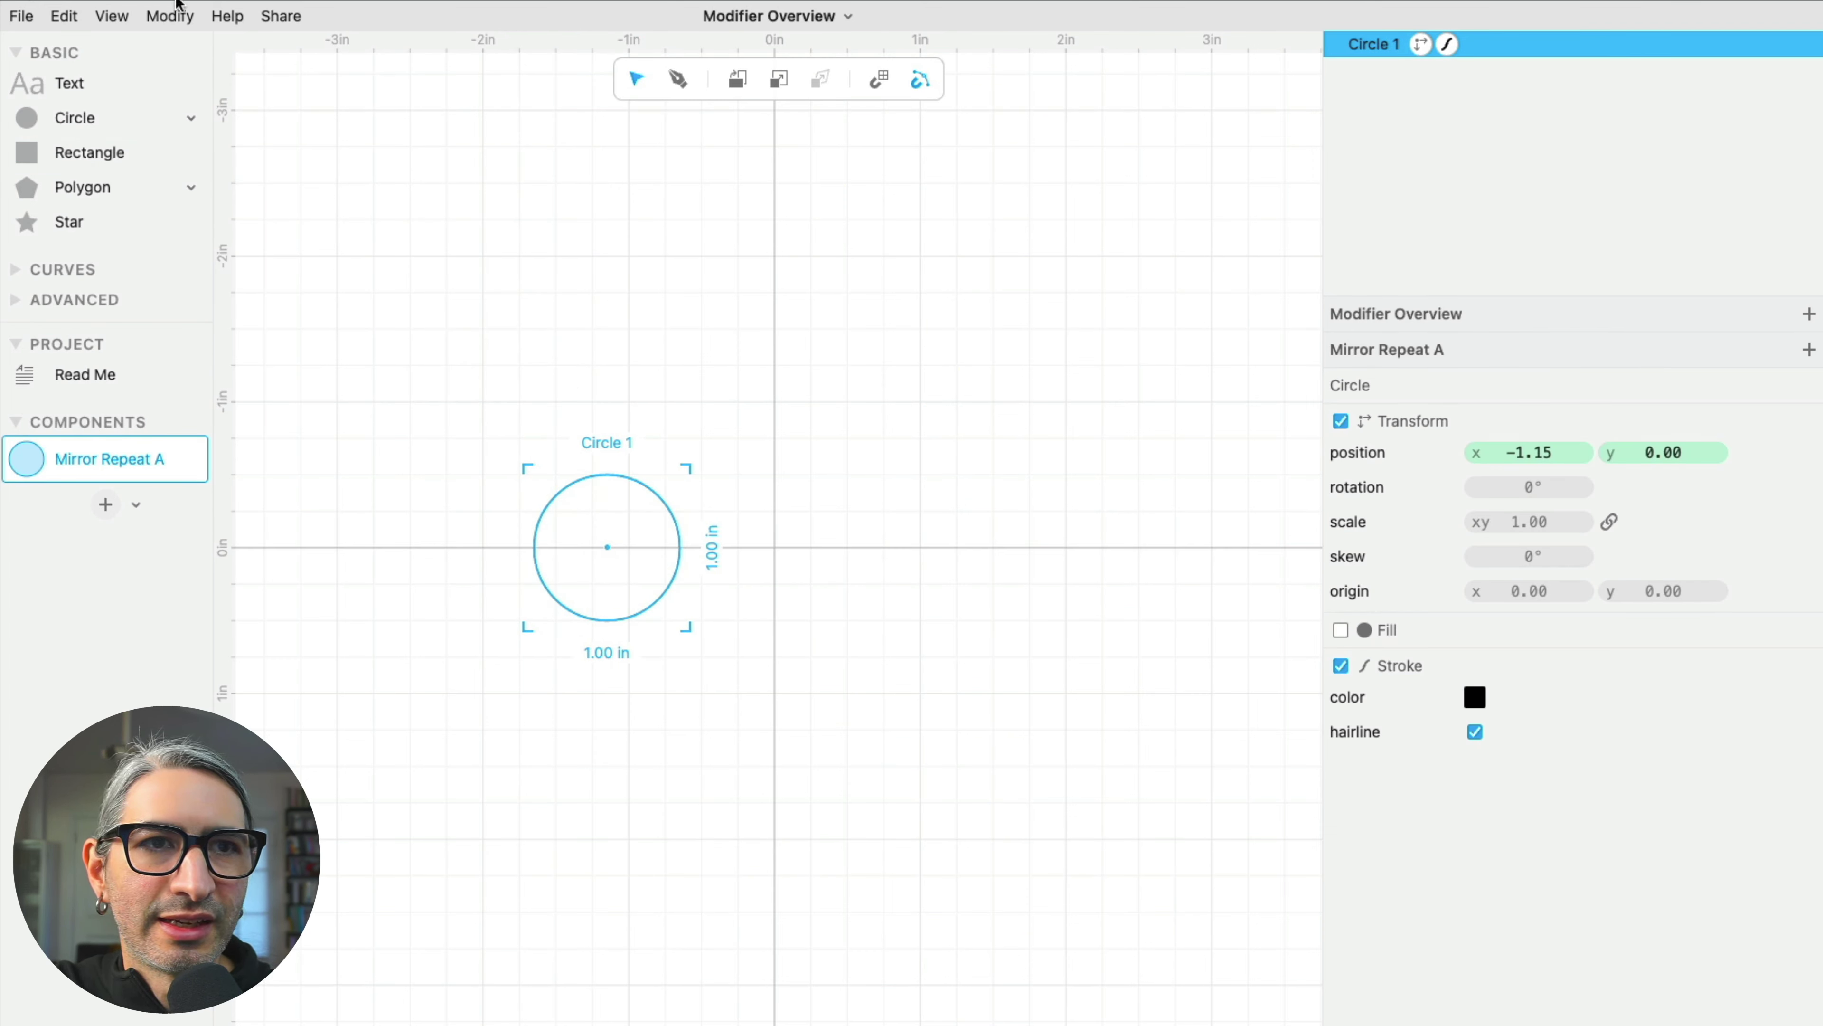
pyautogui.click(170, 14)
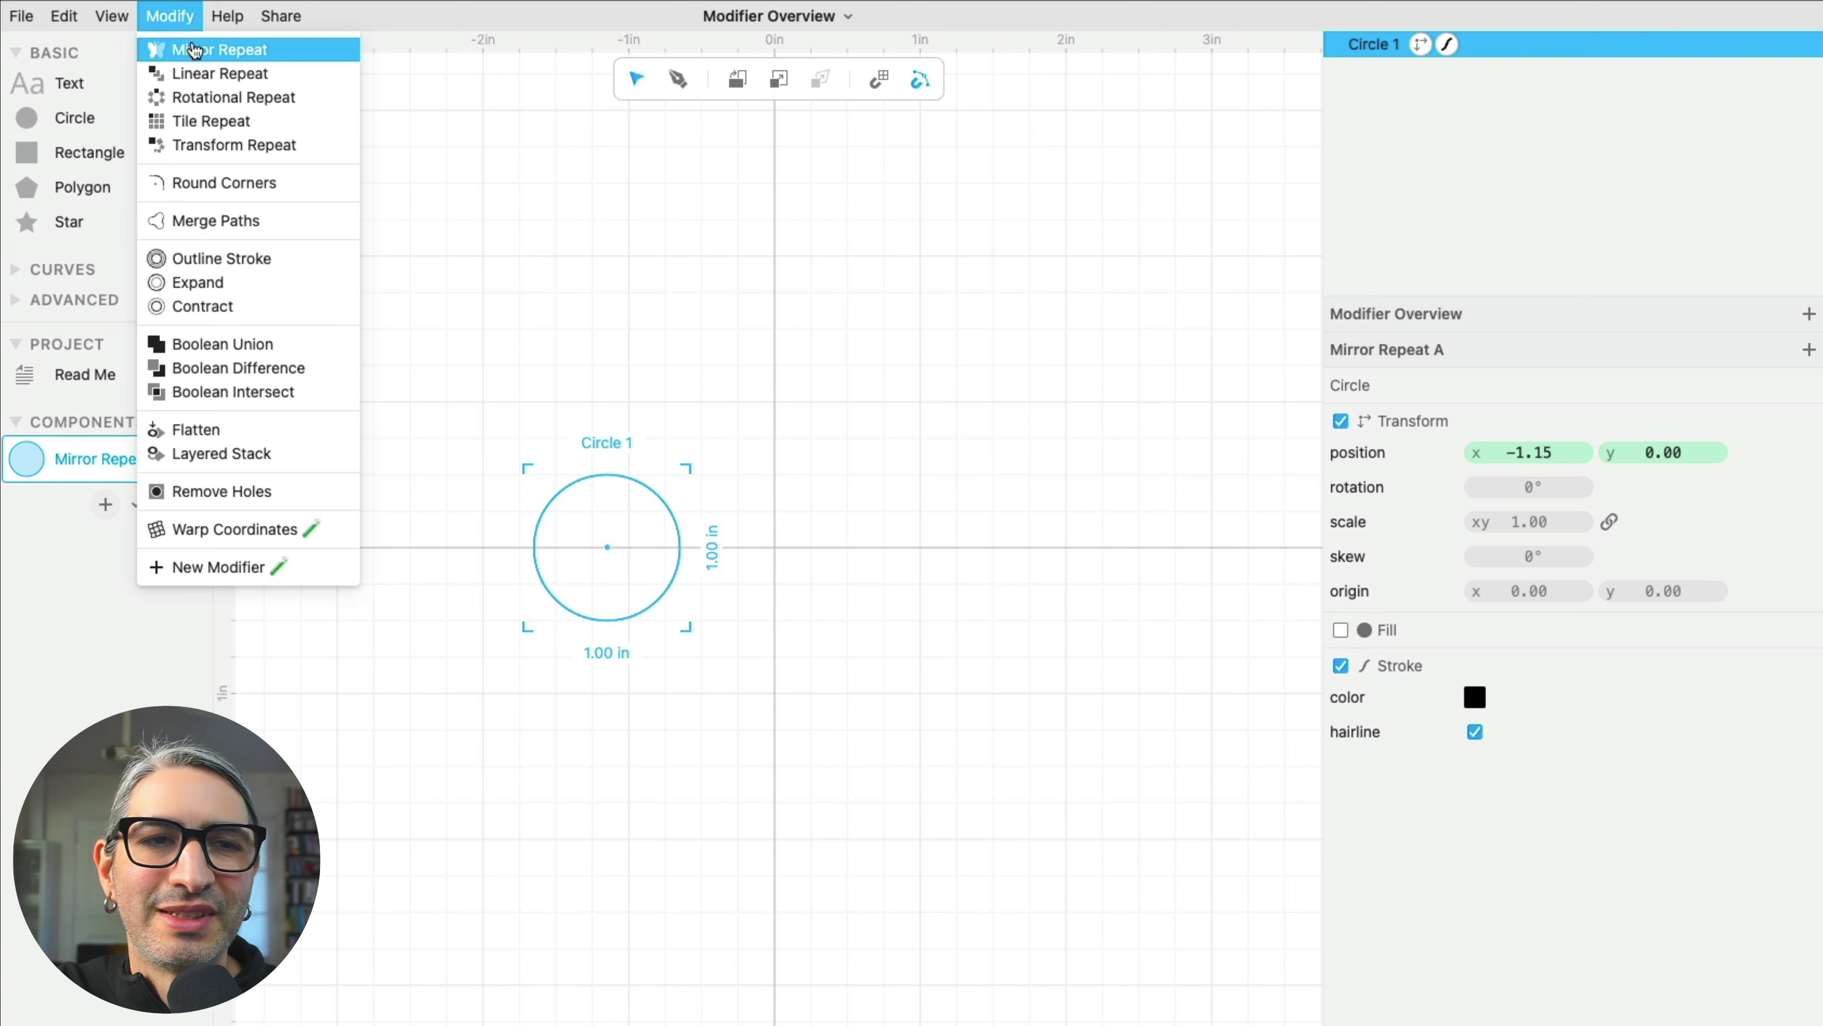
# - Give Circle 1 a Mirror Repeat across the vertical axis (point1 0,0; point2 0,1) and inspect it
pyautogui.click(195, 50)
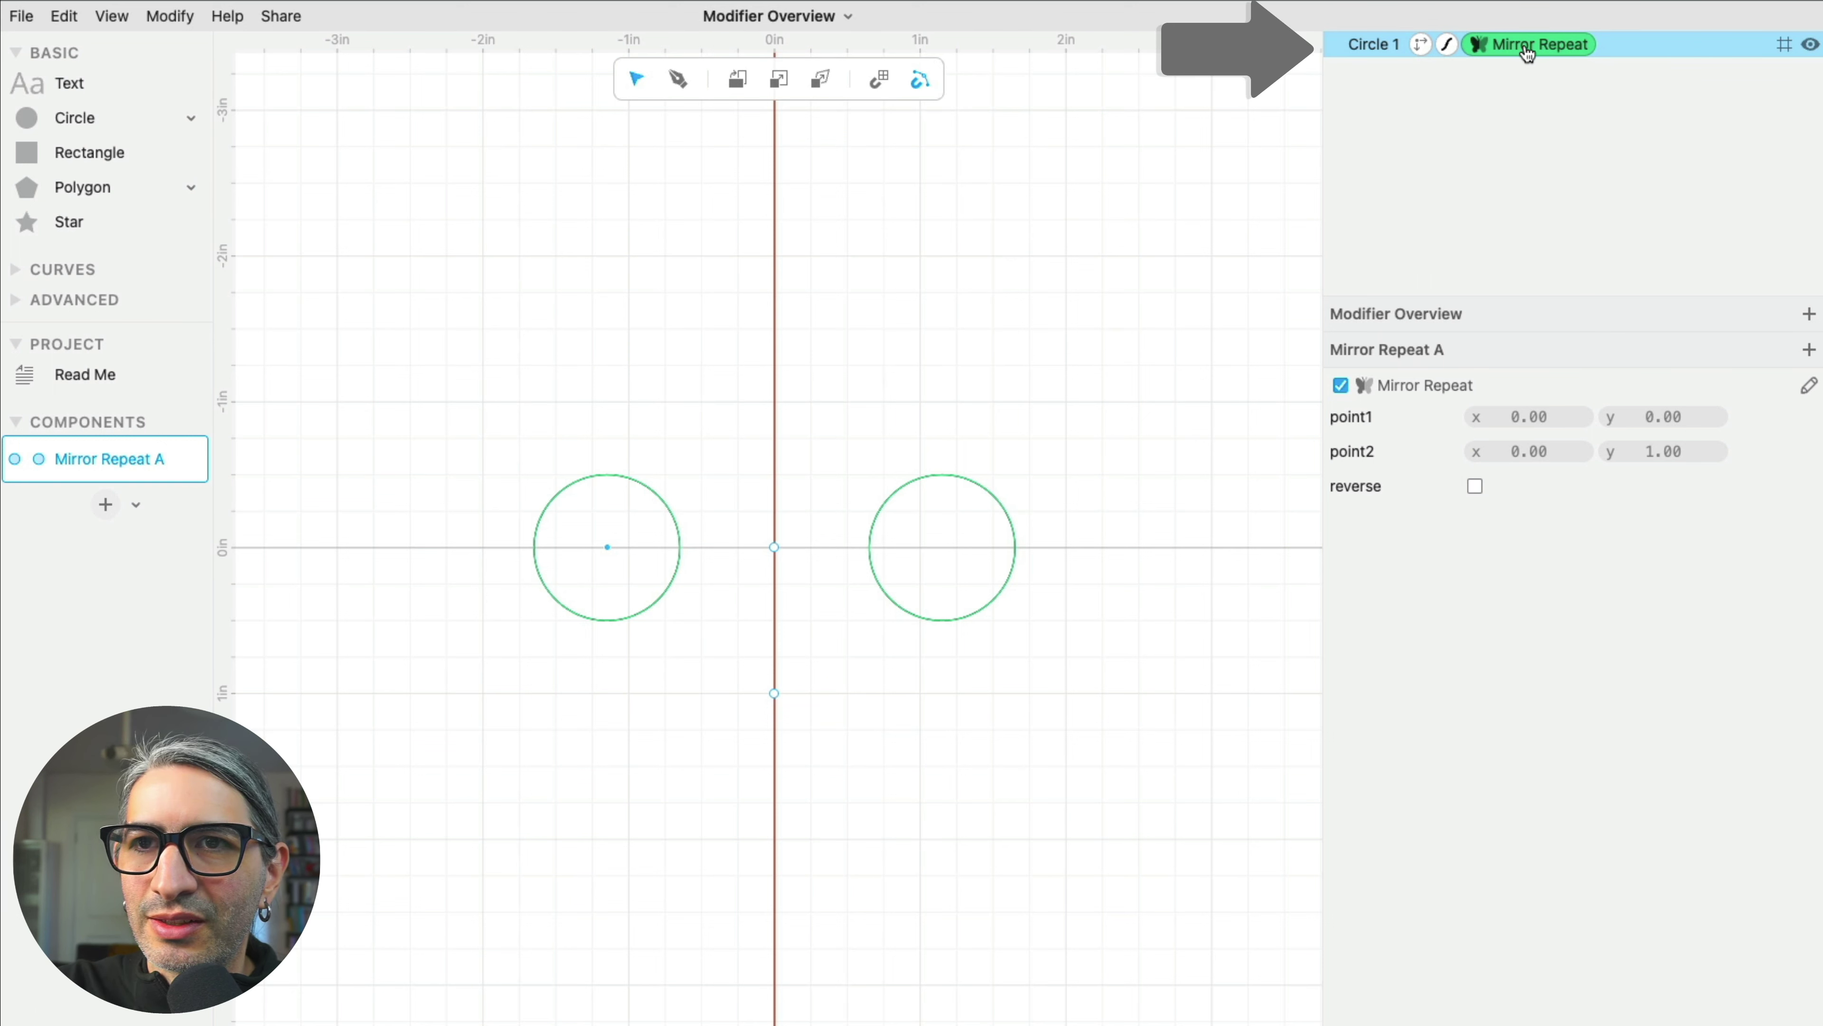
pyautogui.click(1288, 108)
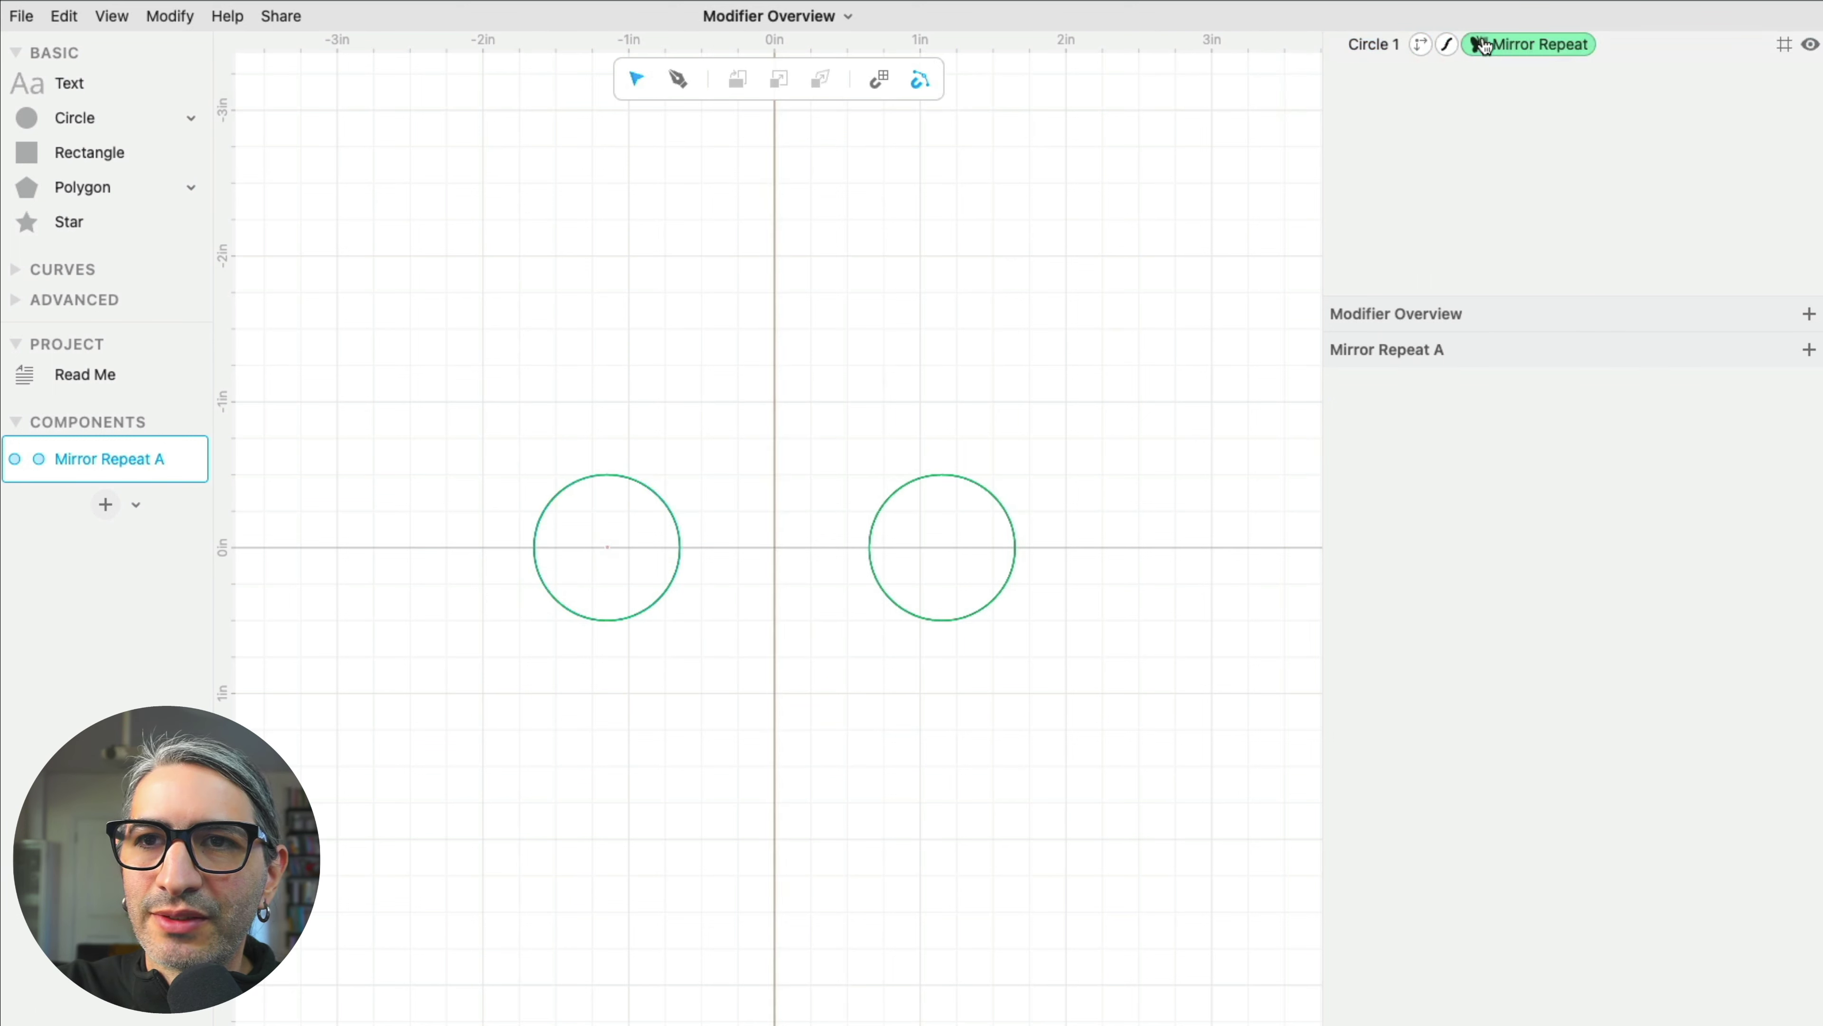
pyautogui.click(1501, 47)
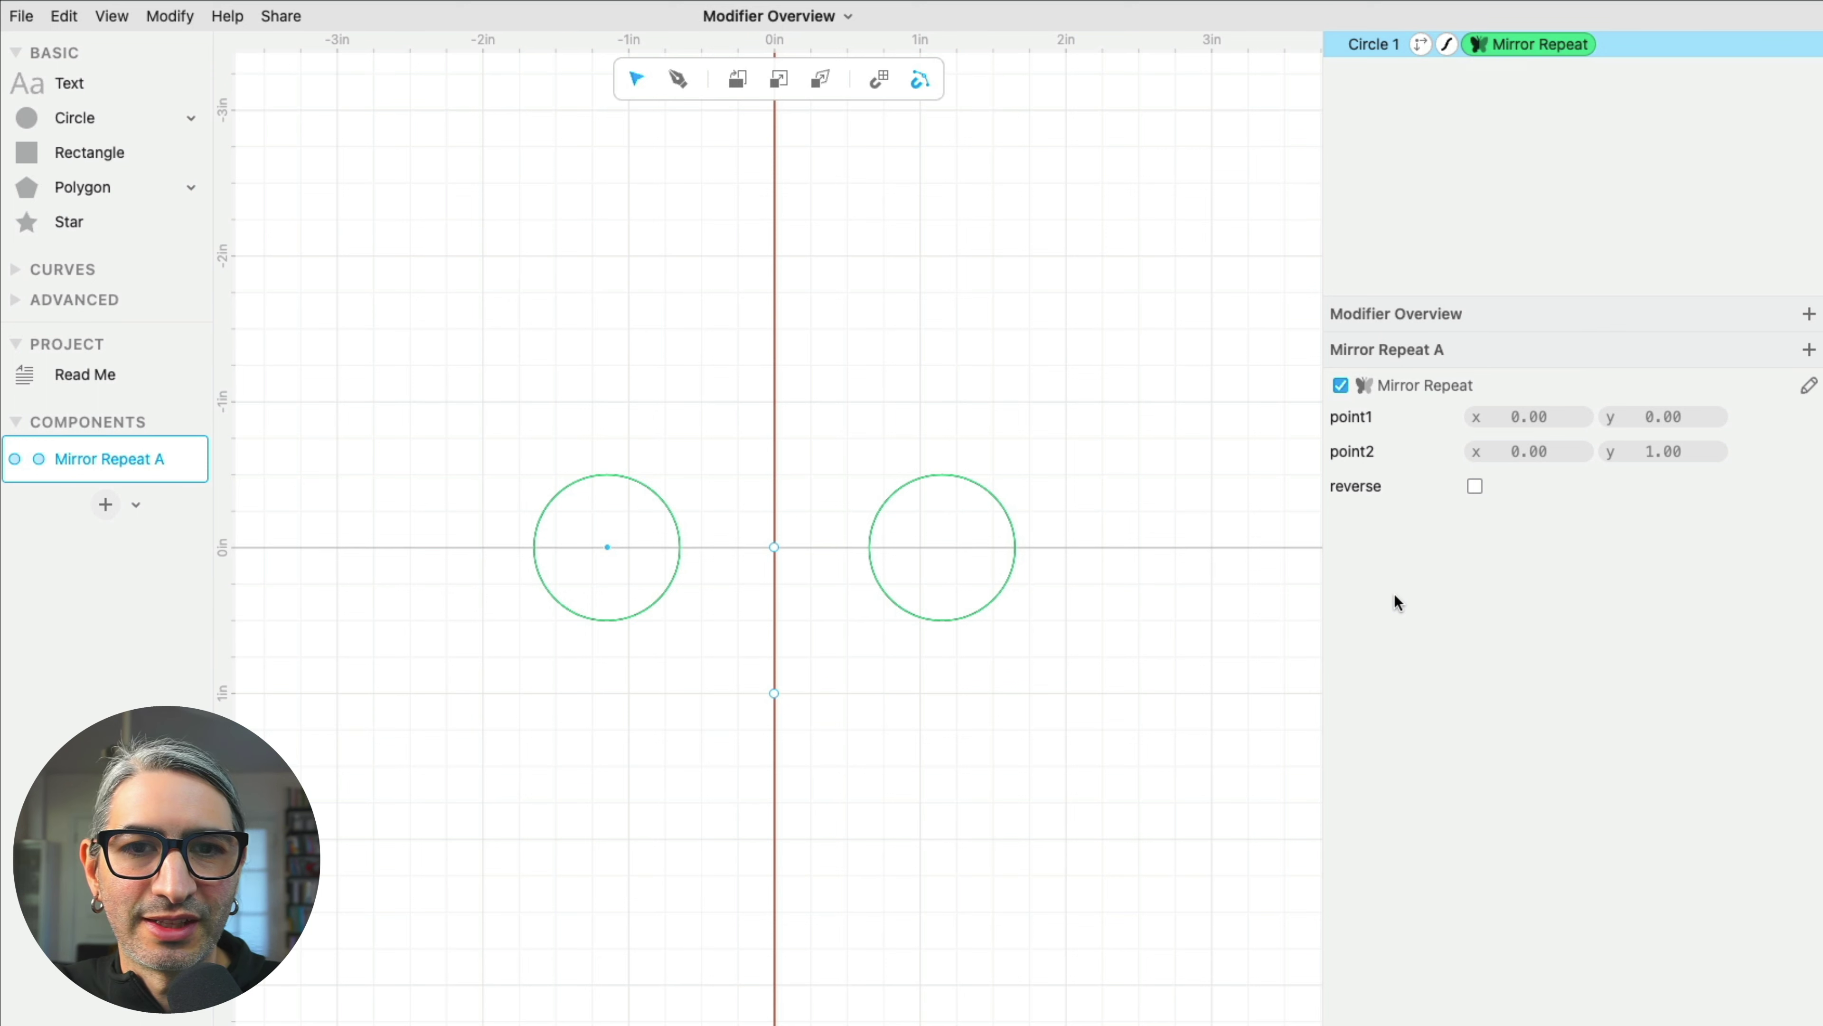
pyautogui.click(641, 484)
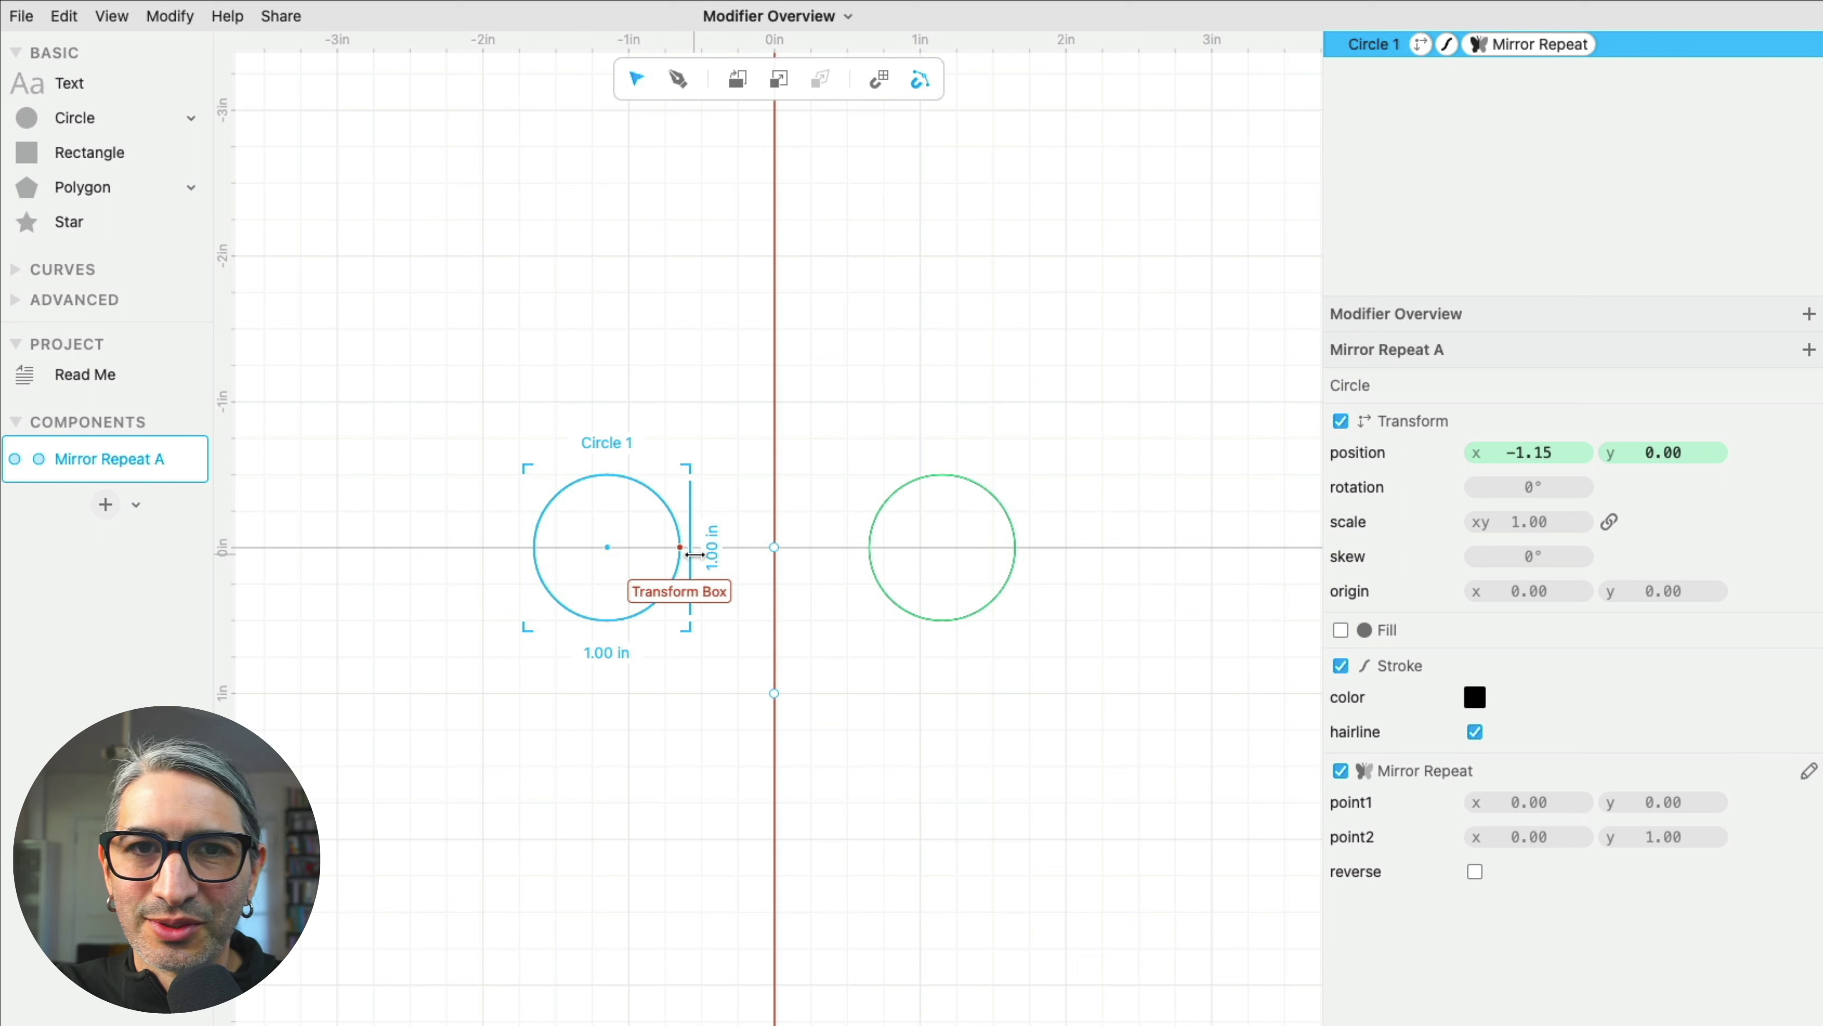
# - Squeeze the circle to 0.57 in wide, rotate it 32°, and move it above the horizontal axis
pyautogui.moveTo(695, 554); pyautogui.dragTo(623, 547)
pyautogui.moveTo(638, 456)
pyautogui.mouseDown()
pyautogui.moveTo(664, 489)
pyautogui.moveTo(631, 552)
pyautogui.mouseUp()
pyautogui.click(590, 548)
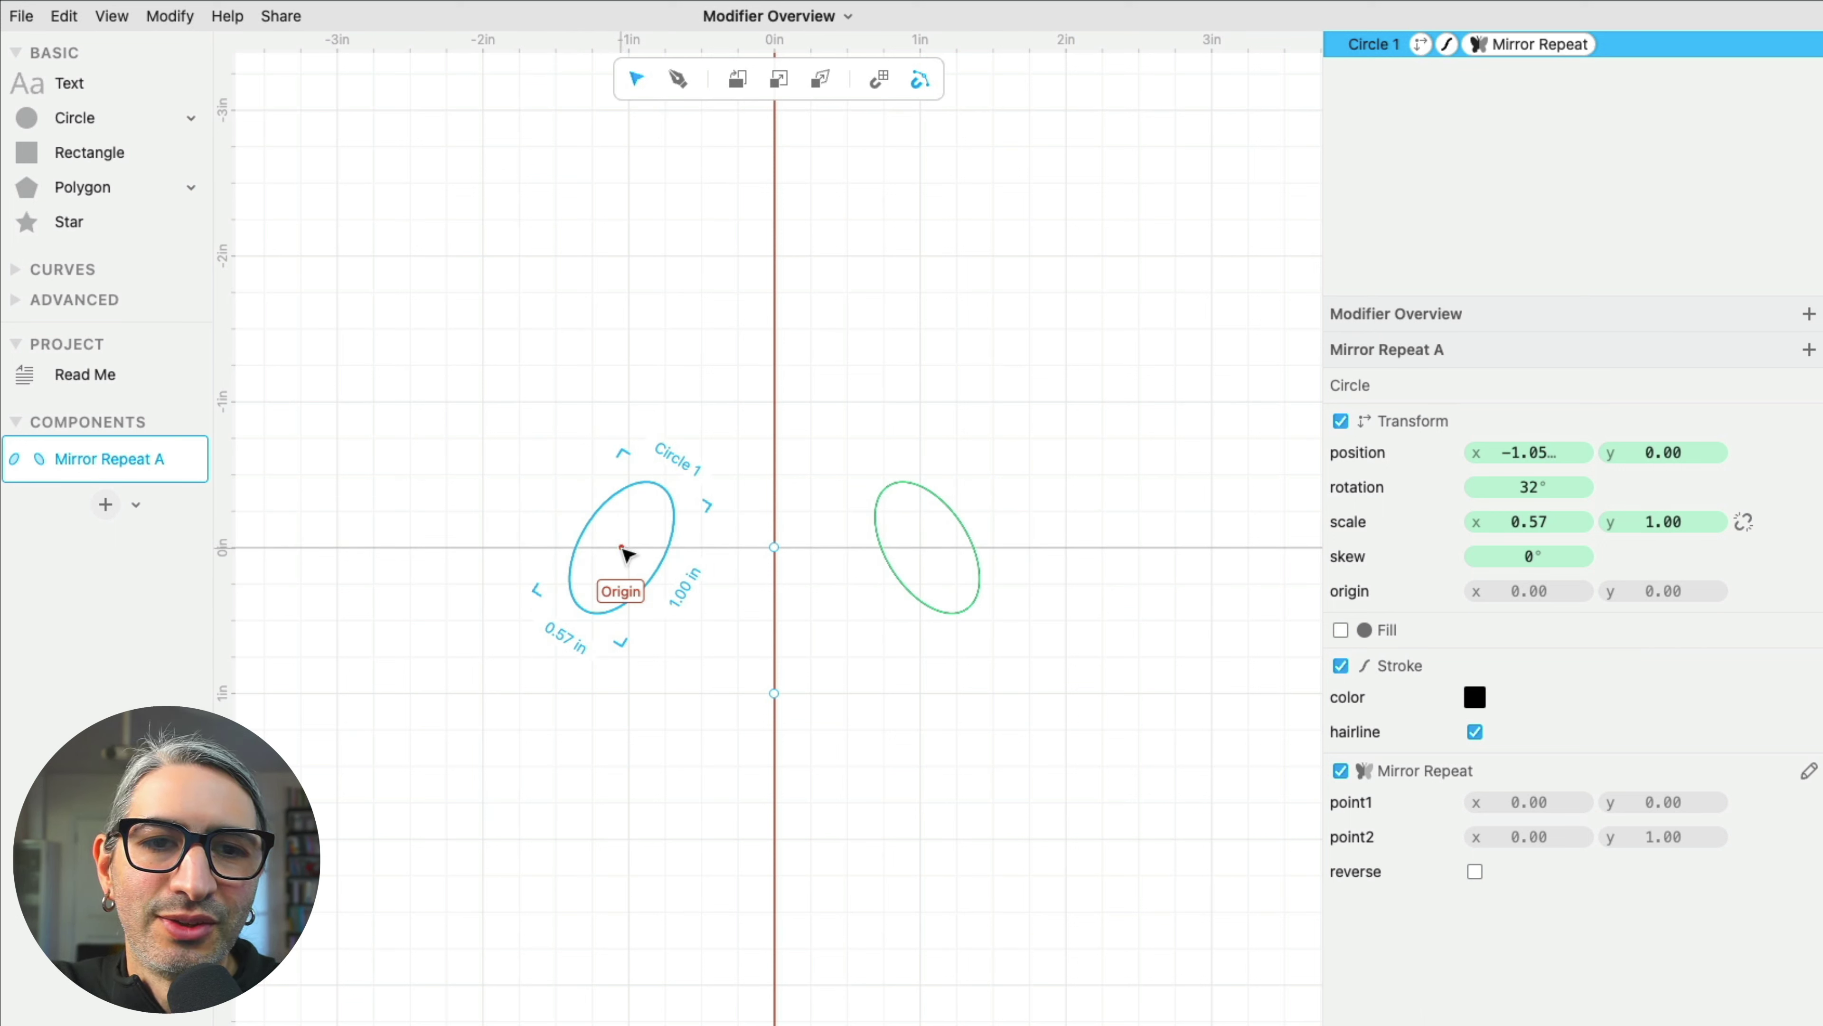
pyautogui.moveTo(627, 554); pyautogui.dragTo(688, 472)
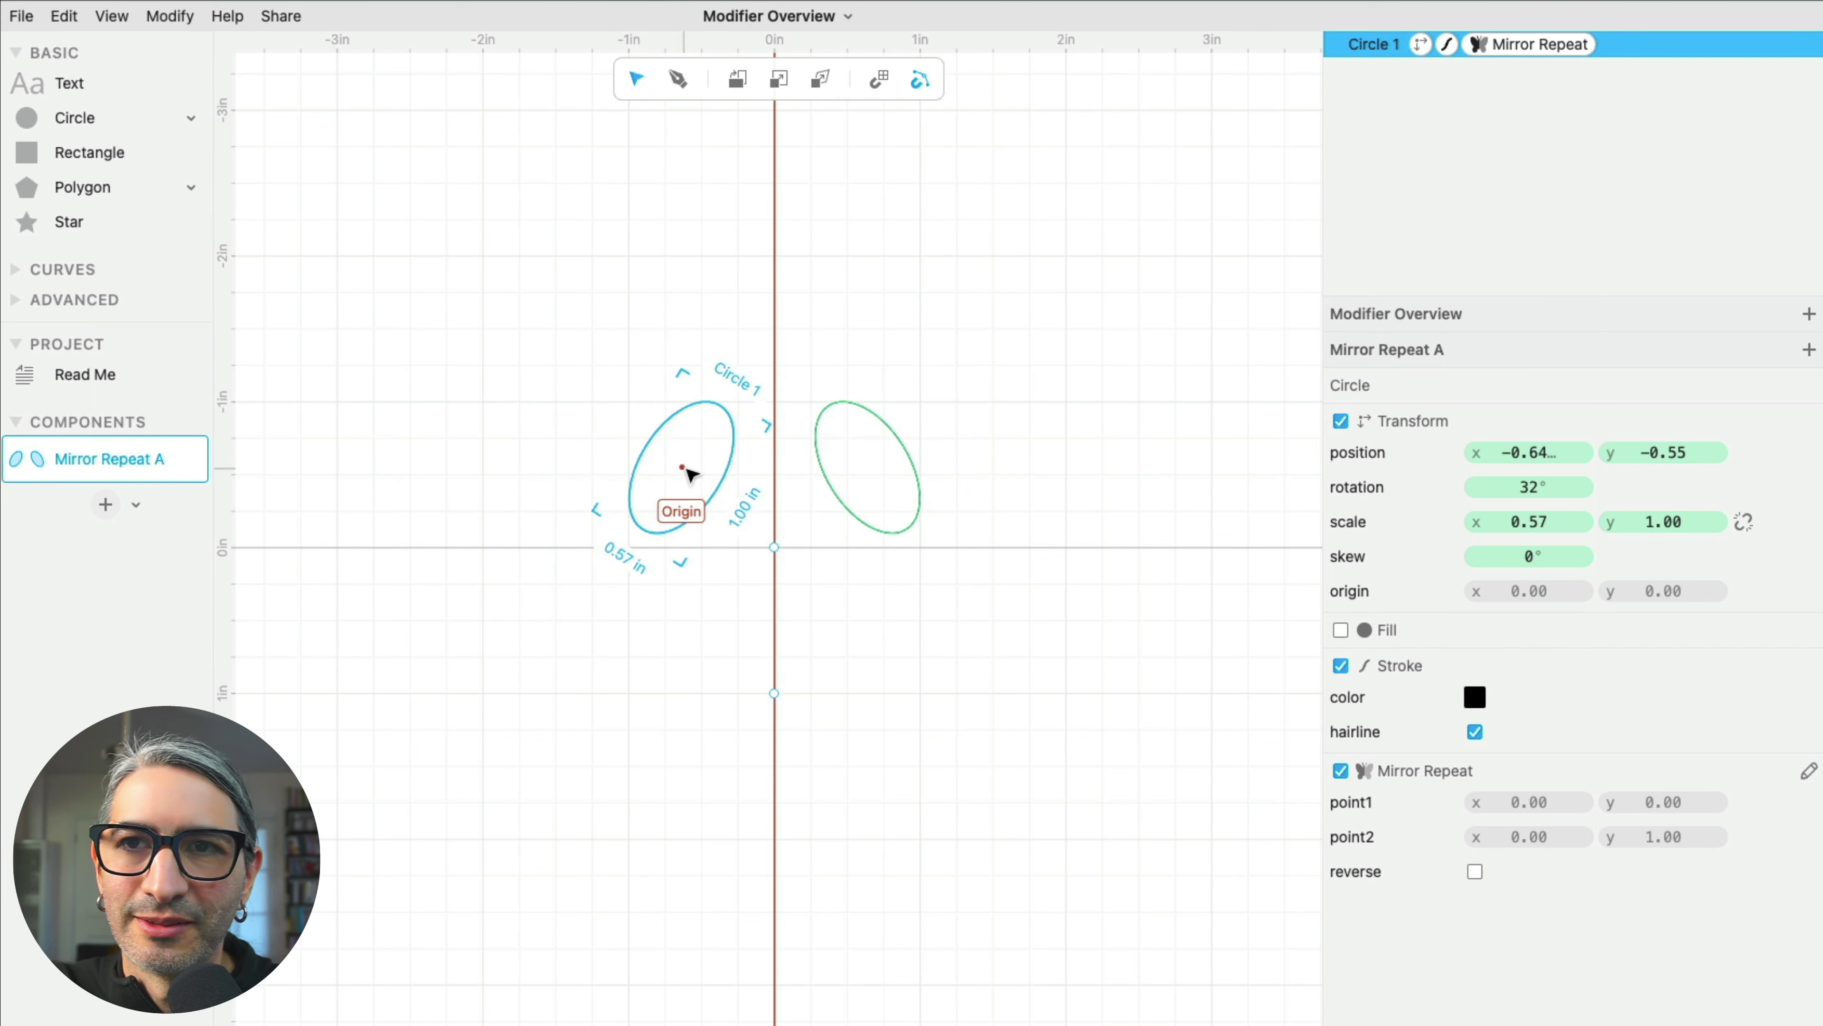
# - Slant the mirror line to point1 0.94,0 and point2 −0.30,0.54
pyautogui.click(1159, 427)
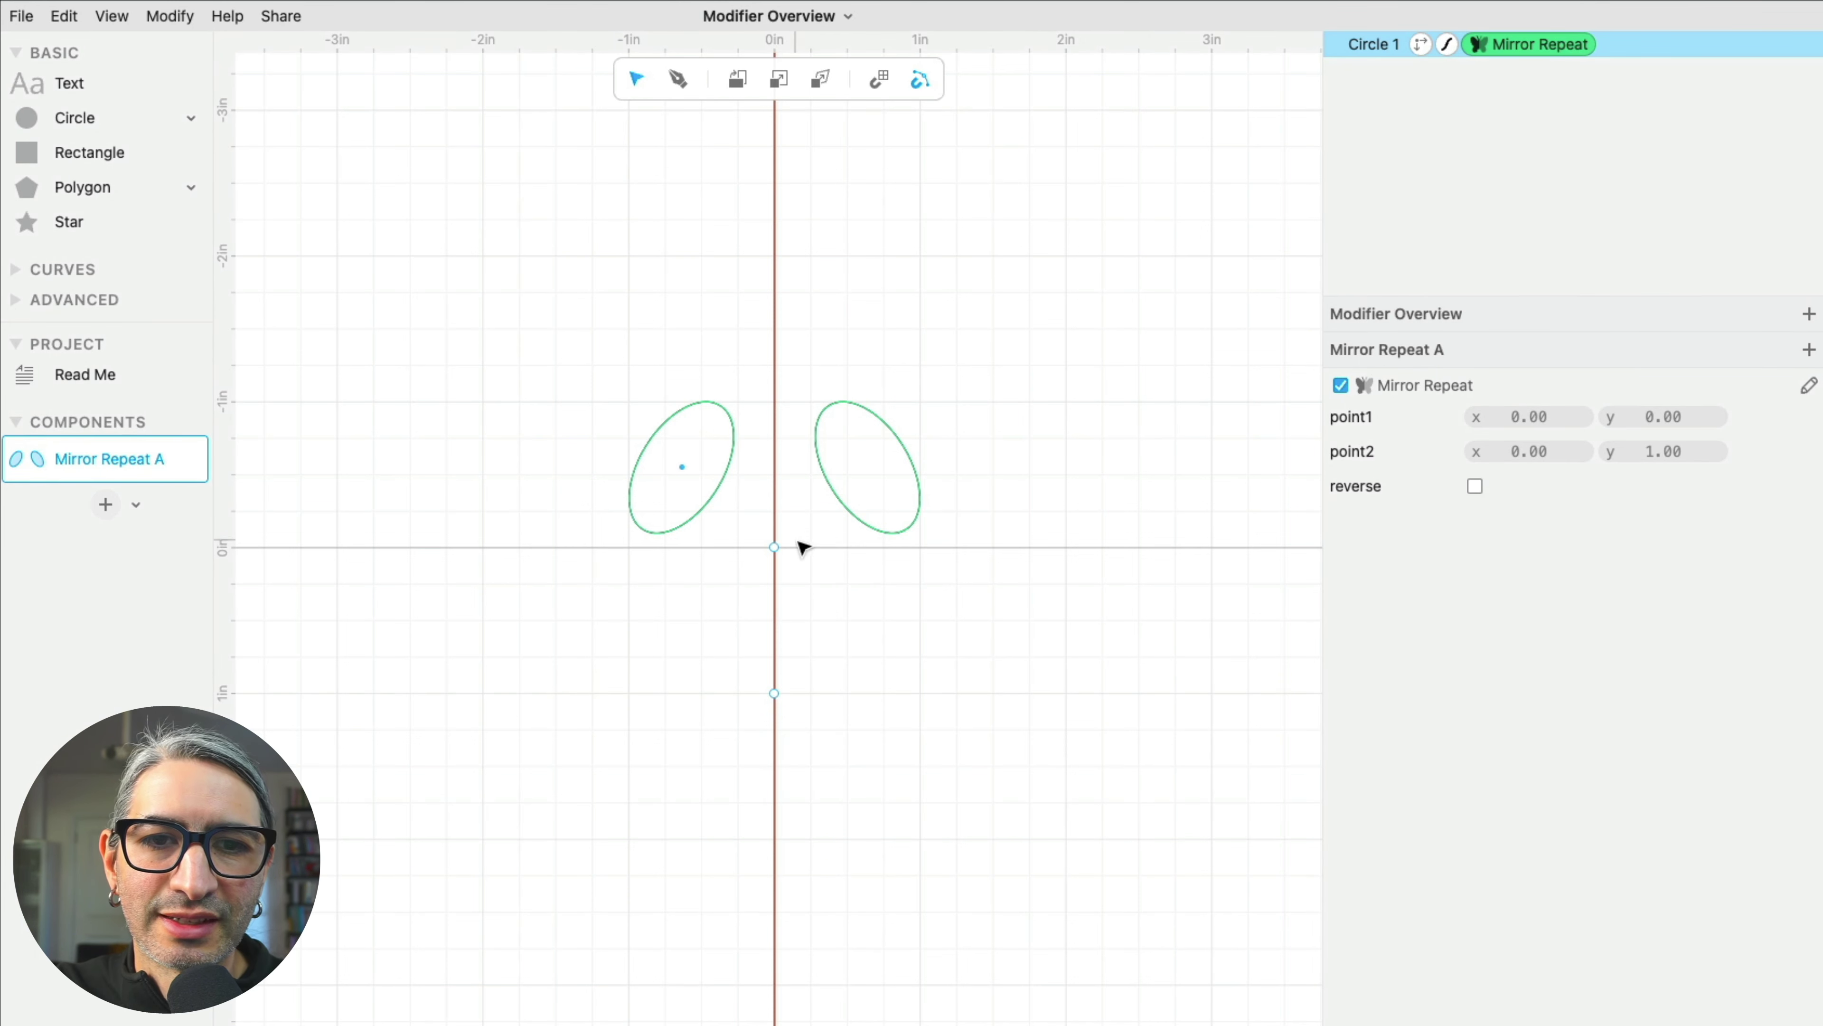
pyautogui.moveTo(774, 548); pyautogui.dragTo(912, 548)
pyautogui.moveTo(774, 692); pyautogui.dragTo(734, 622)
pyautogui.click(671, 472)
pyautogui.click(1109, 558)
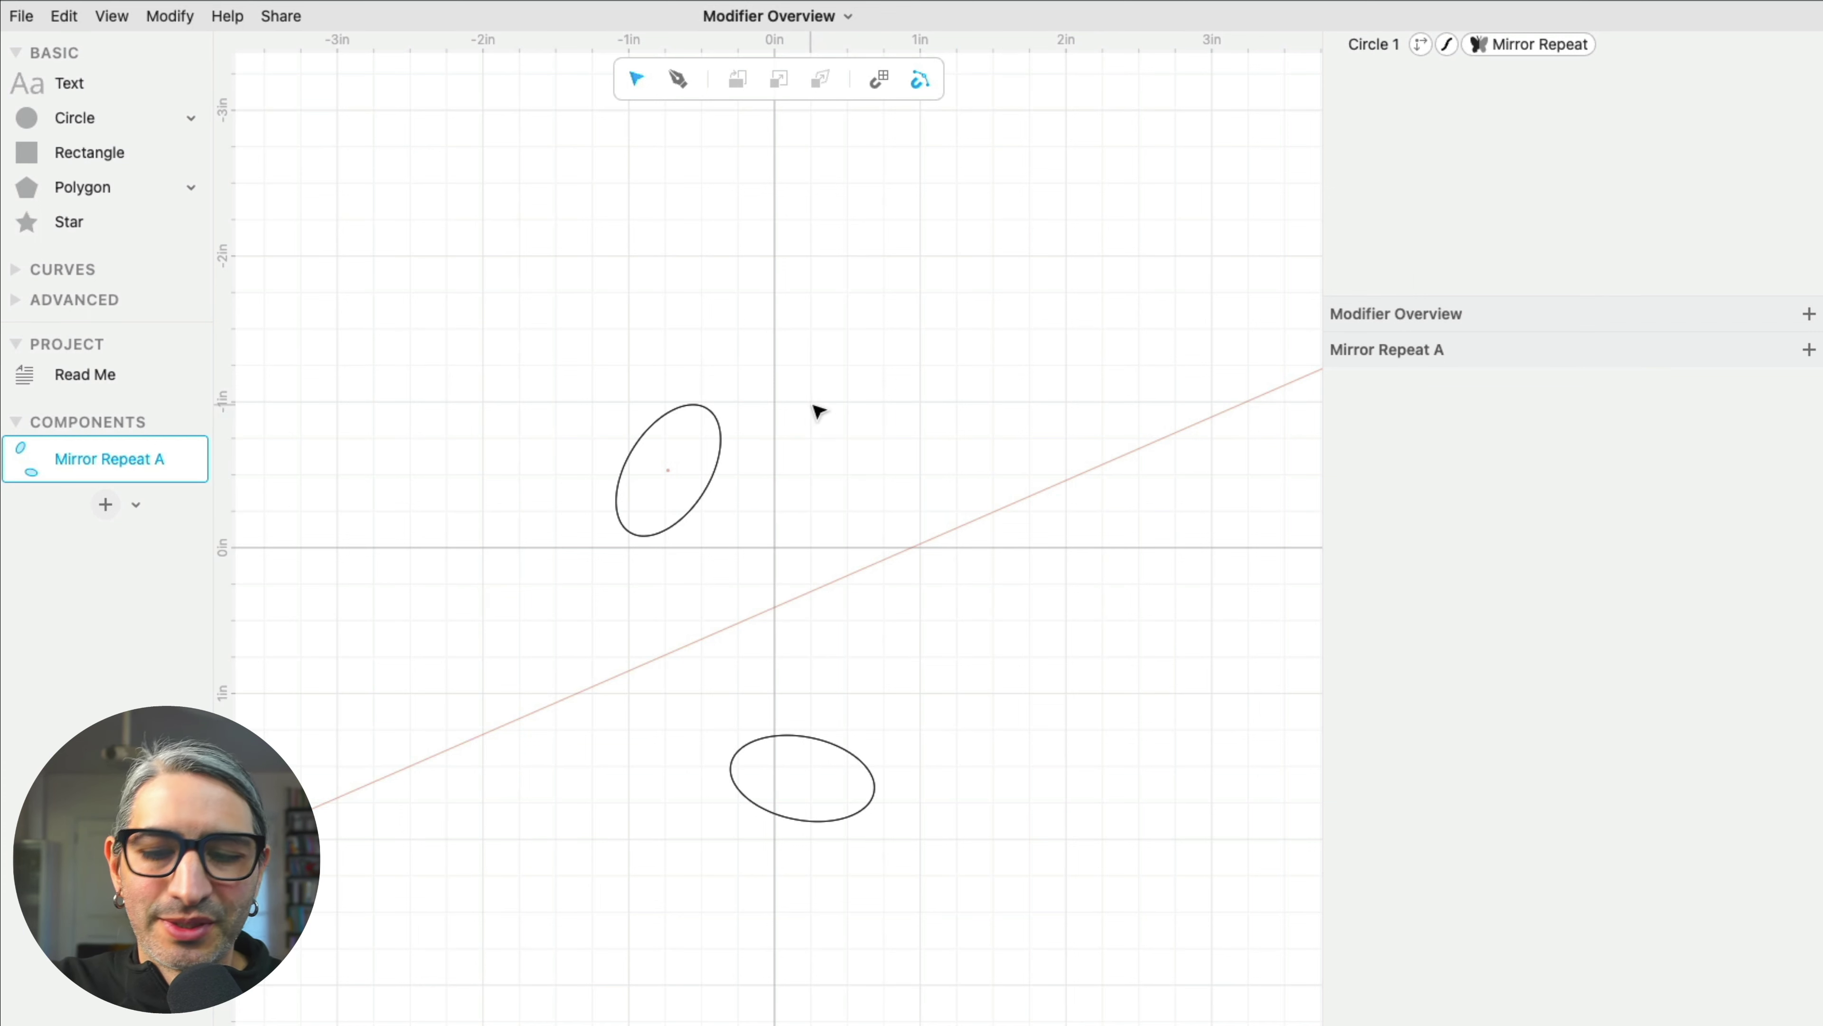
# - Replace the ellipses with a seven-point open half-mushroom path running from the vertical axis and back
pyautogui.click(684, 414)
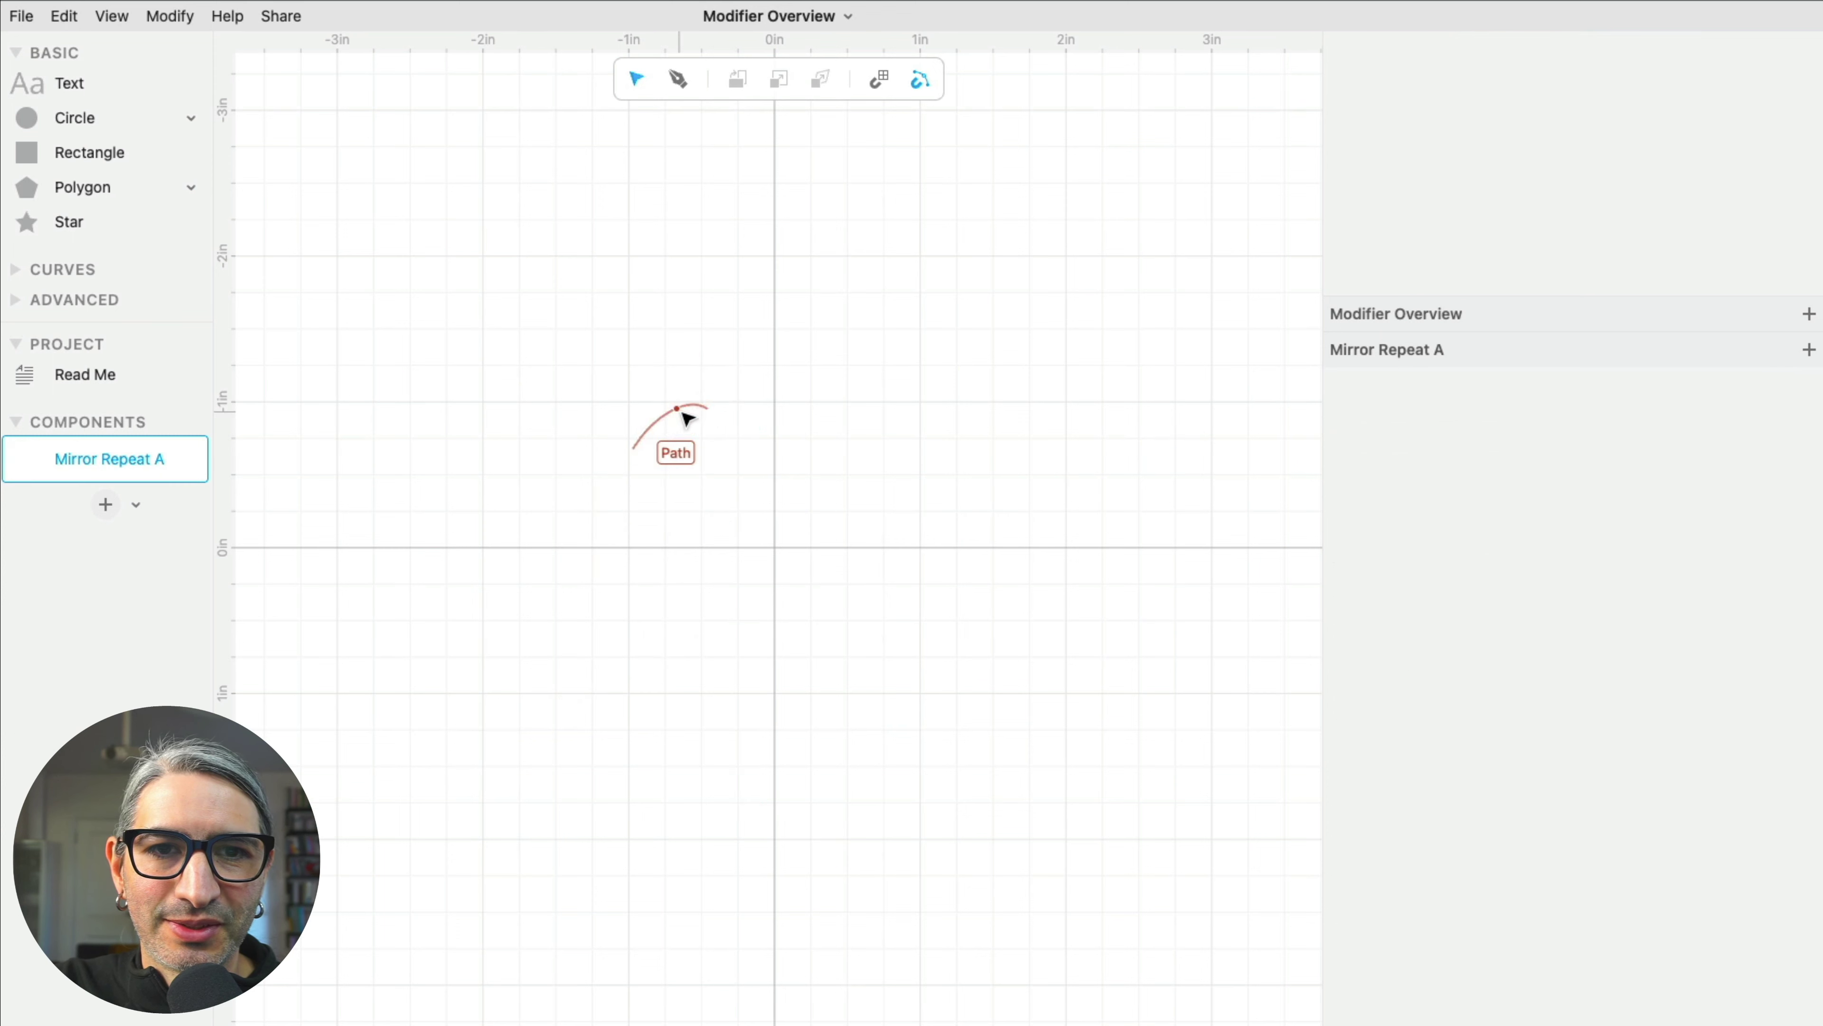
pyautogui.click(678, 78)
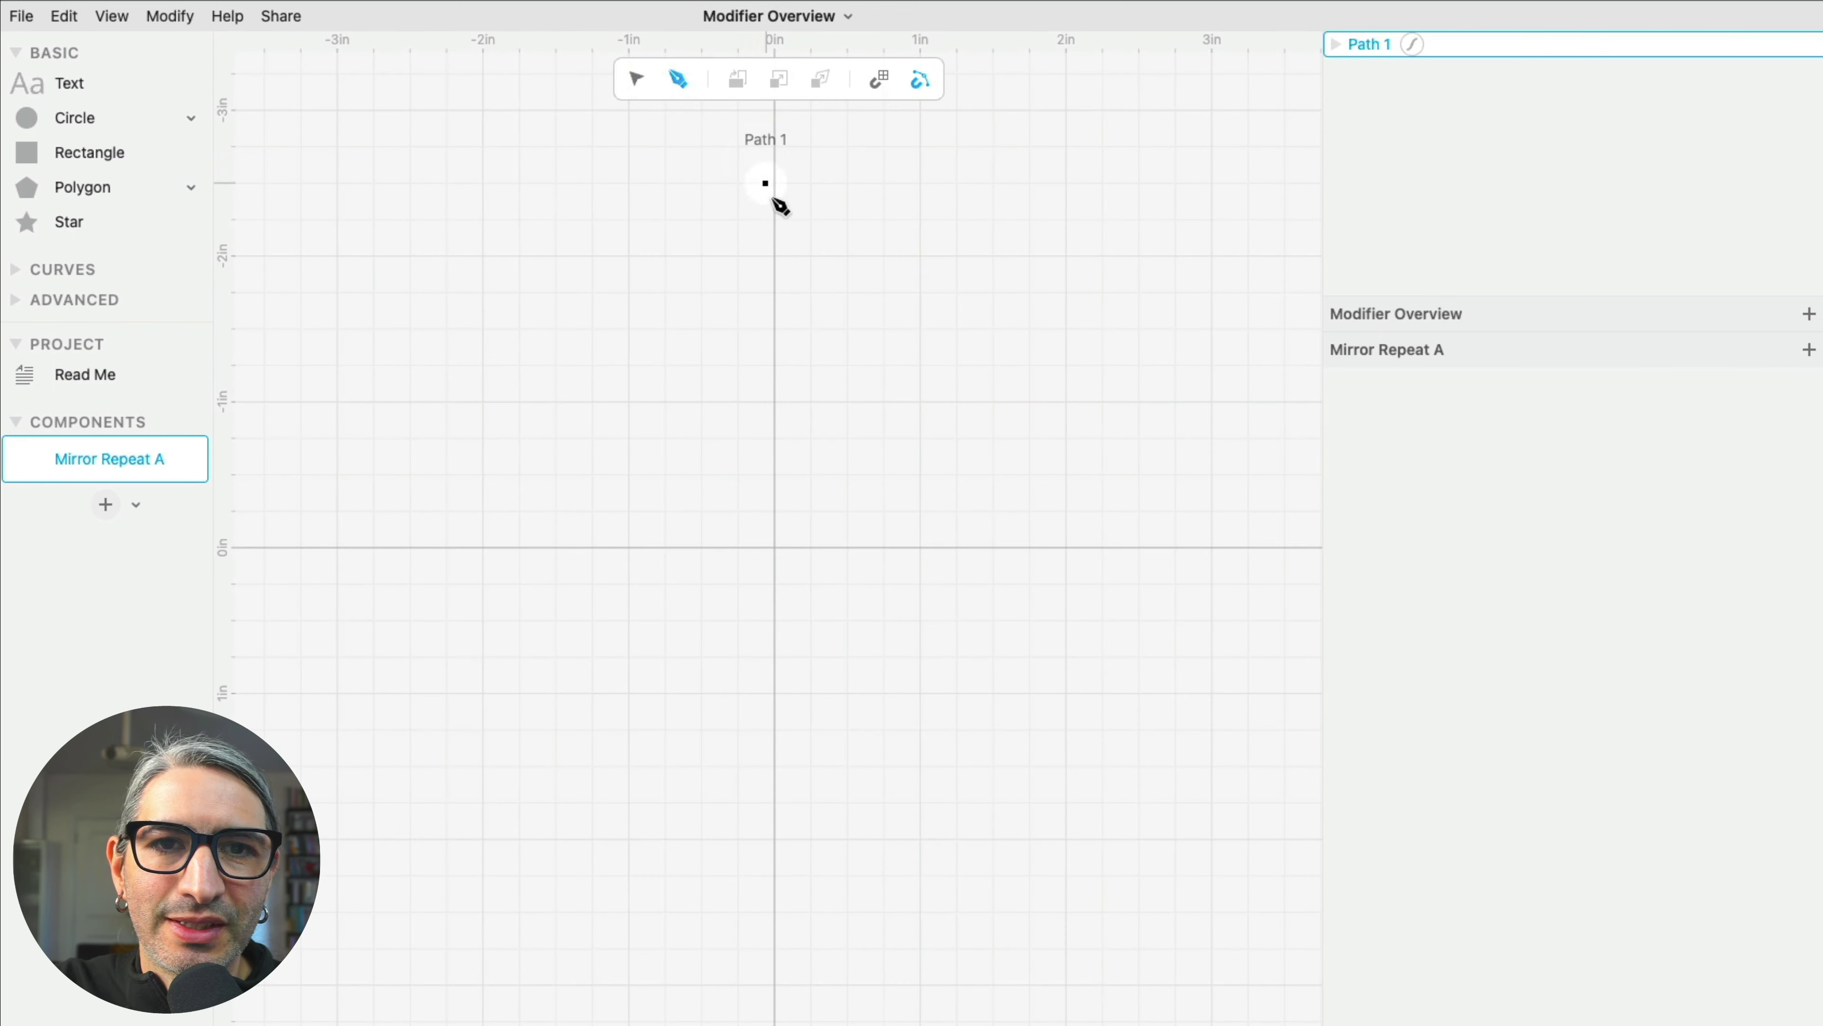
pyautogui.click(774, 213)
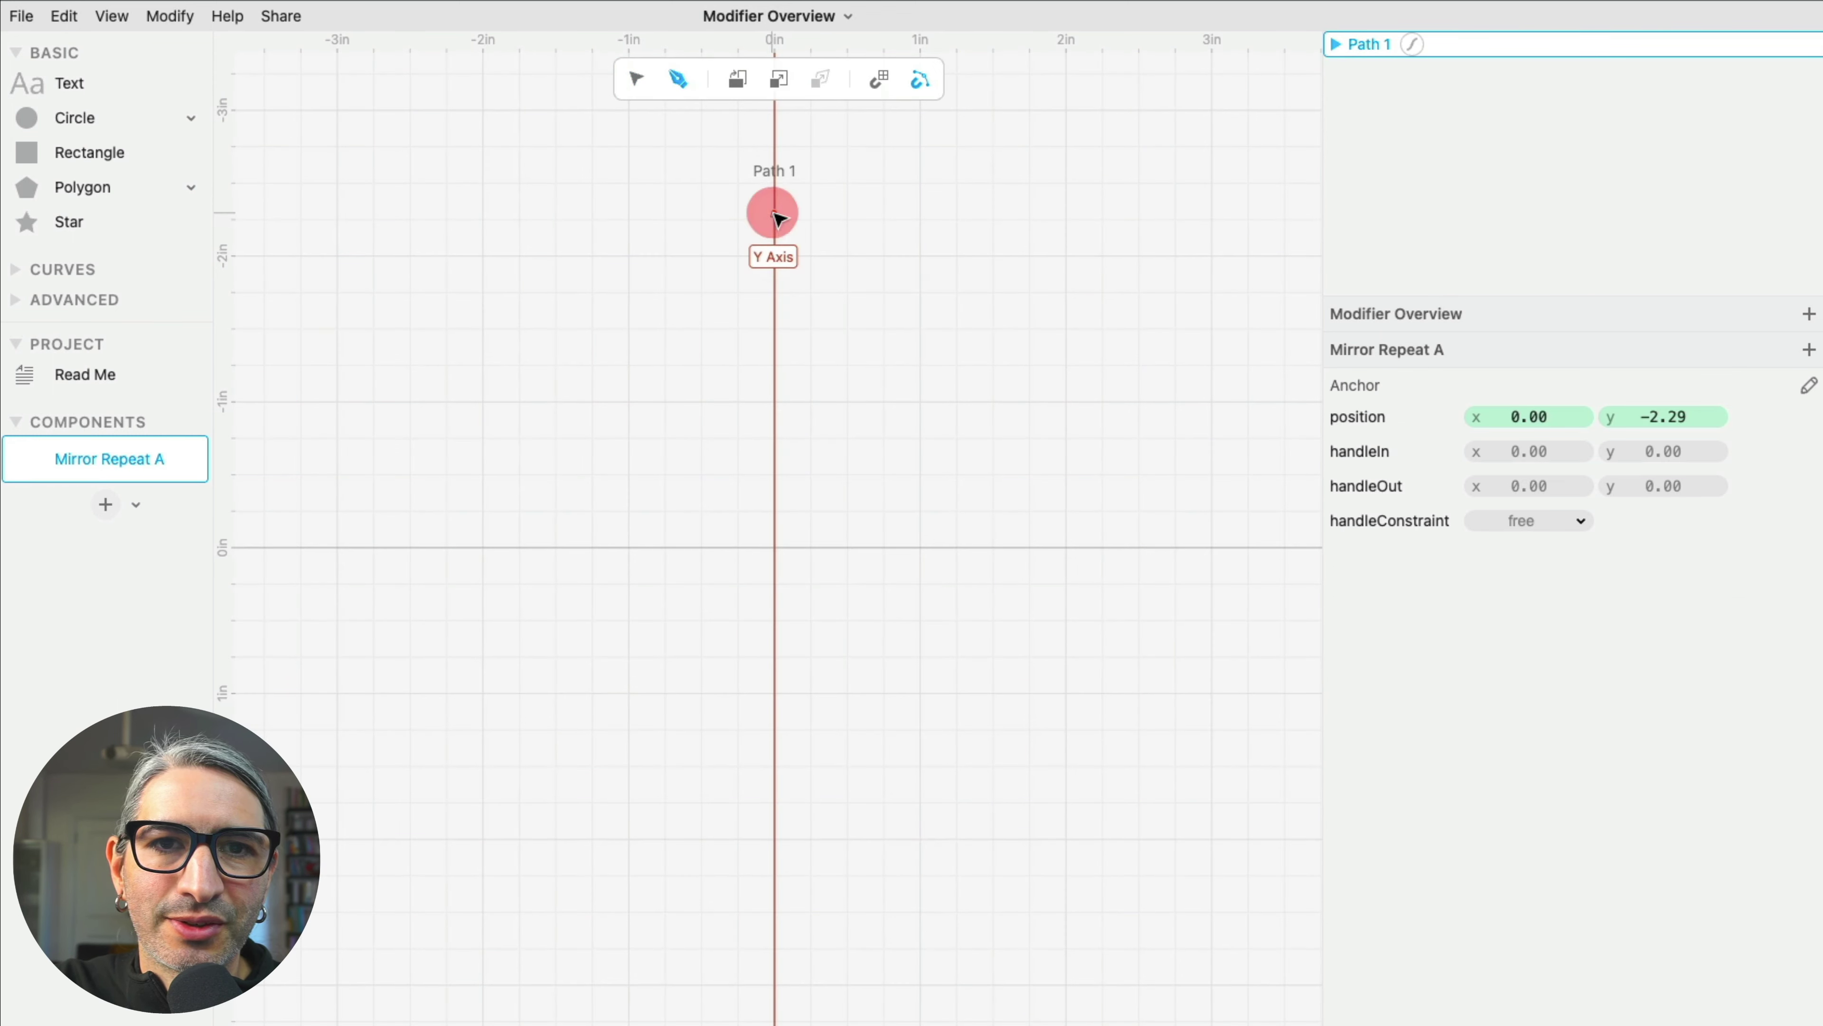
pyautogui.click(605, 290)
pyautogui.click(569, 345)
pyautogui.click(670, 369)
pyautogui.click(701, 474)
pyautogui.click(682, 568)
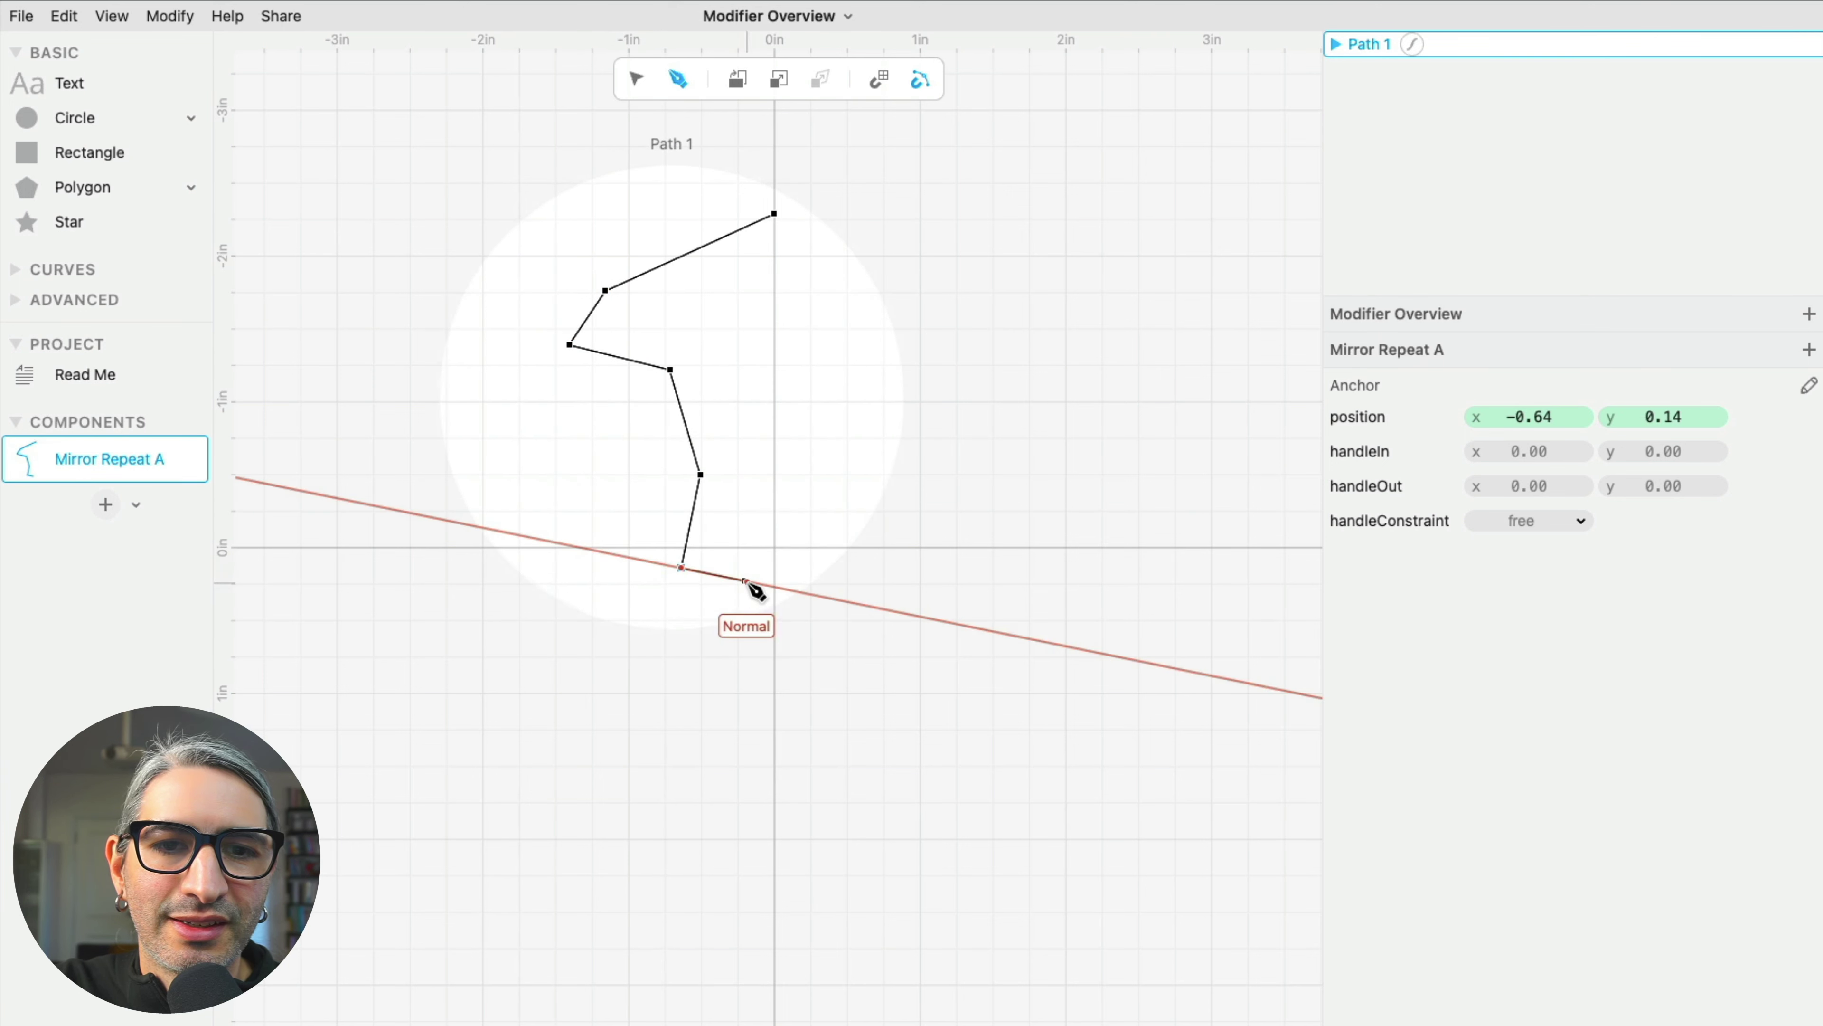
pyautogui.click(775, 576)
pyautogui.press('Escape')
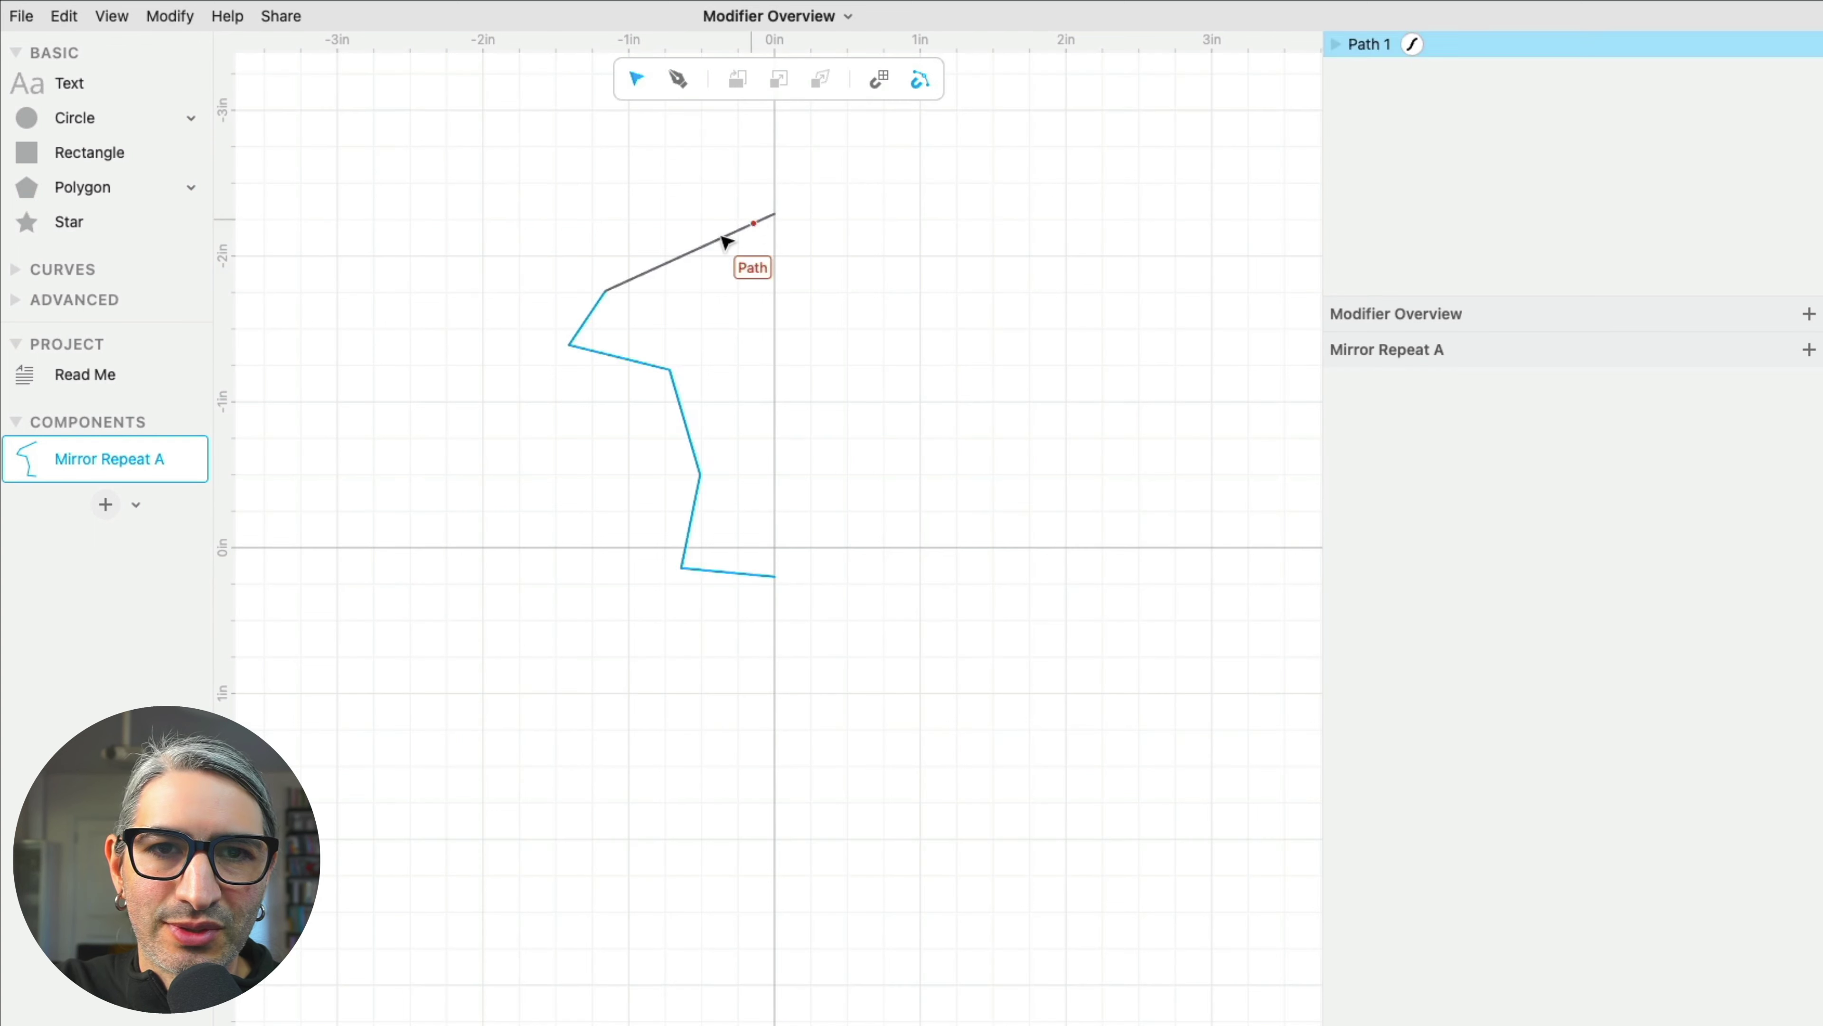
pyautogui.click(698, 251)
# - Mirror Path 1 into a full mushroom and make its second and fourth anchors smooth
pyautogui.click(177, 14)
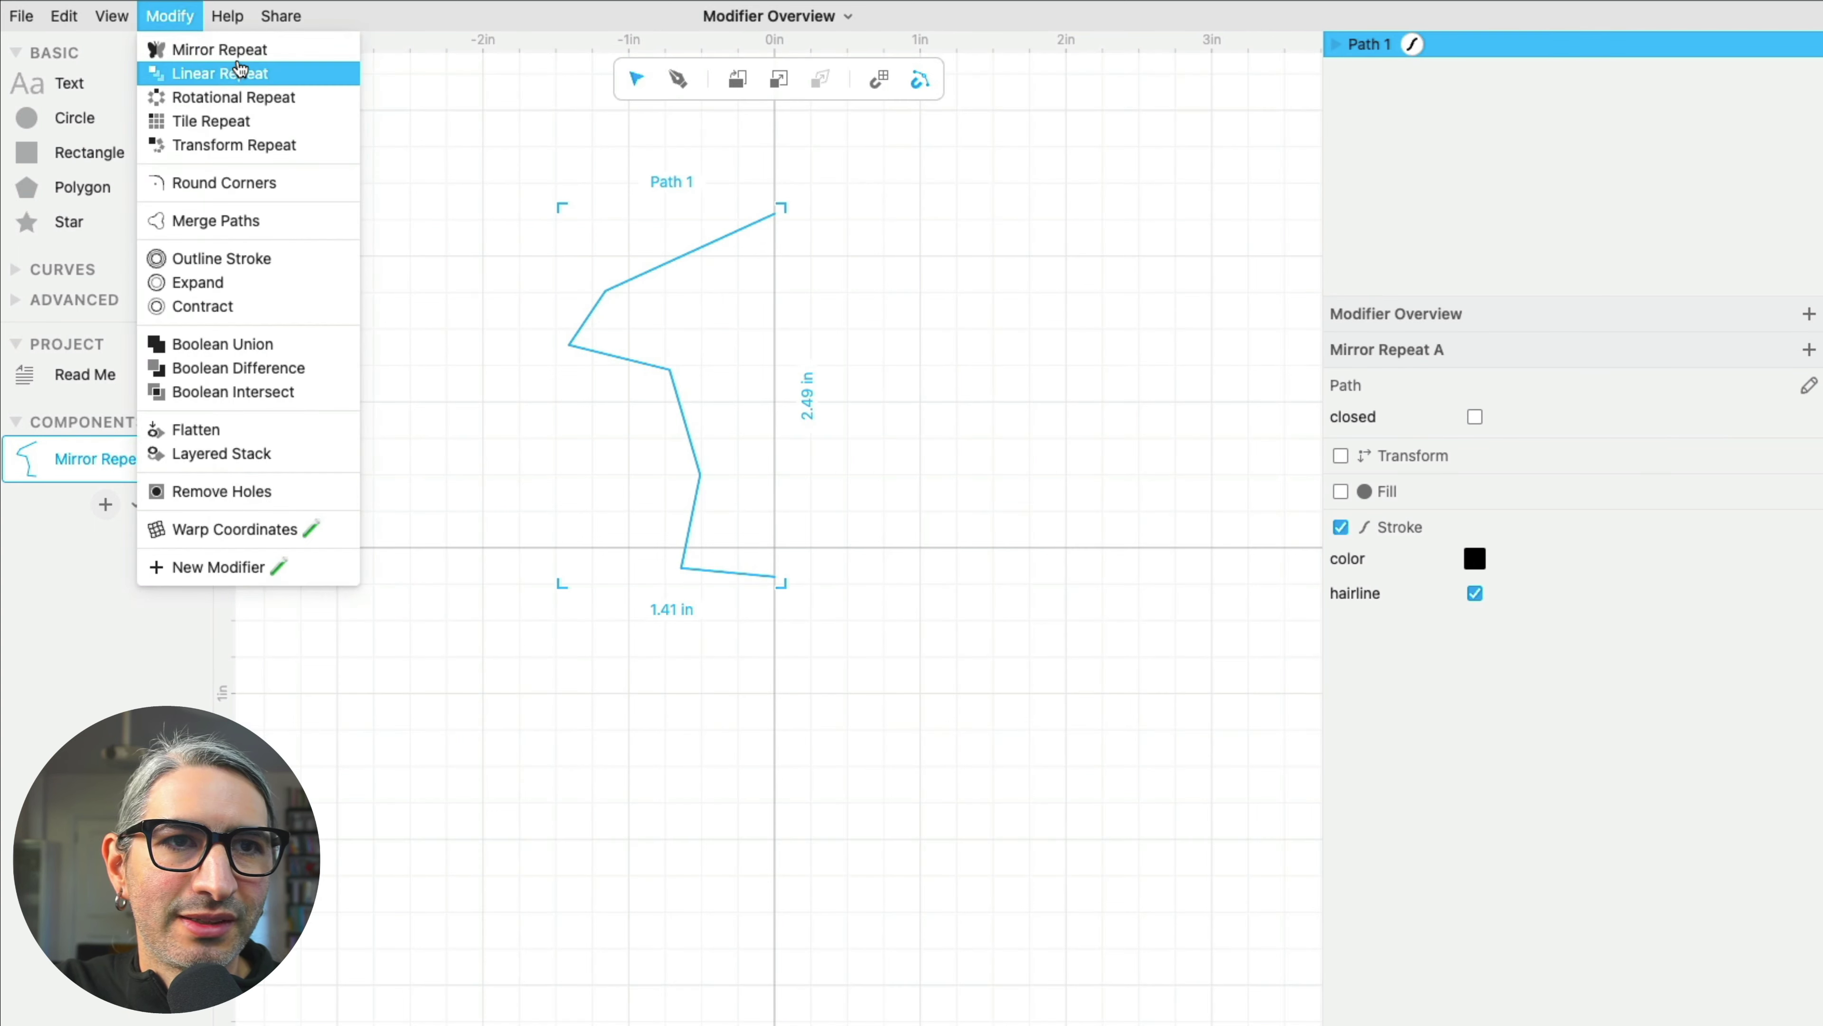
pyautogui.click(237, 49)
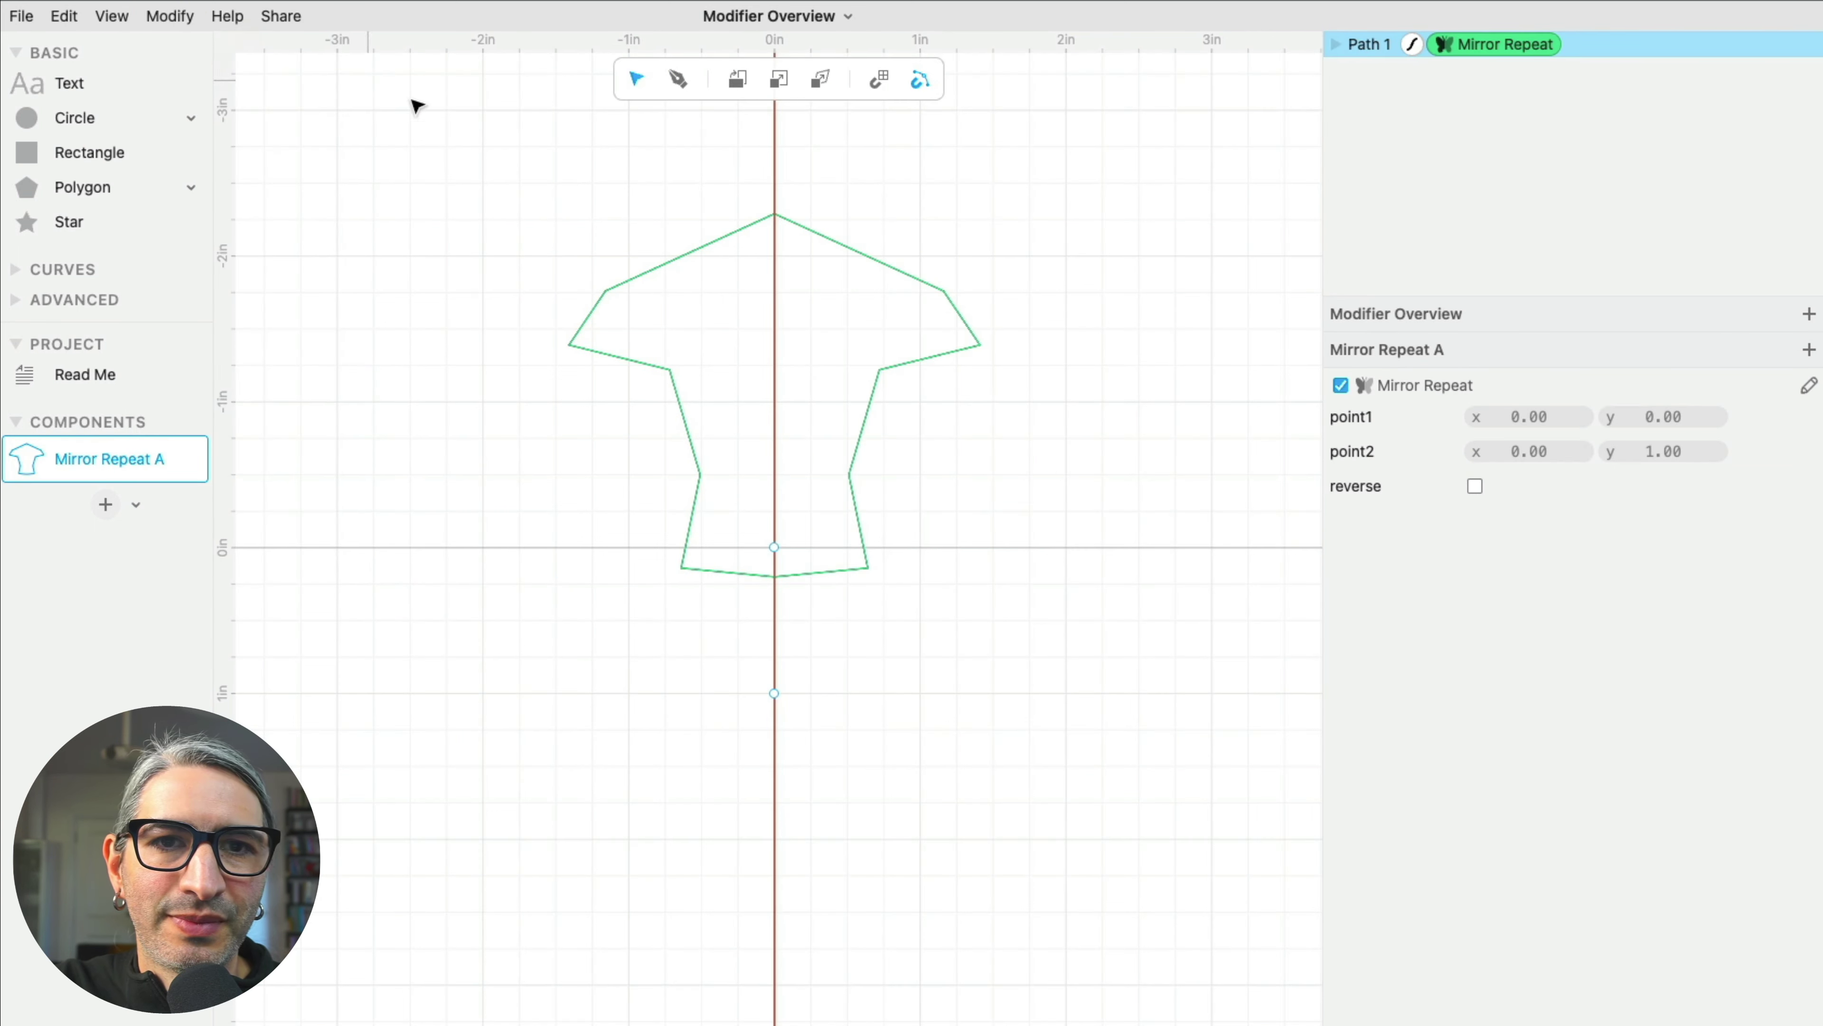
pyautogui.doubleClick(671, 265)
pyautogui.click(605, 290)
pyautogui.doubleClick(605, 289)
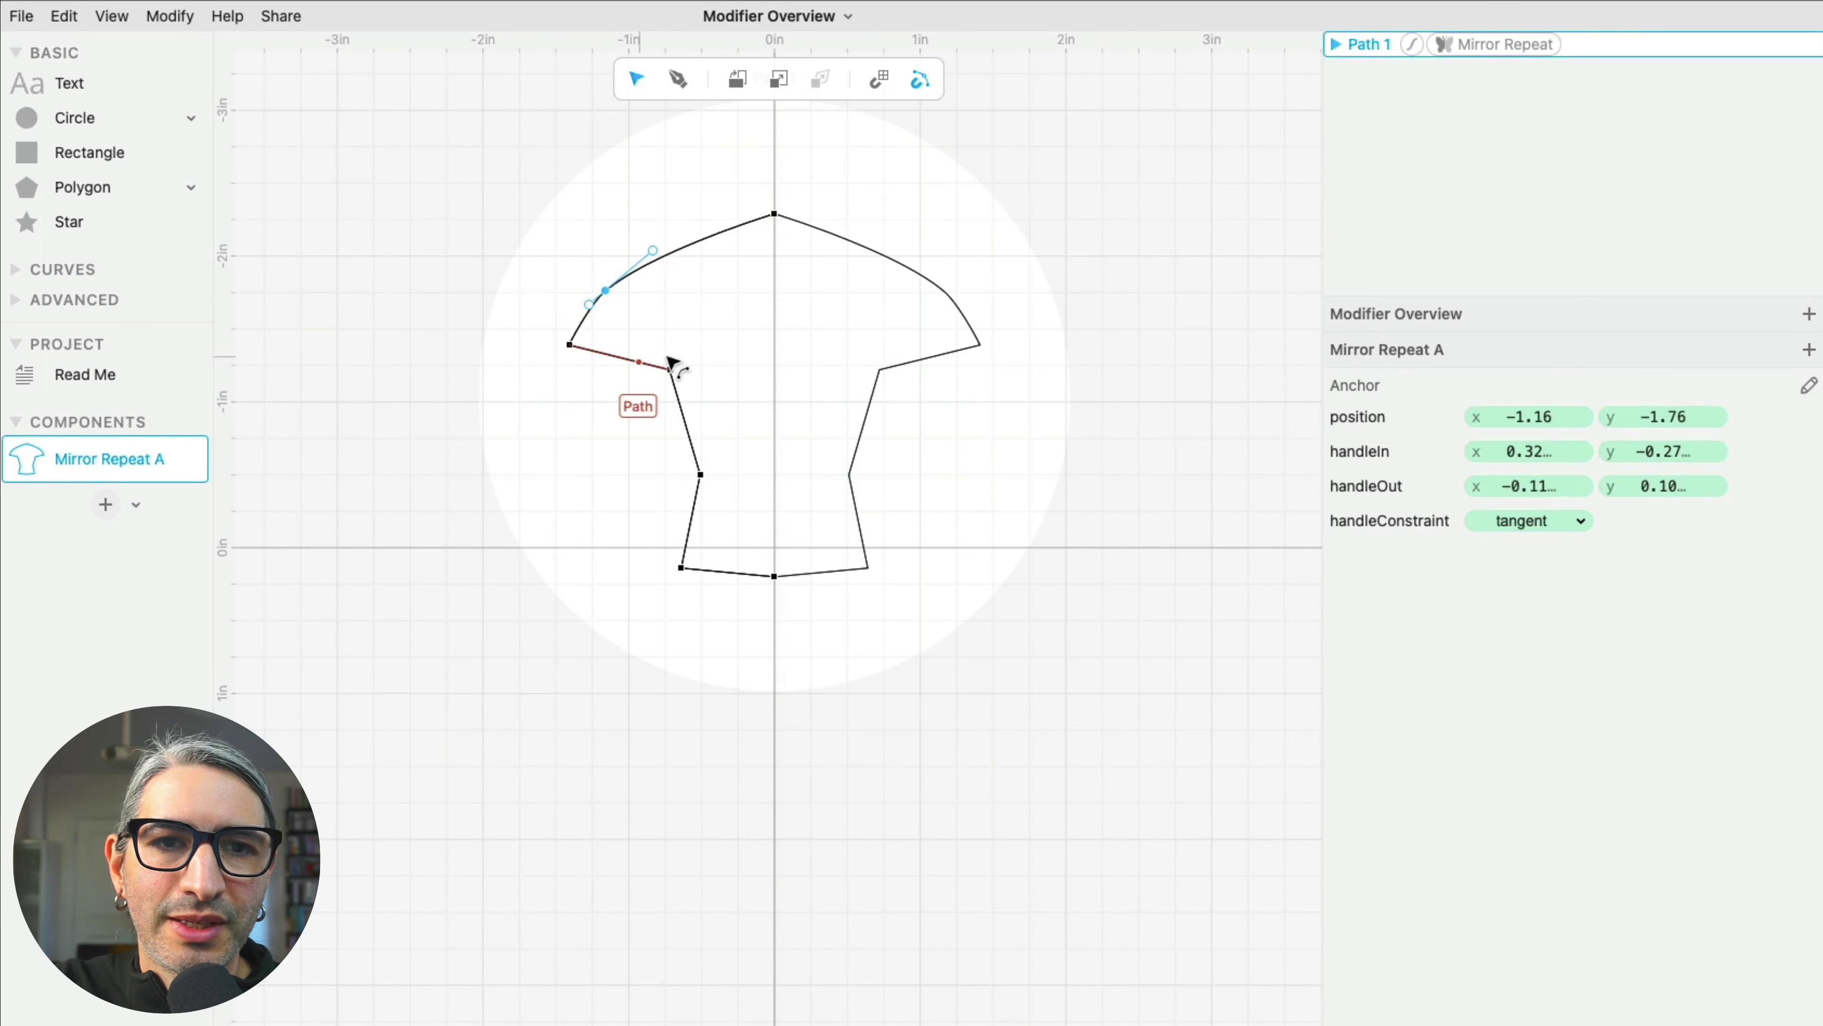
pyautogui.doubleClick(672, 370)
pyautogui.moveTo(678, 372); pyautogui.dragTo(716, 365)
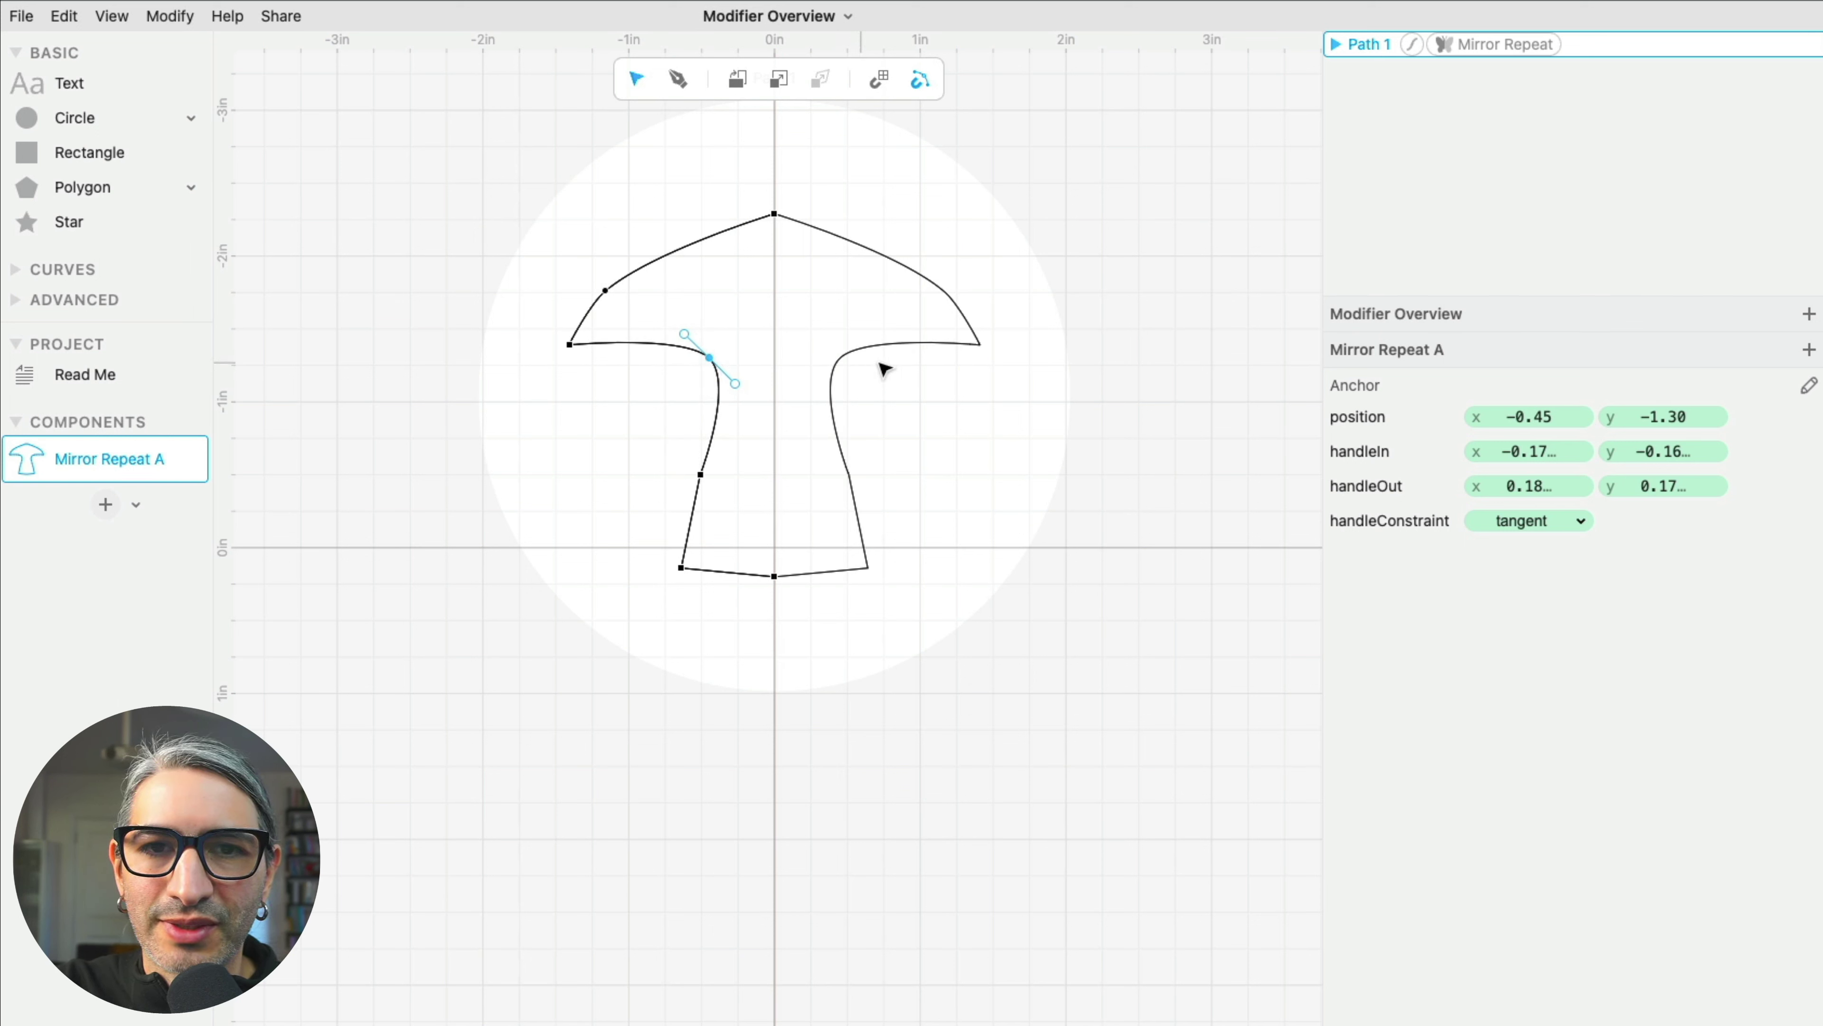
# - Smooth the lower anchors and refine the curve at the fourth anchor
pyautogui.click(700, 475)
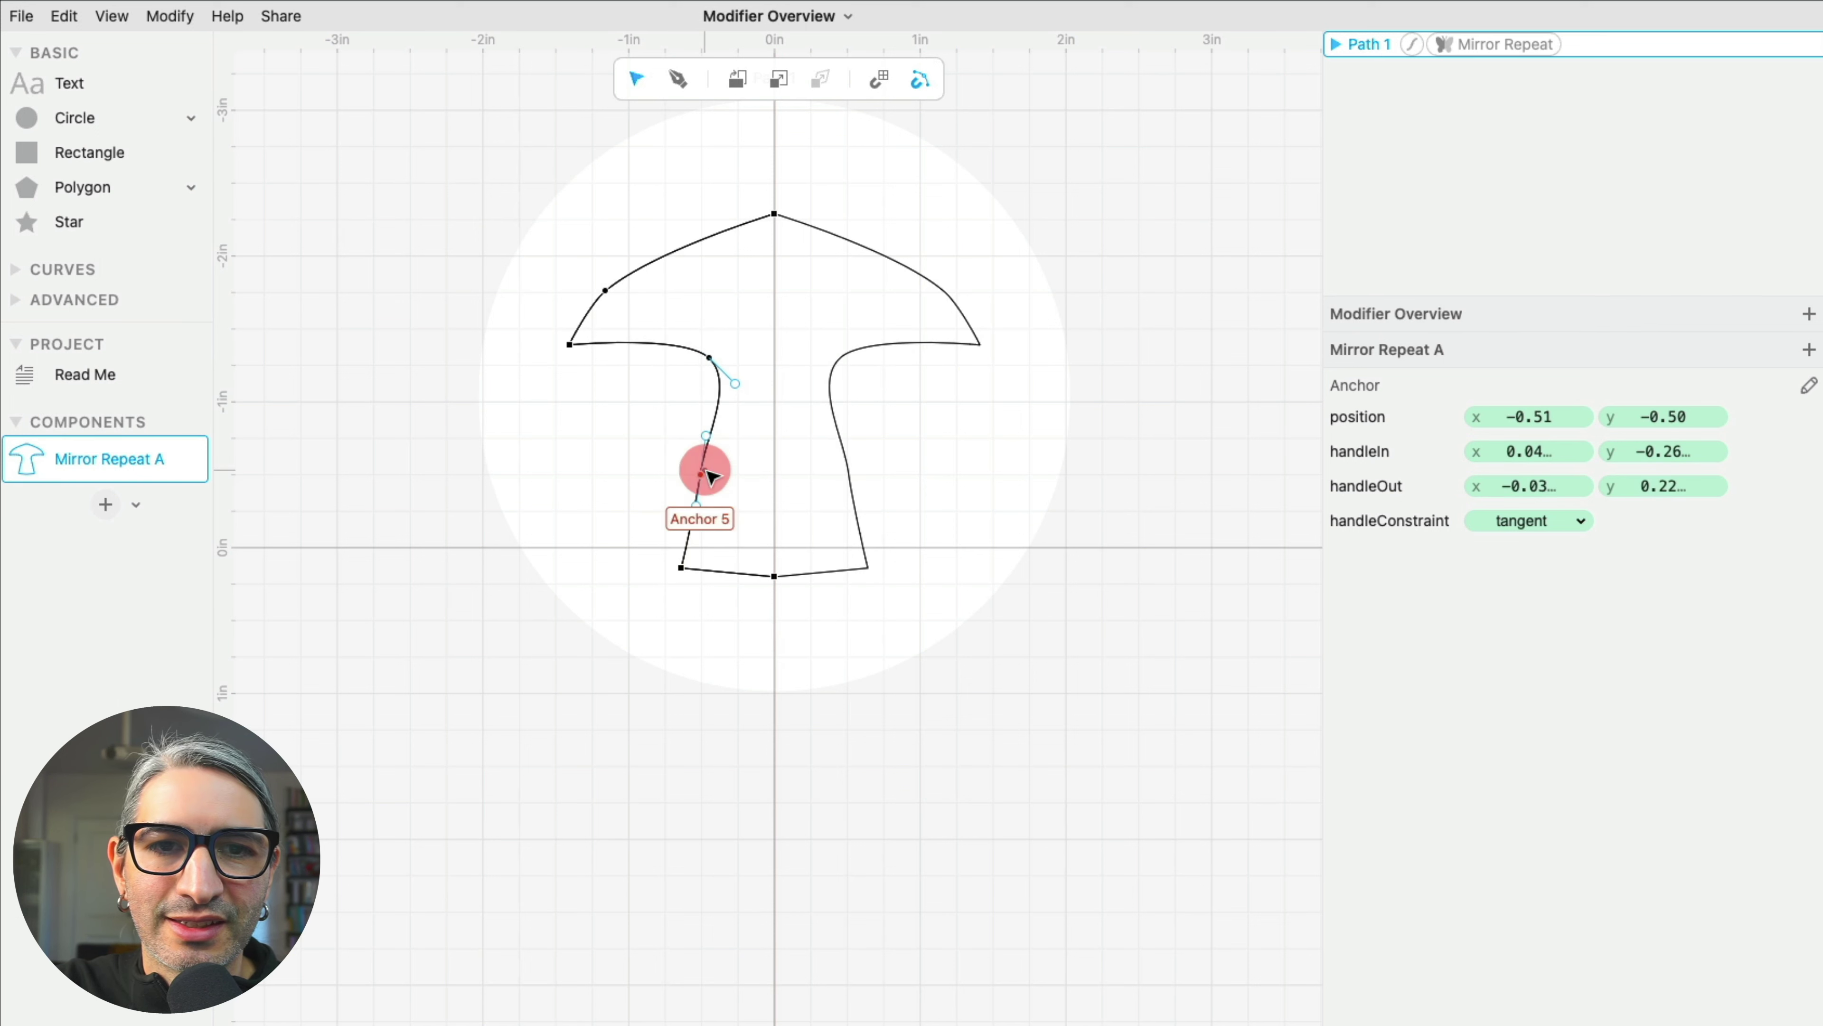
pyautogui.click(682, 569)
pyautogui.click(774, 577)
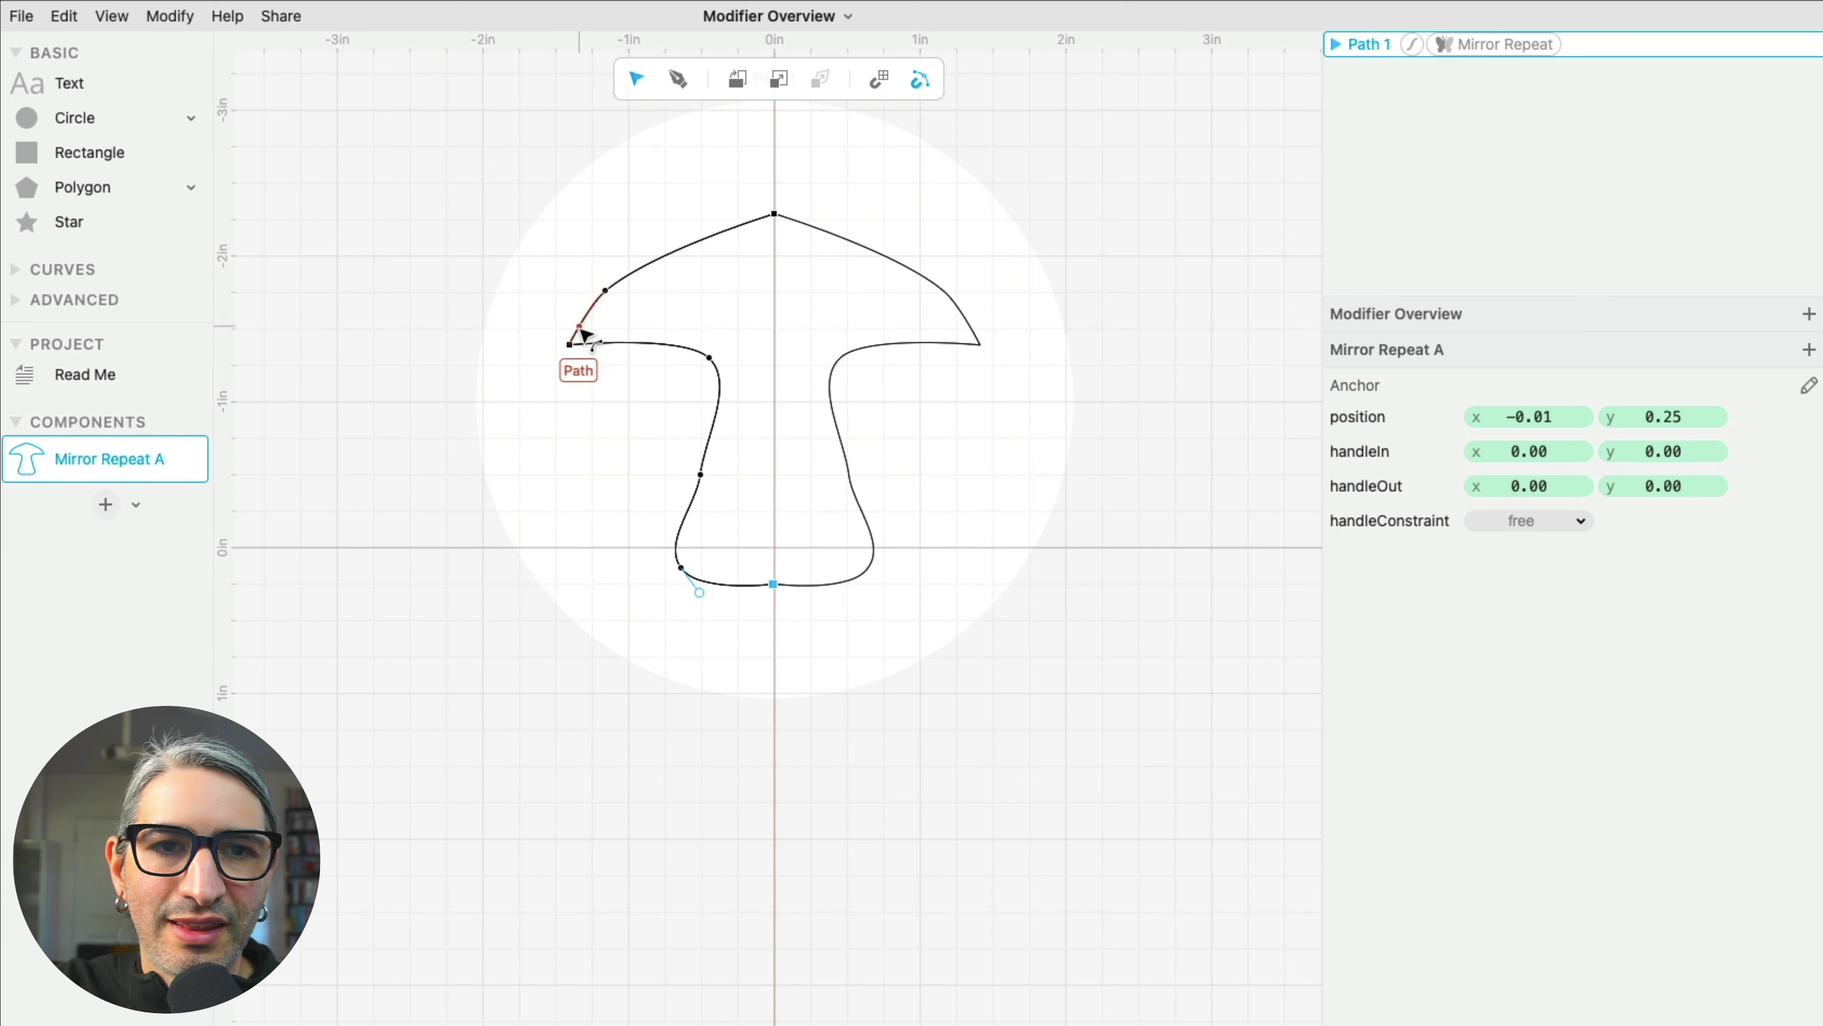
pyautogui.click(569, 345)
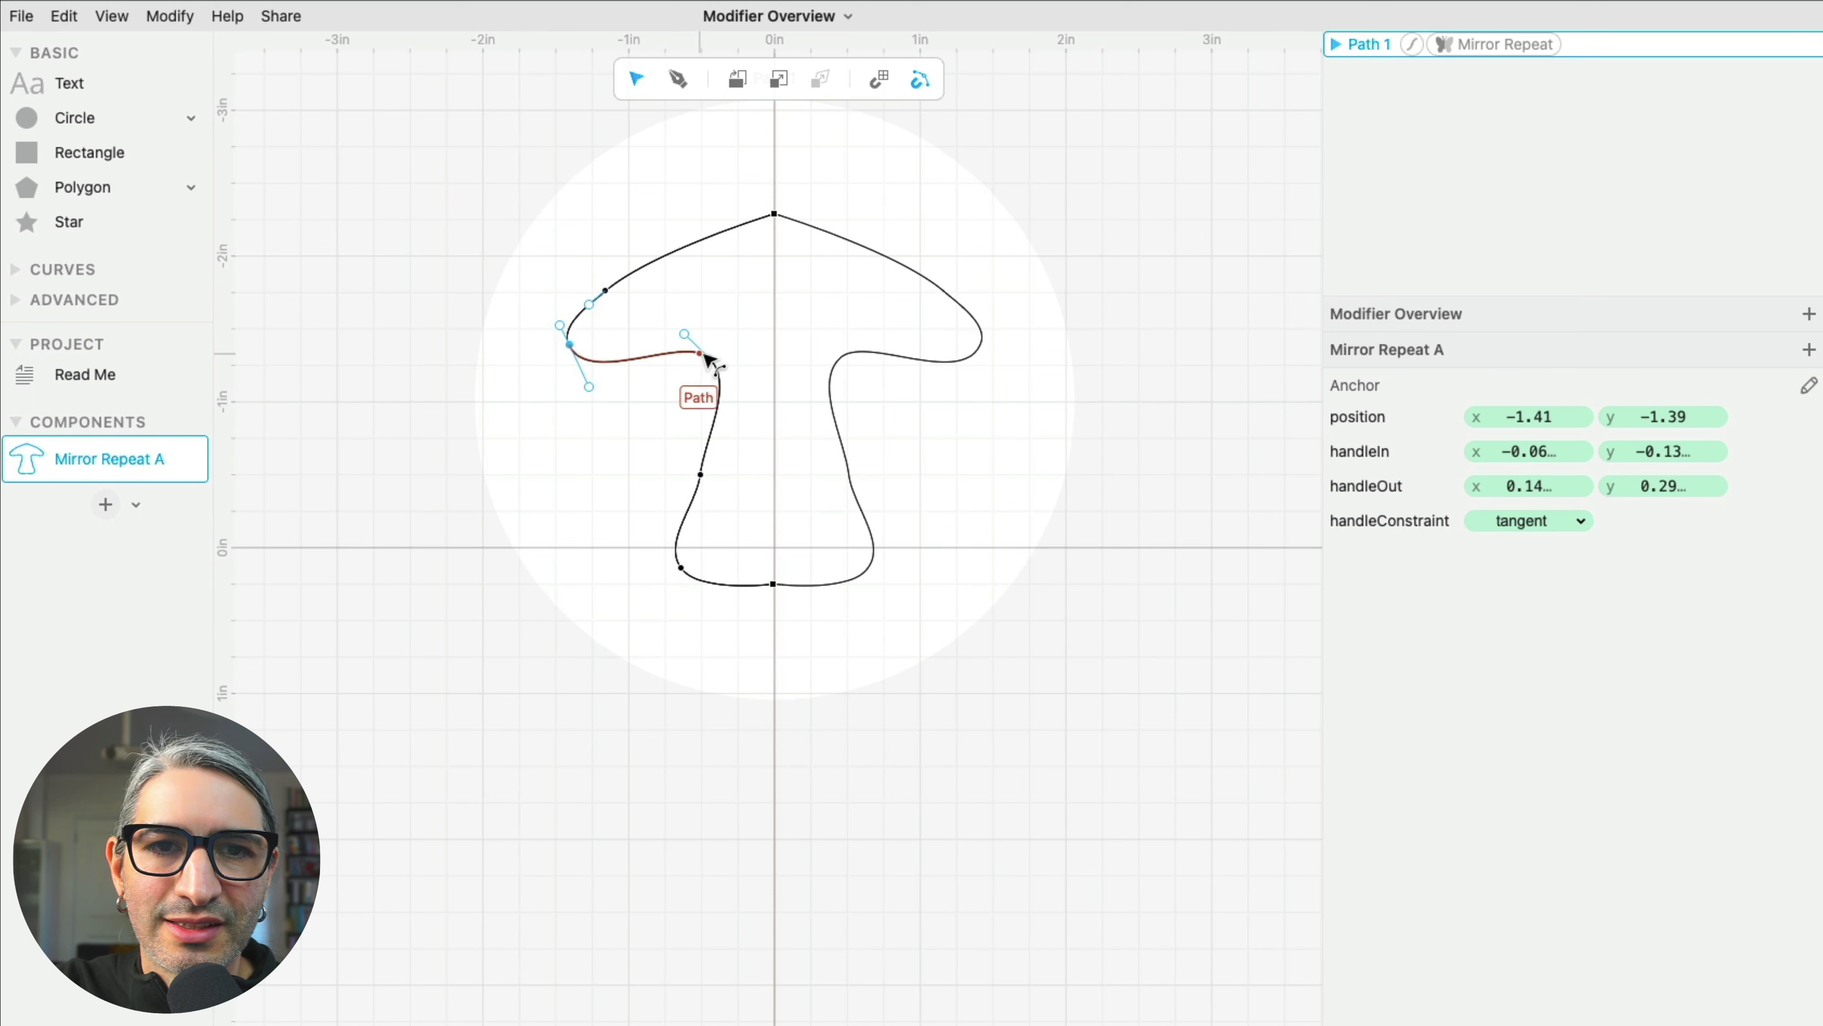
pyautogui.moveTo(703, 355); pyautogui.dragTo(739, 392)
pyautogui.click(719, 436)
pyautogui.click(948, 446)
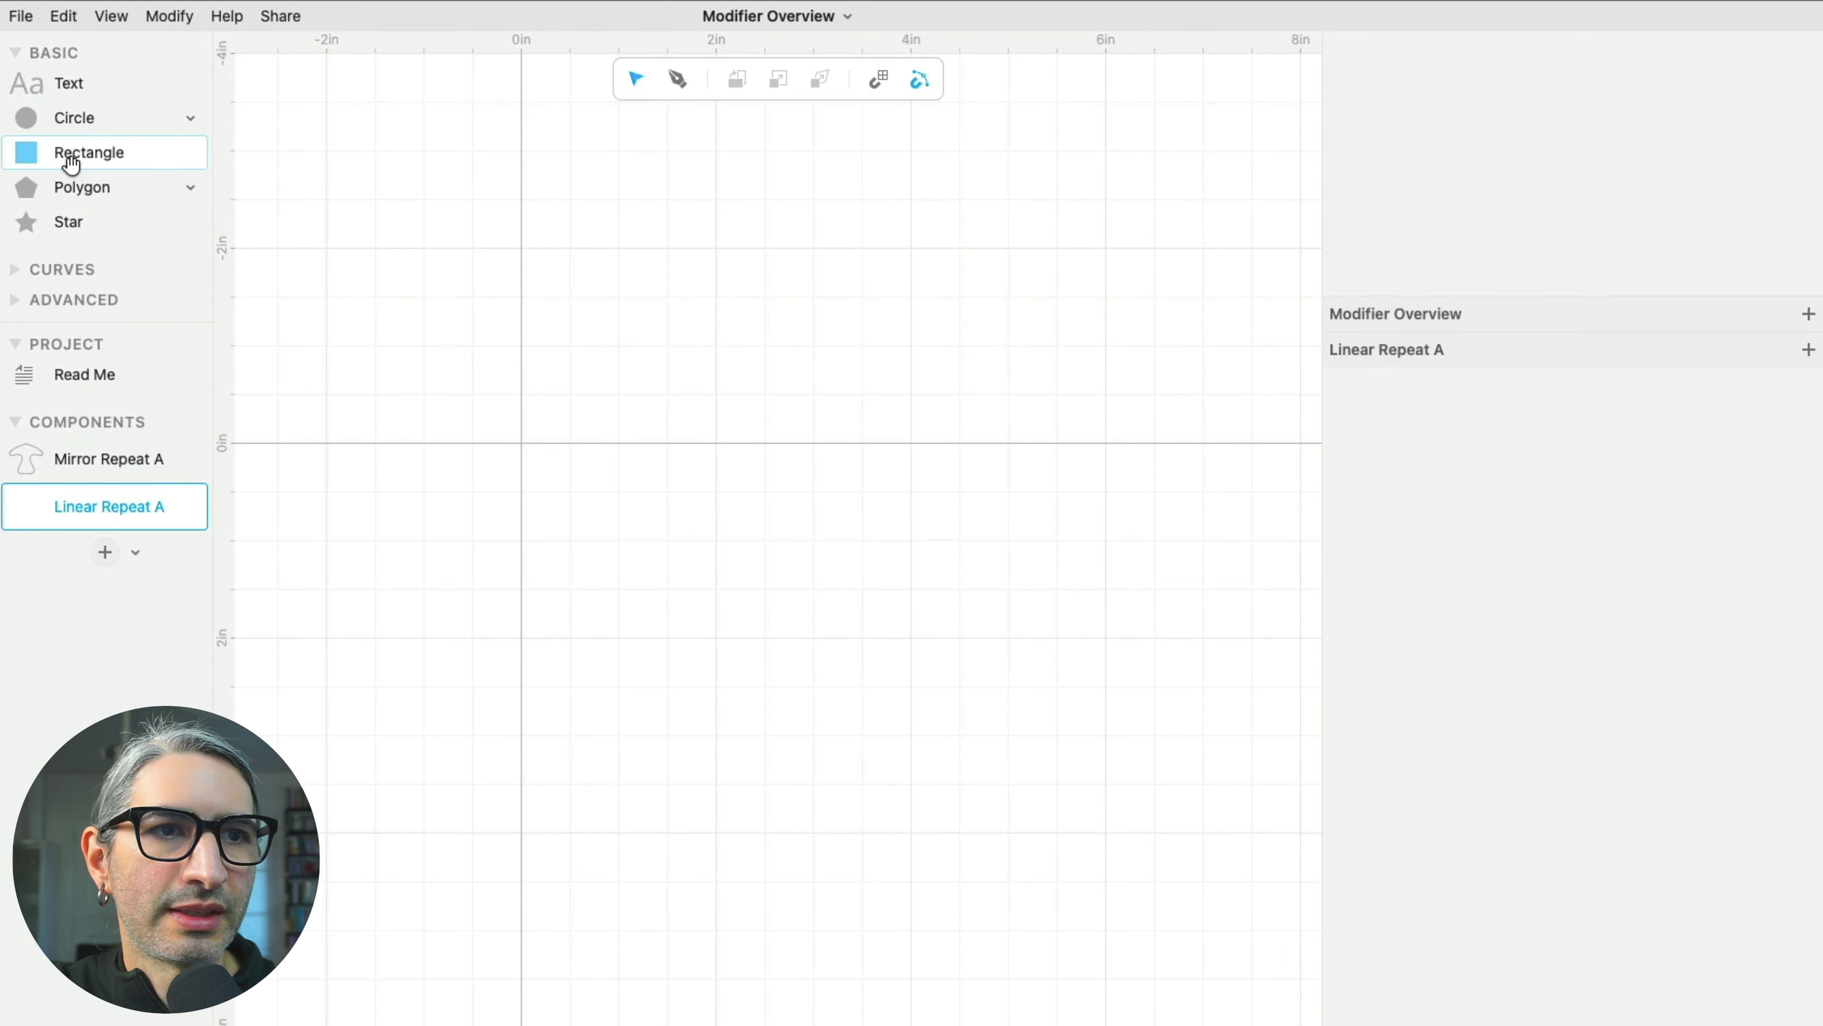
# - Place a 1-inch square at the origin and linear-repeat it into a row of 7
pyautogui.moveTo(28, 152); pyautogui.dragTo(525, 442)
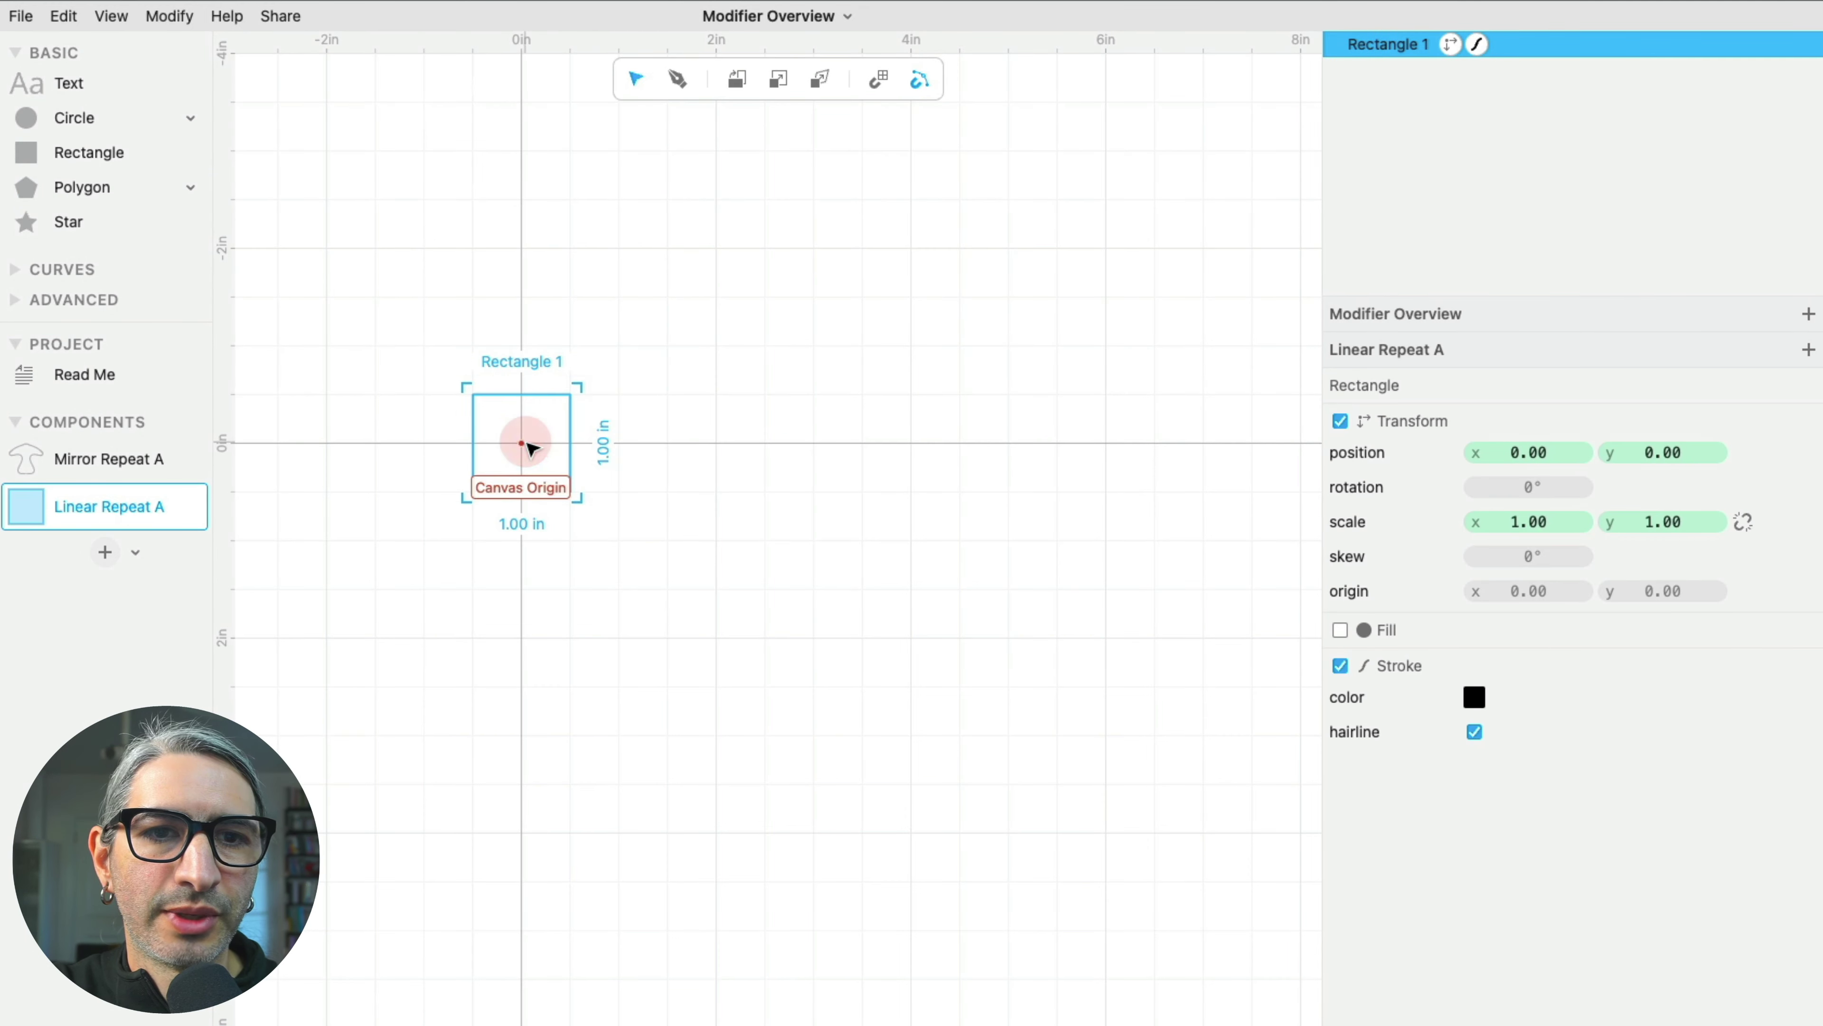
pyautogui.click(172, 15)
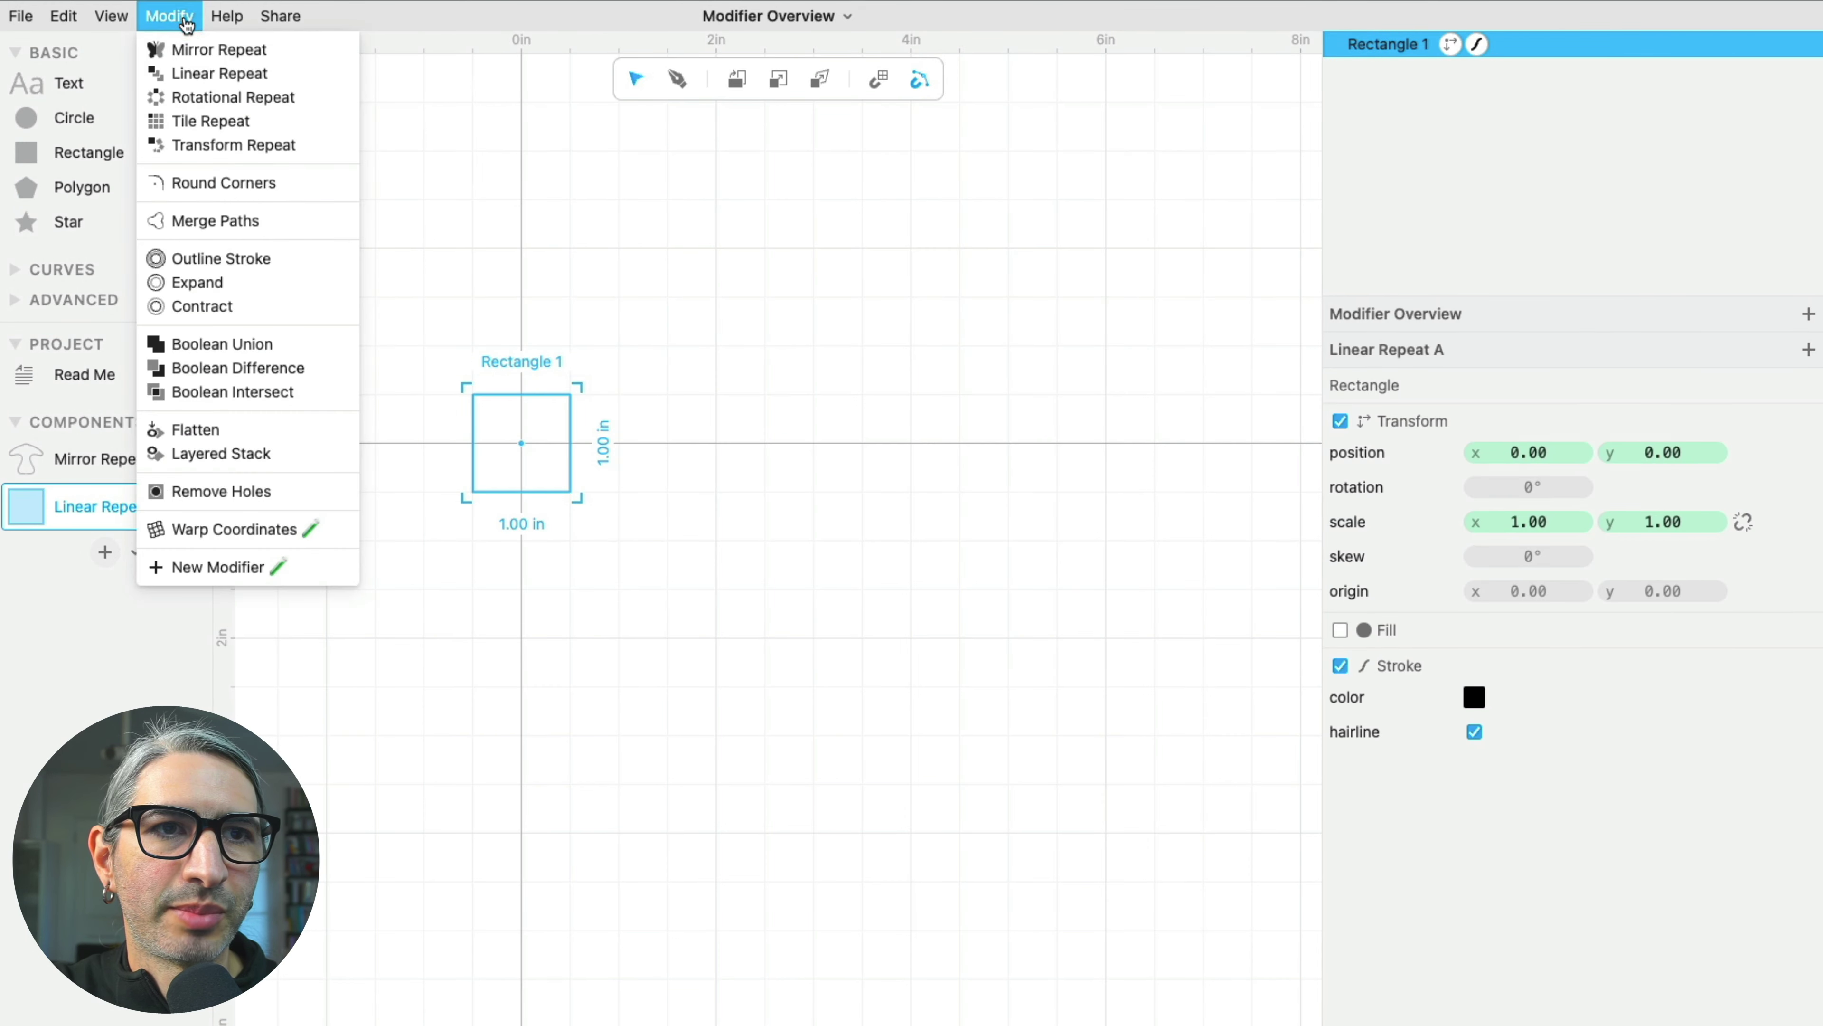
pyautogui.click(204, 74)
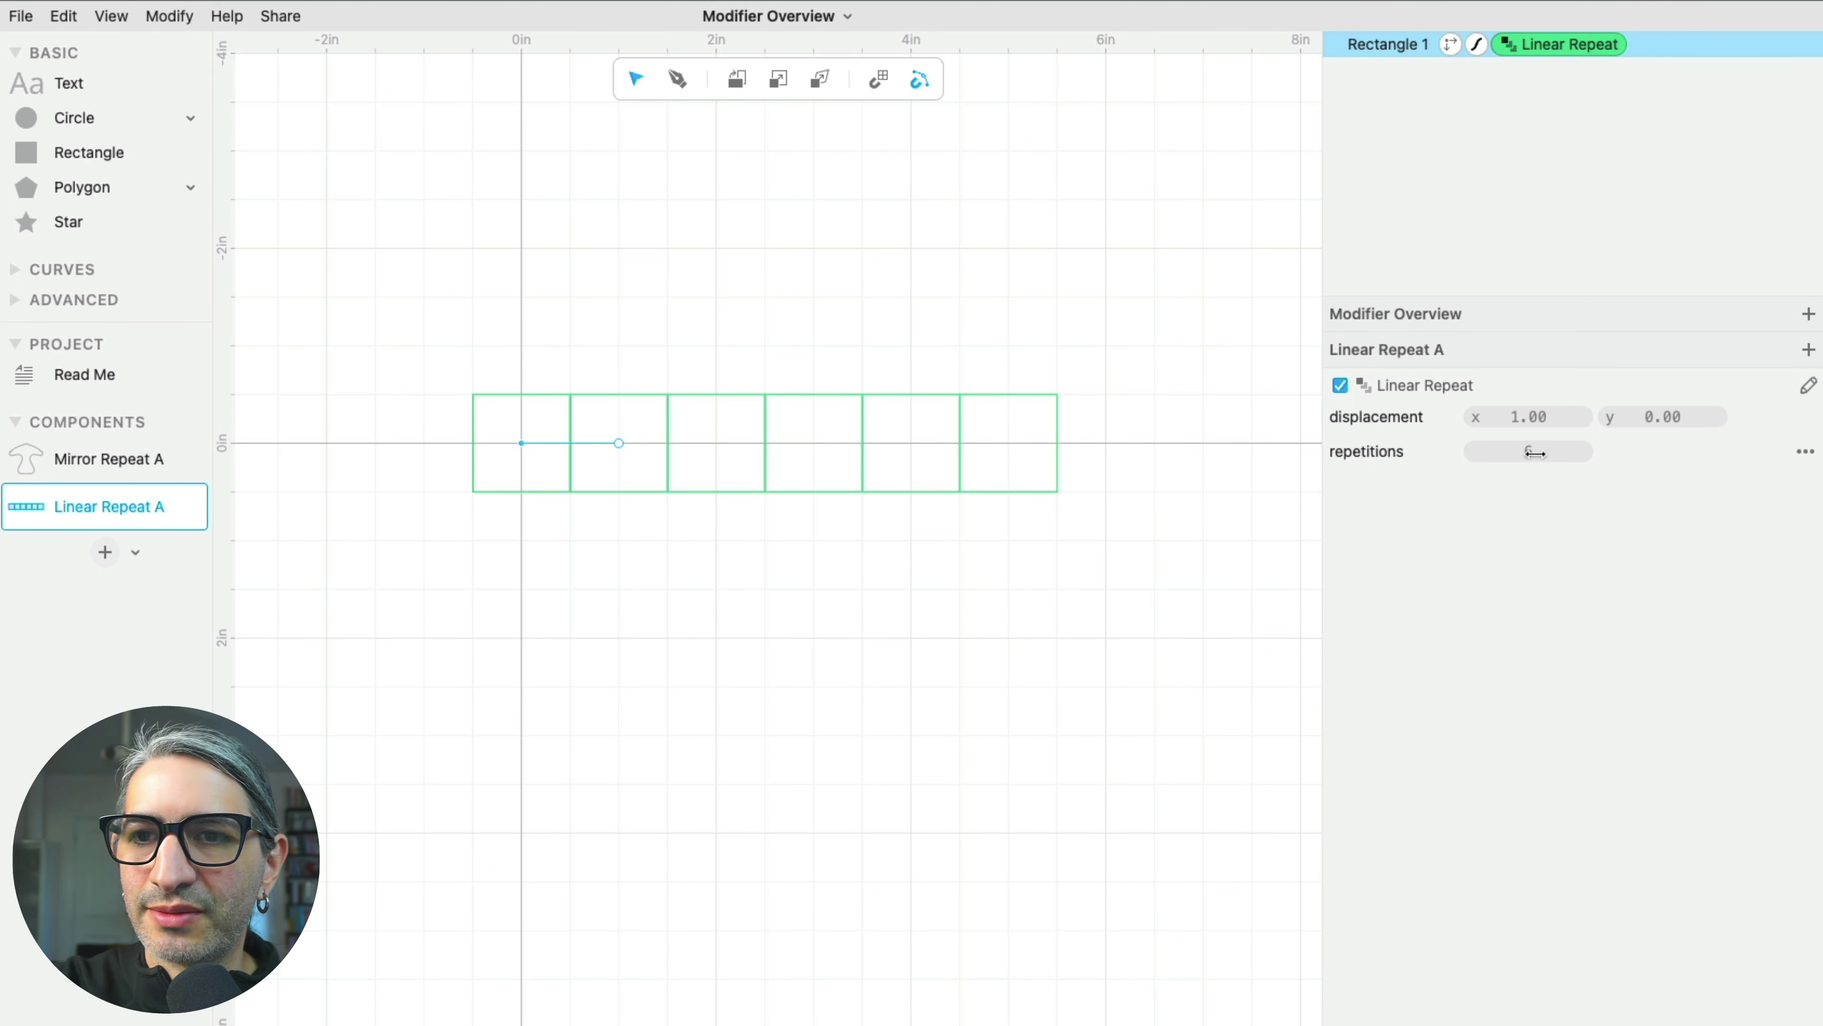
pyautogui.moveTo(1535, 451); pyautogui.dragTo(1533, 452)
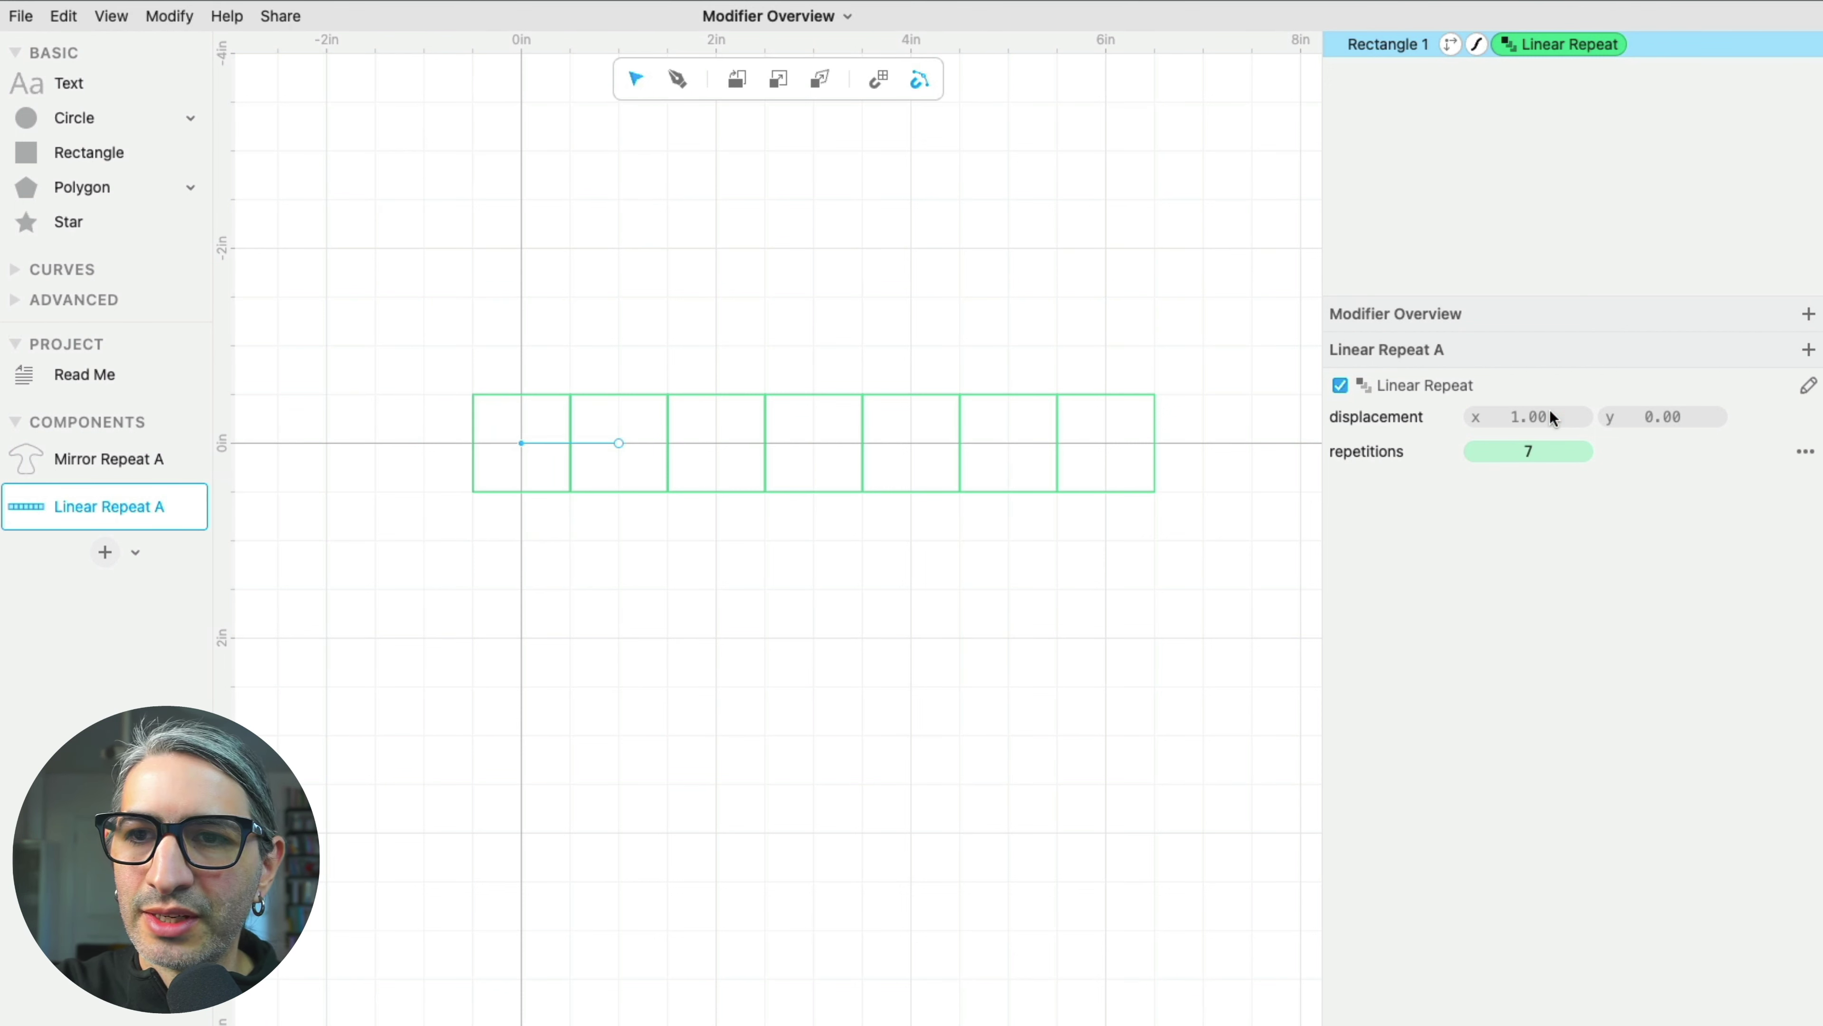
# - Try a diagonal repeat direction, then set the squares' horizontal displacement to 1.14 in
pyautogui.moveTo(1529, 416); pyautogui.dragTo(1567, 418)
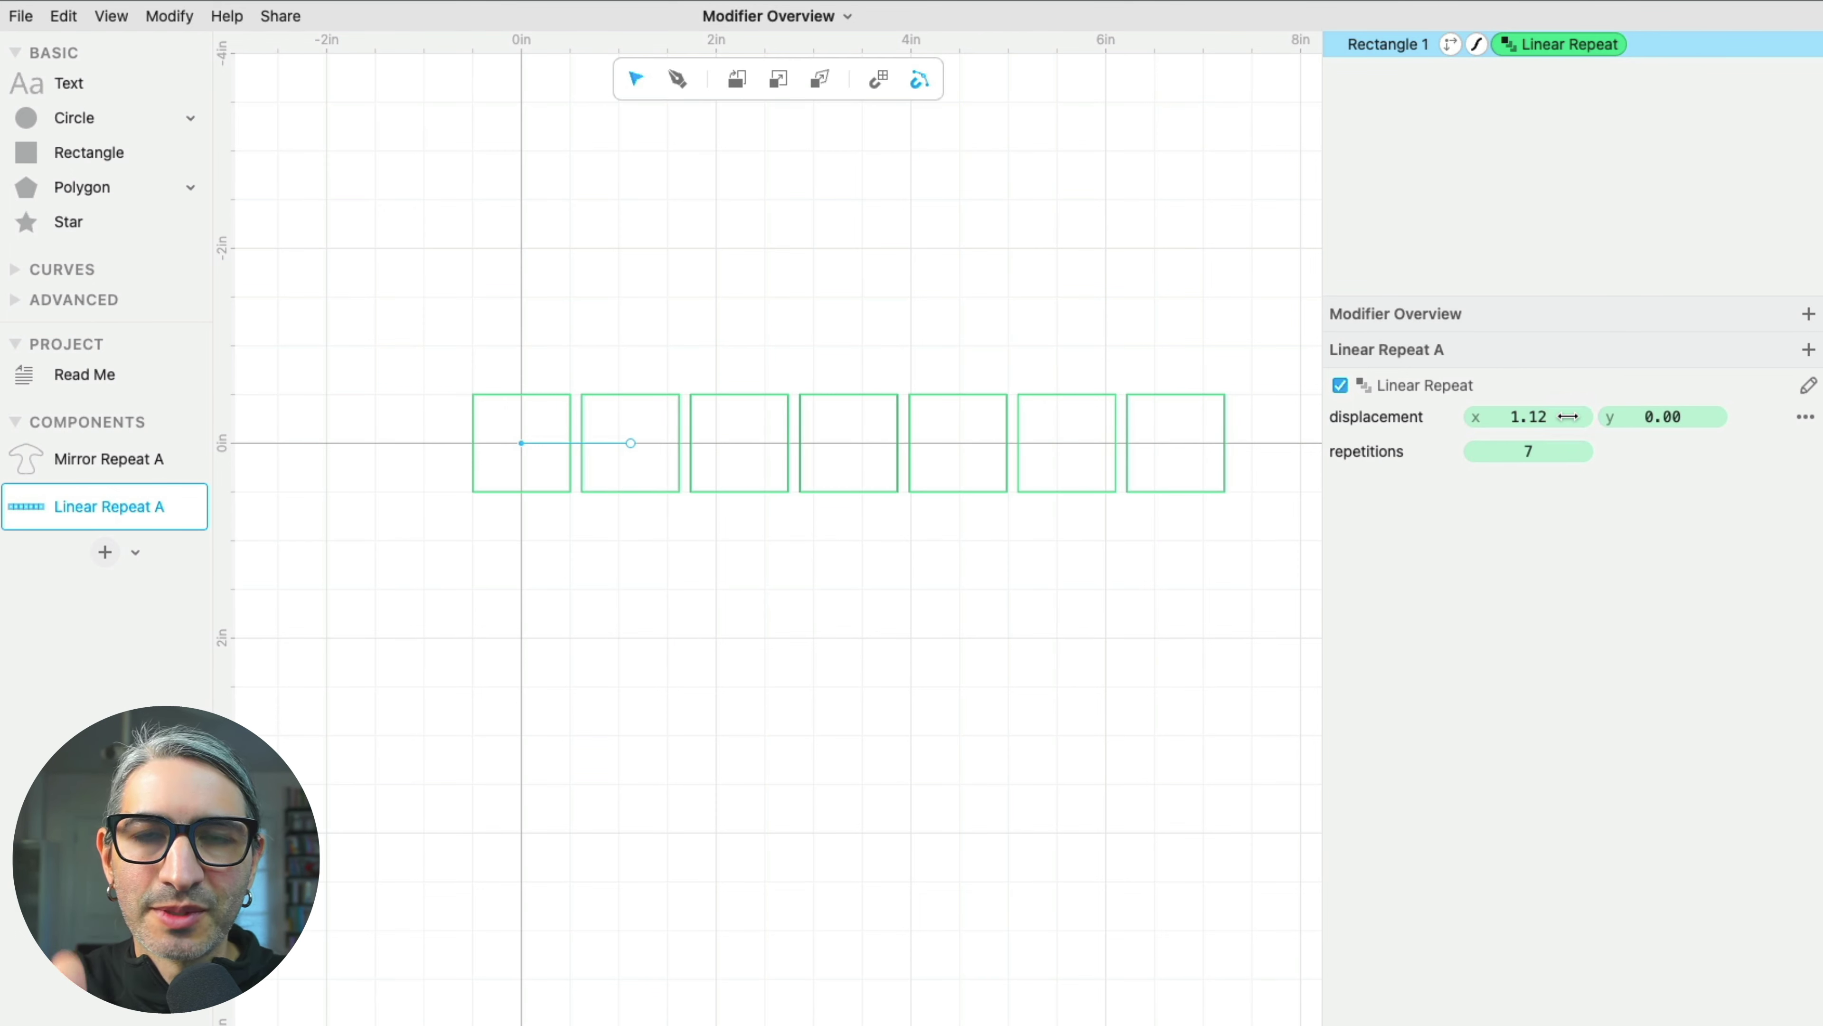
pyautogui.click(1209, 558)
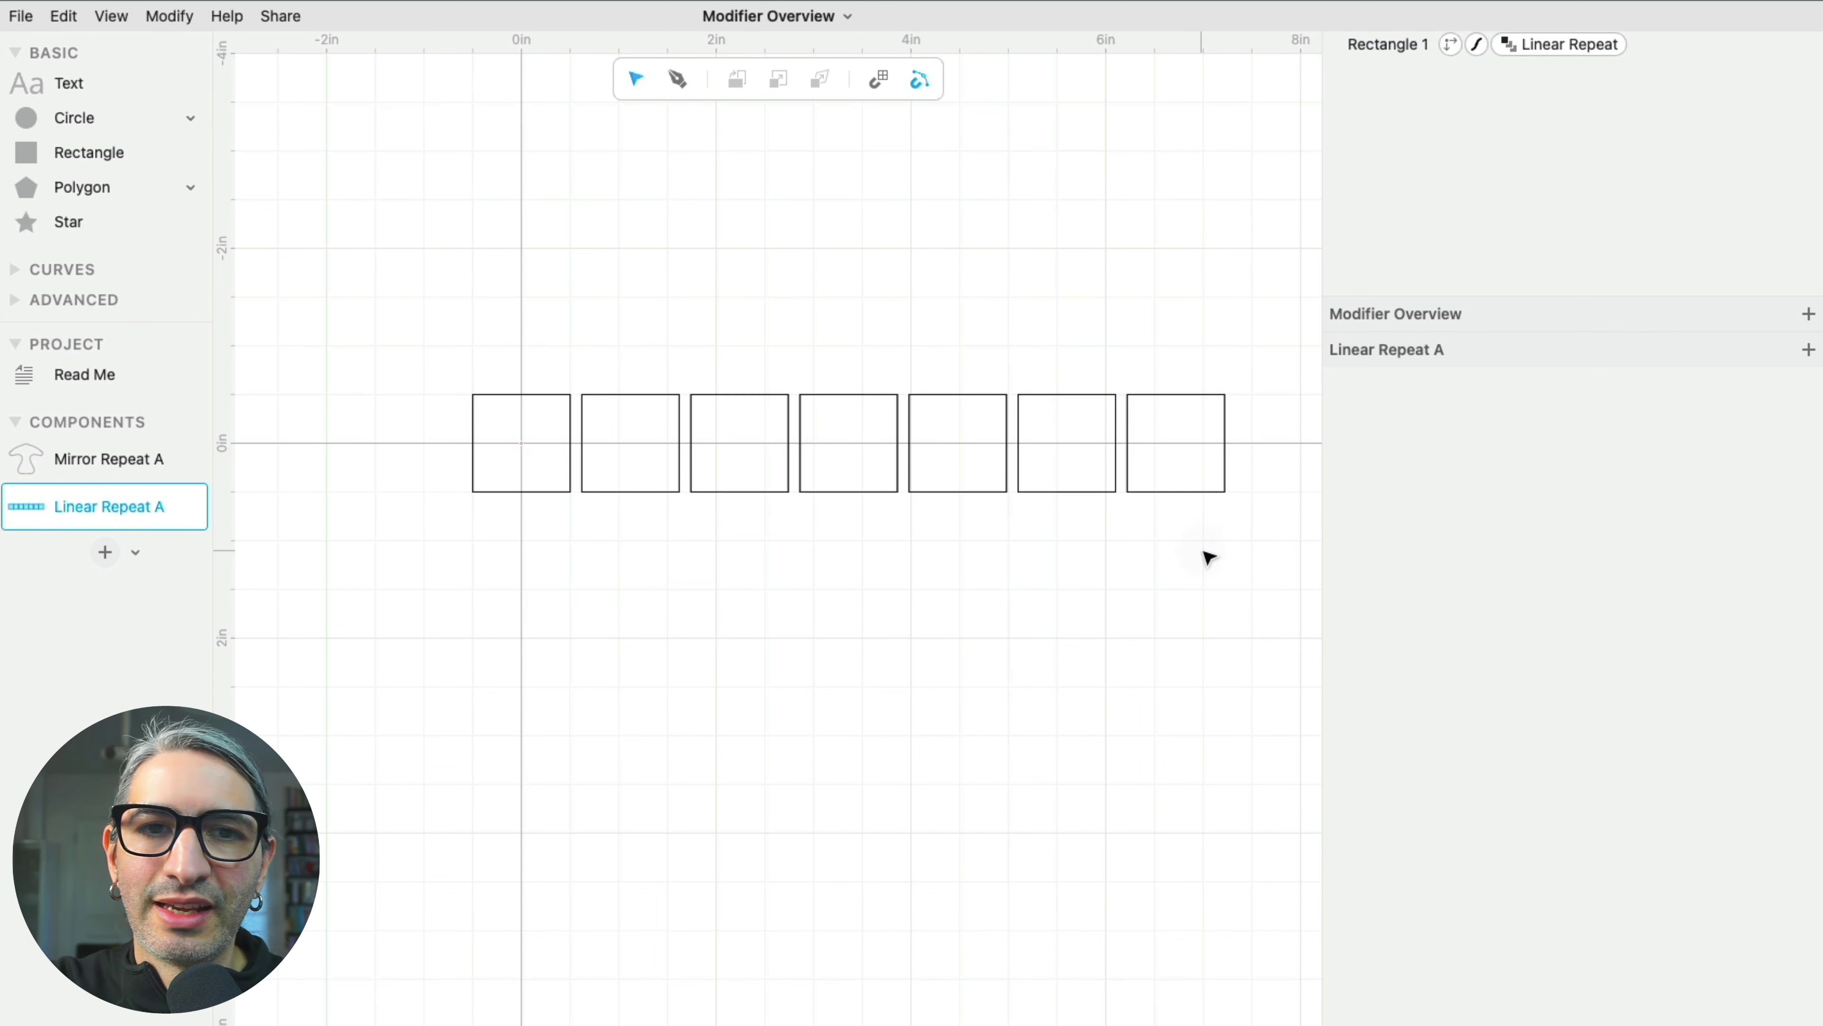
pyautogui.click(1508, 44)
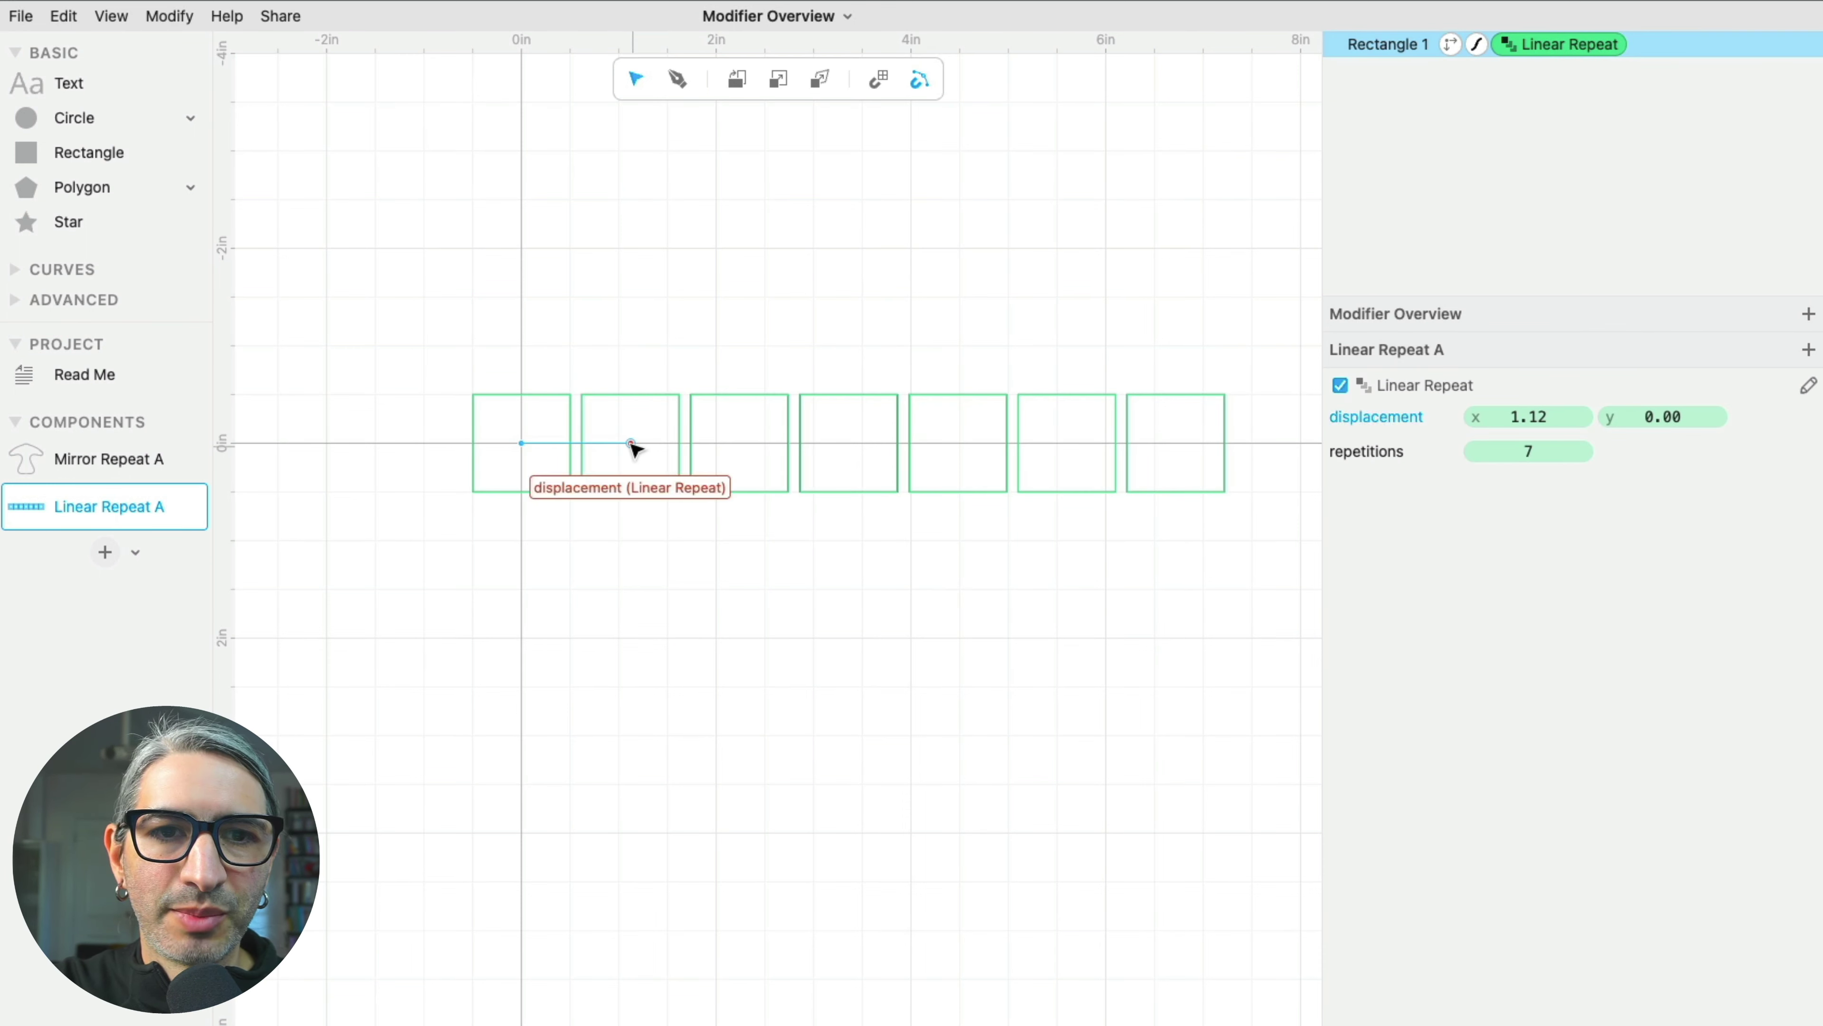
pyautogui.moveTo(631, 443); pyautogui.dragTo(630, 600)
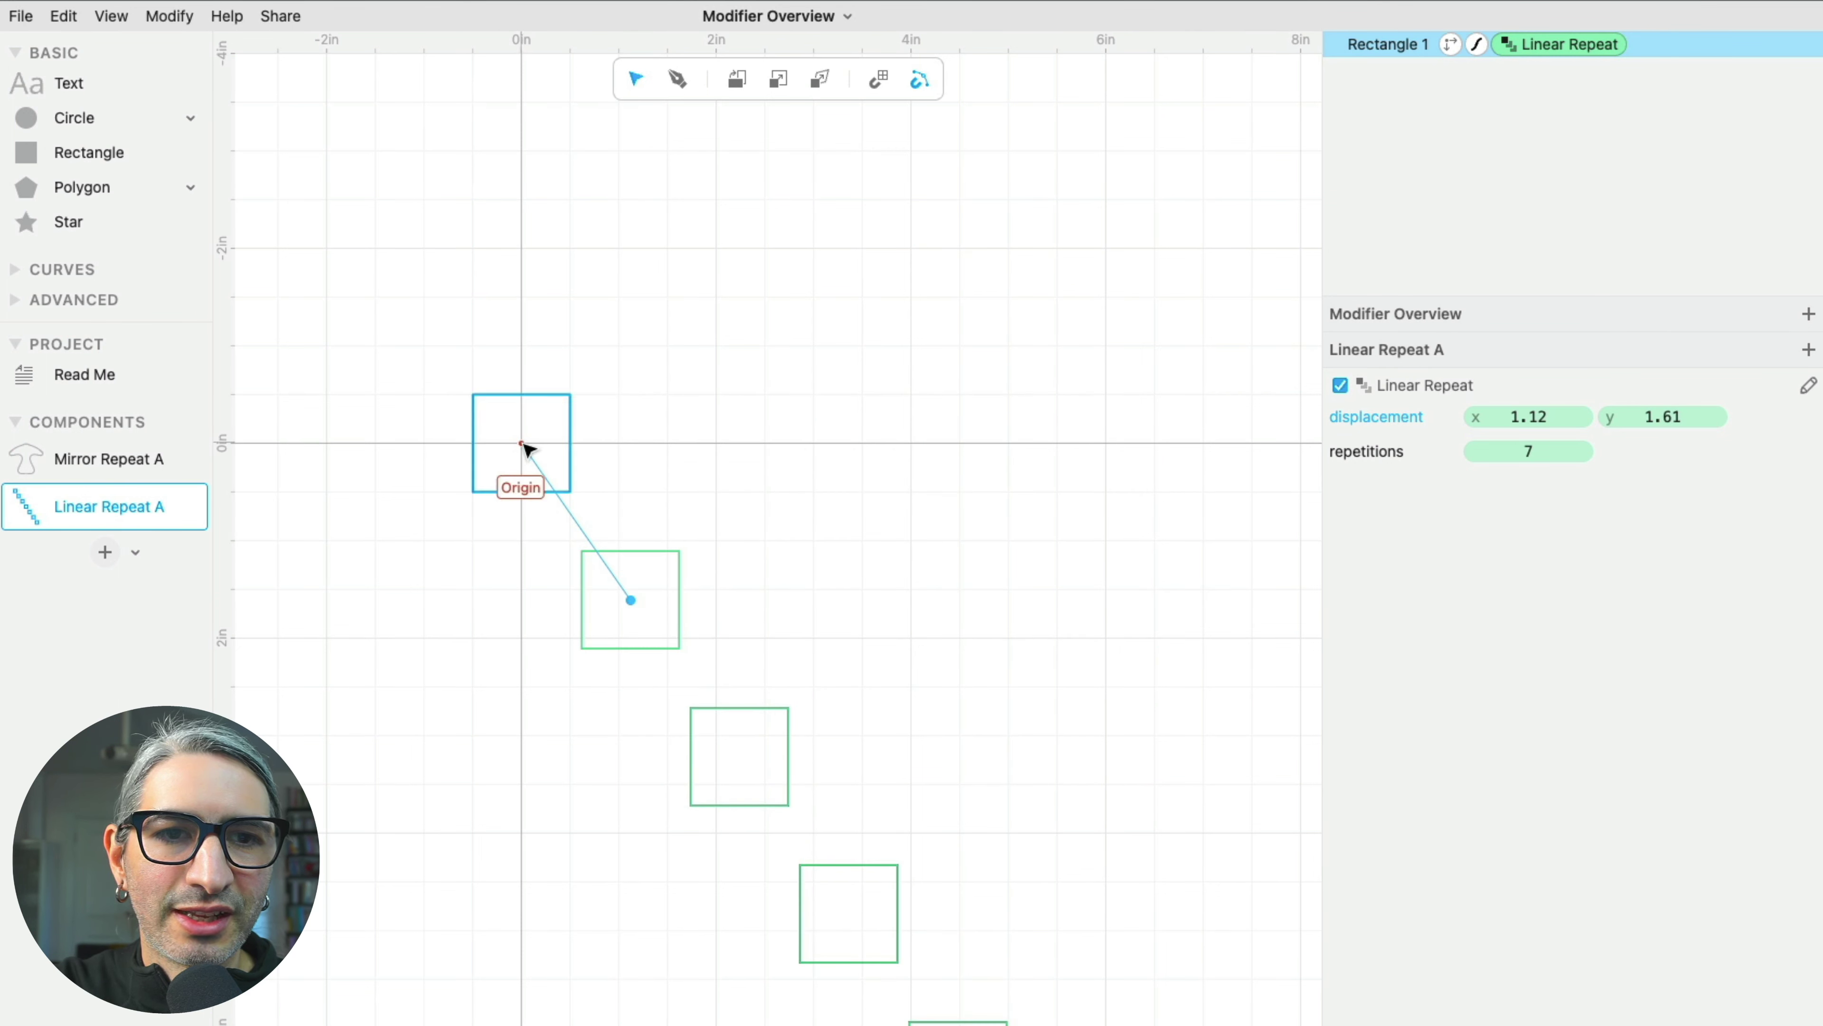
pyautogui.moveTo(631, 599); pyautogui.dragTo(648, 512)
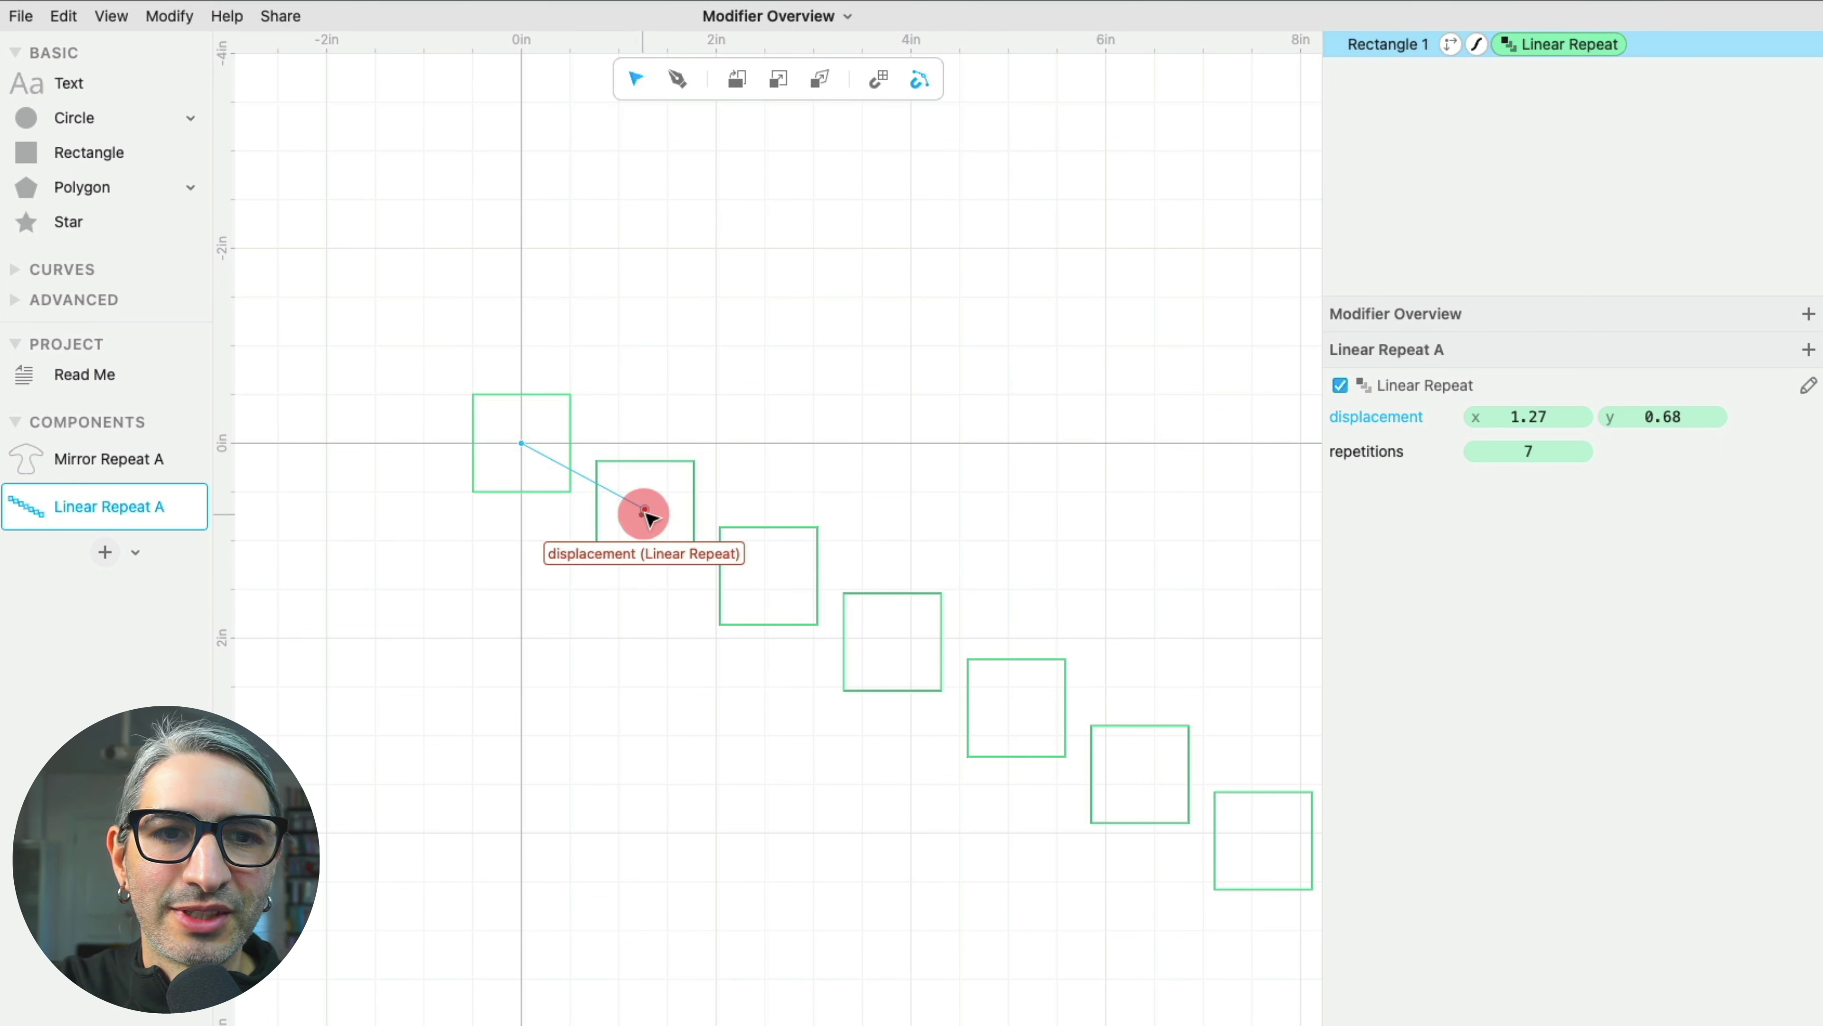
pyautogui.moveTo(645, 509); pyautogui.dragTo(628, 444)
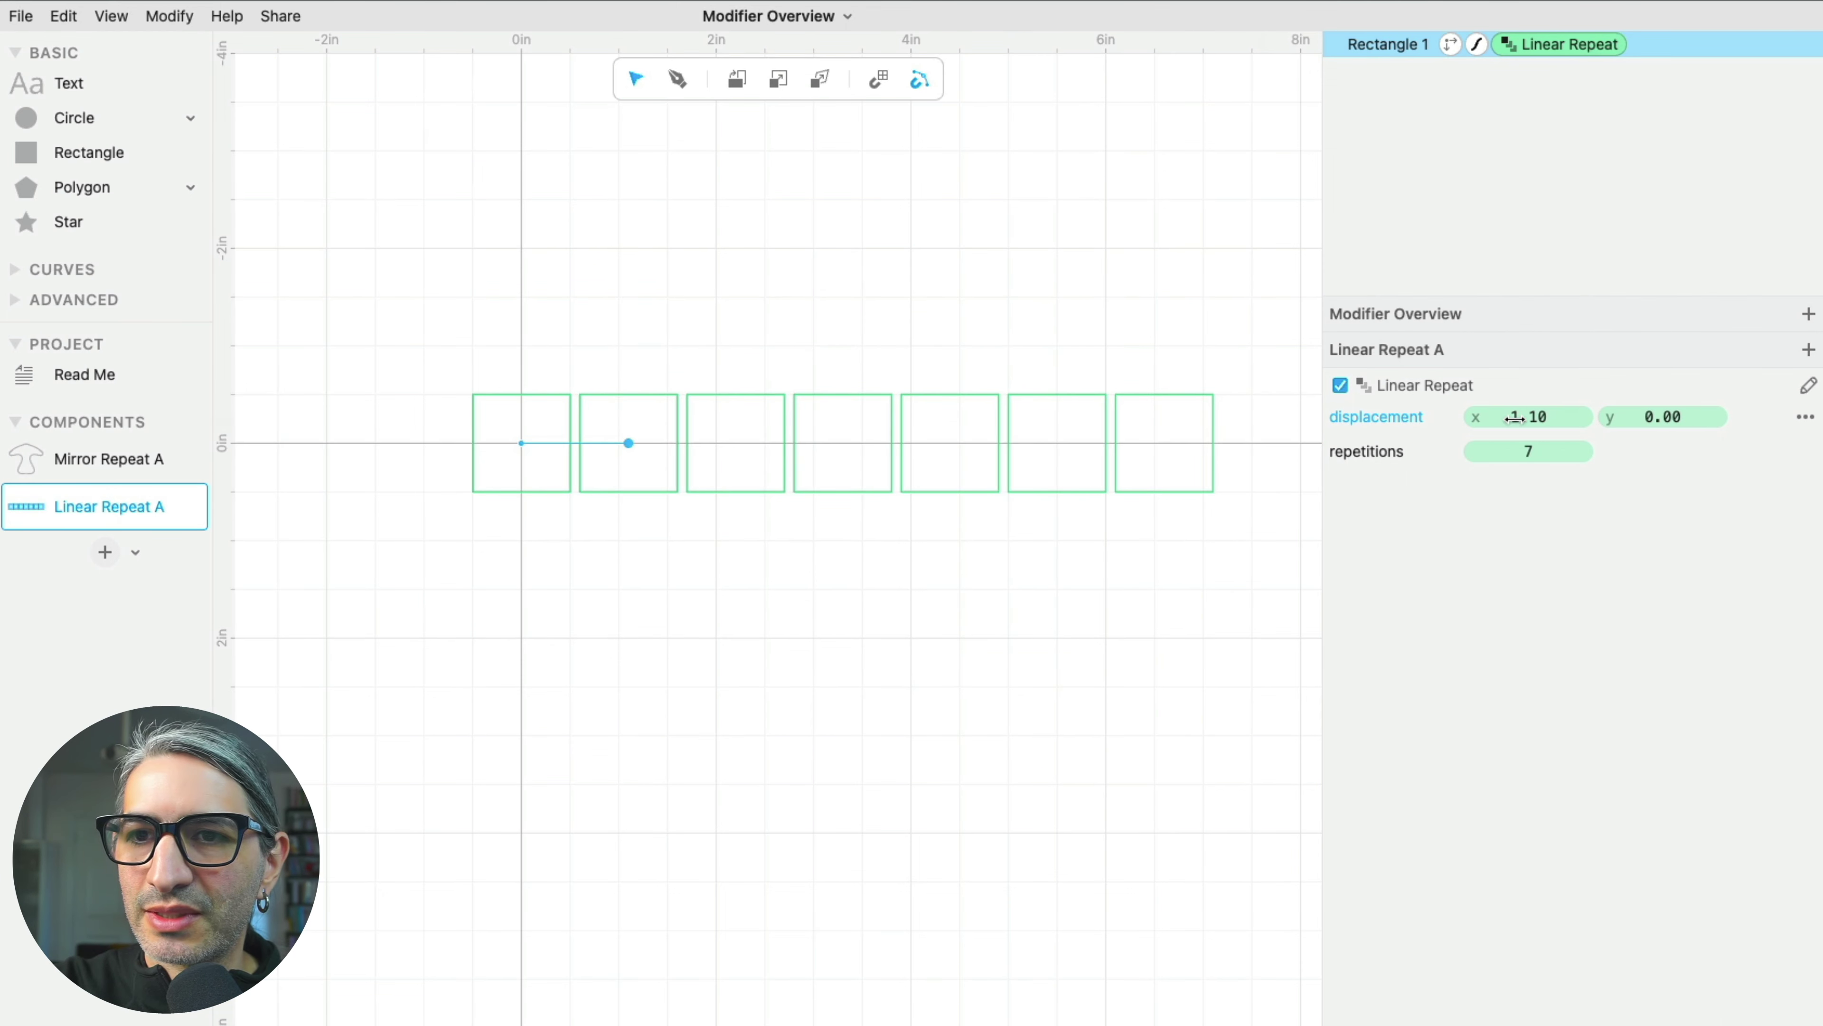
pyautogui.moveTo(1515, 416); pyautogui.dragTo(1673, 493)
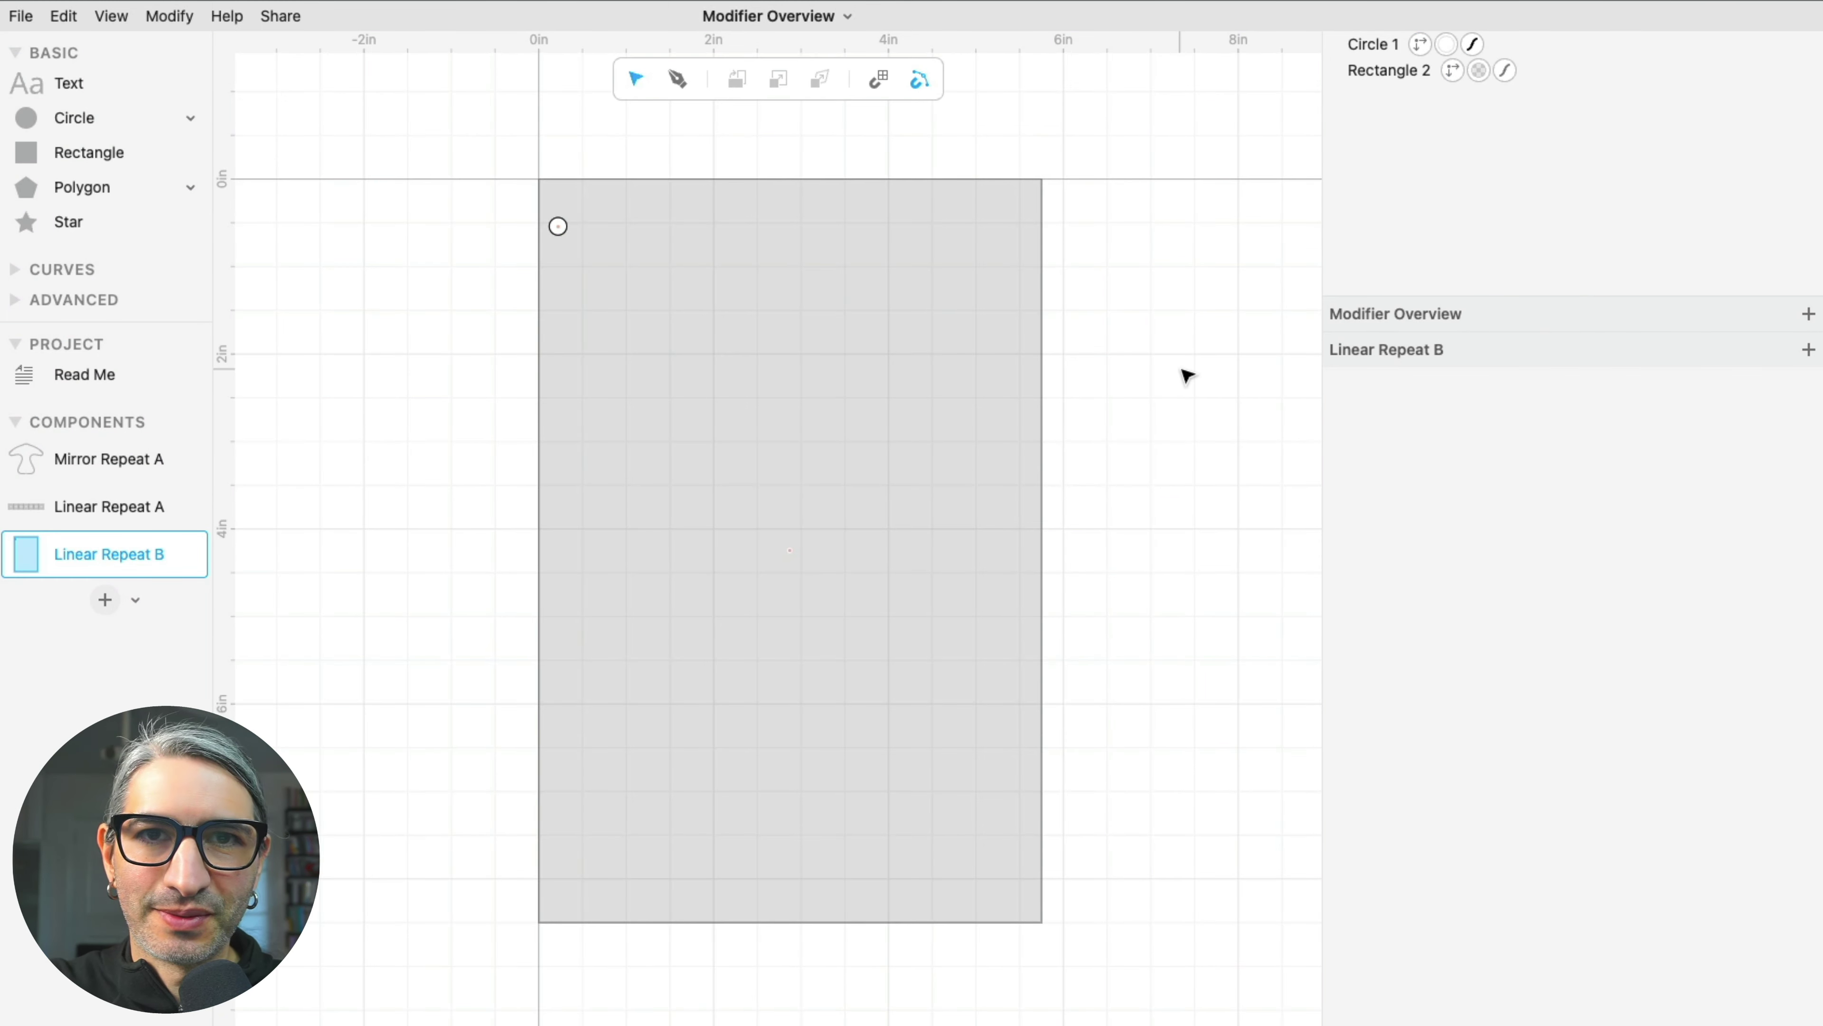
# - Linear-repeat Circle 1 down the panel's left edge with Vec(0, 0.35) spacing and 22 repetitions
pyautogui.click(988, 267)
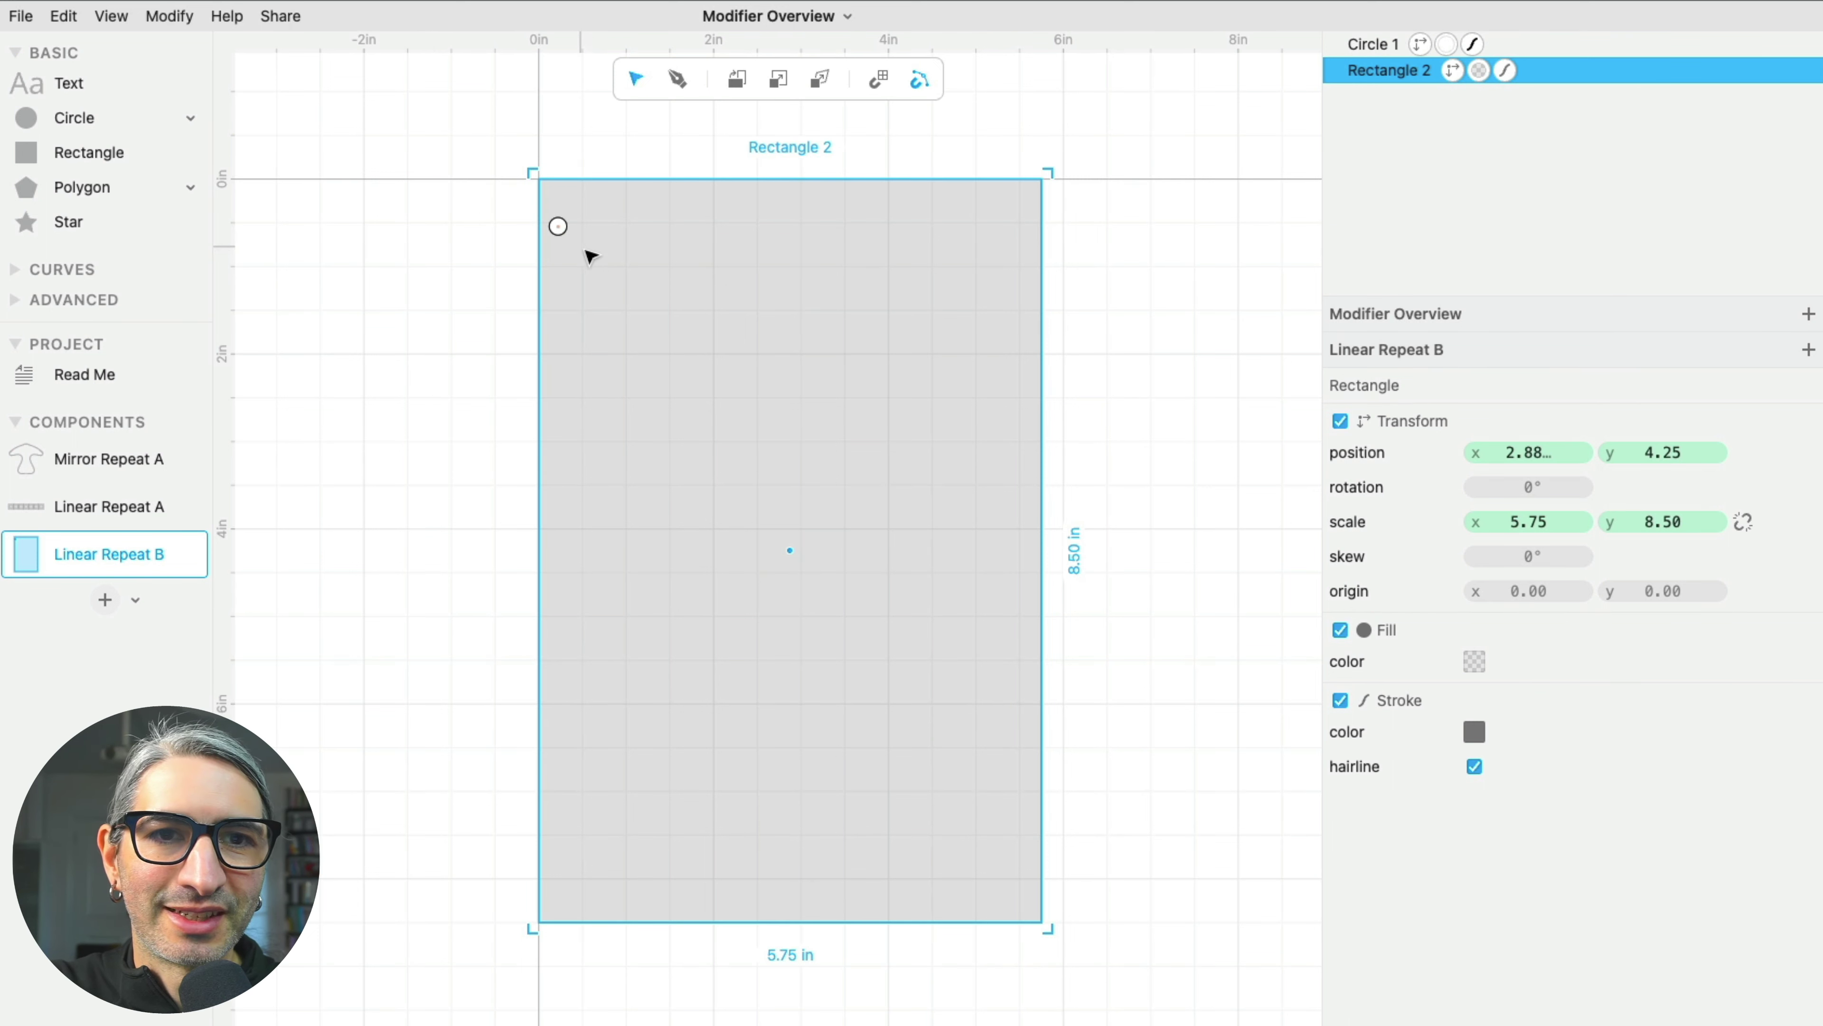
pyautogui.click(569, 227)
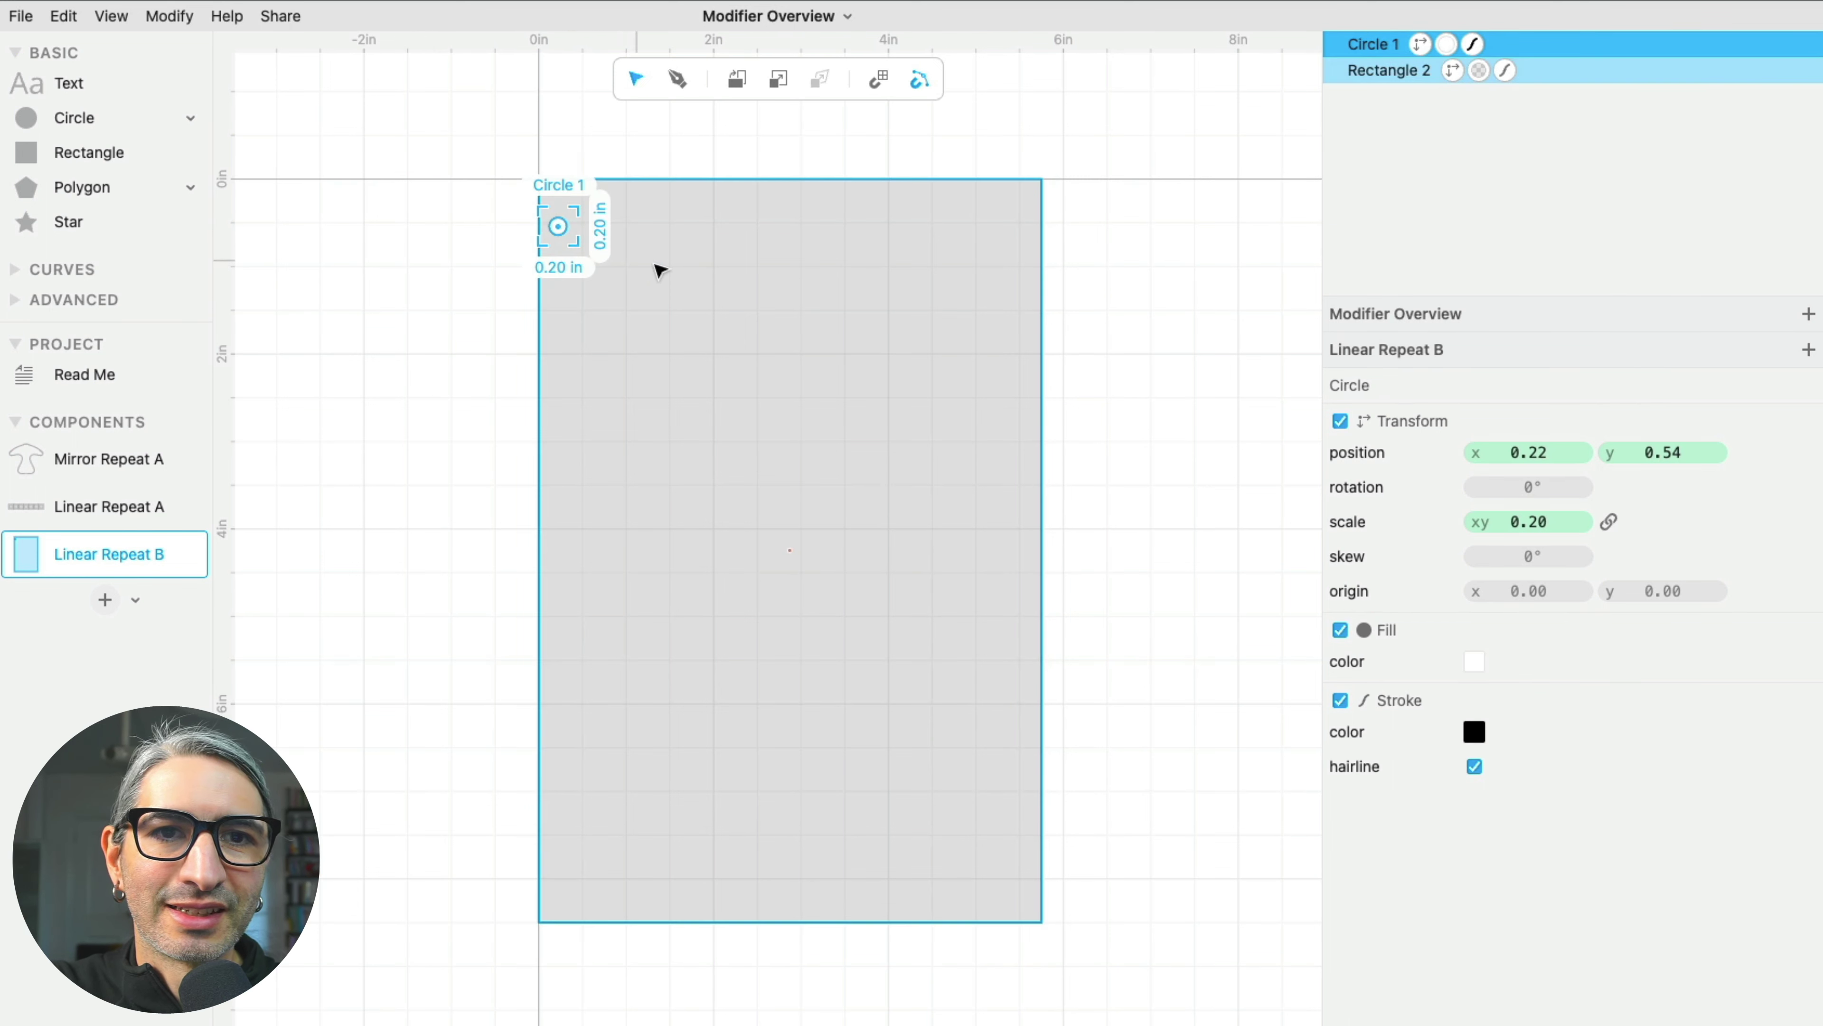
pyautogui.click(188, 20)
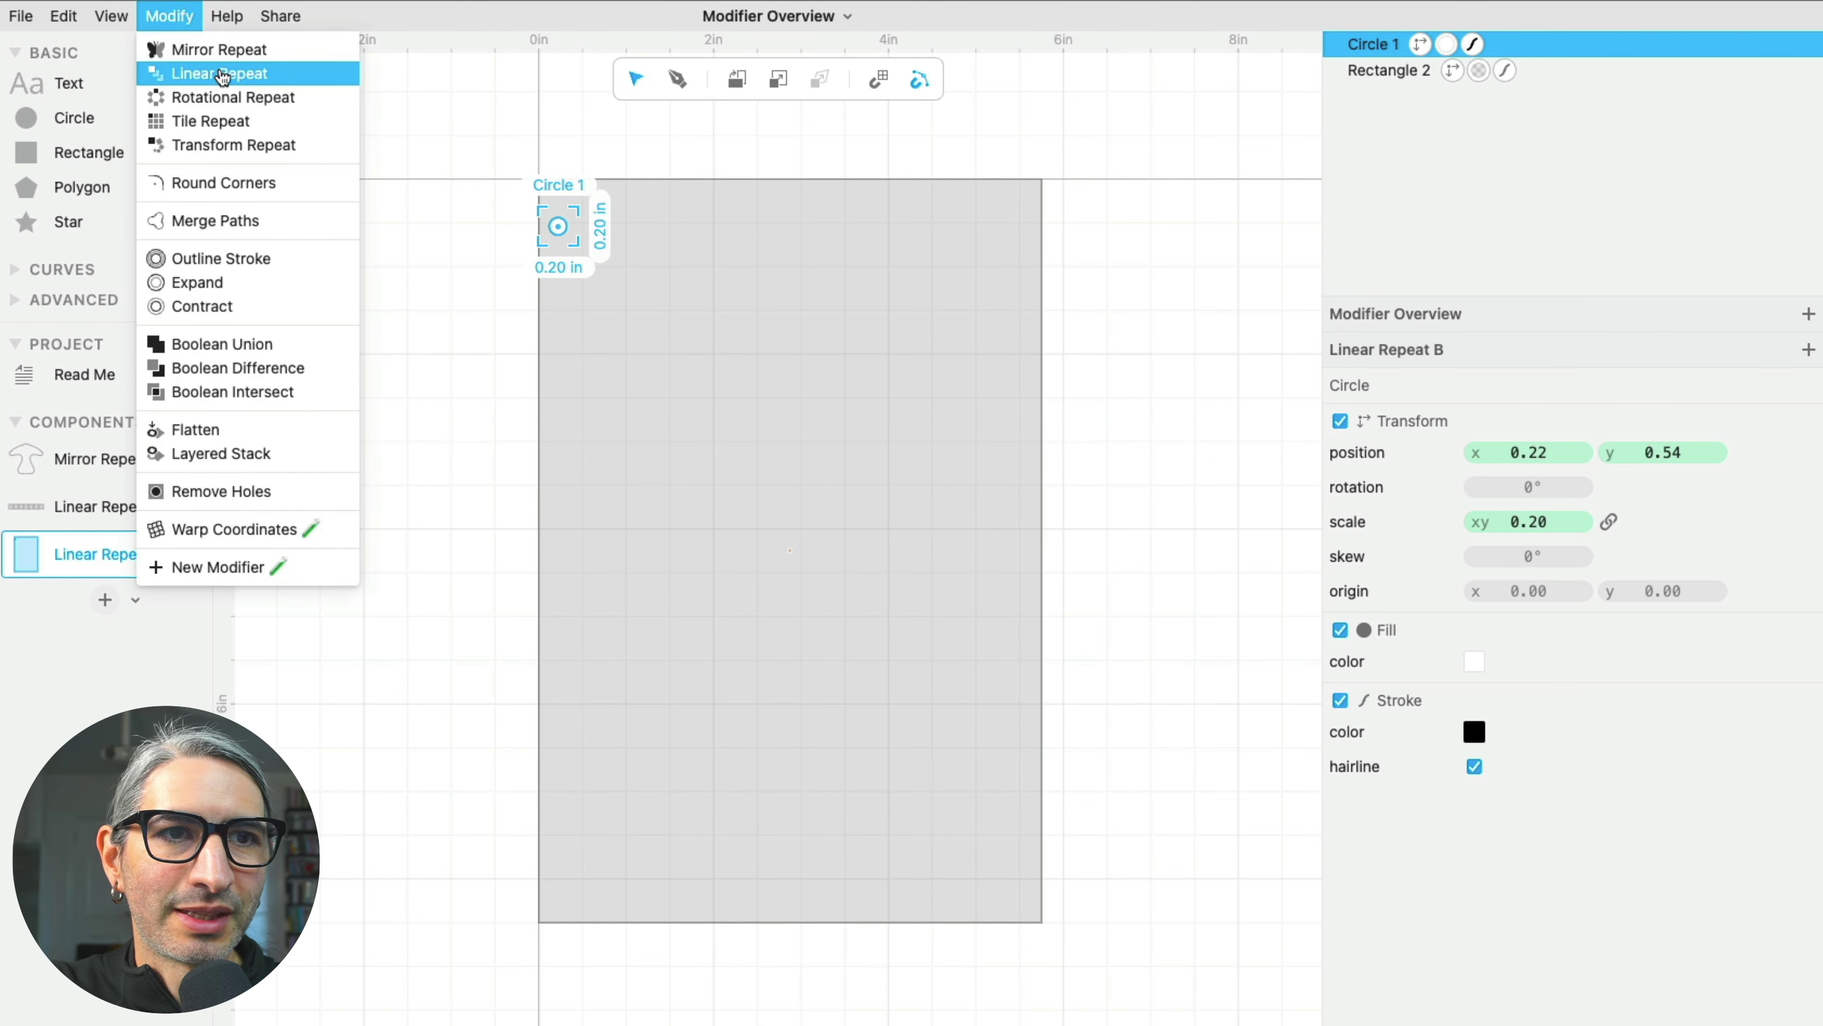
pyautogui.click(230, 68)
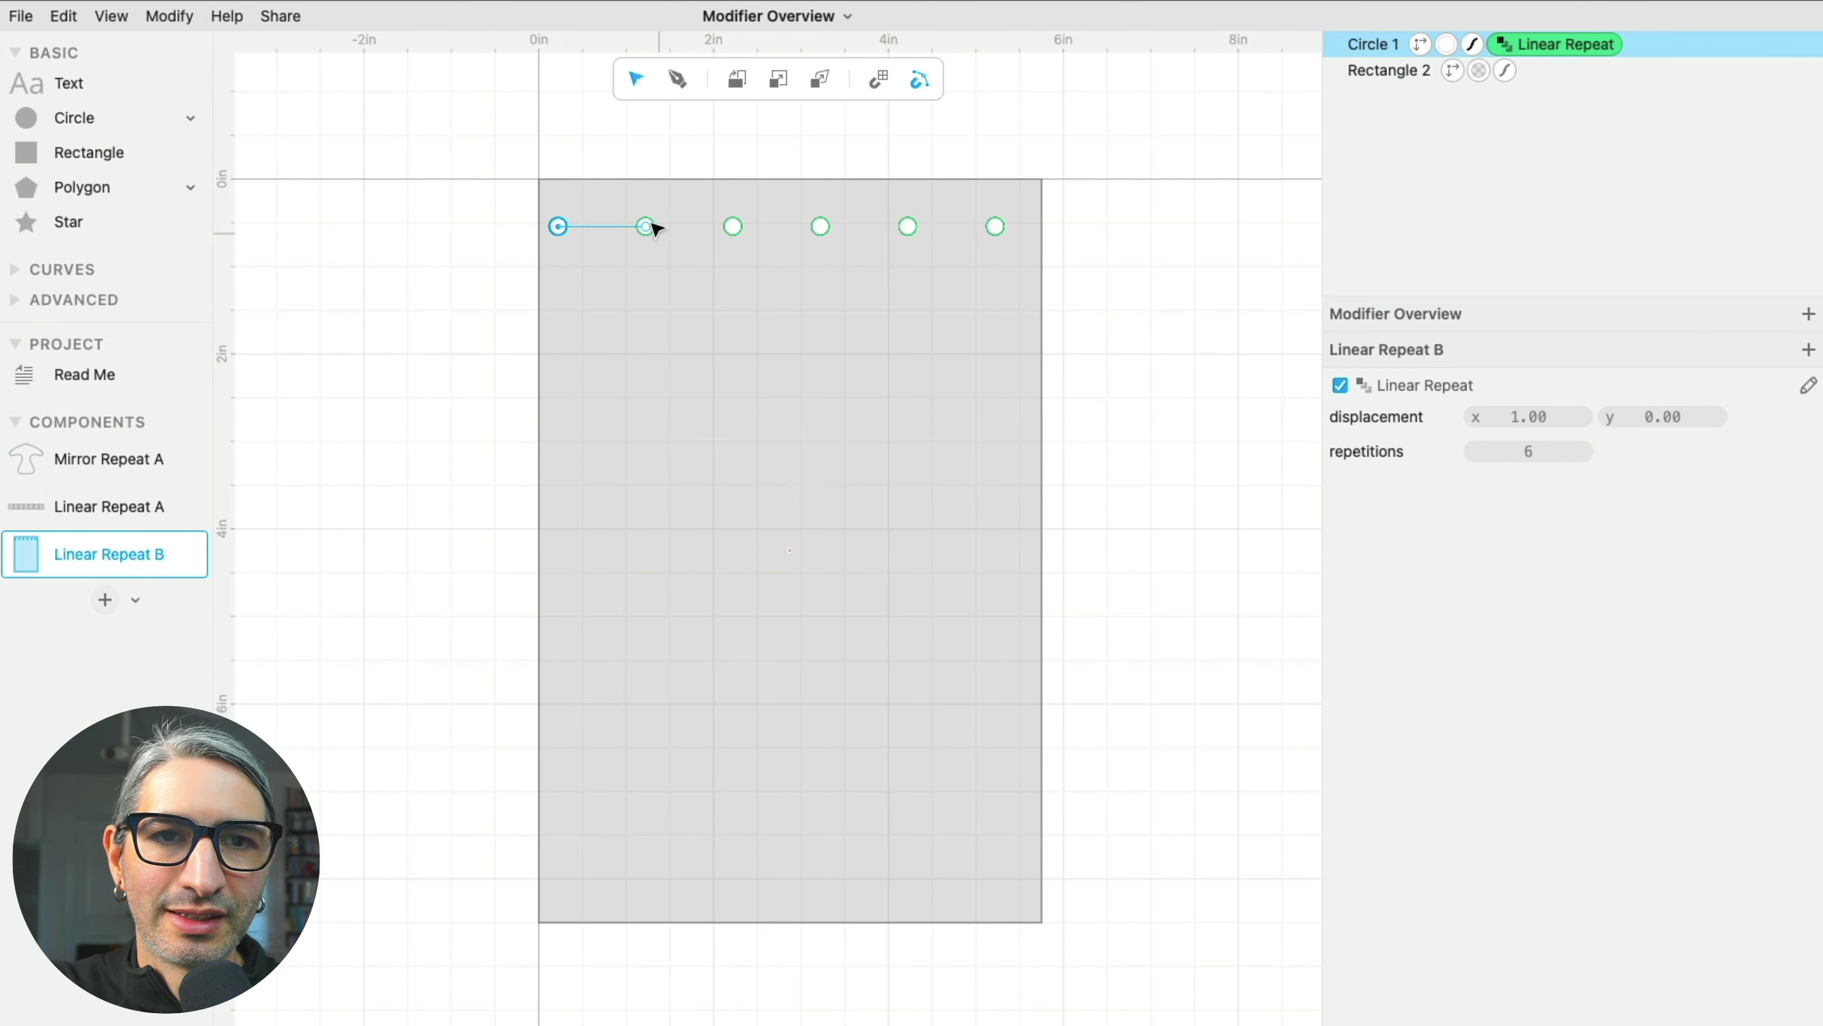
pyautogui.moveTo(647, 227); pyautogui.dragTo(559, 273)
pyautogui.click(1677, 415)
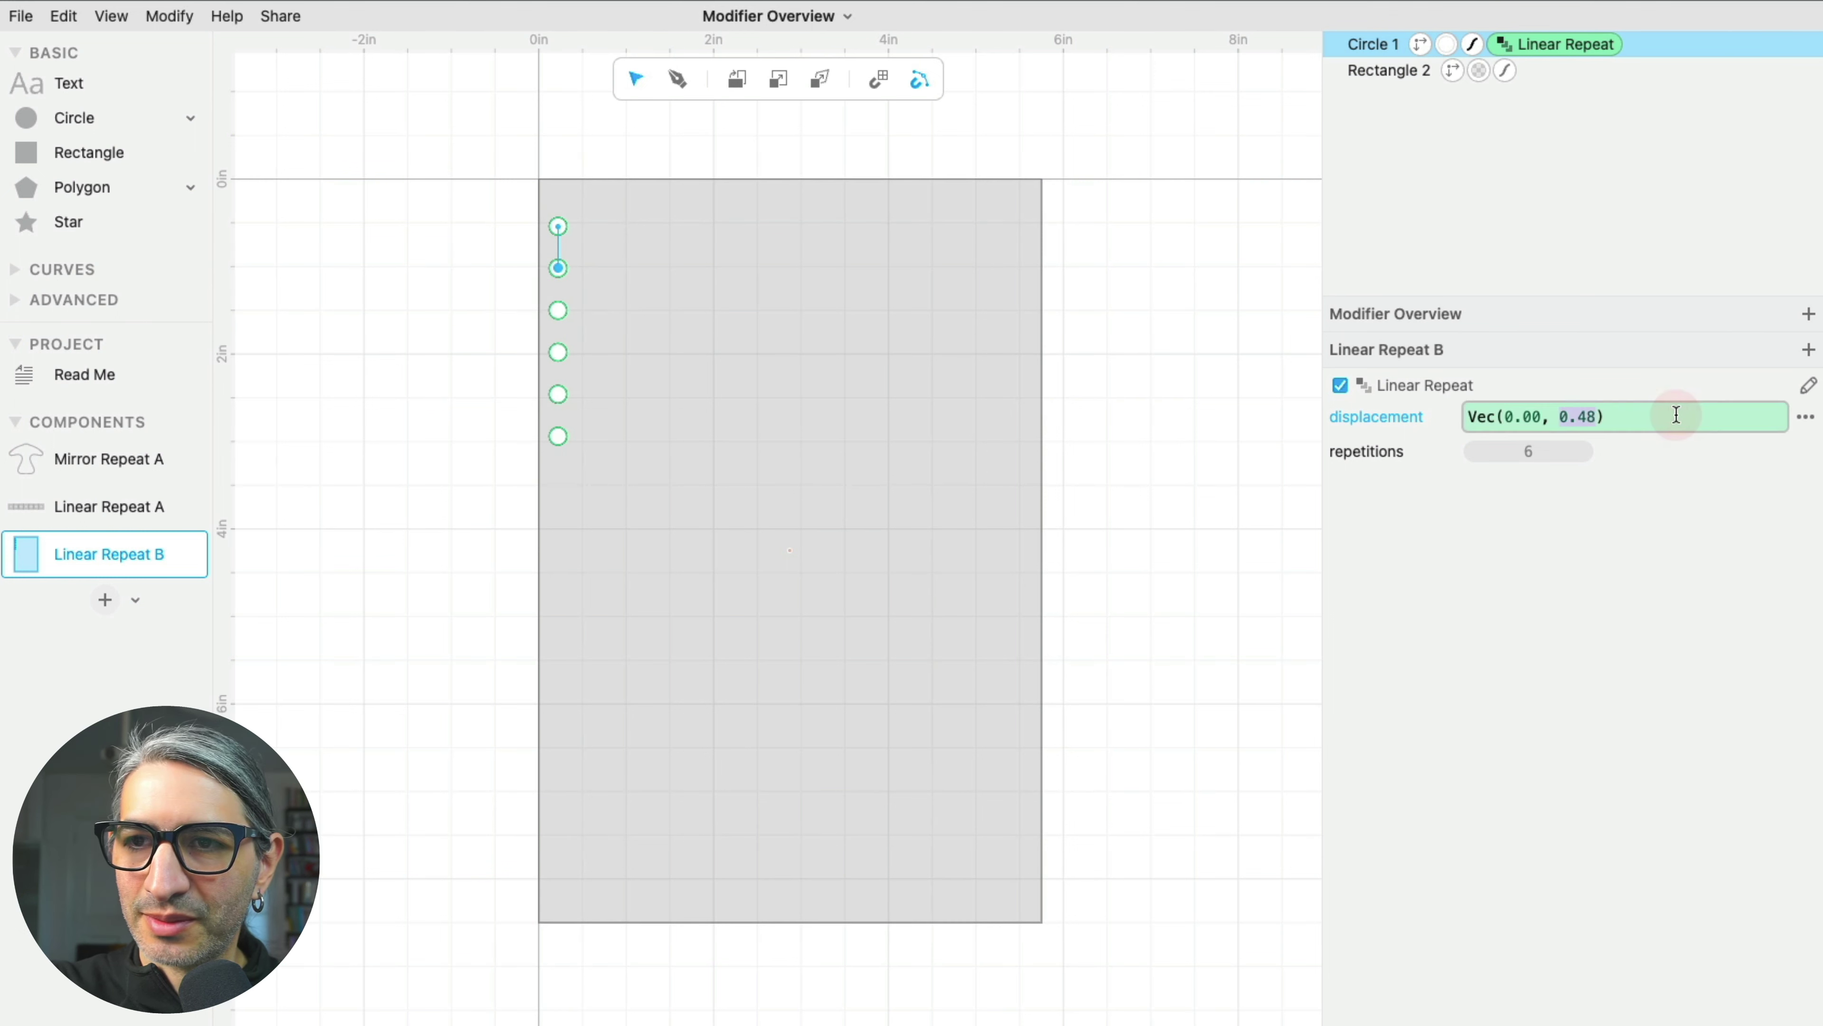
pyautogui.write('0.35')
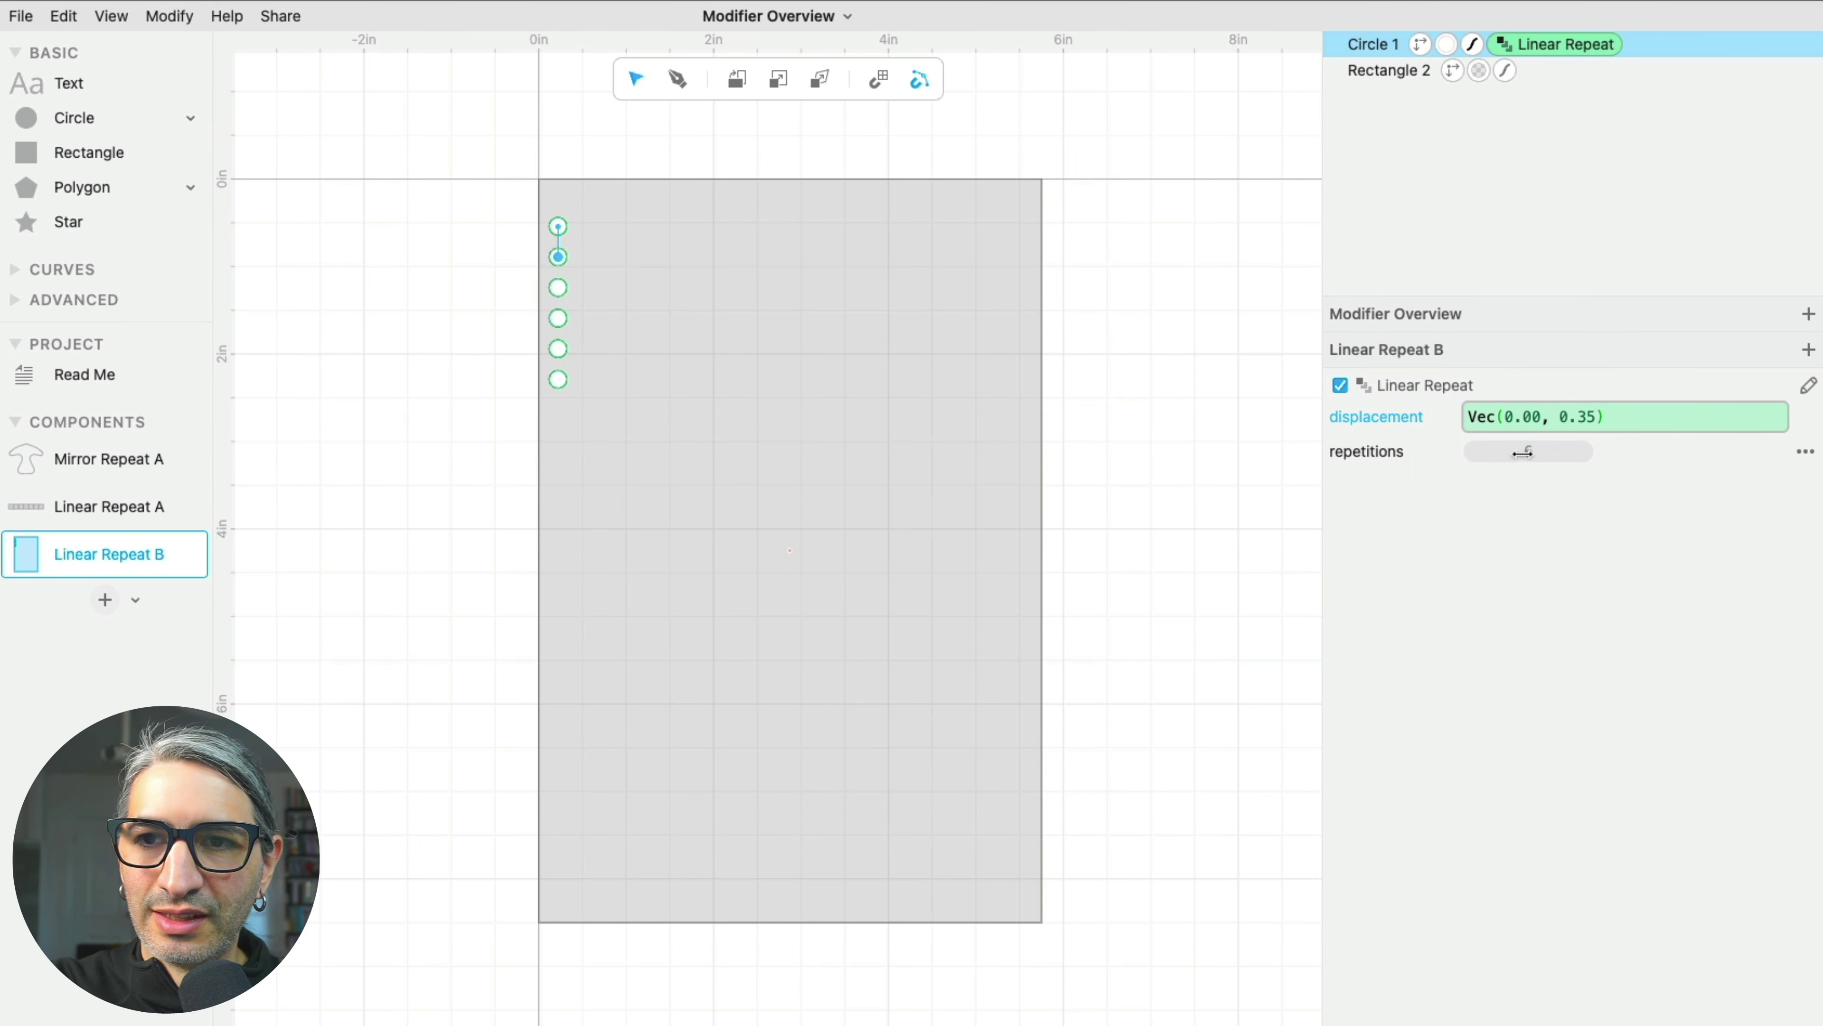
pyautogui.moveTo(1523, 451); pyautogui.dragTo(1583, 459)
pyautogui.click(1239, 497)
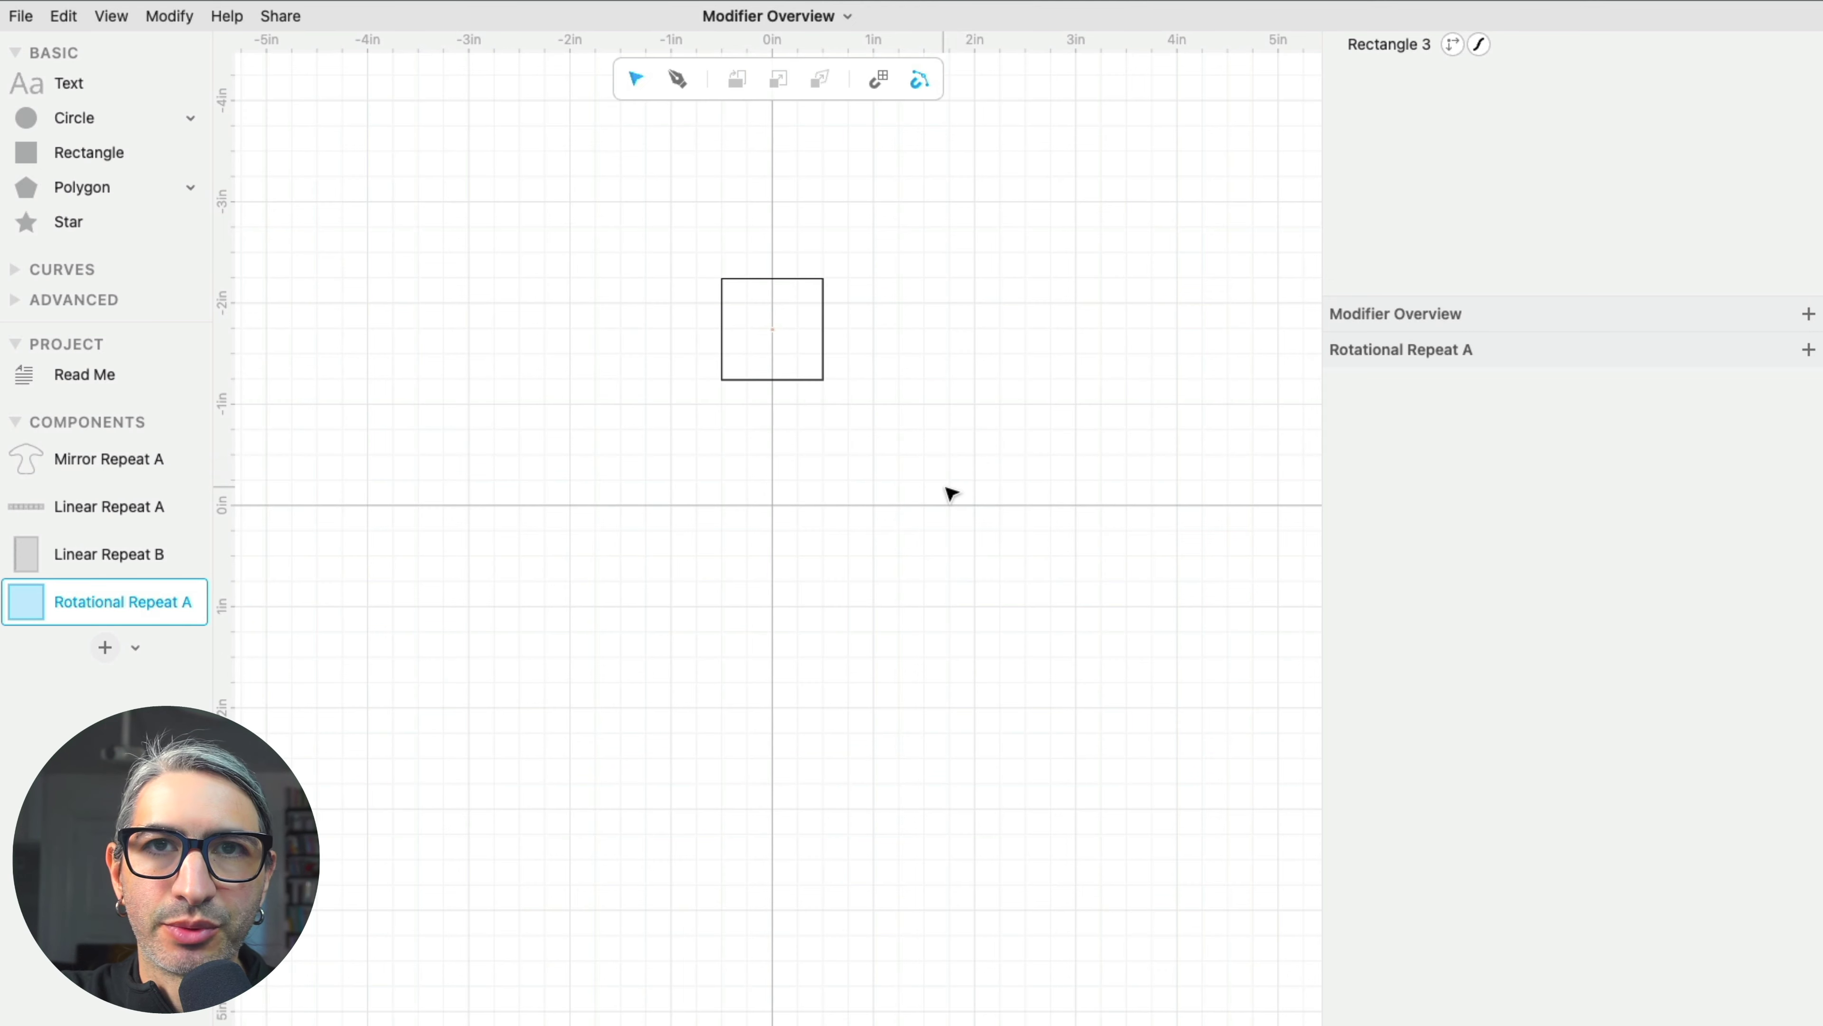
# - Give Rectangle 3 a Rotational Repeat of 8 copies around the origin
pyautogui.click(810, 378)
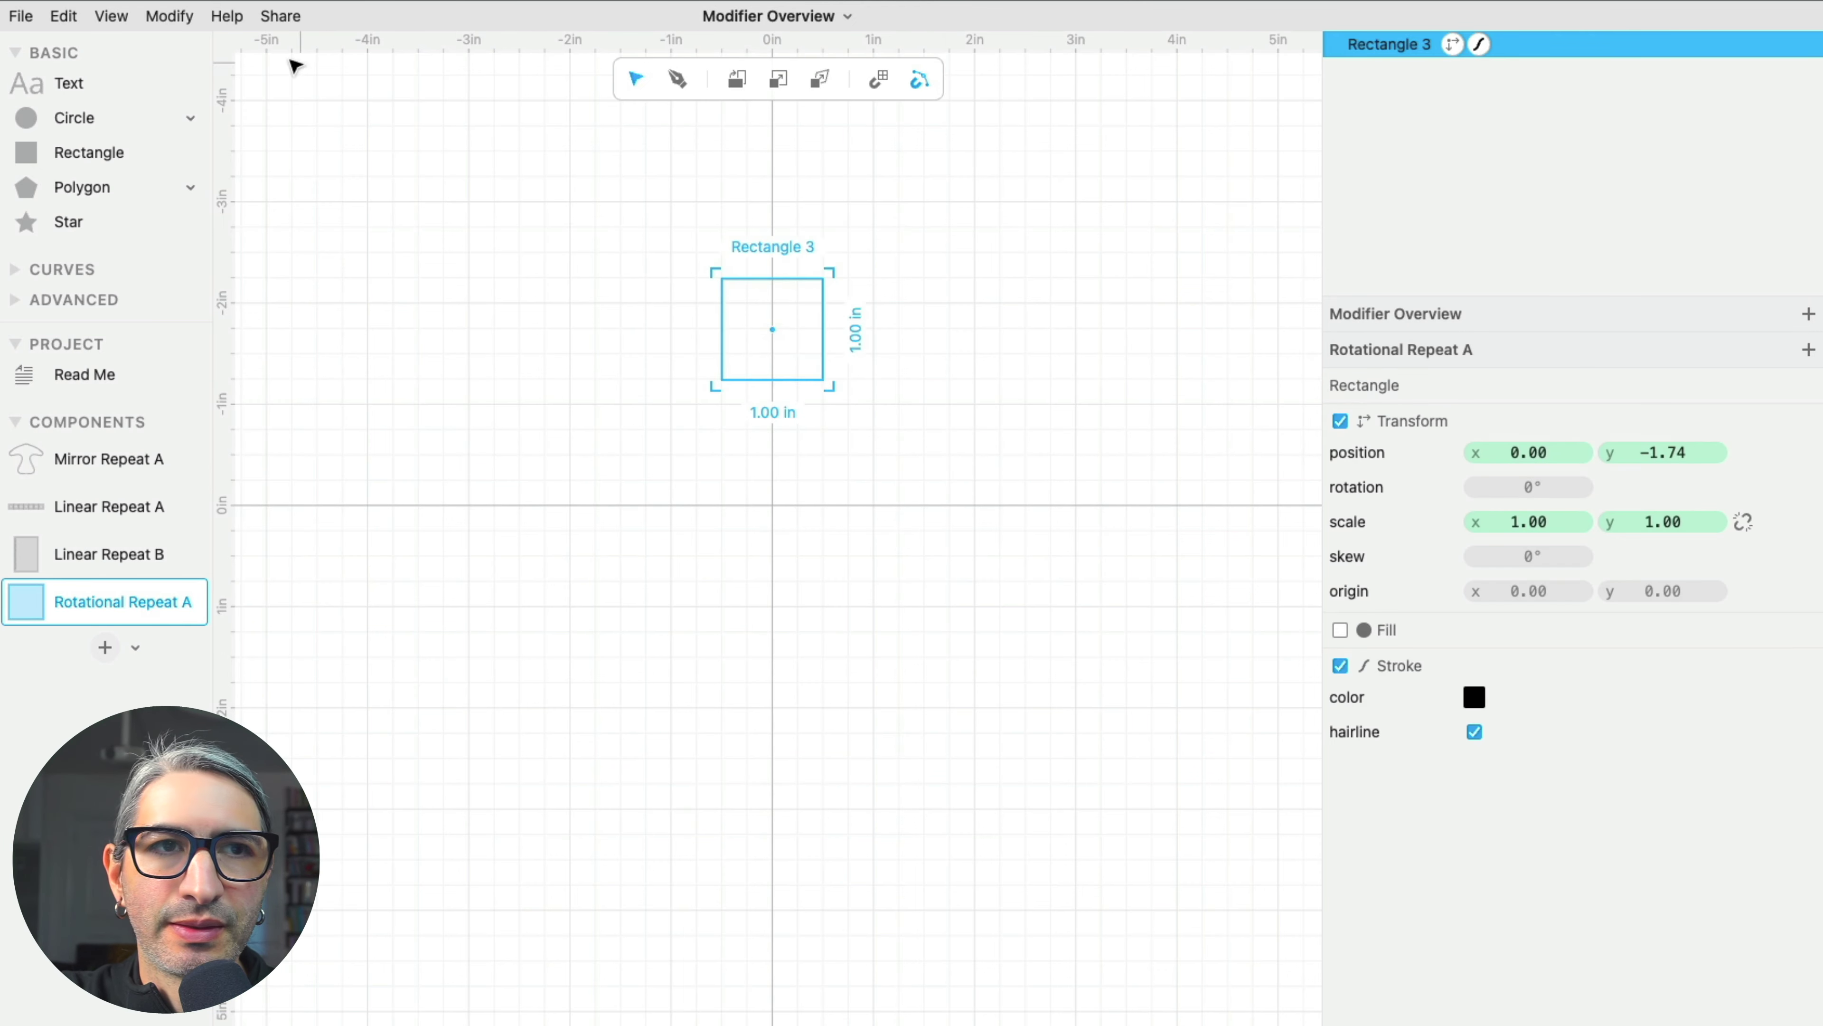
pyautogui.click(170, 15)
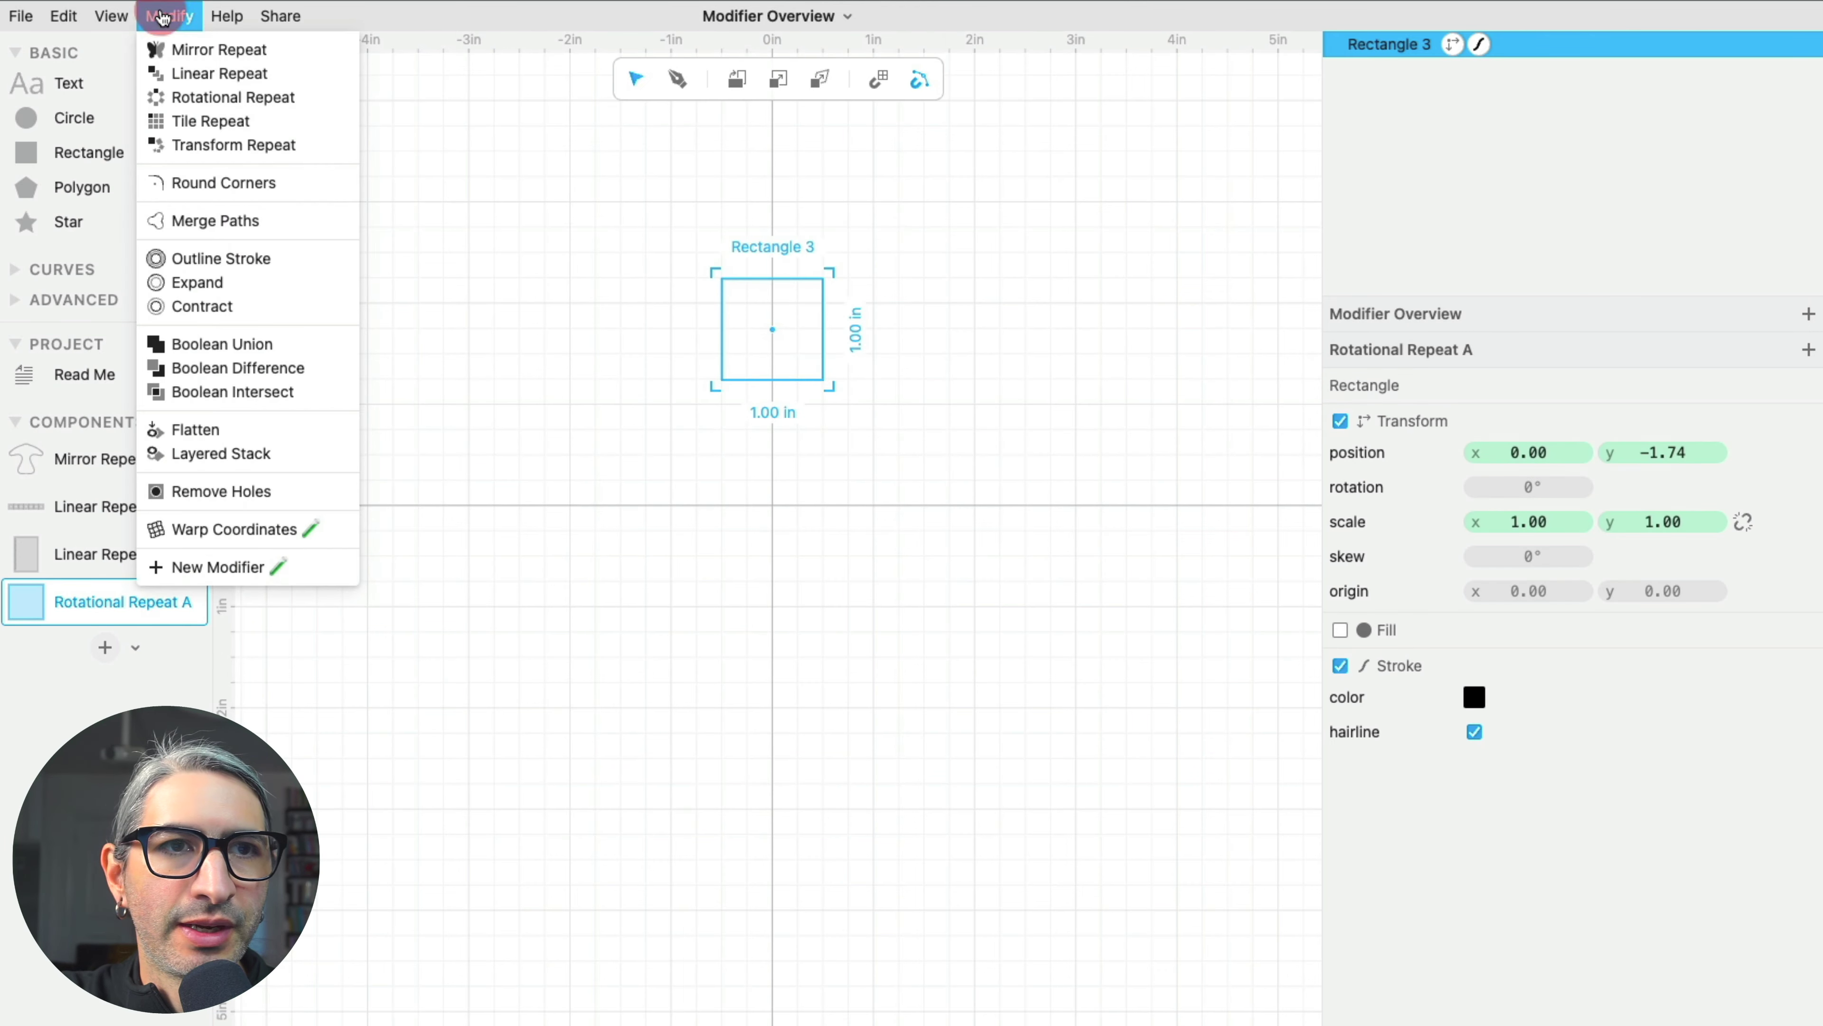
pyautogui.click(191, 104)
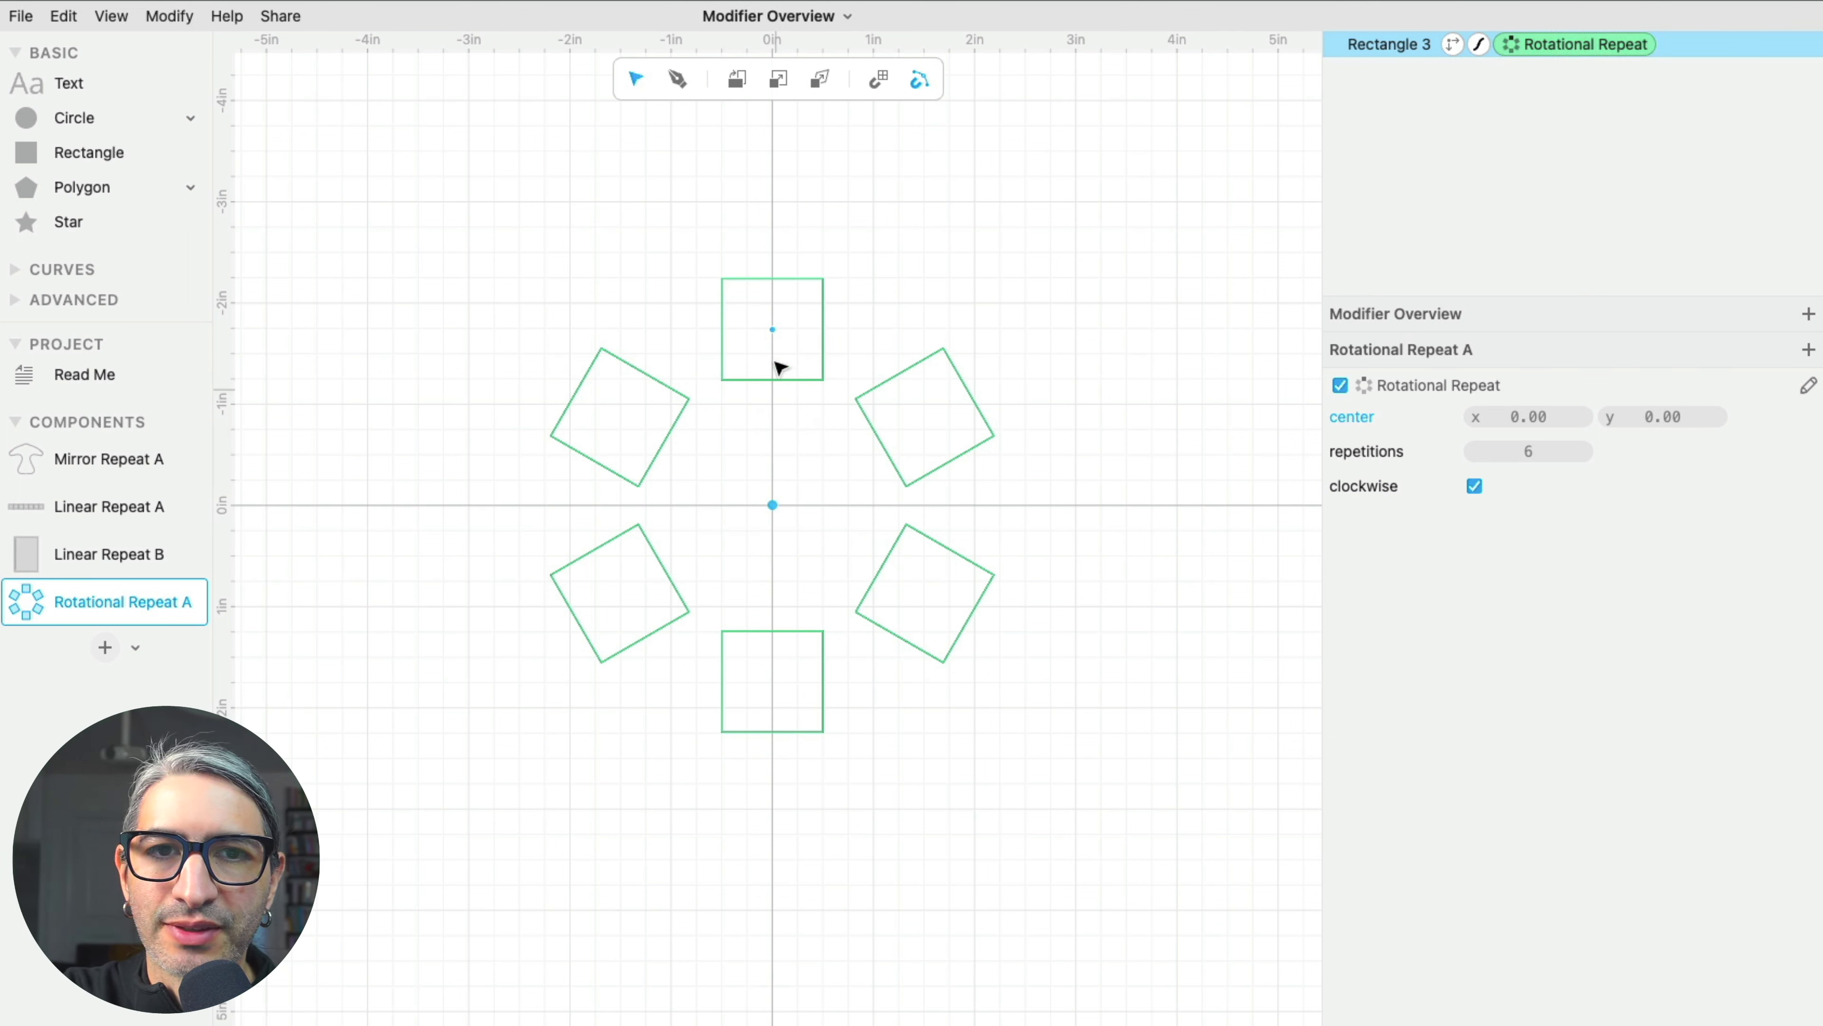
pyautogui.click(782, 338)
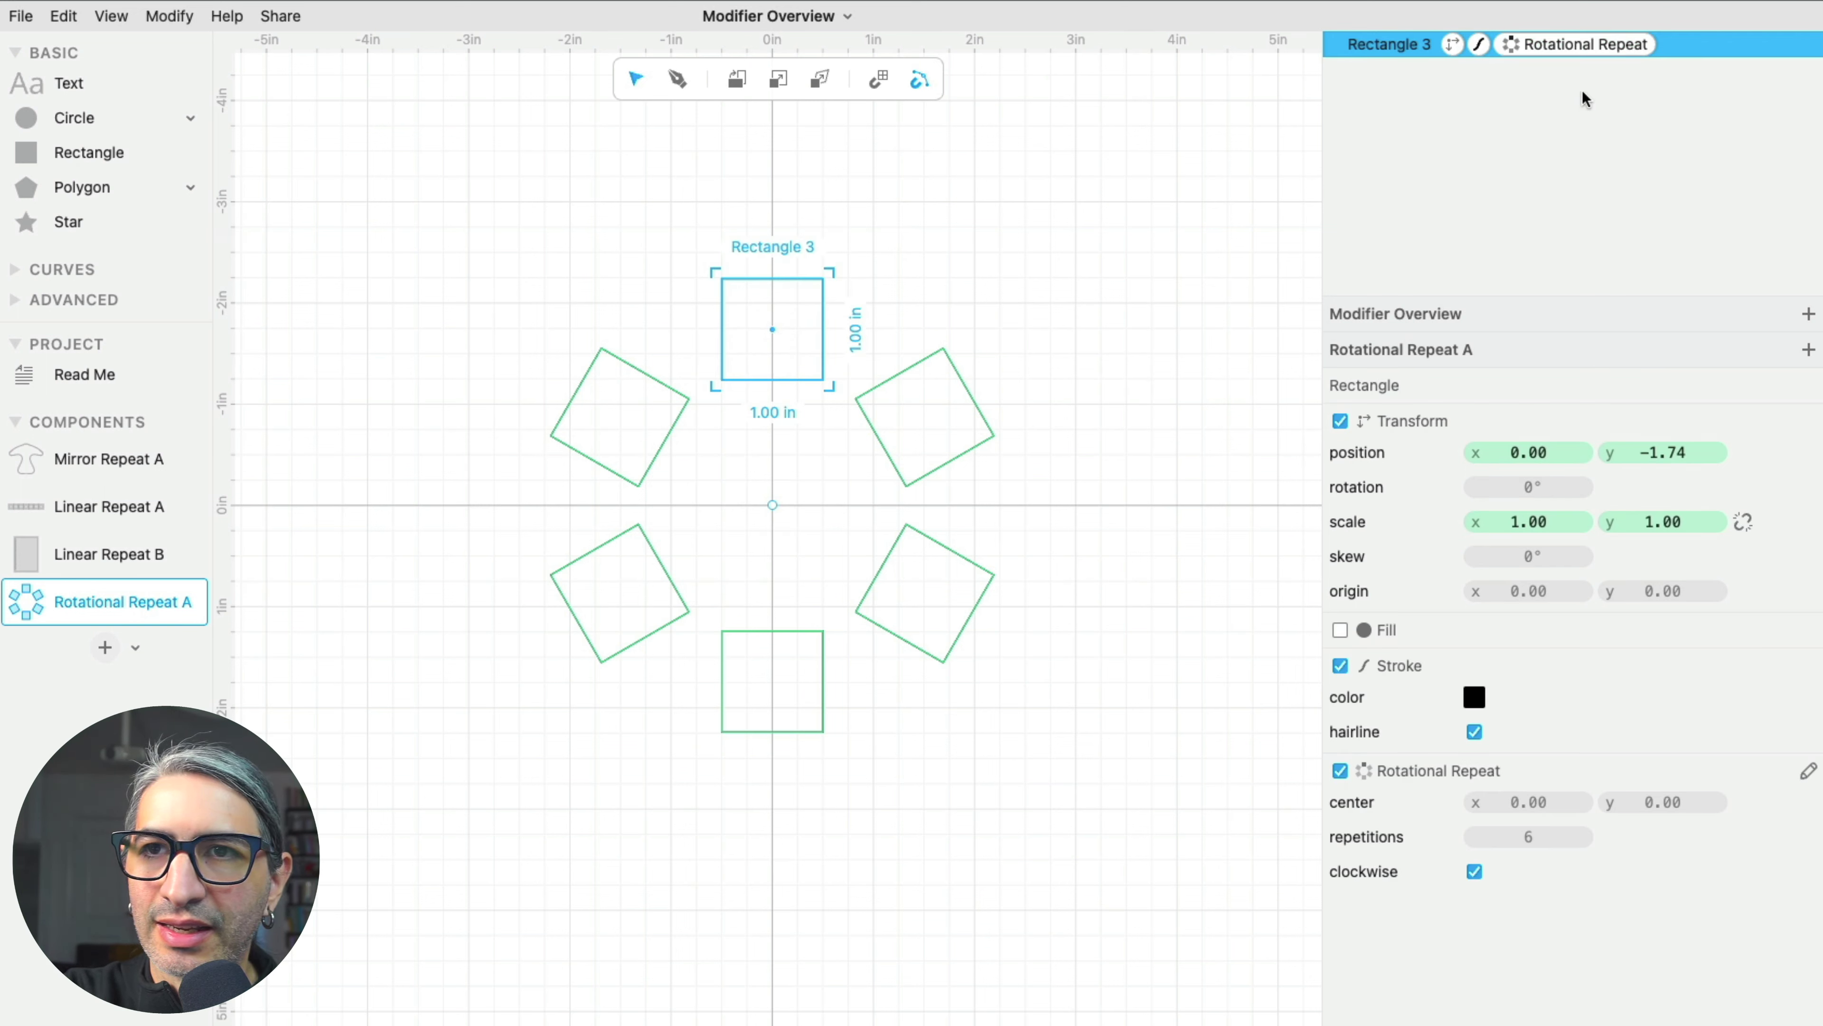
pyautogui.click(1592, 45)
pyautogui.moveTo(1536, 452); pyautogui.dragTo(1536, 451)
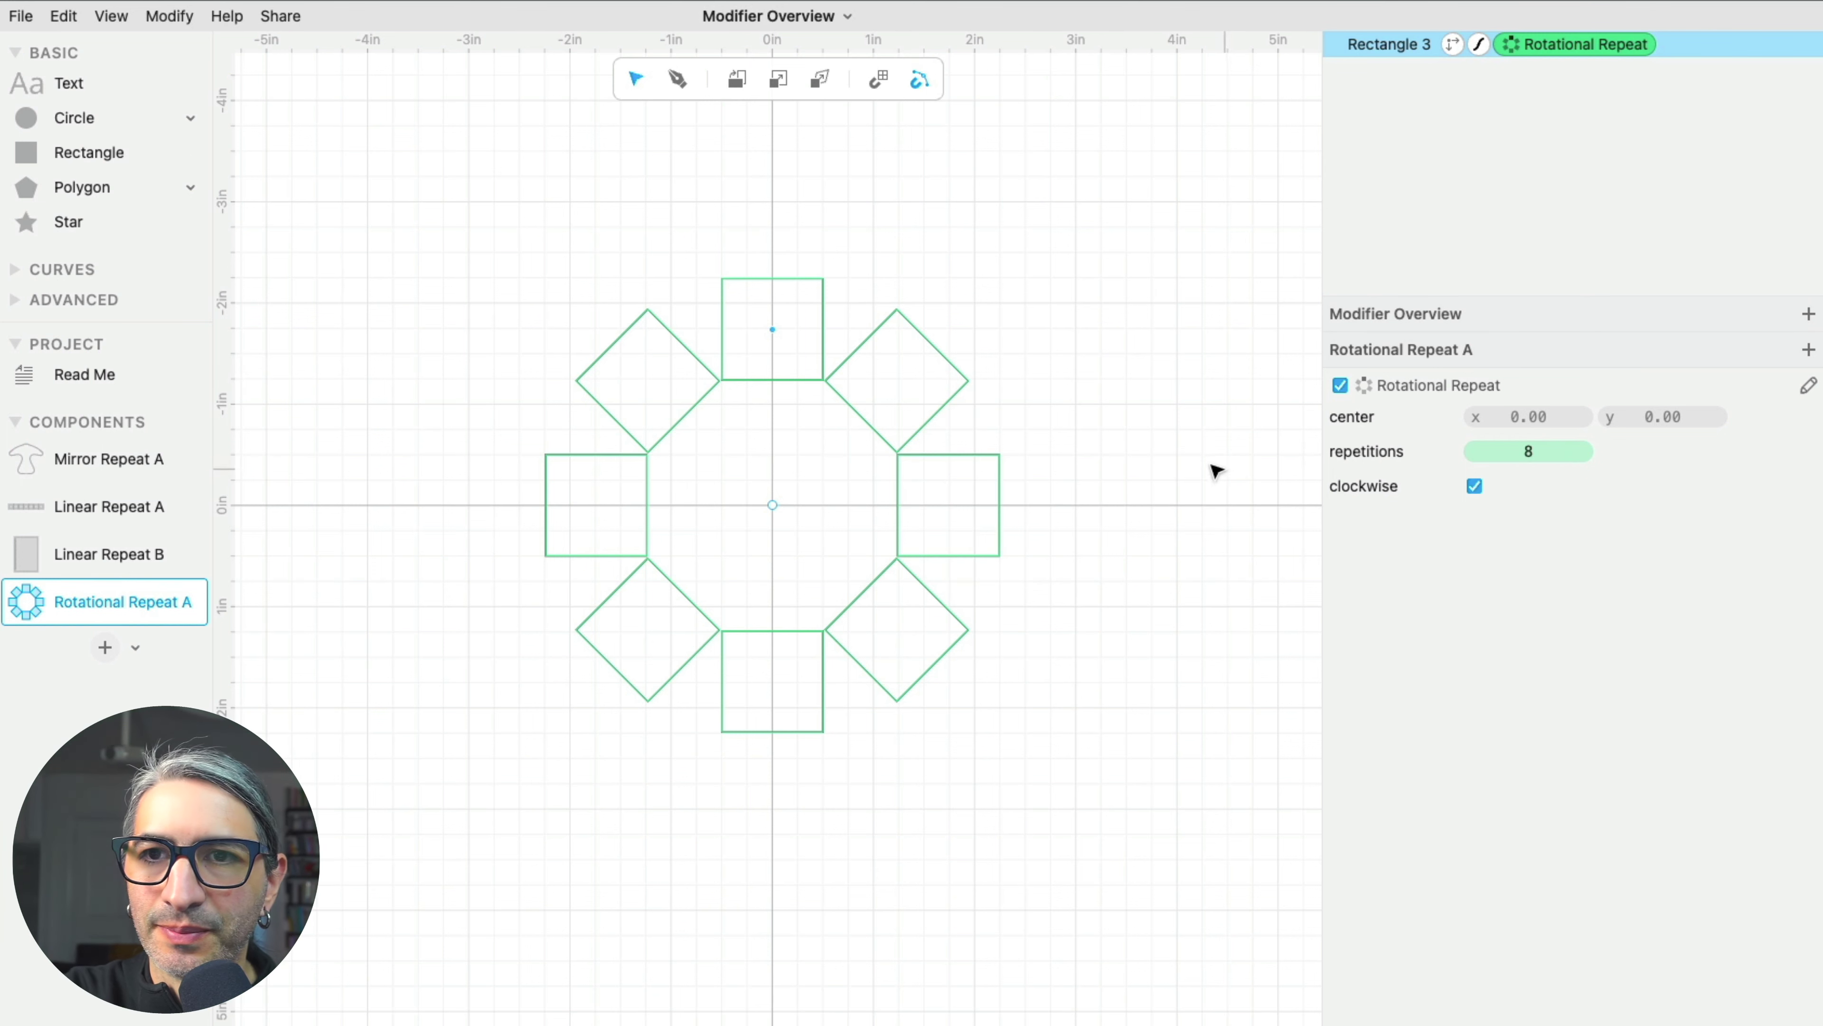
pyautogui.click(1099, 419)
# - Shift the square off-centre so the eight rotated copies overlap into a star-like ring
pyautogui.click(815, 321)
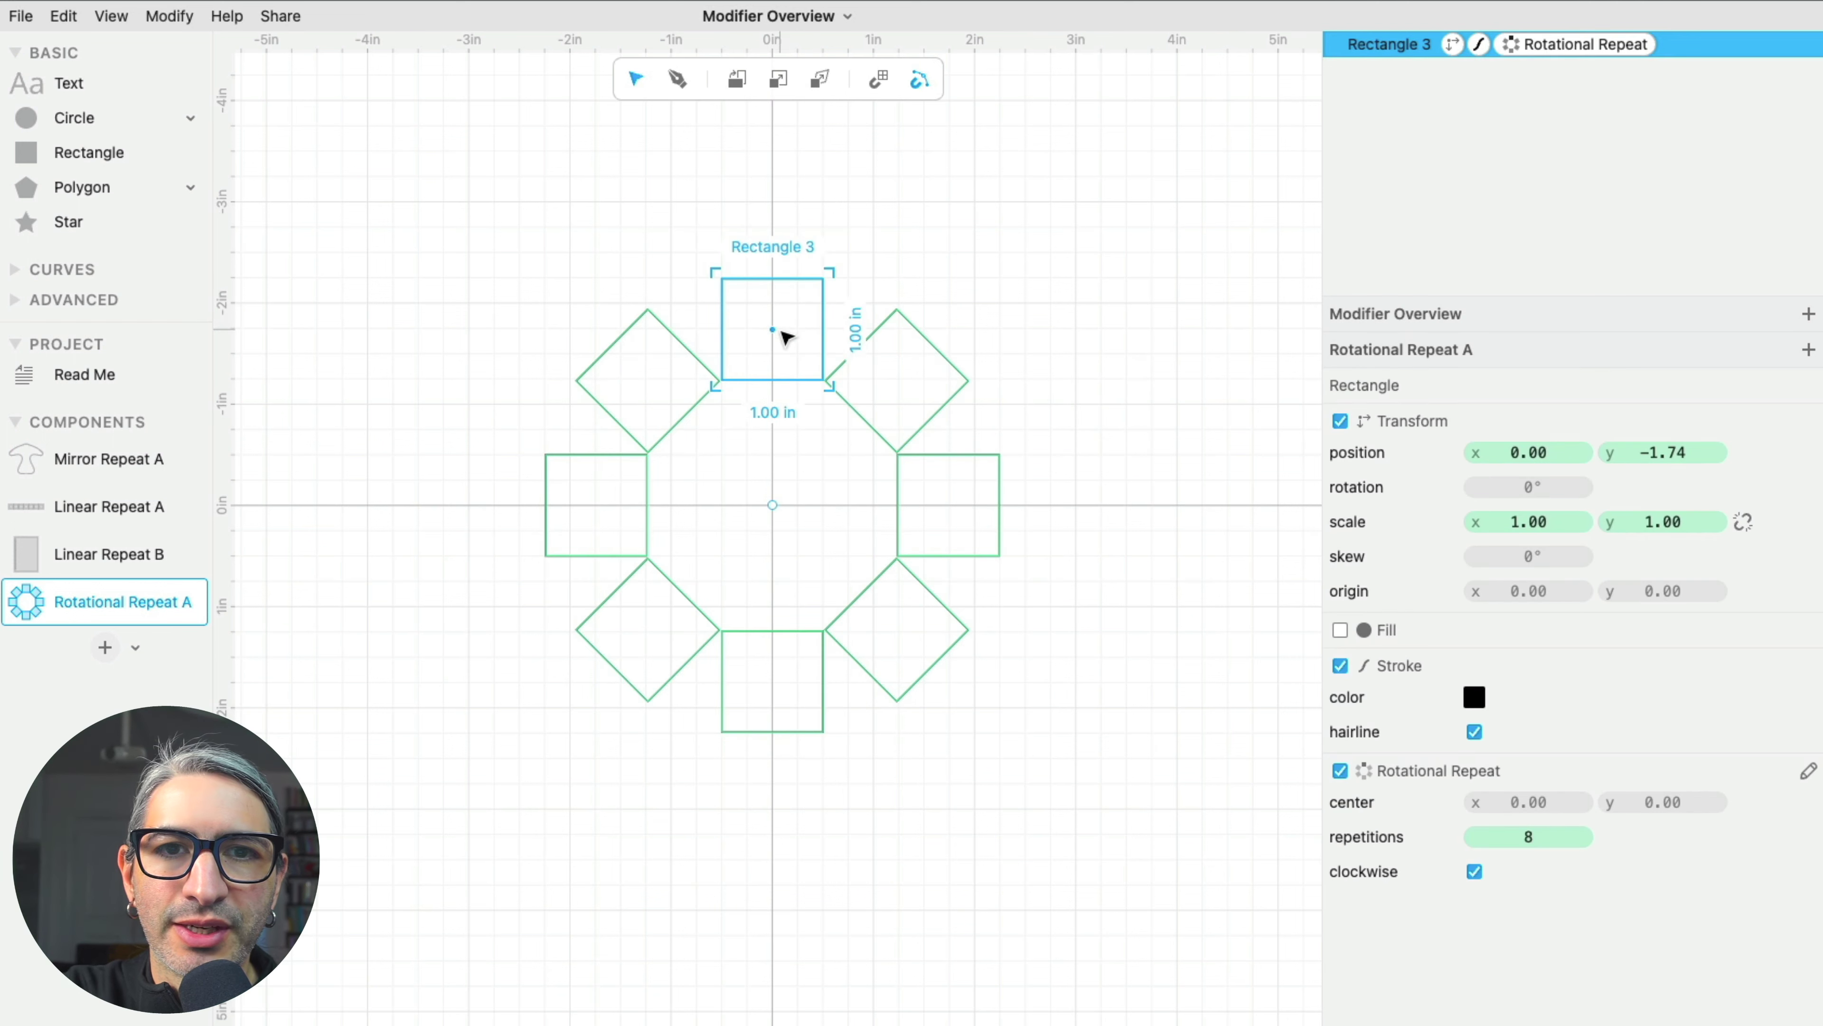
pyautogui.moveTo(773, 331); pyautogui.dragTo(823, 387)
pyautogui.click(1066, 436)
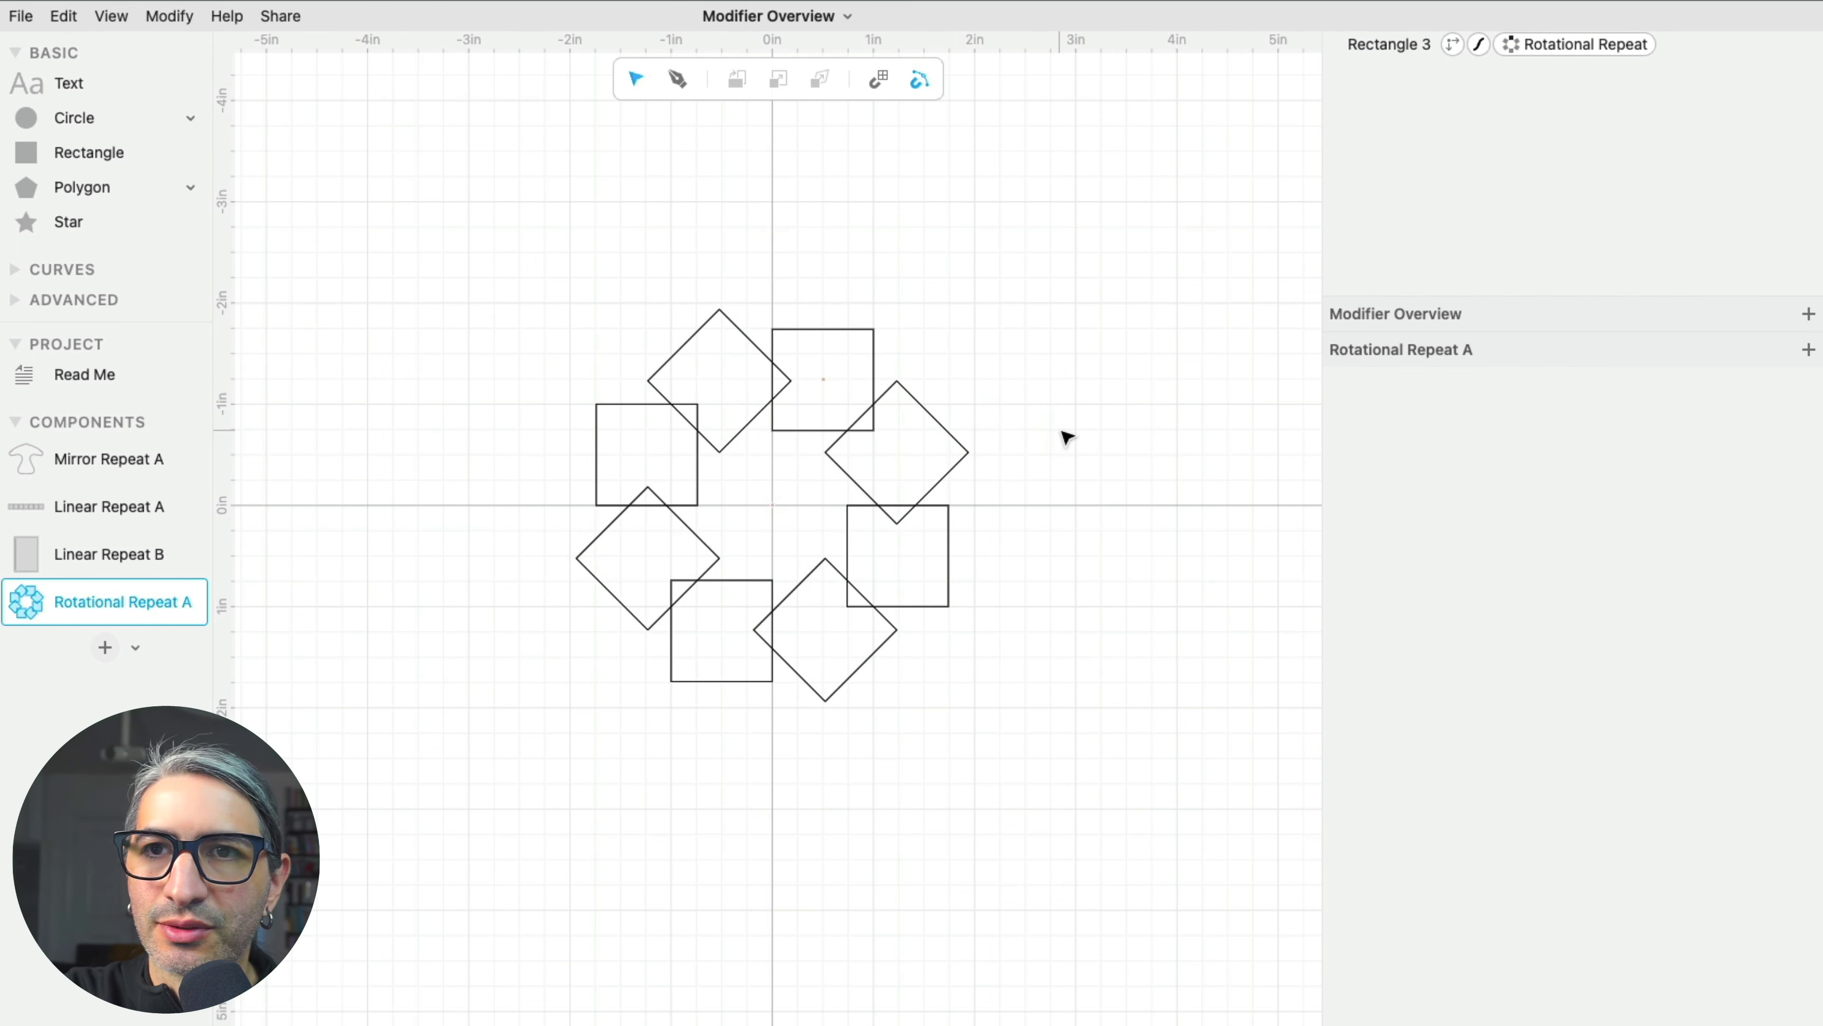
pyautogui.scroll(2, 1066, 436)
pyautogui.click(854, 343)
# - Move the square to 0, 0 so its eight rotated copies overlap, and check the repetition count
pyautogui.moveTo(859, 347)
pyautogui.mouseDown()
pyautogui.moveTo(874, 332)
pyautogui.moveTo(801, 333)
pyautogui.moveTo(777, 467)
pyautogui.moveTo(795, 497)
pyautogui.mouseUp()
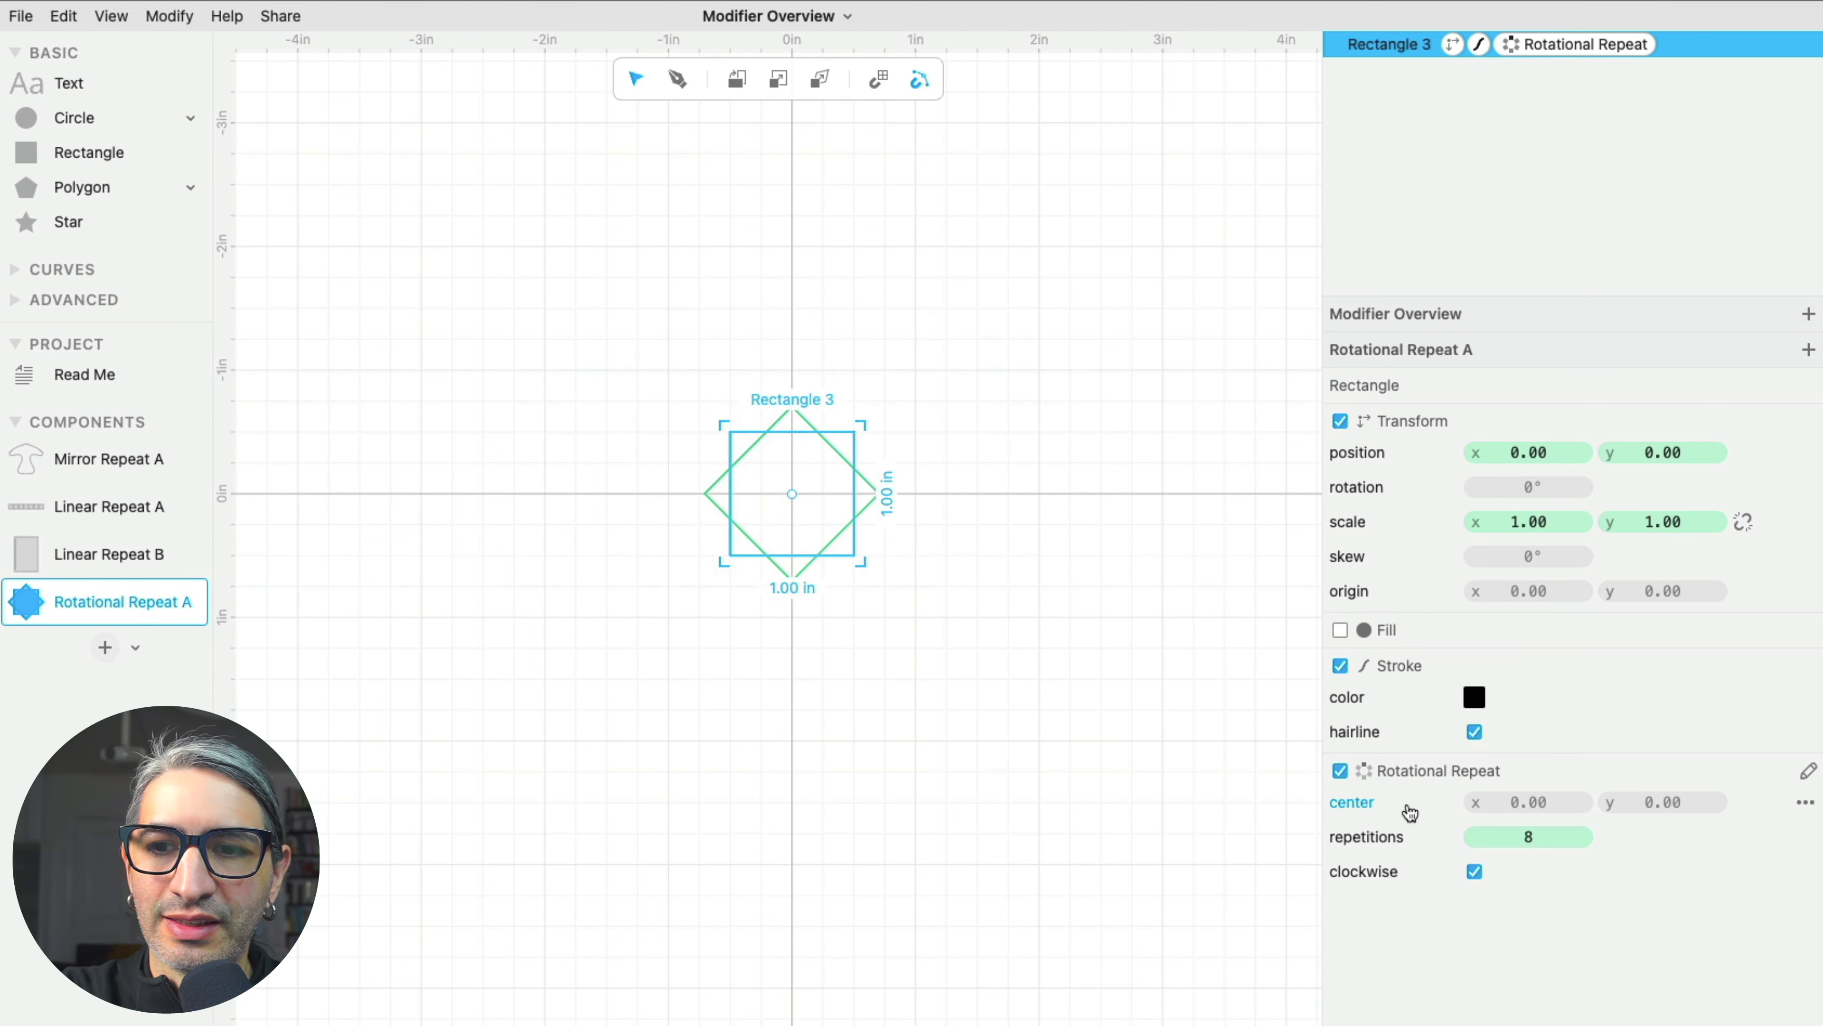
pyautogui.moveTo(1532, 837); pyautogui.dragTo(1534, 837)
pyautogui.scroll(5, 944, 497)
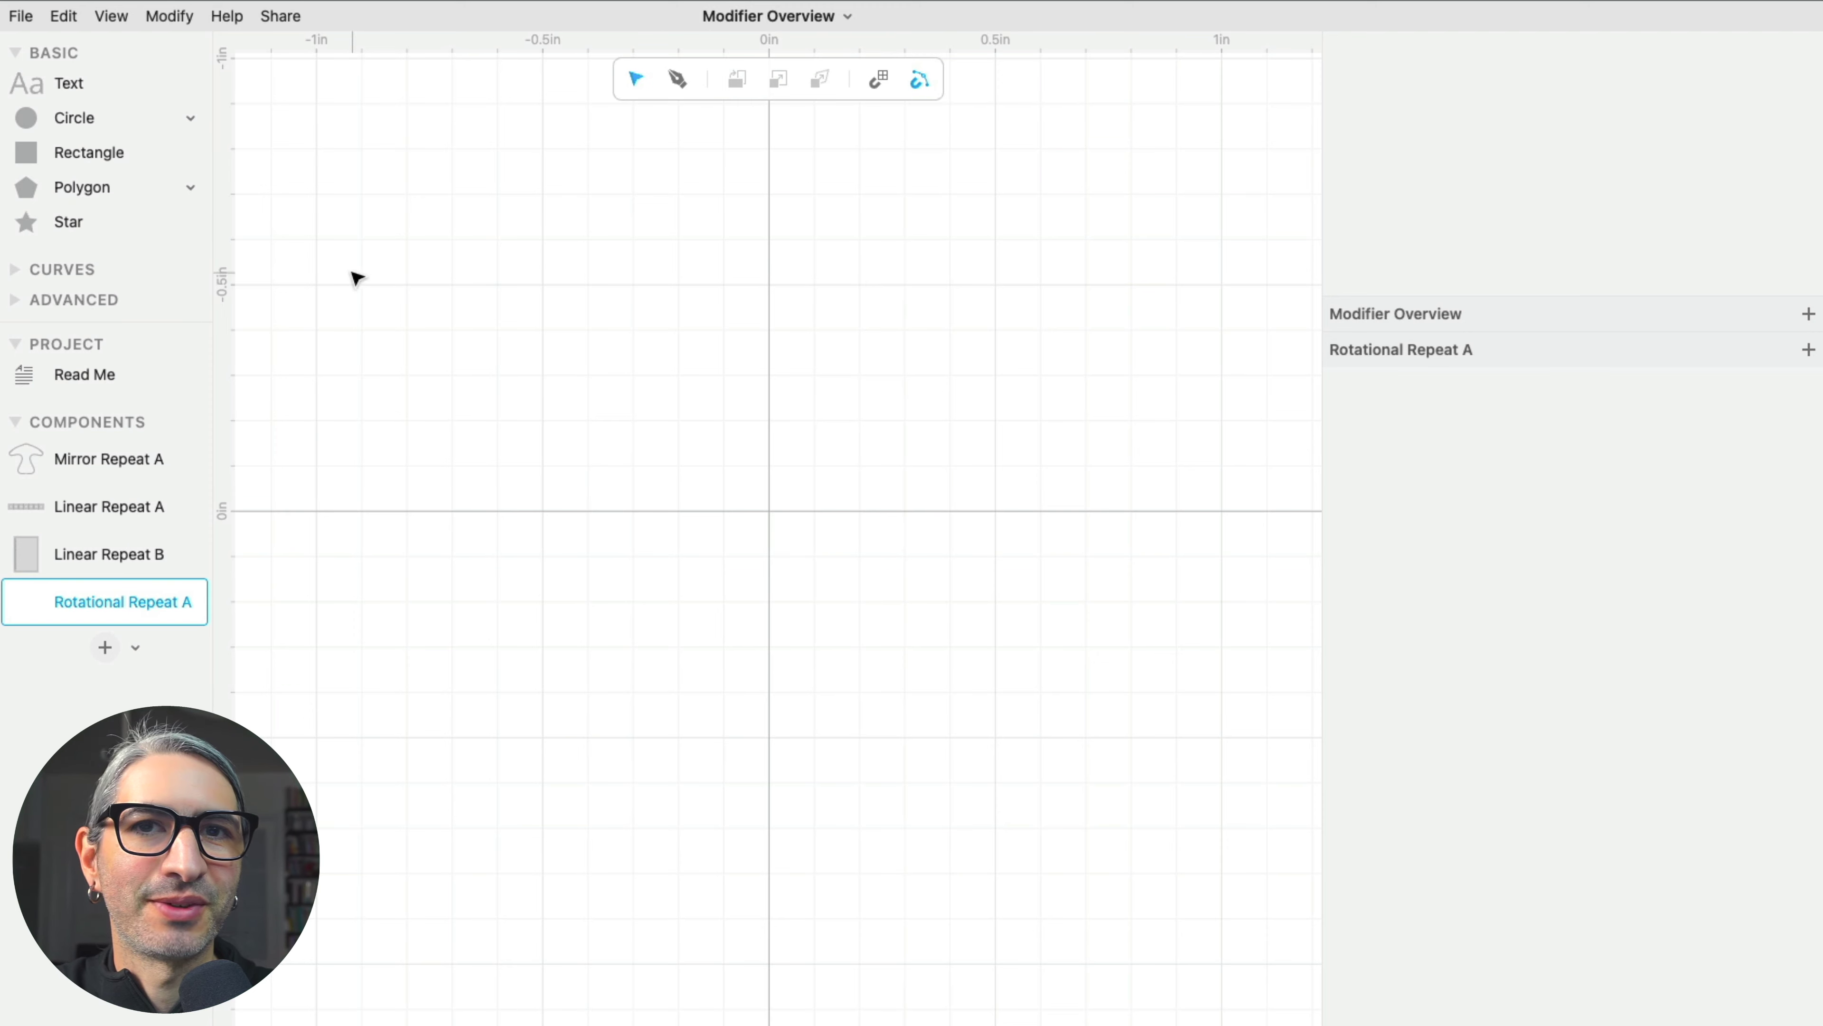
# - Place a circle at the origin and draw a Pen line from its top to its centre
pyautogui.moveTo(21, 117); pyautogui.dragTo(769, 509)
pyautogui.click(666, 175)
pyautogui.click(675, 78)
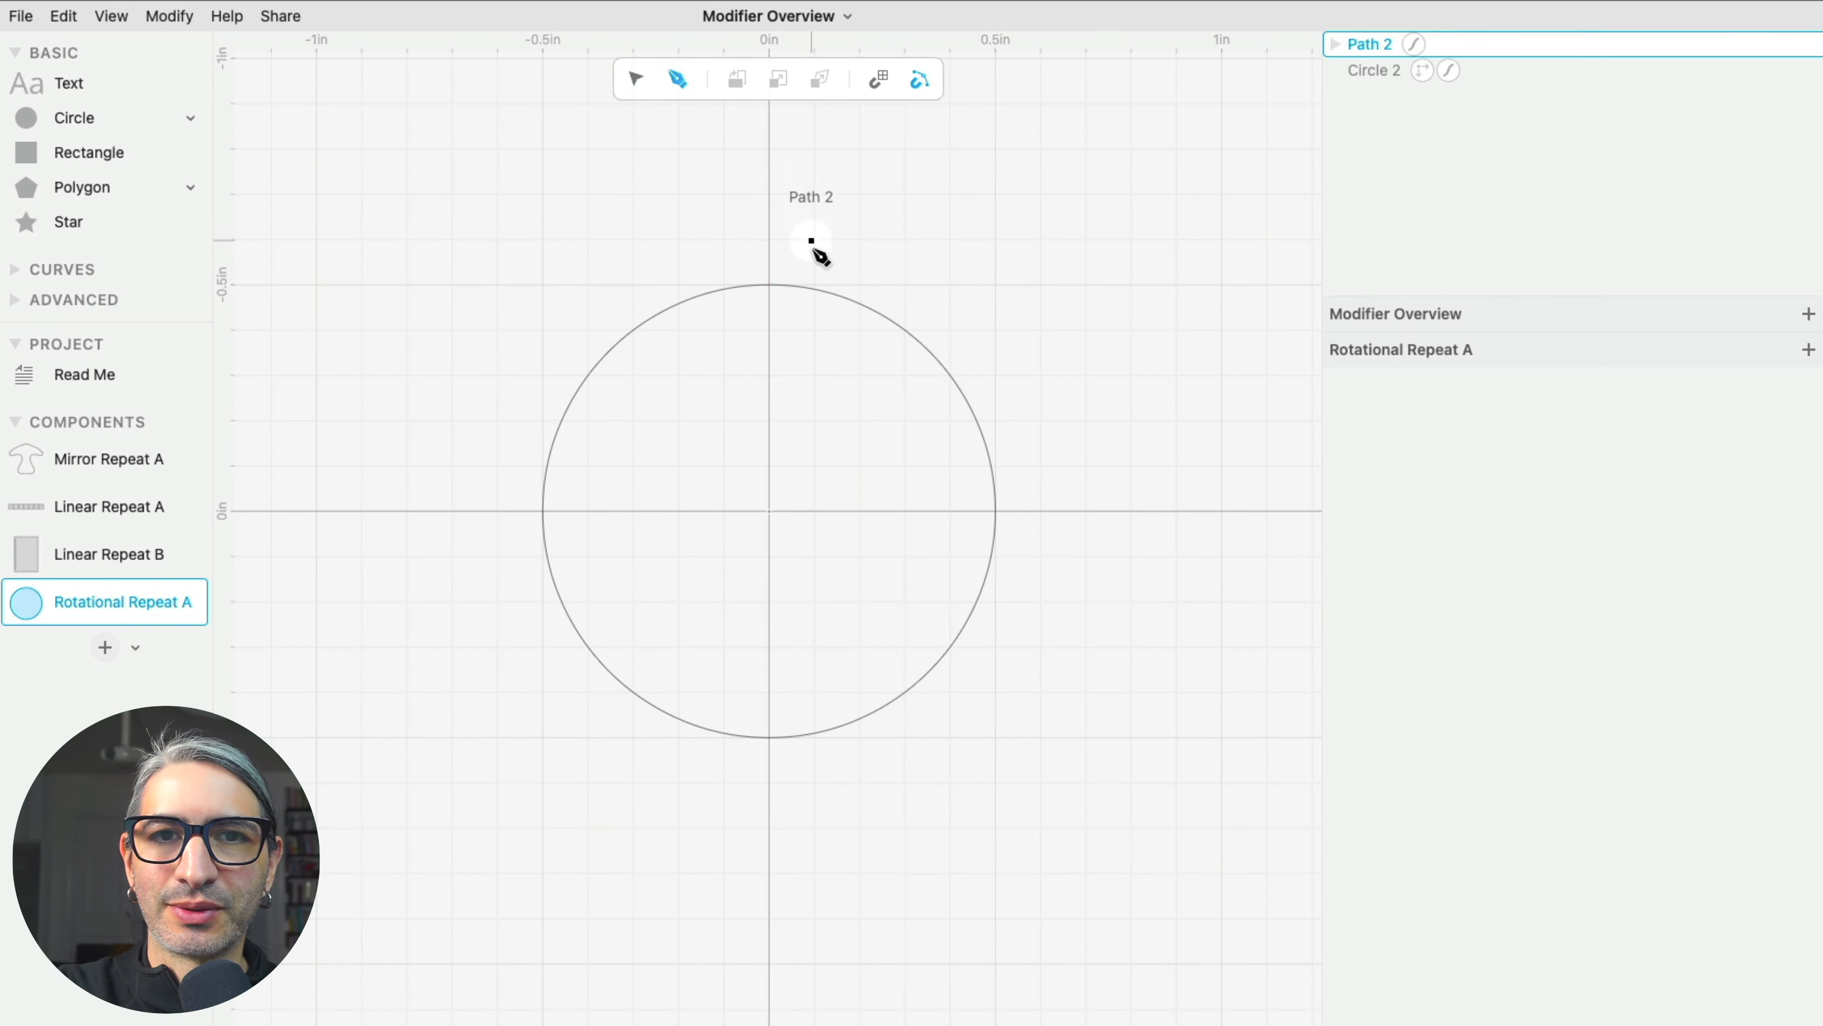
pyautogui.click(769, 286)
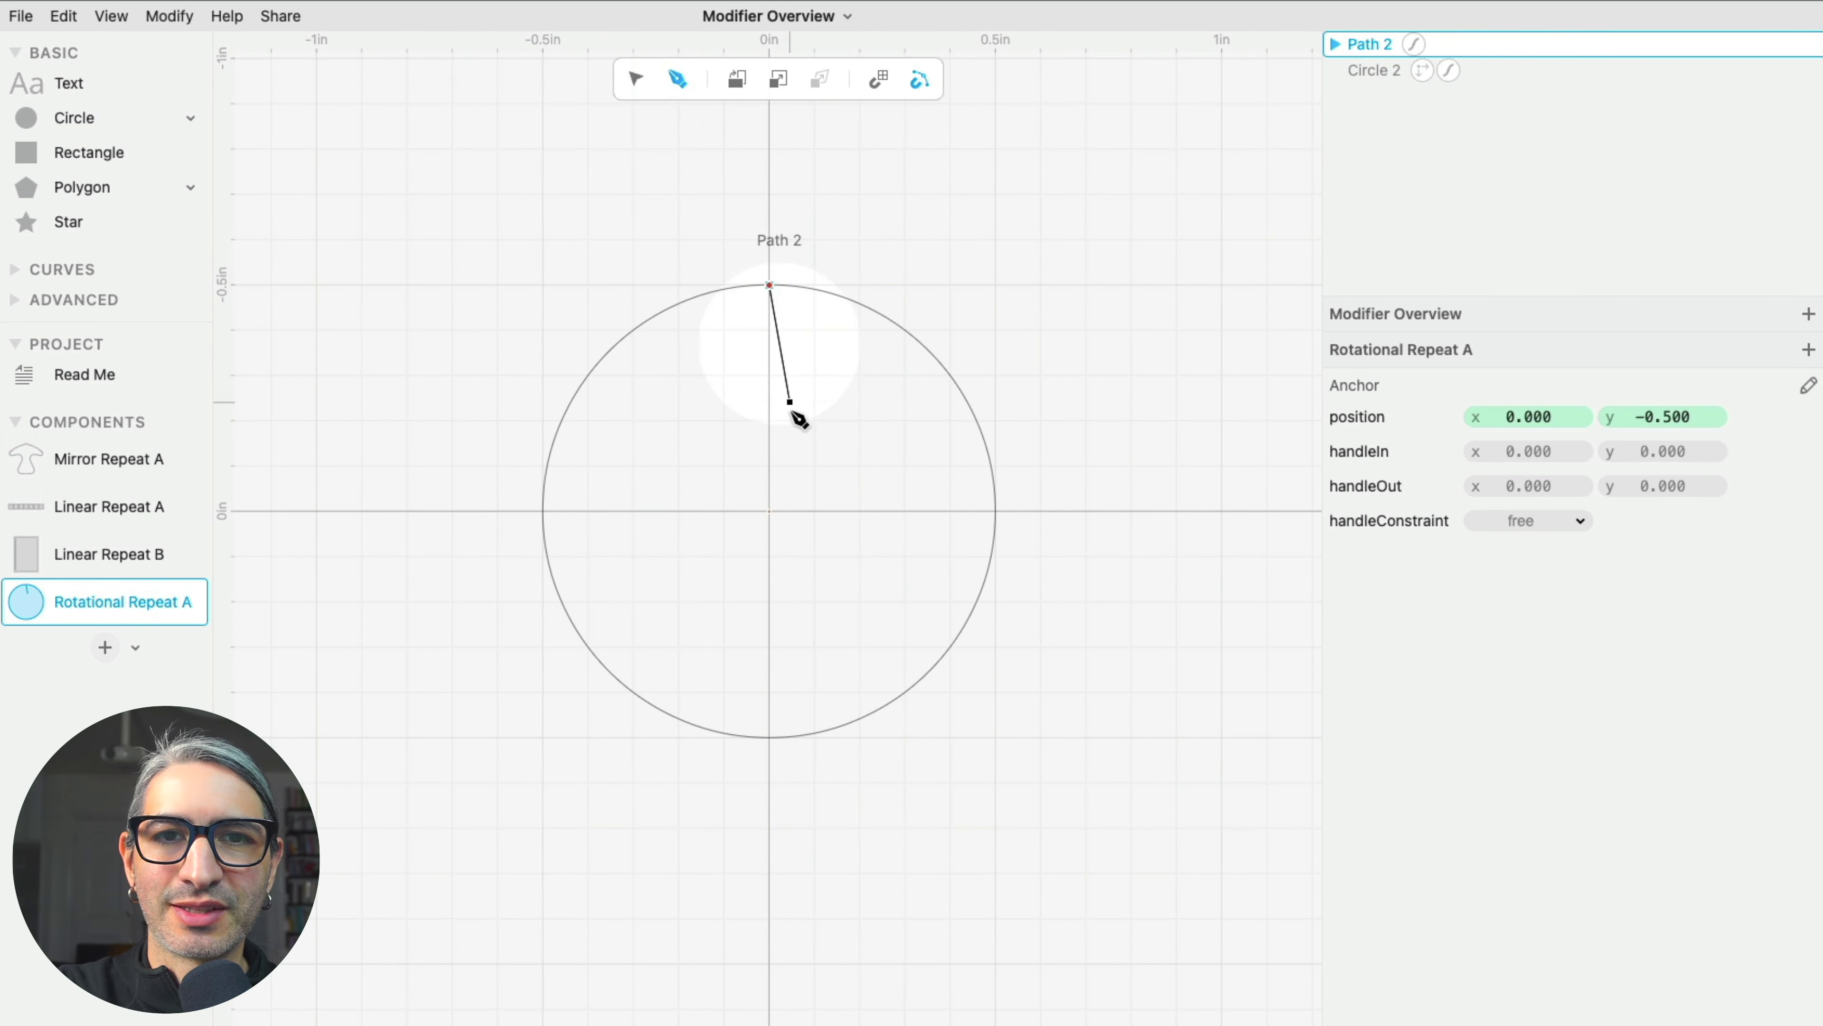
pyautogui.click(768, 511)
pyautogui.press('Escape')
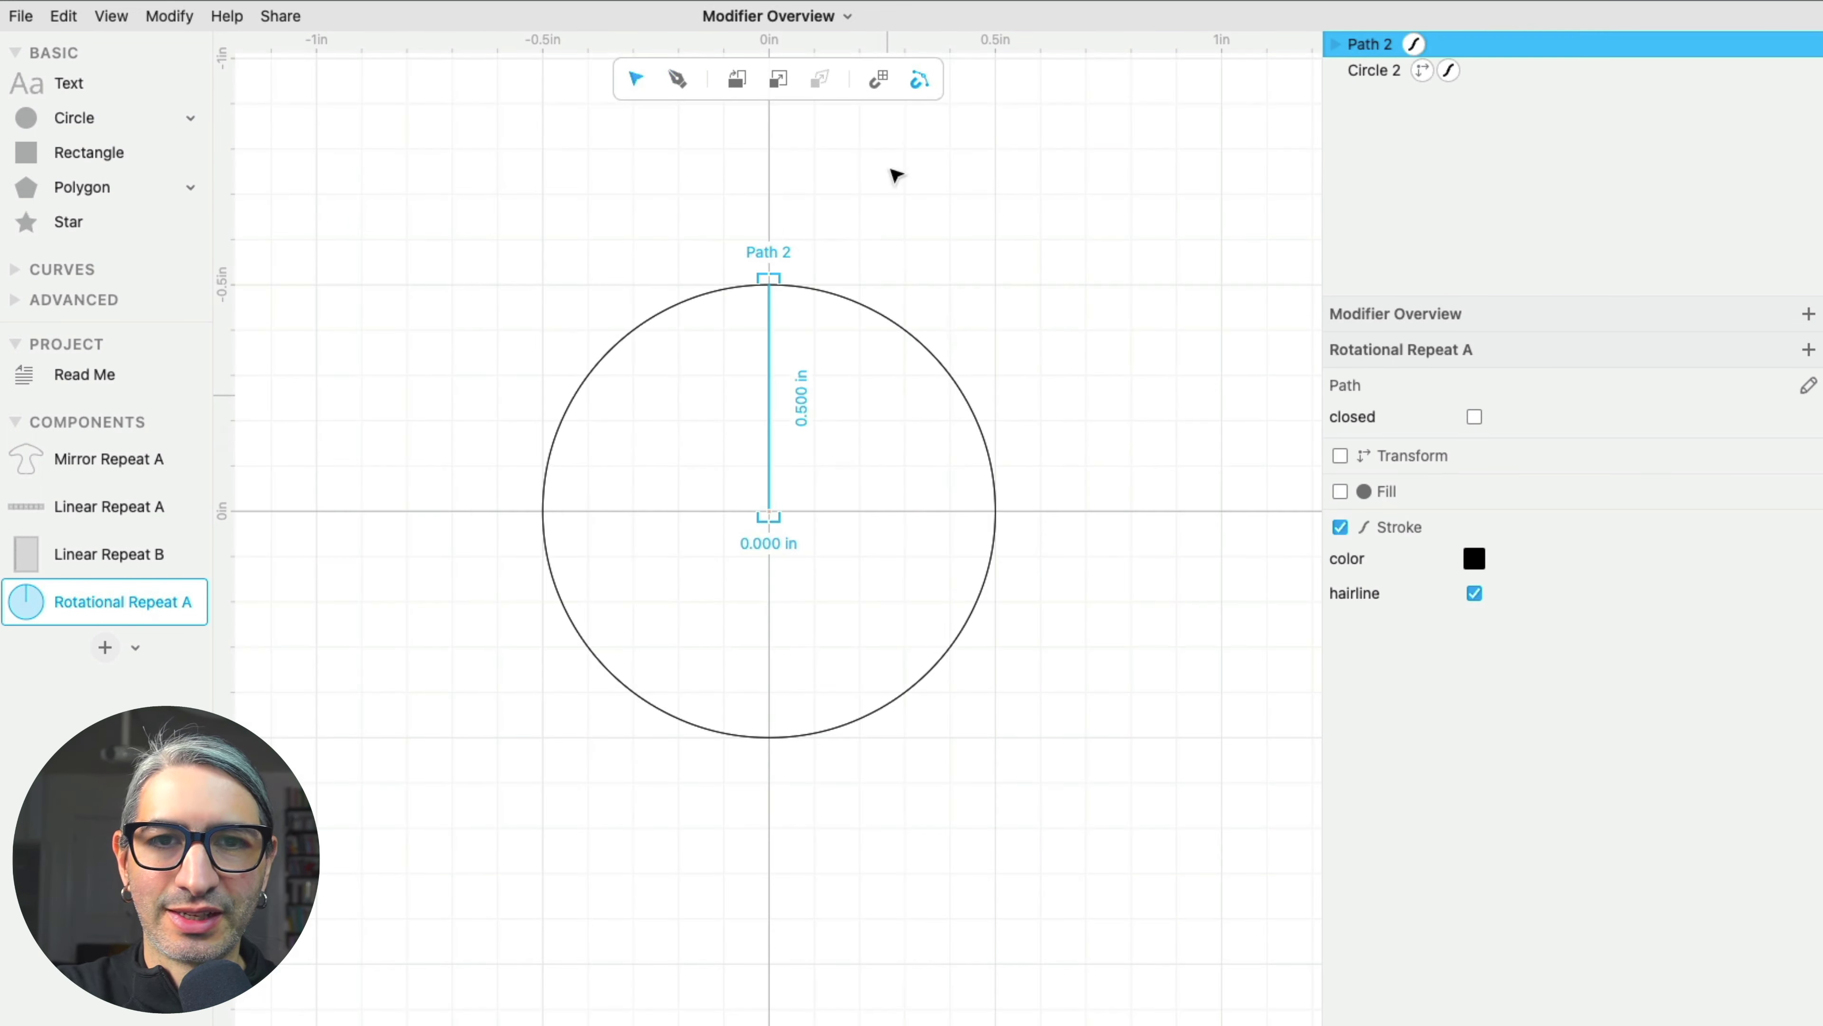
# - Rotationally repeat the radius line around the centre into 11 spokes
pyautogui.click(916, 202)
pyautogui.click(774, 370)
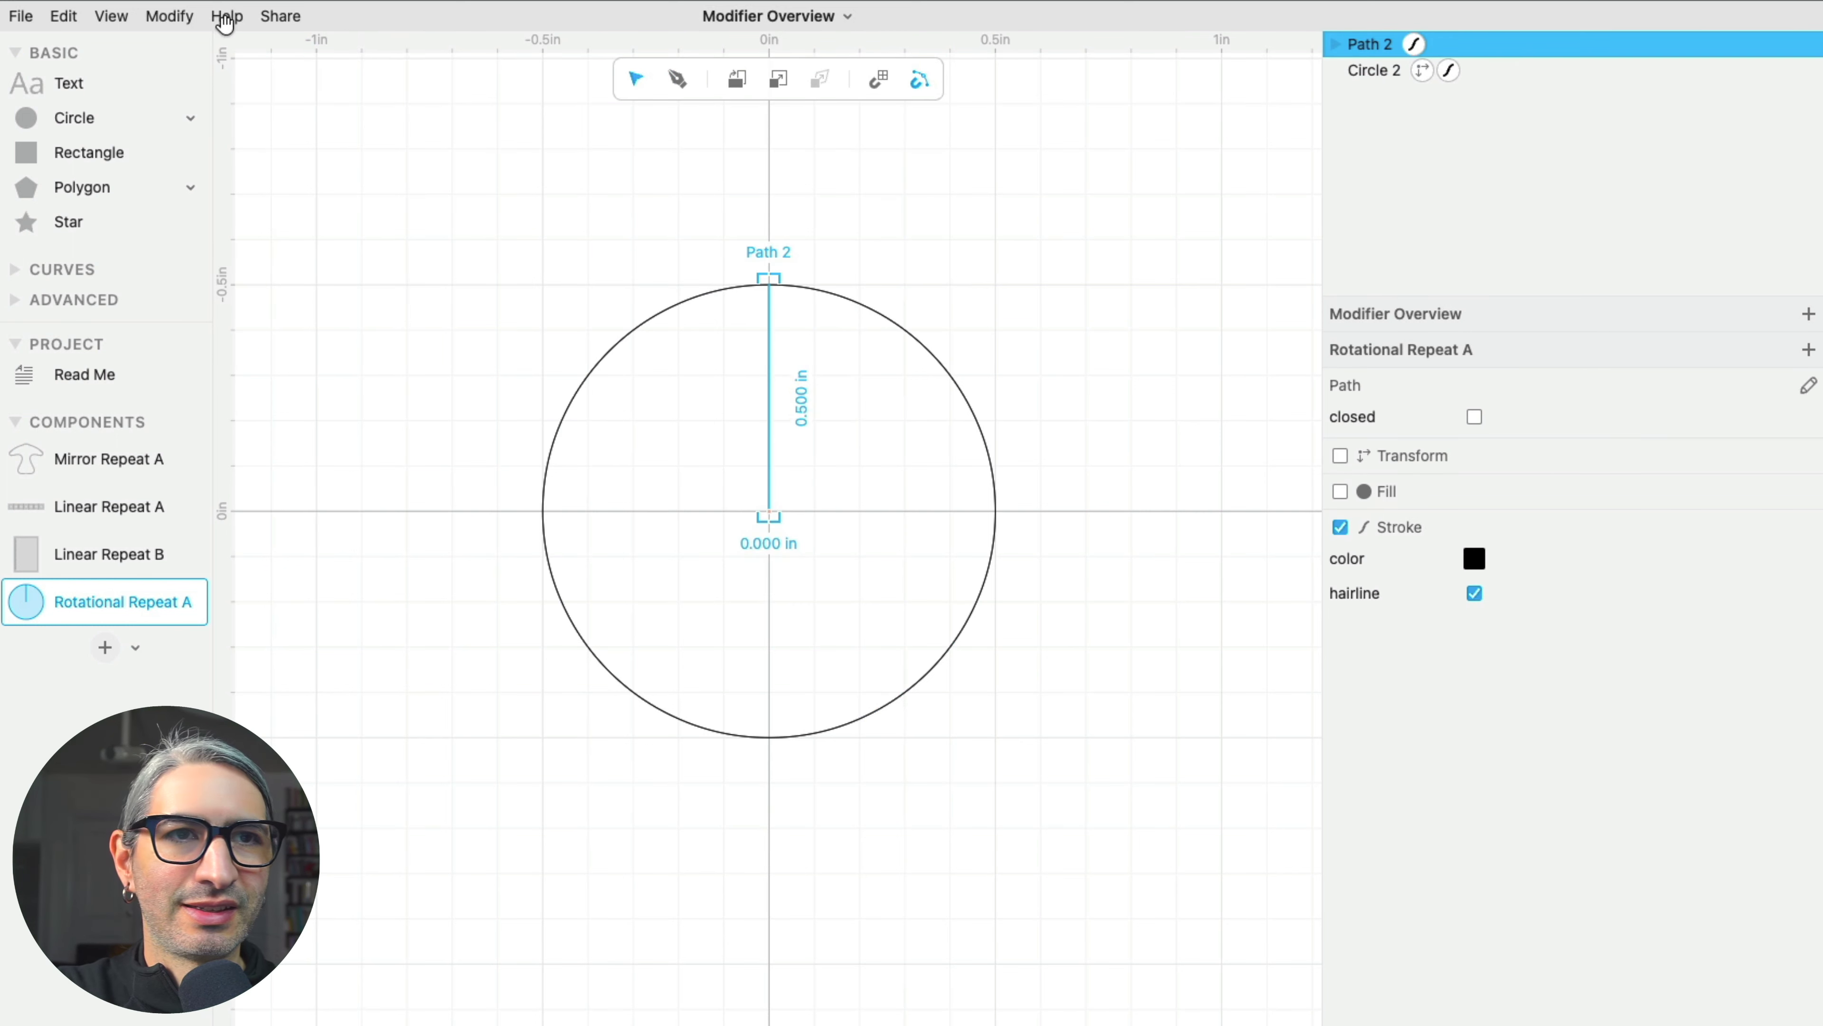
pyautogui.click(178, 20)
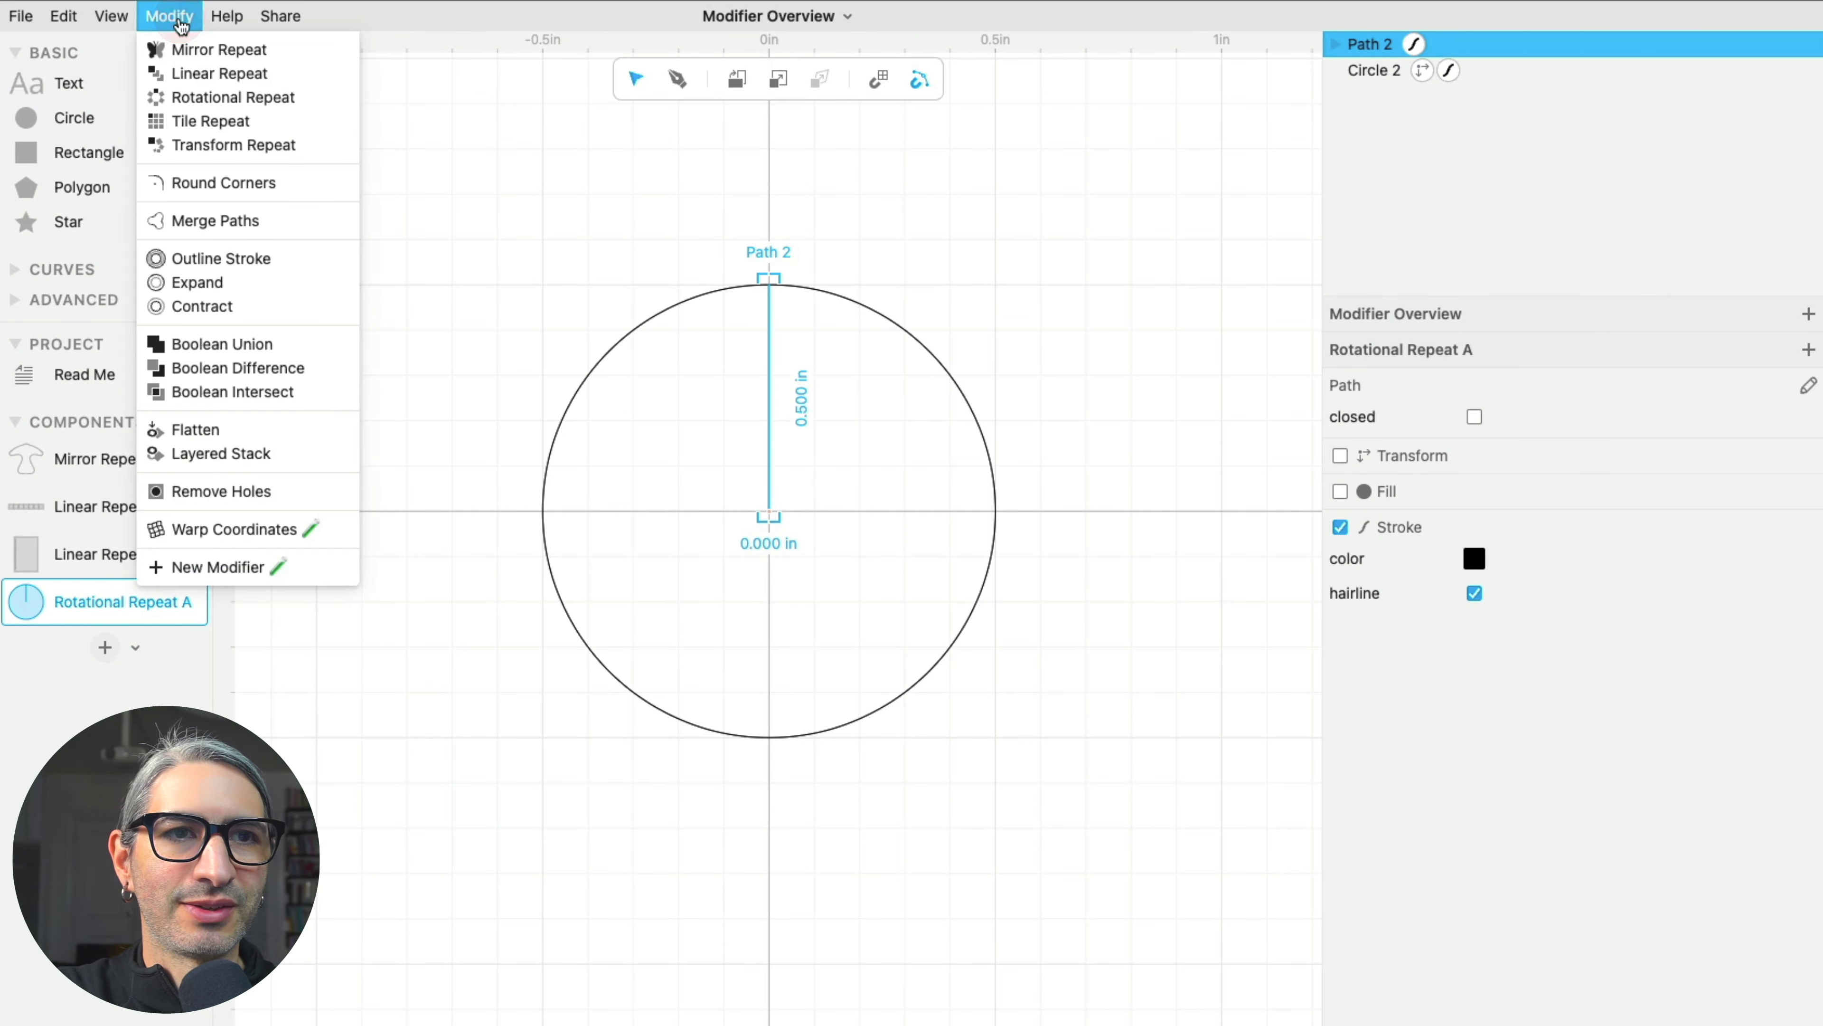
pyautogui.click(220, 96)
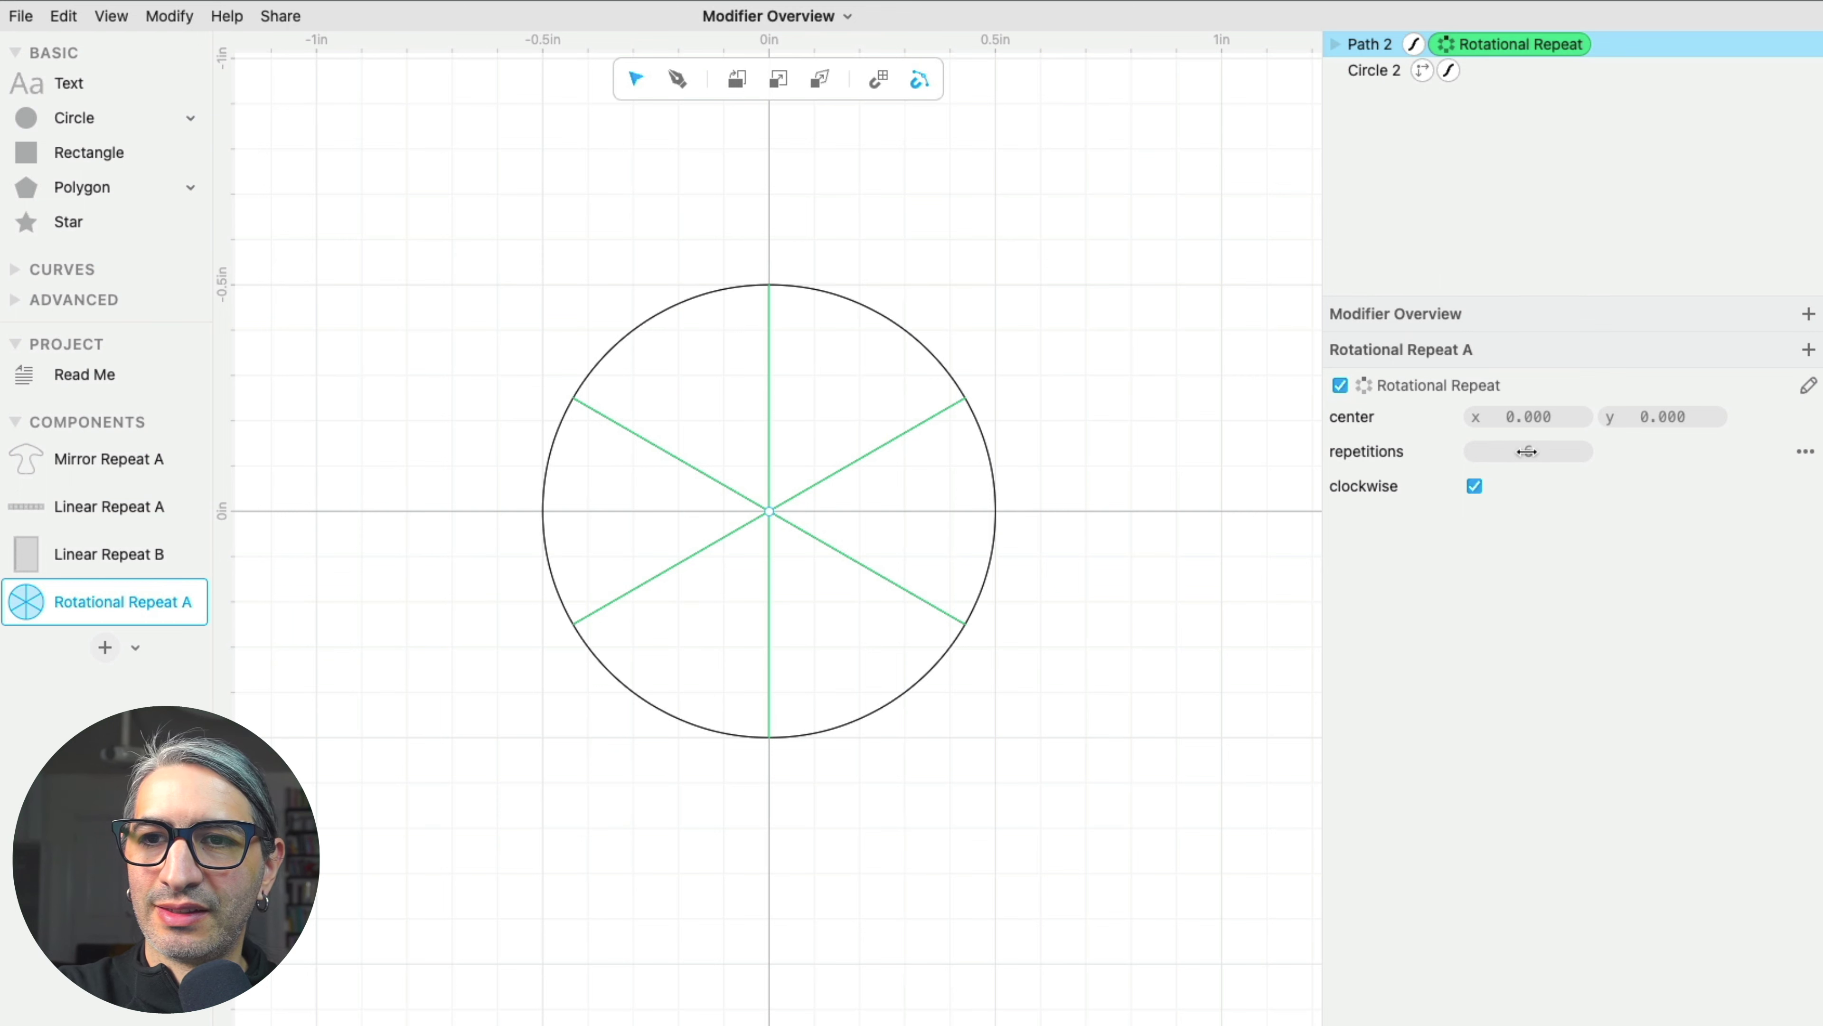
pyautogui.moveTo(1527, 451); pyautogui.dragTo(1539, 448)
pyautogui.click(1117, 548)
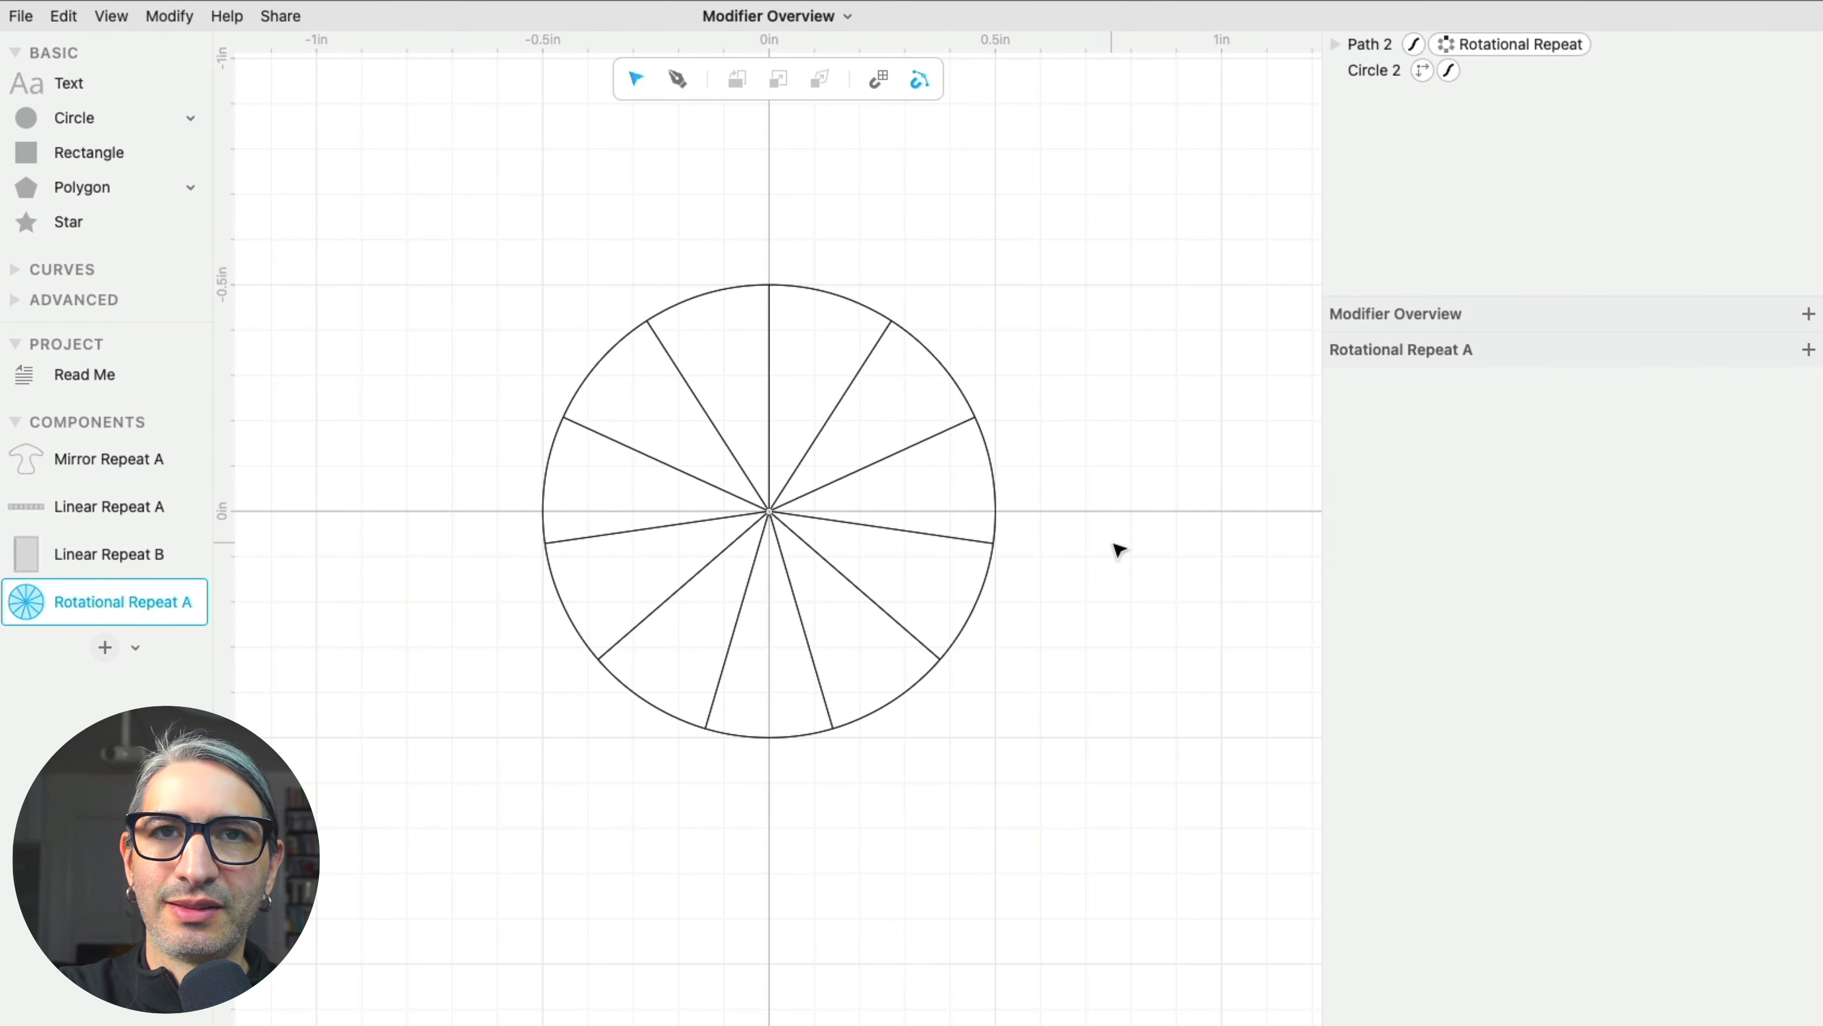
# - Place a 1 in square at the origin and apply Tile Repeat for a 4×4 grid
pyautogui.moveTo(136, 157); pyautogui.dragTo(555, 335)
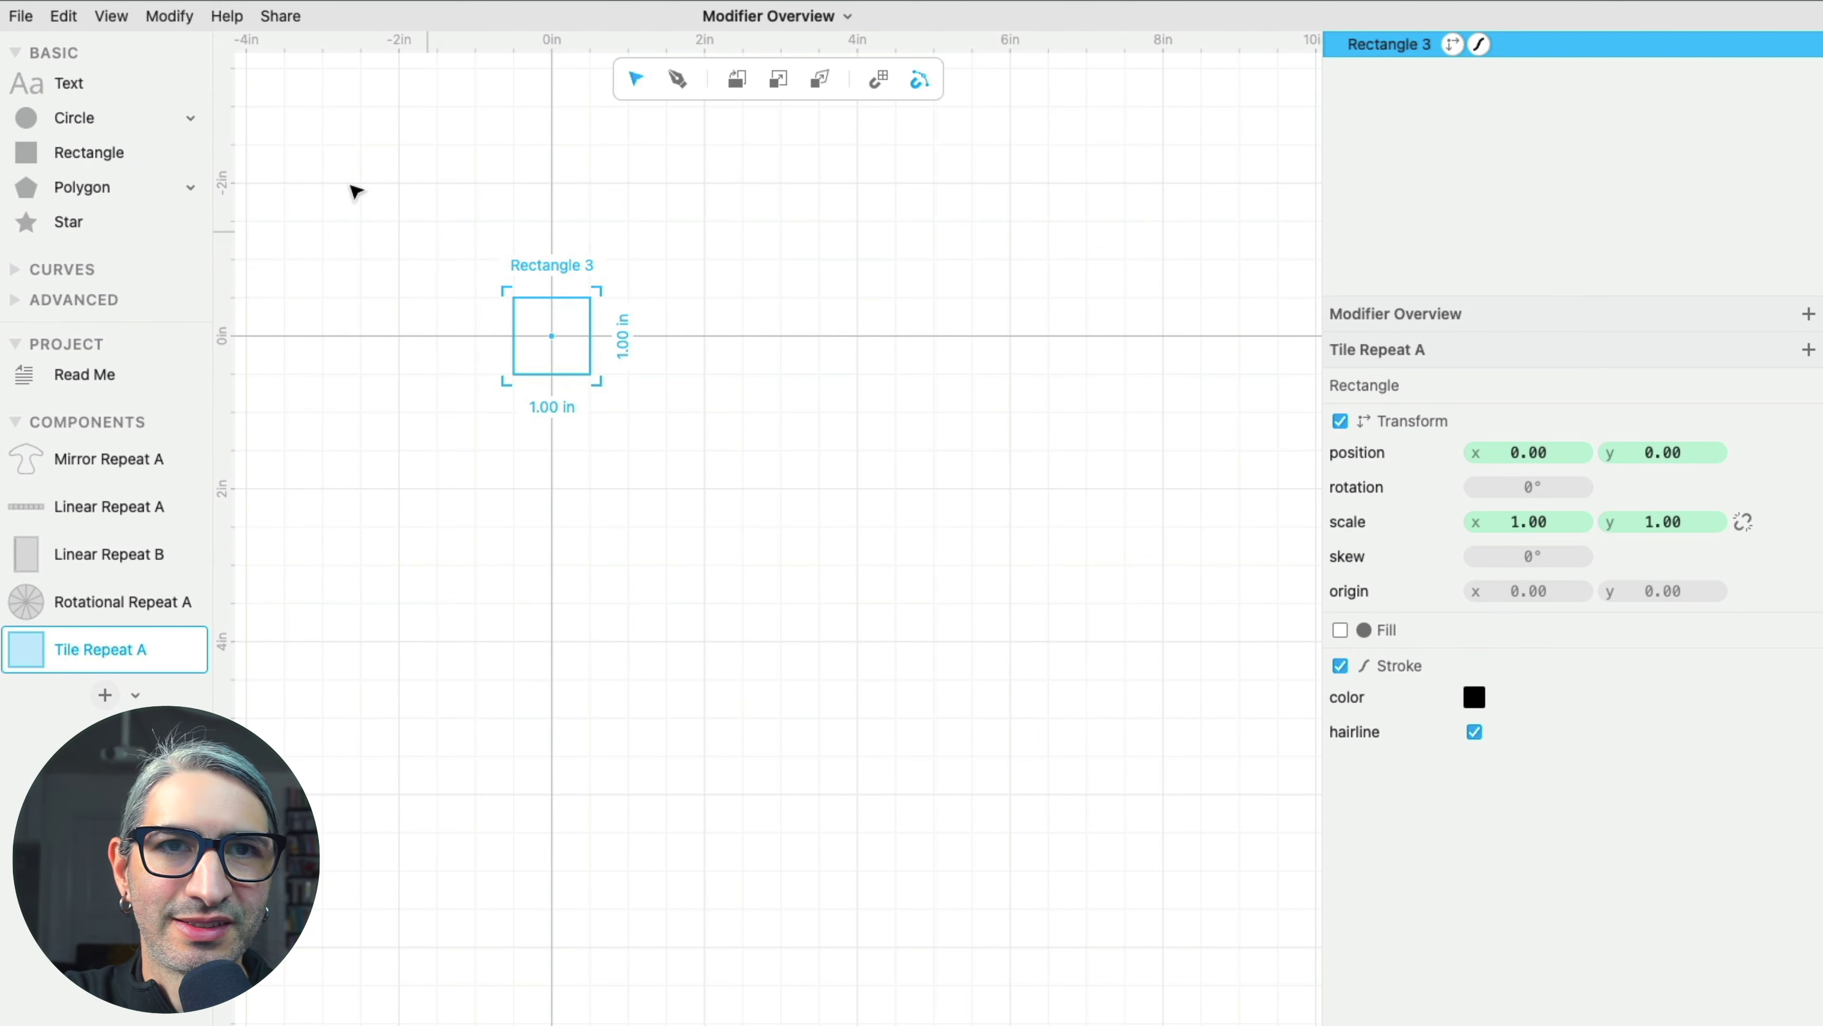
pyautogui.click(167, 17)
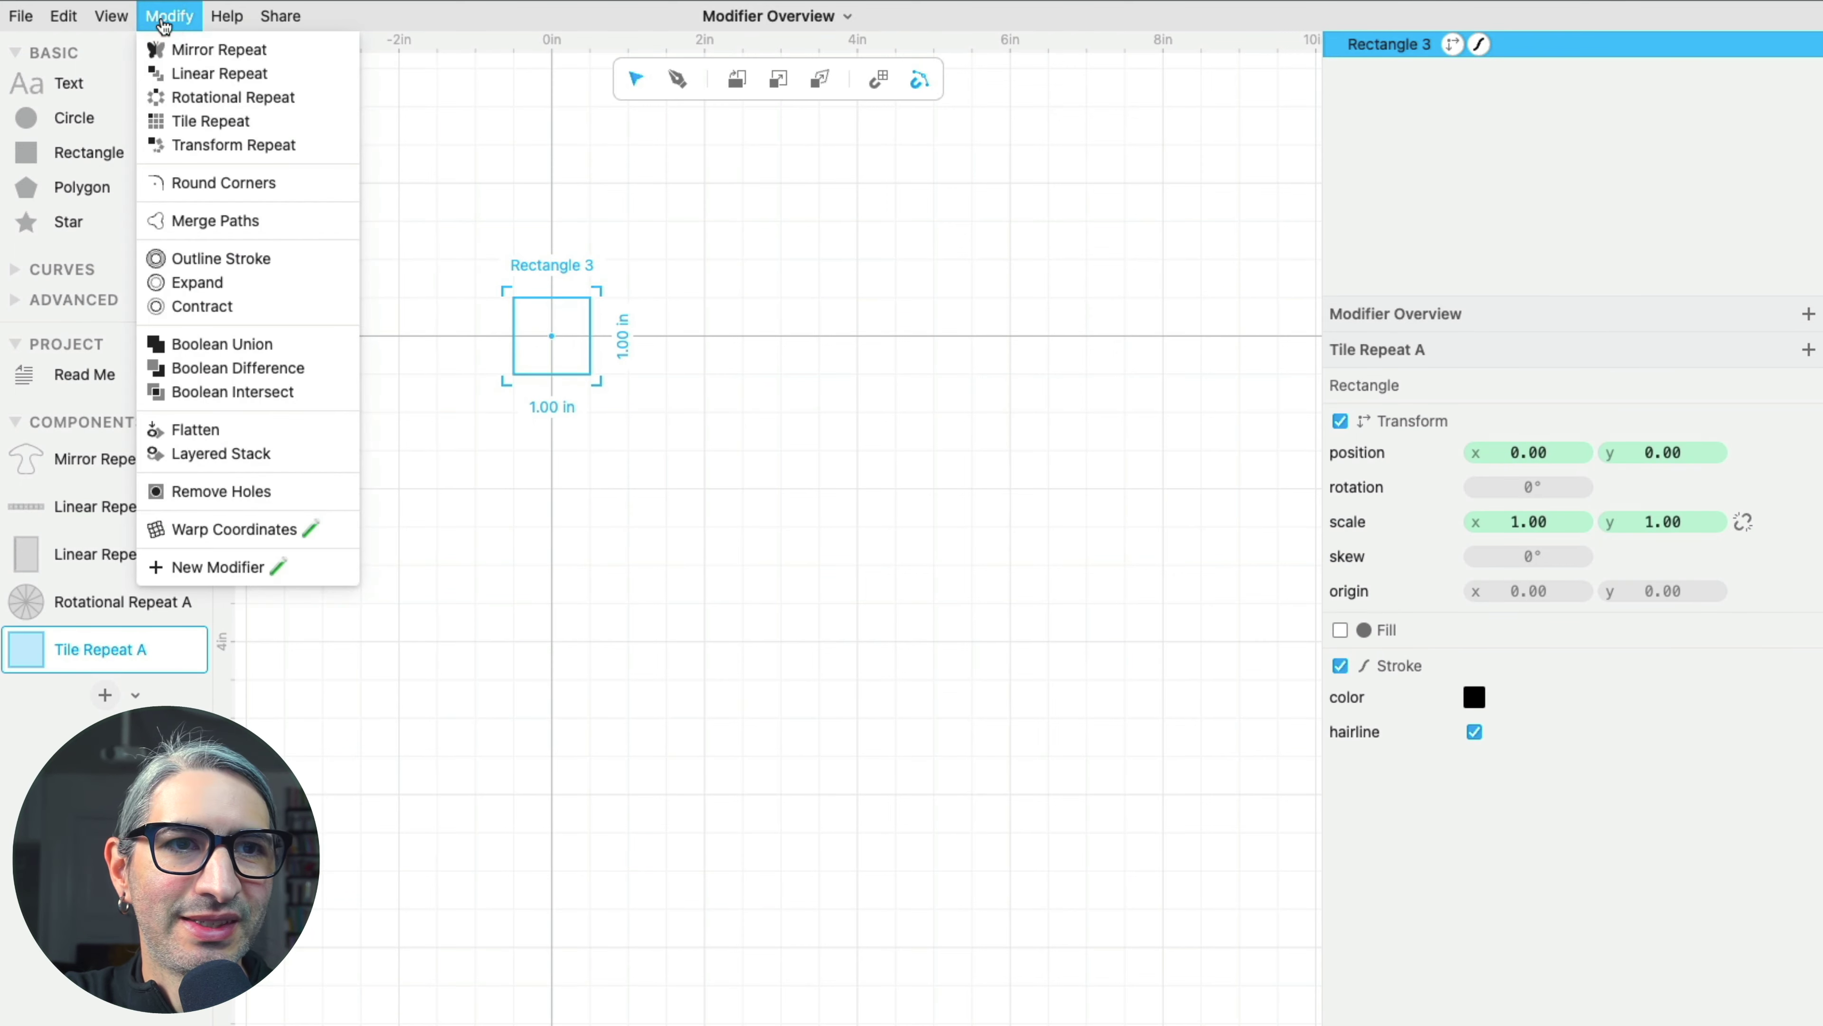
pyautogui.click(199, 121)
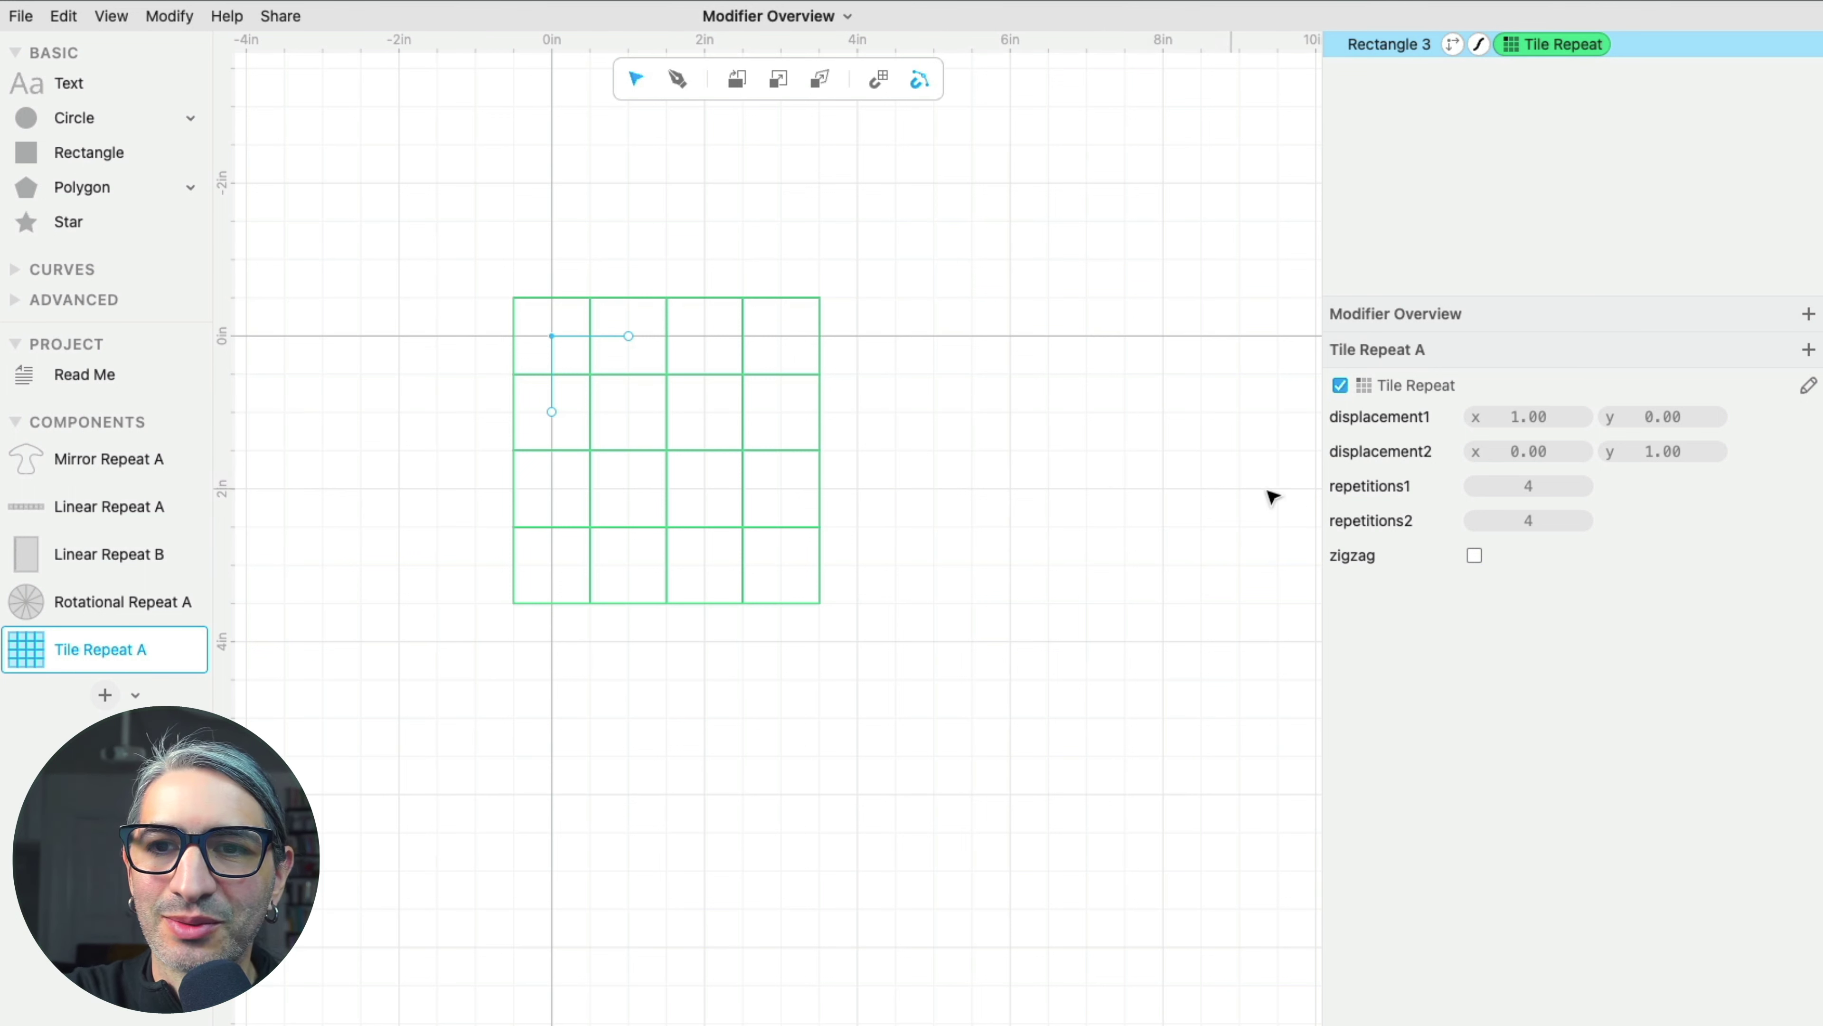
# - Set the tiling to 6 columns, displacement1 to 1.18, −0.79 and displacement2 to −0.14, 1.80
pyautogui.click(1527, 487)
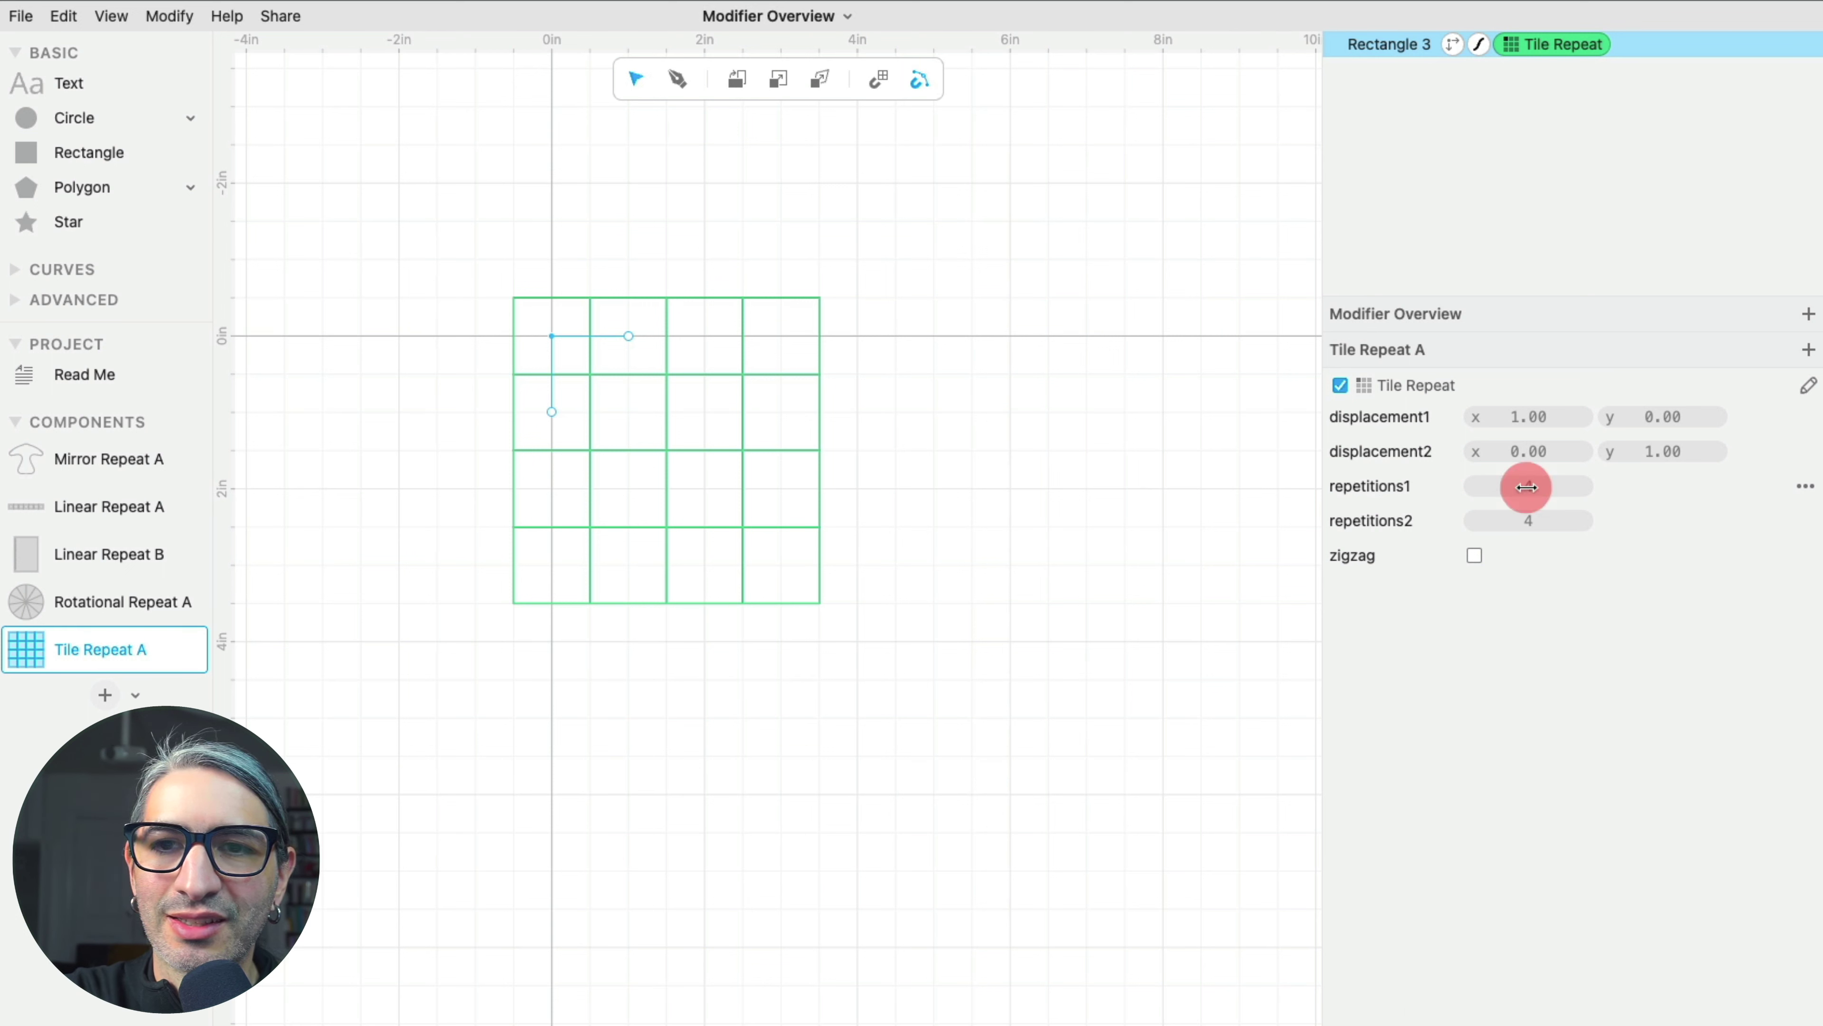
pyautogui.moveTo(1527, 487)
pyautogui.mouseDown()
pyautogui.moveTo(1536, 525)
pyautogui.moveTo(1527, 487)
pyautogui.moveTo(1504, 486)
pyautogui.mouseUp()
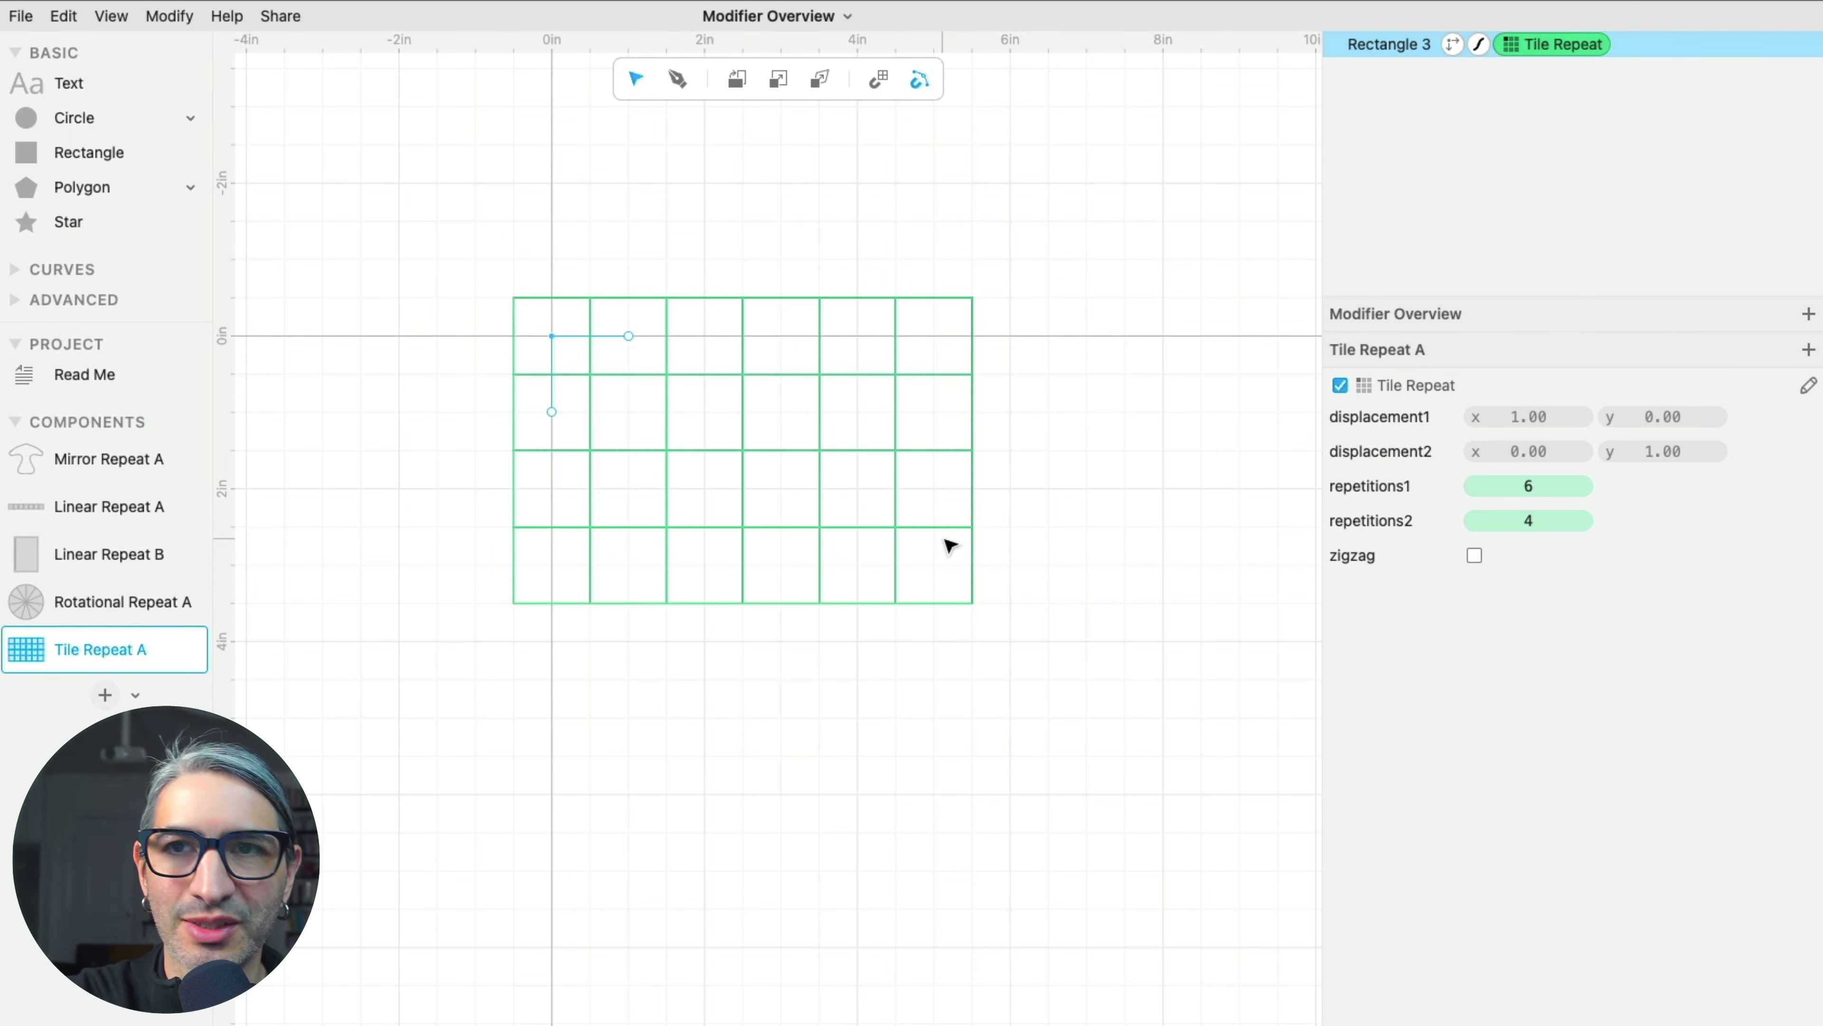
pyautogui.click(629, 336)
pyautogui.moveTo(629, 336); pyautogui.dragTo(640, 275)
pyautogui.moveTo(554, 414); pyautogui.dragTo(541, 475)
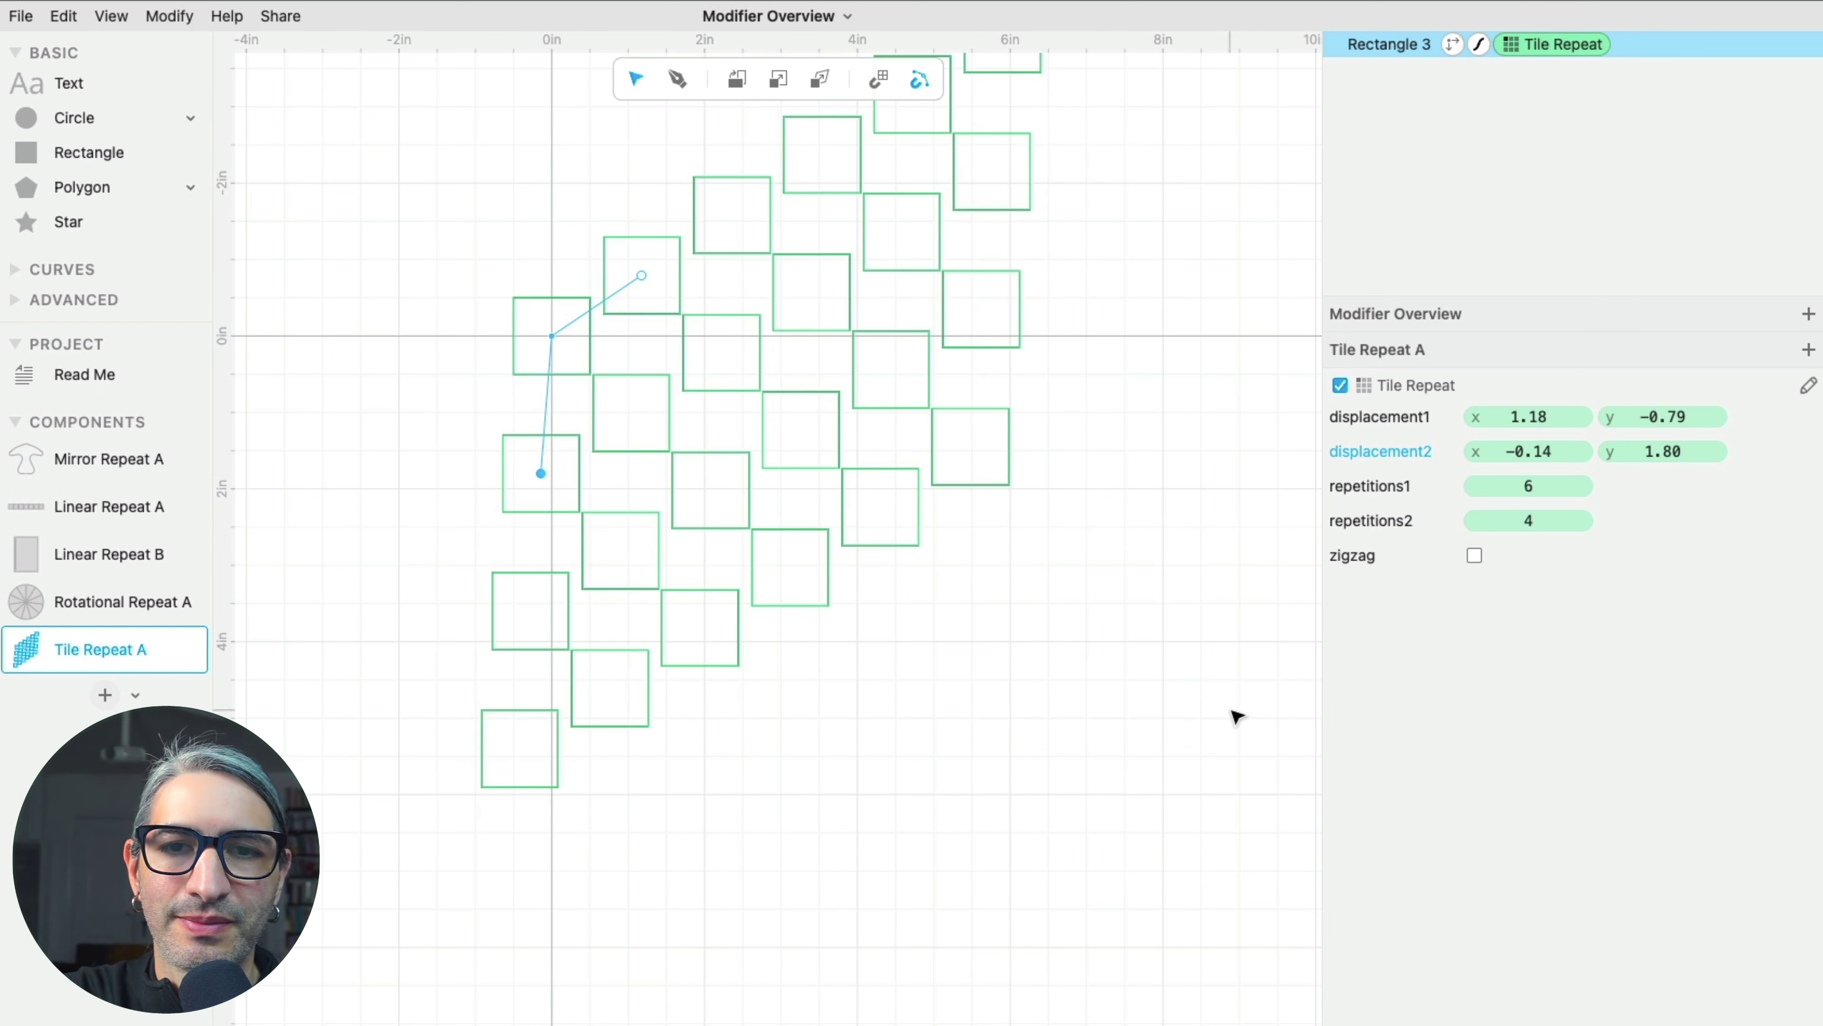
# - Try rotating the square 45° into diamond tiles, then revert to the plain untiled square
pyautogui.click(1142, 695)
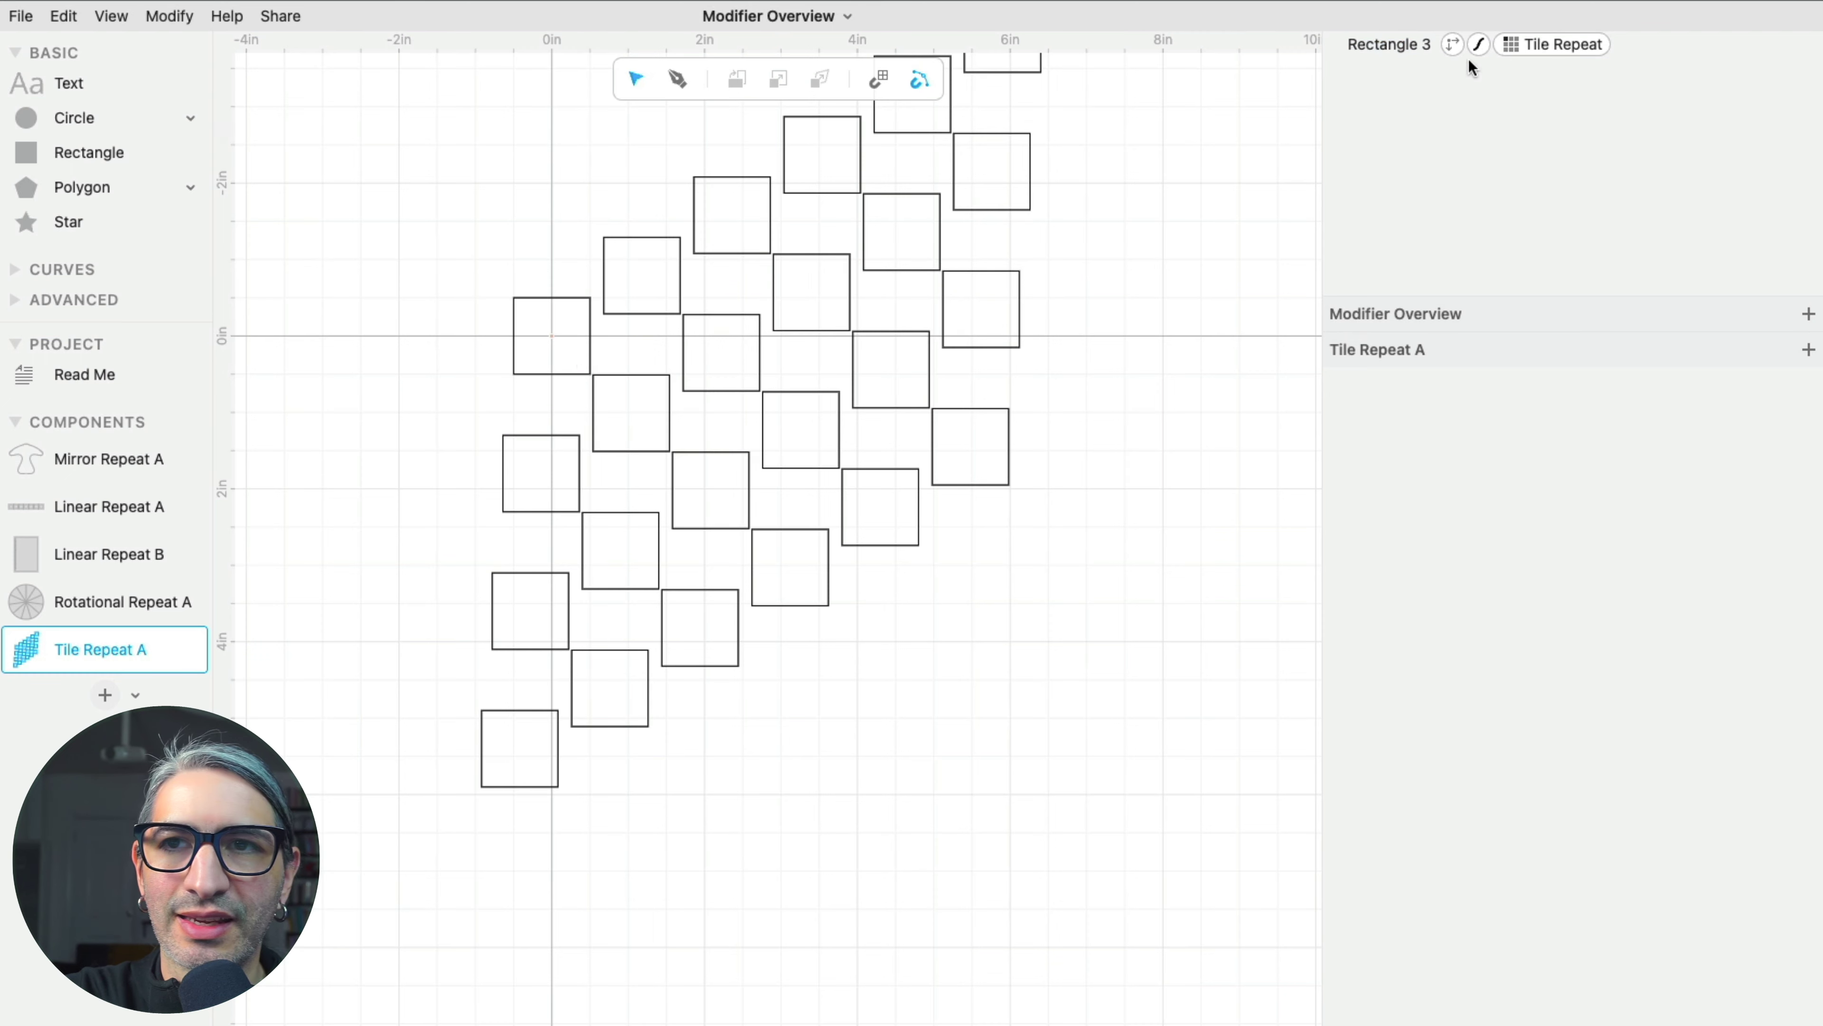
pyautogui.click(571, 314)
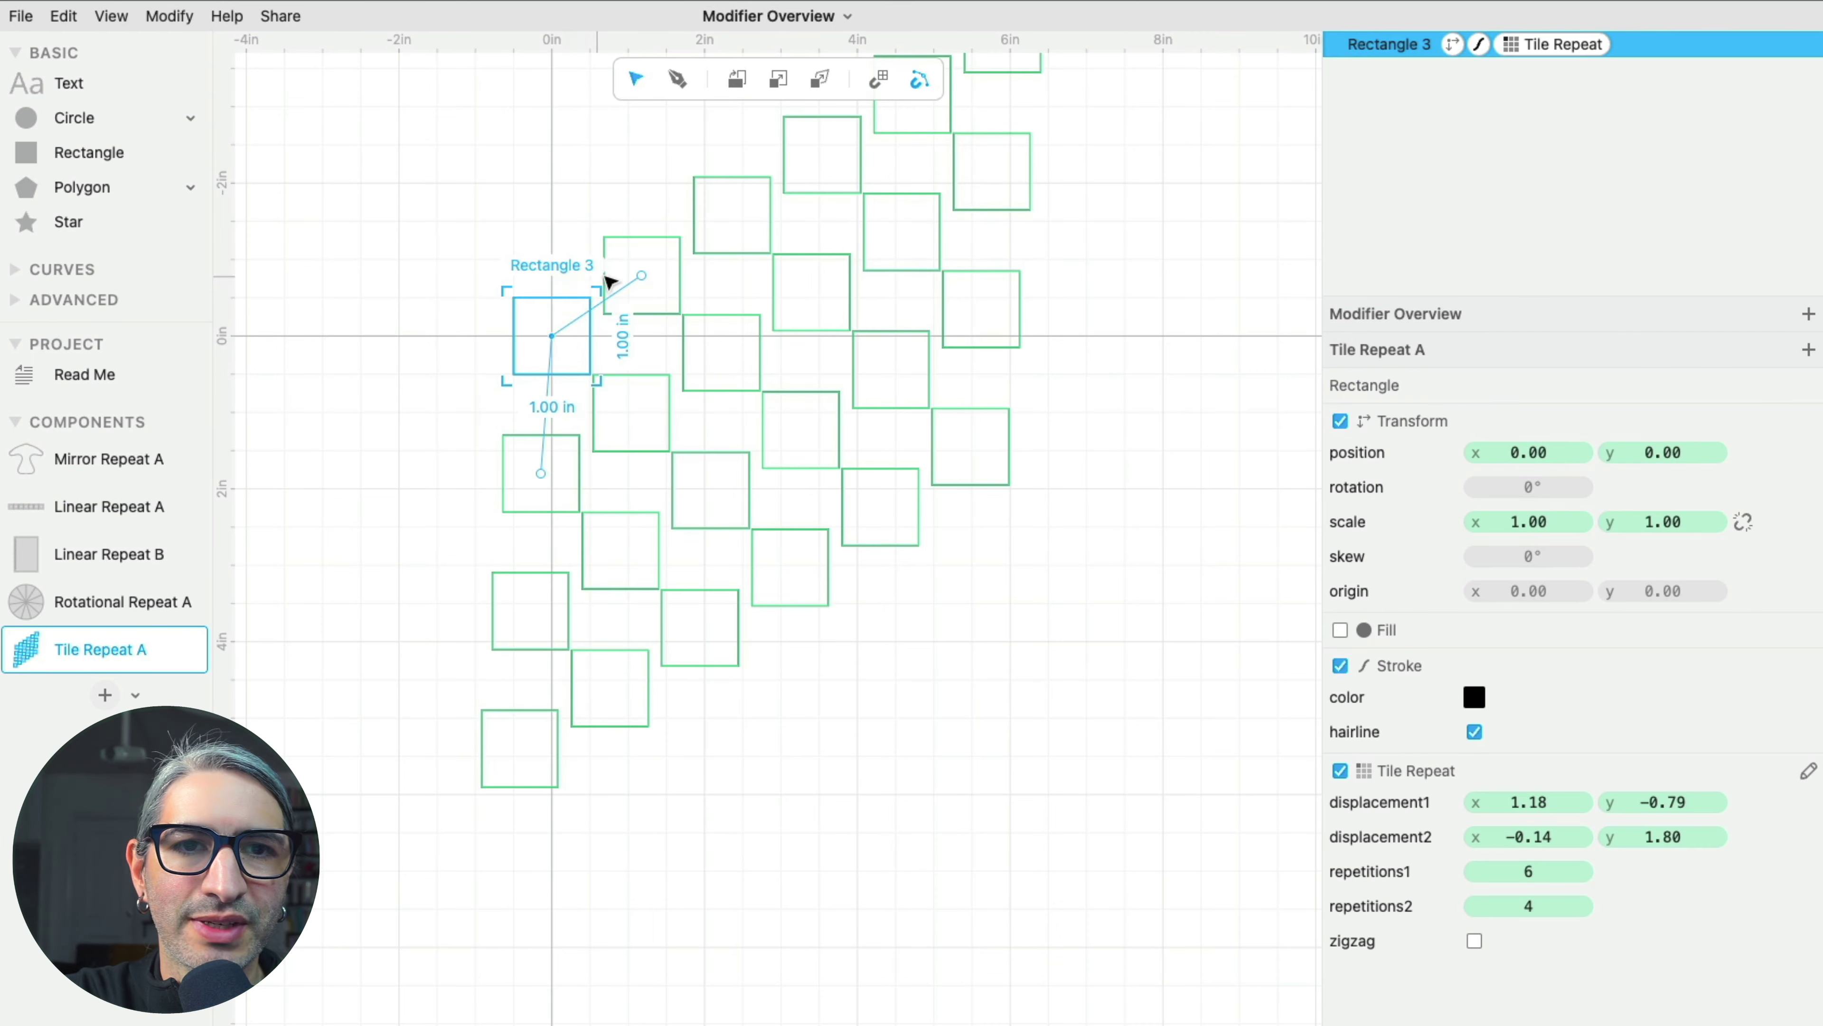
pyautogui.moveTo(610, 283); pyautogui.dragTo(611, 335)
pyautogui.moveTo(641, 276); pyautogui.dragTo(667, 336)
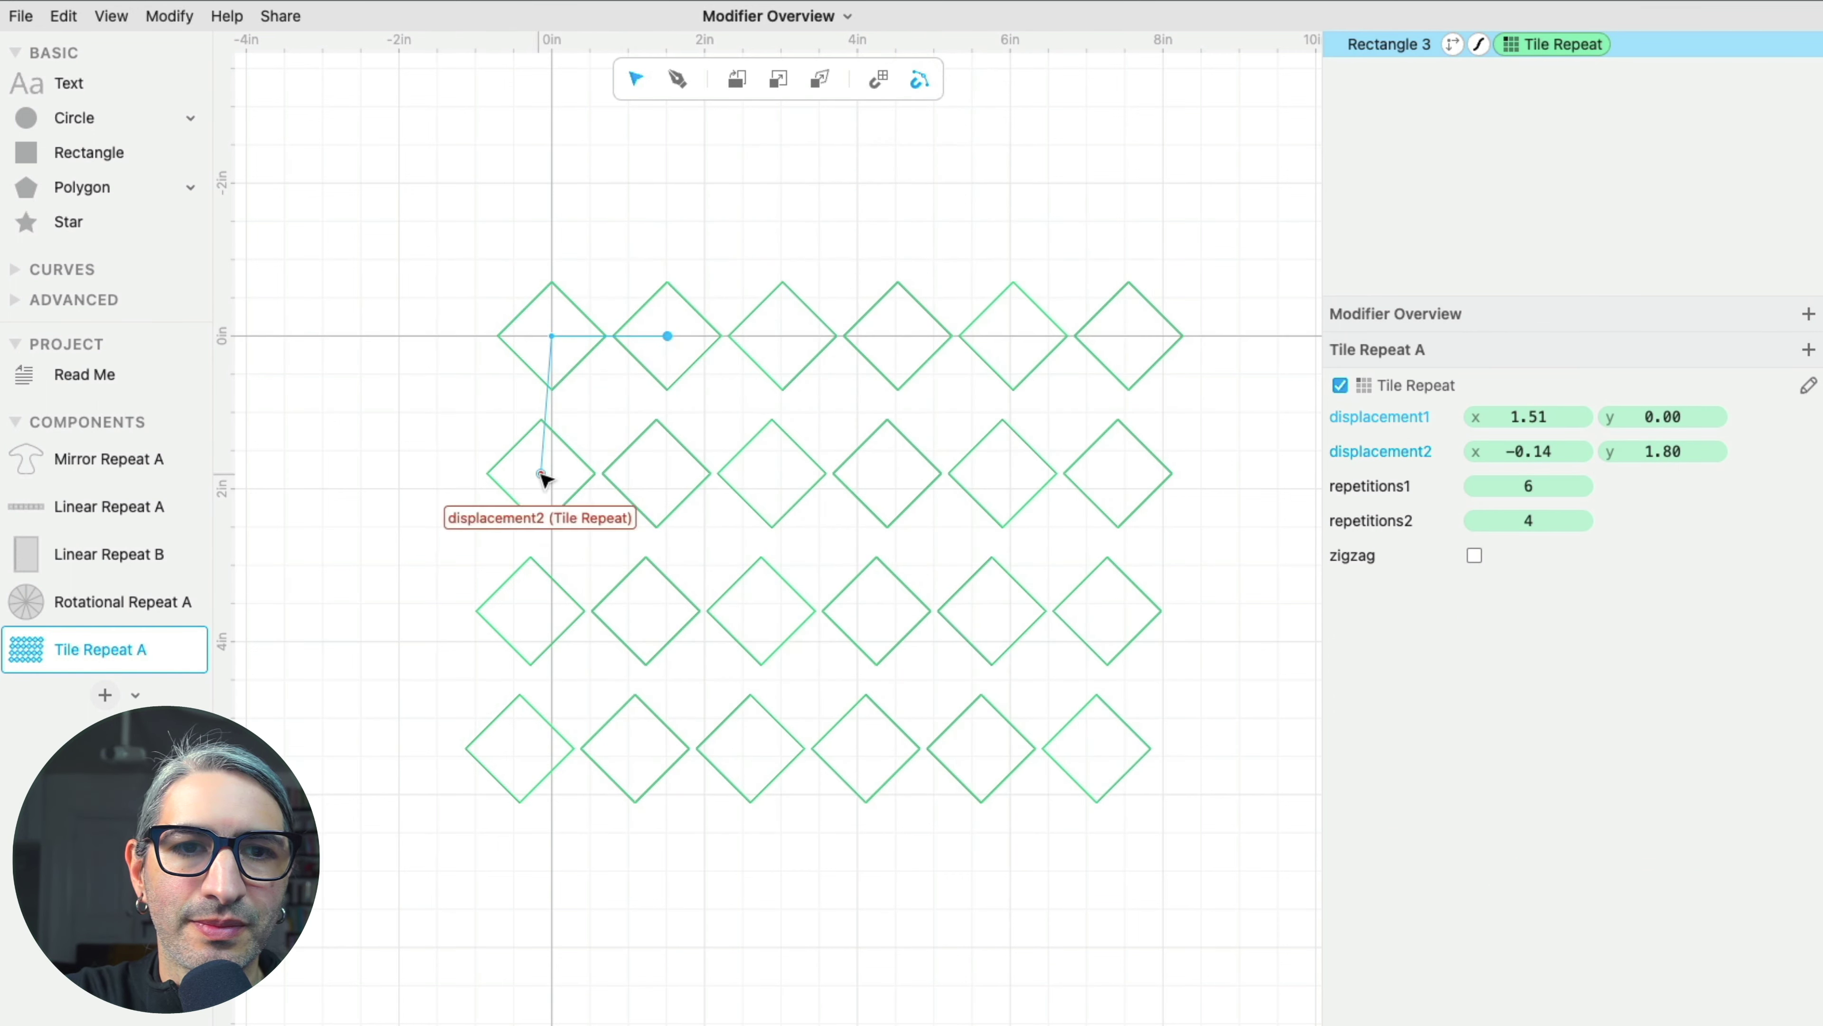
pyautogui.moveTo(540, 474); pyautogui.dragTo(558, 449)
pyautogui.click(776, 423)
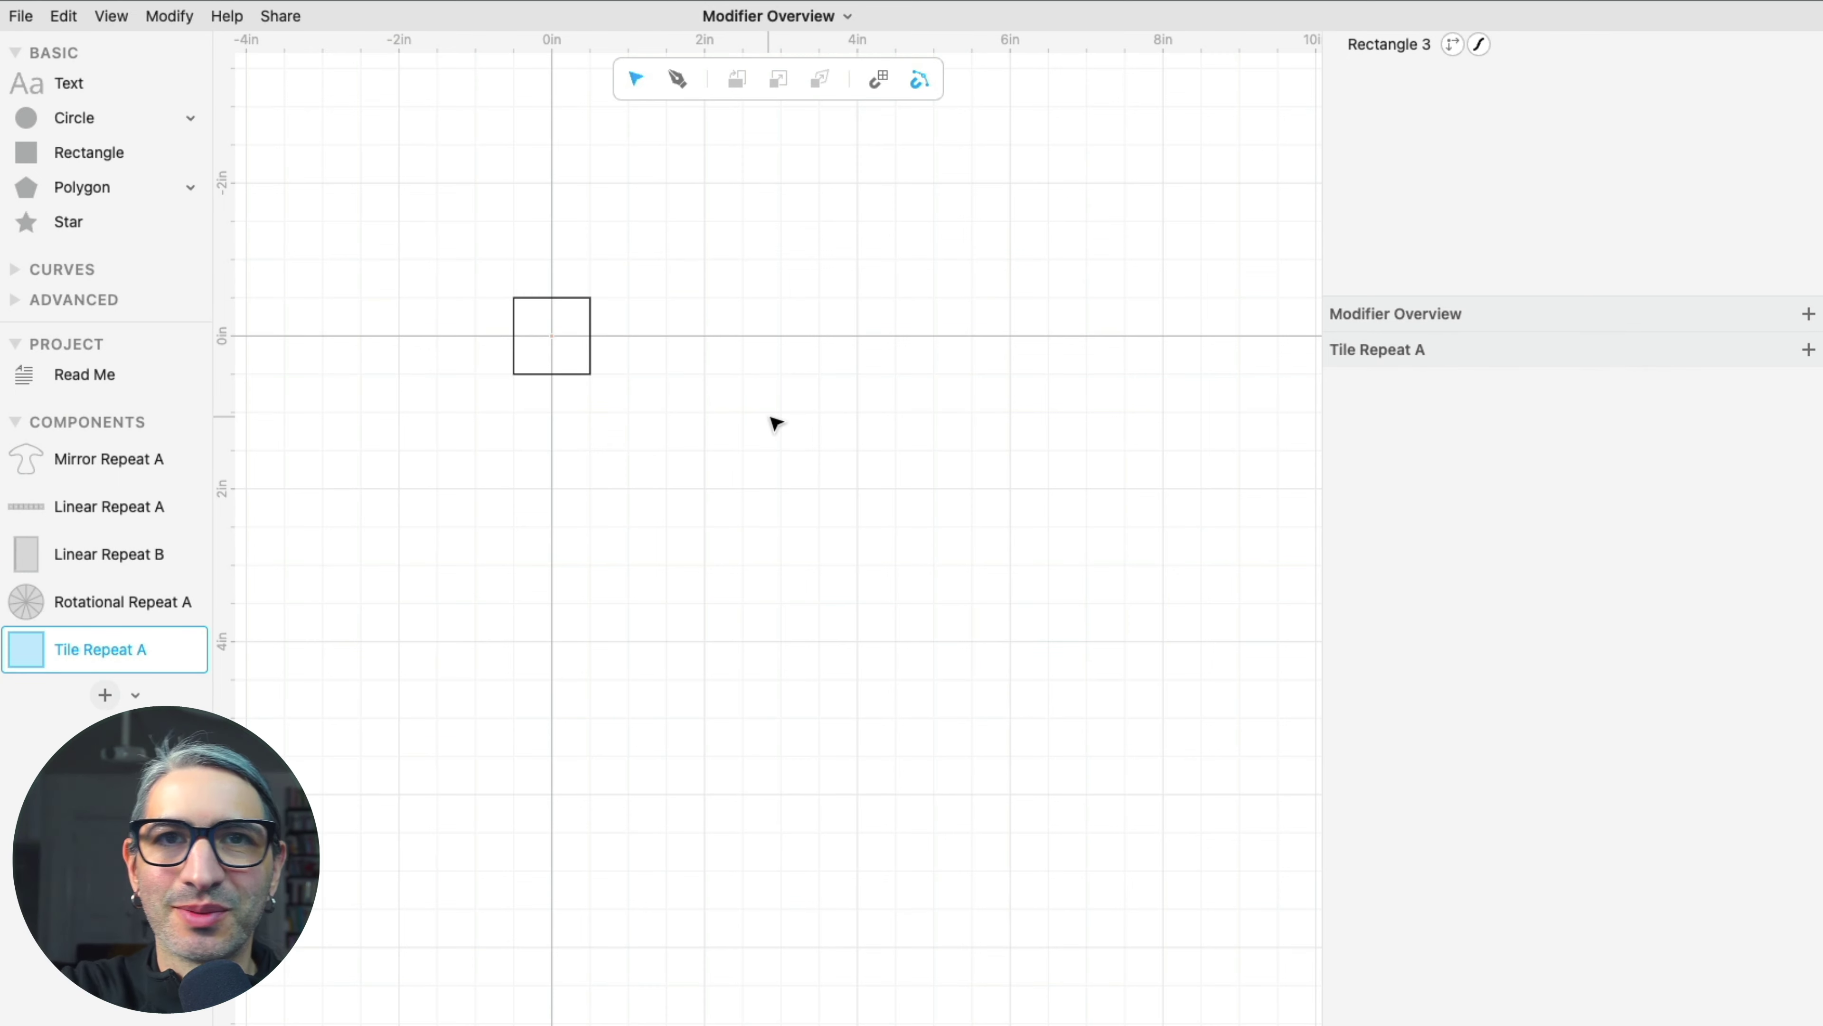
# - Apply a Linear Repeat to the square, making a row of six
pyautogui.moveTo(485, 227); pyautogui.dragTo(687, 427)
pyautogui.click(169, 16)
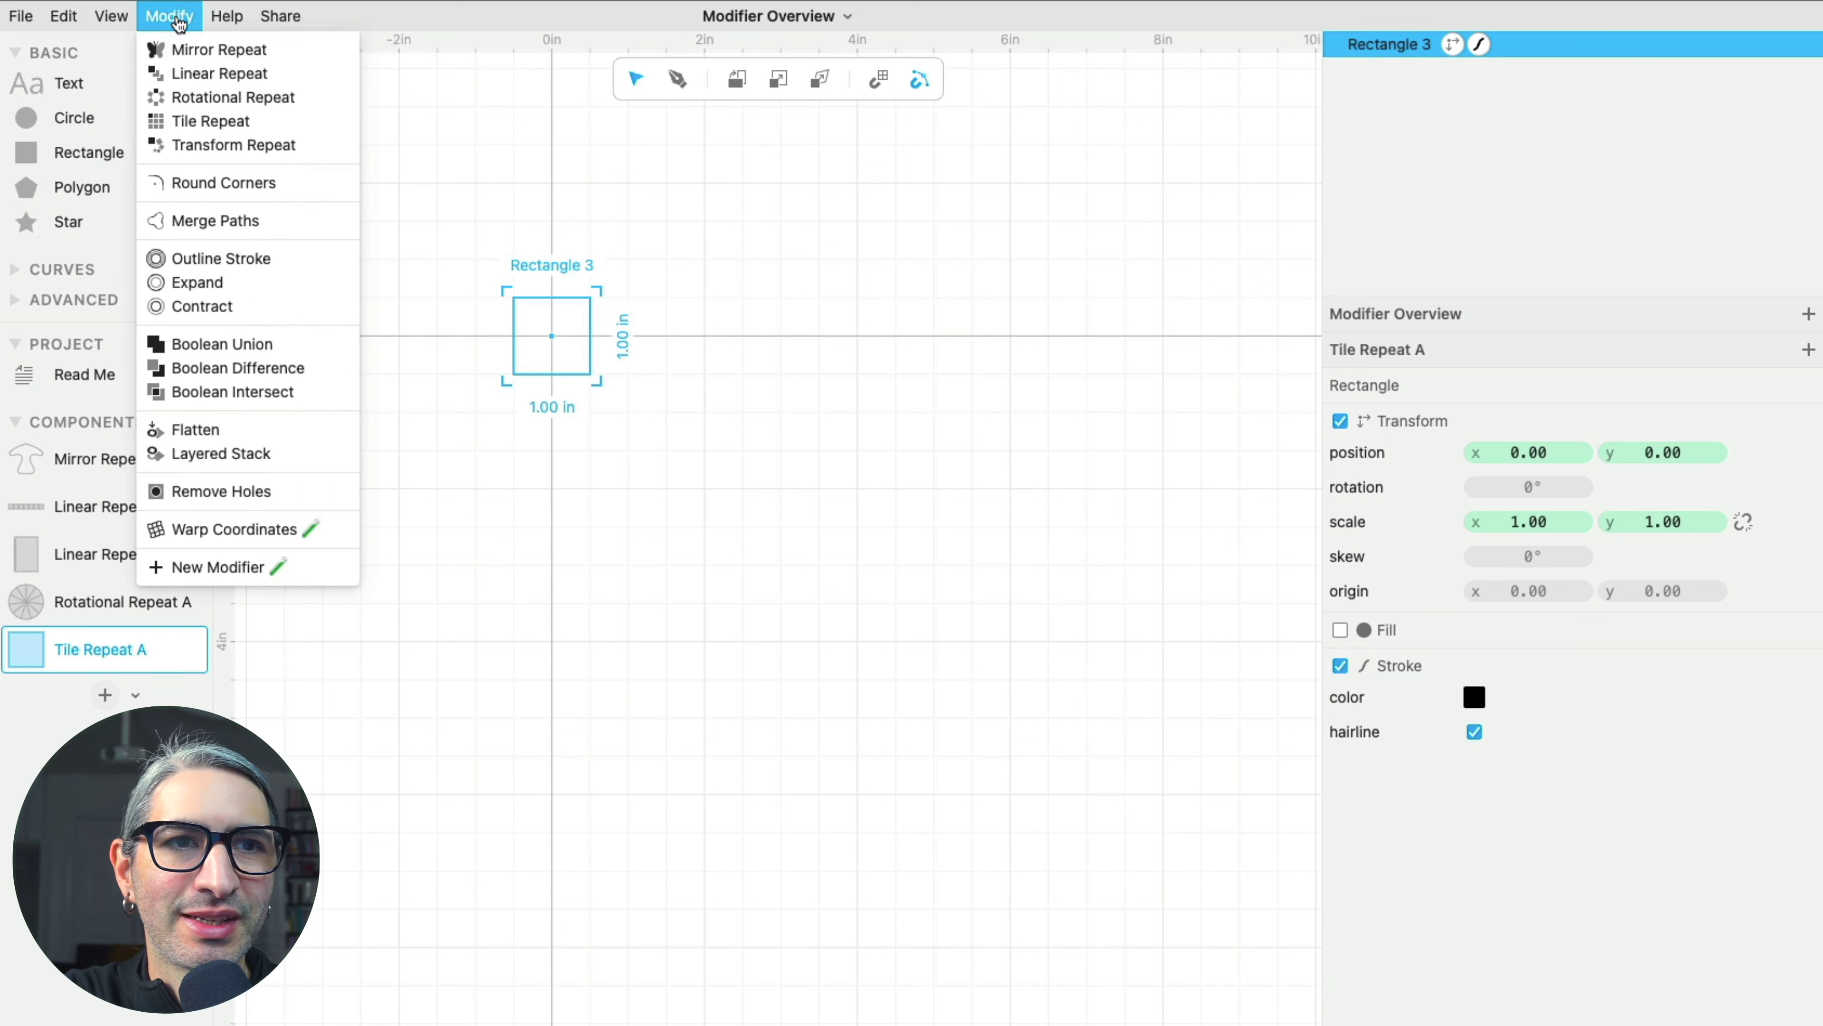
pyautogui.click(215, 73)
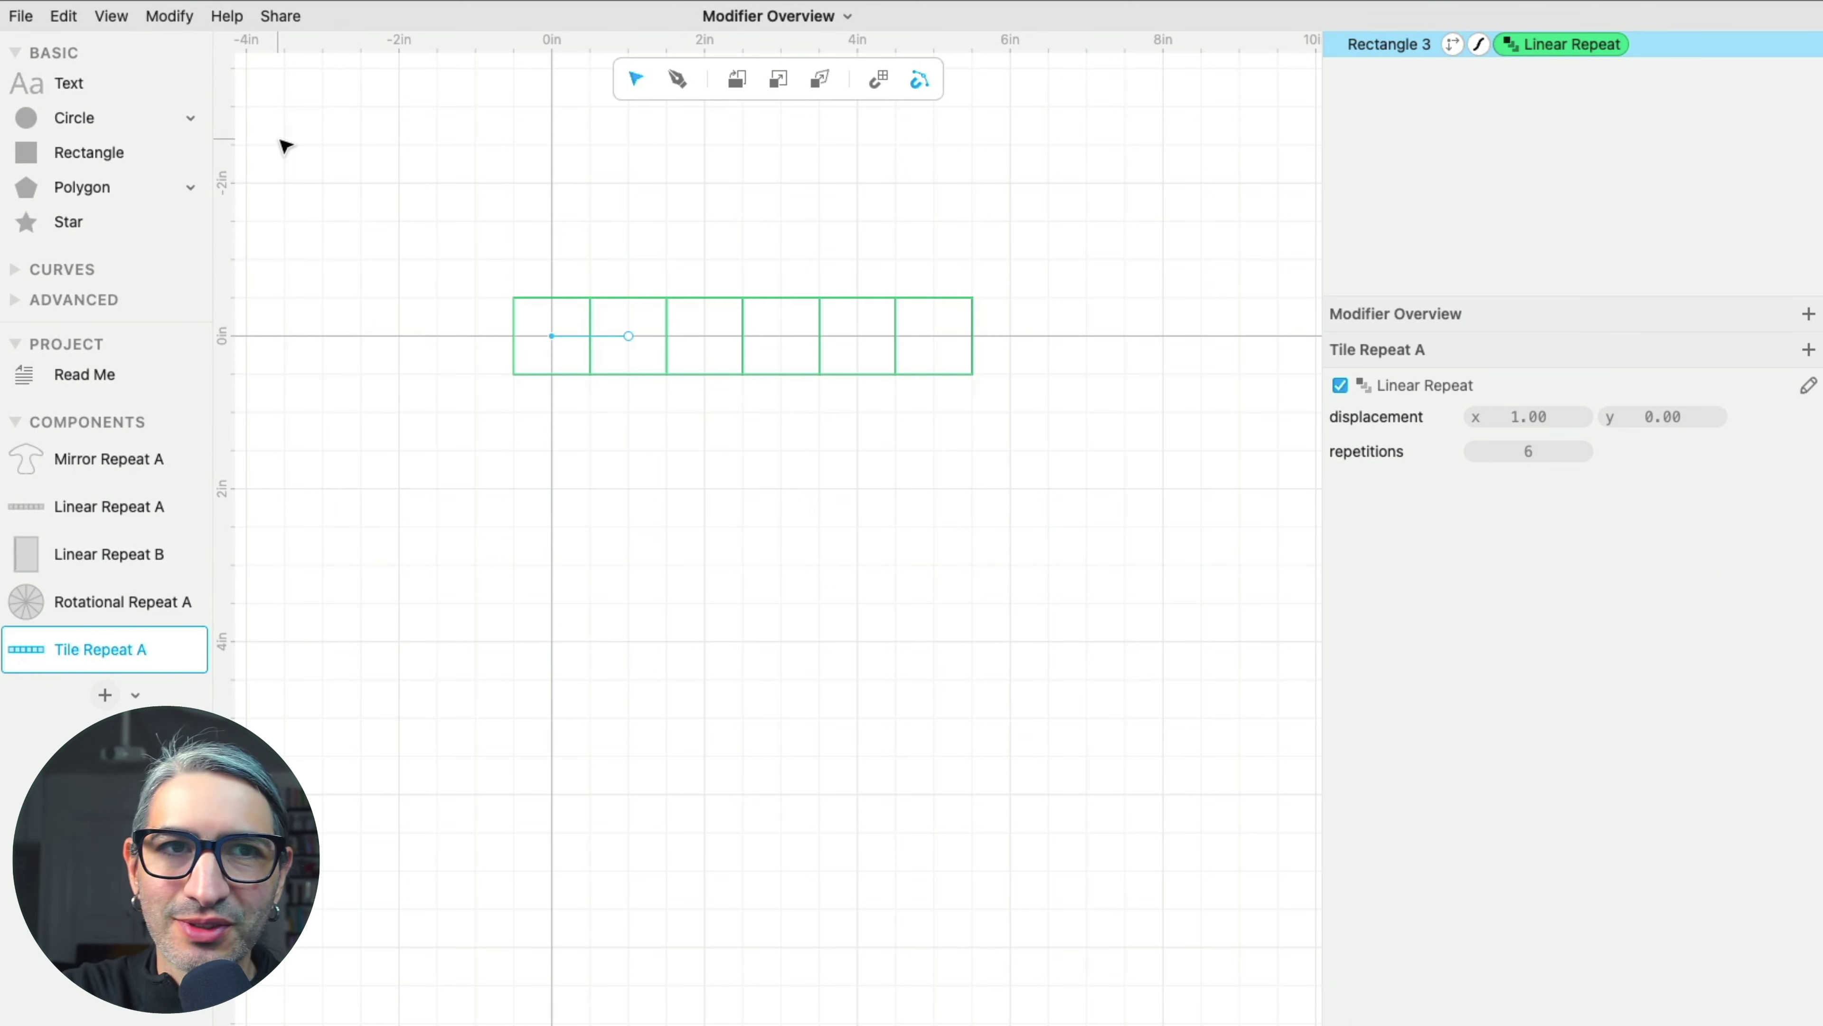
# - Add a second Linear Repeat and drag its handle down to stack the row into a 6×6 grid
pyautogui.click(366, 238)
pyautogui.moveTo(391, 198); pyautogui.dragTo(1062, 522)
pyautogui.click(169, 16)
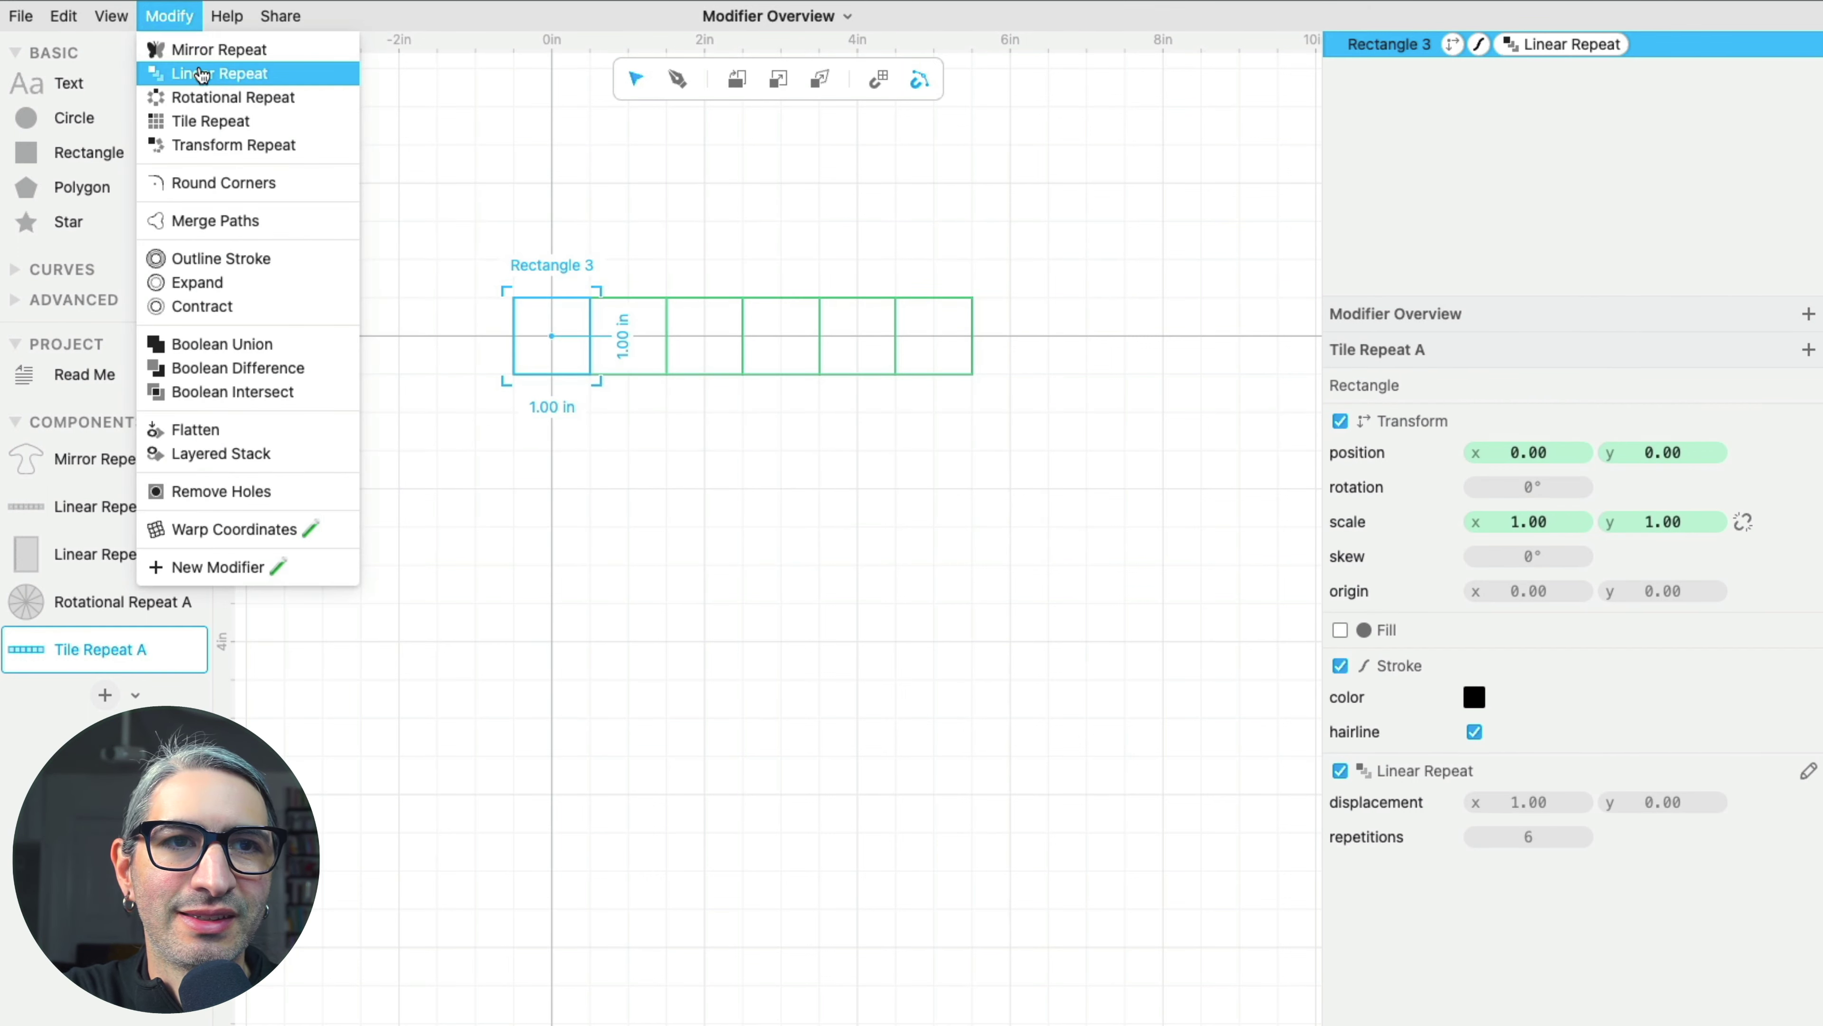
pyautogui.click(219, 71)
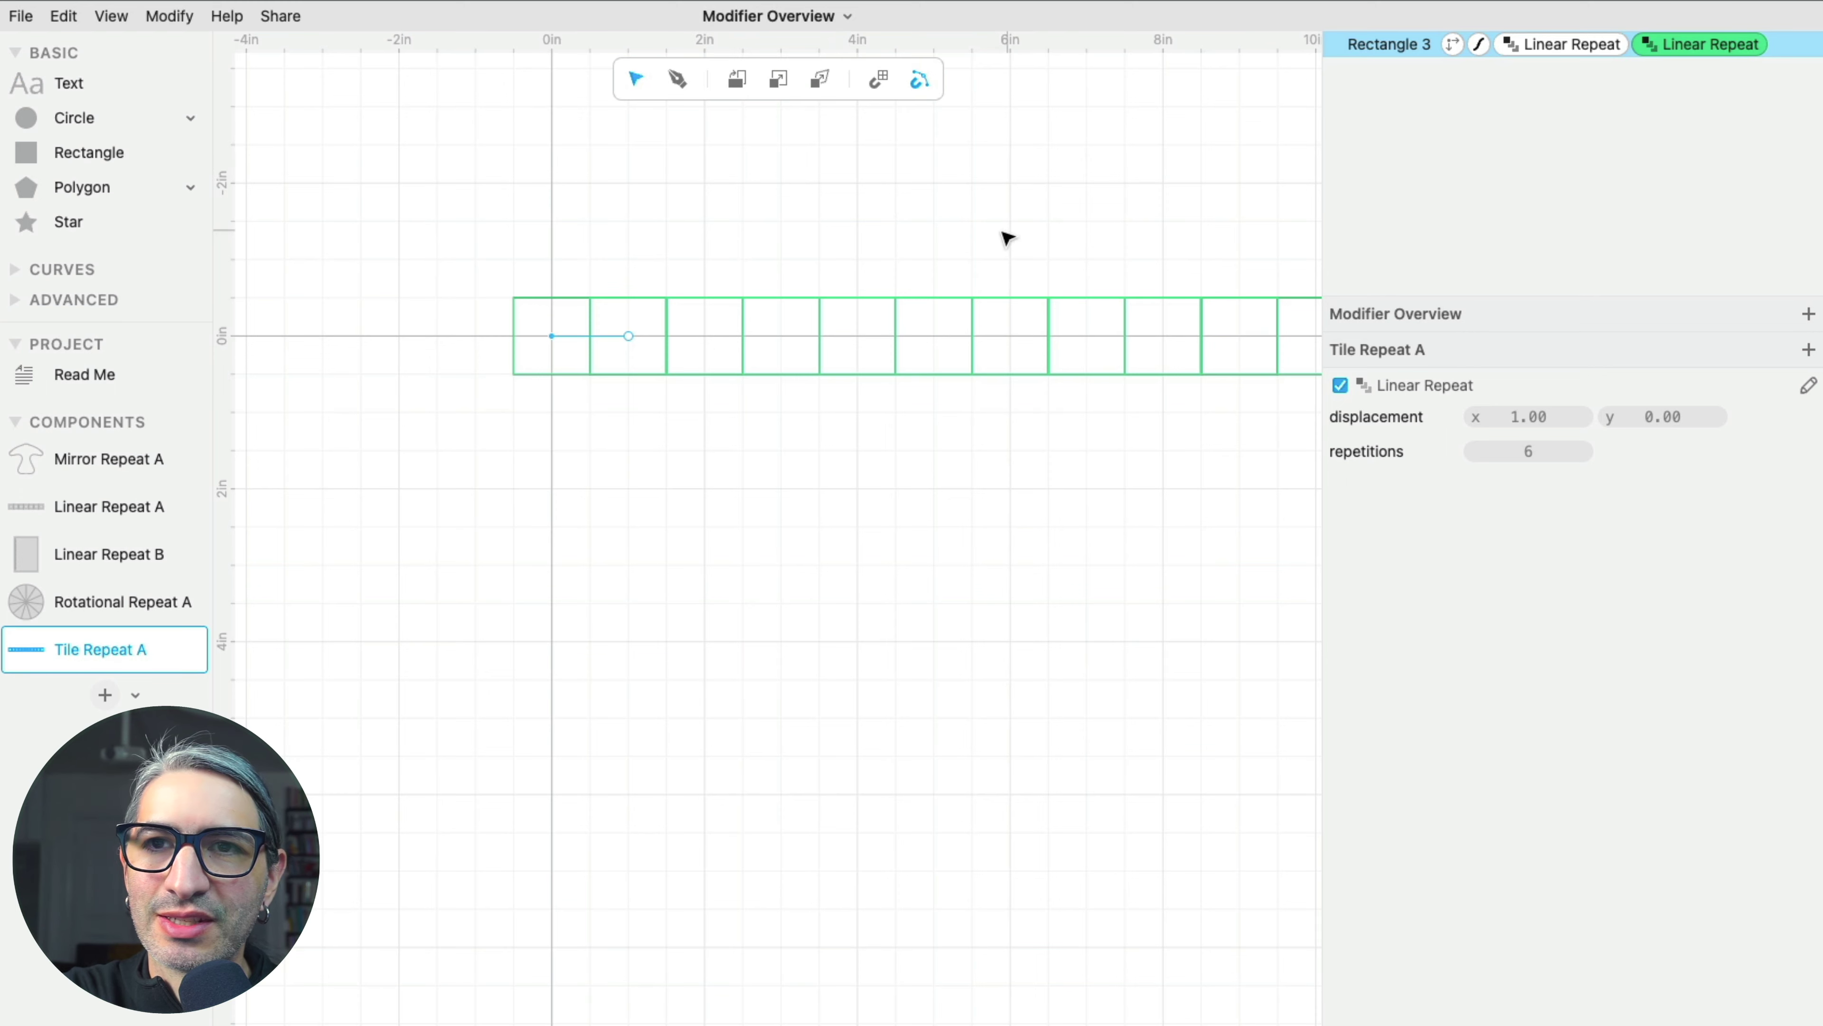
pyautogui.click(630, 337)
pyautogui.moveTo(629, 336); pyautogui.dragTo(554, 419)
# - Increase the first linear repeat from 6 to 9 columns
pyautogui.click(1533, 45)
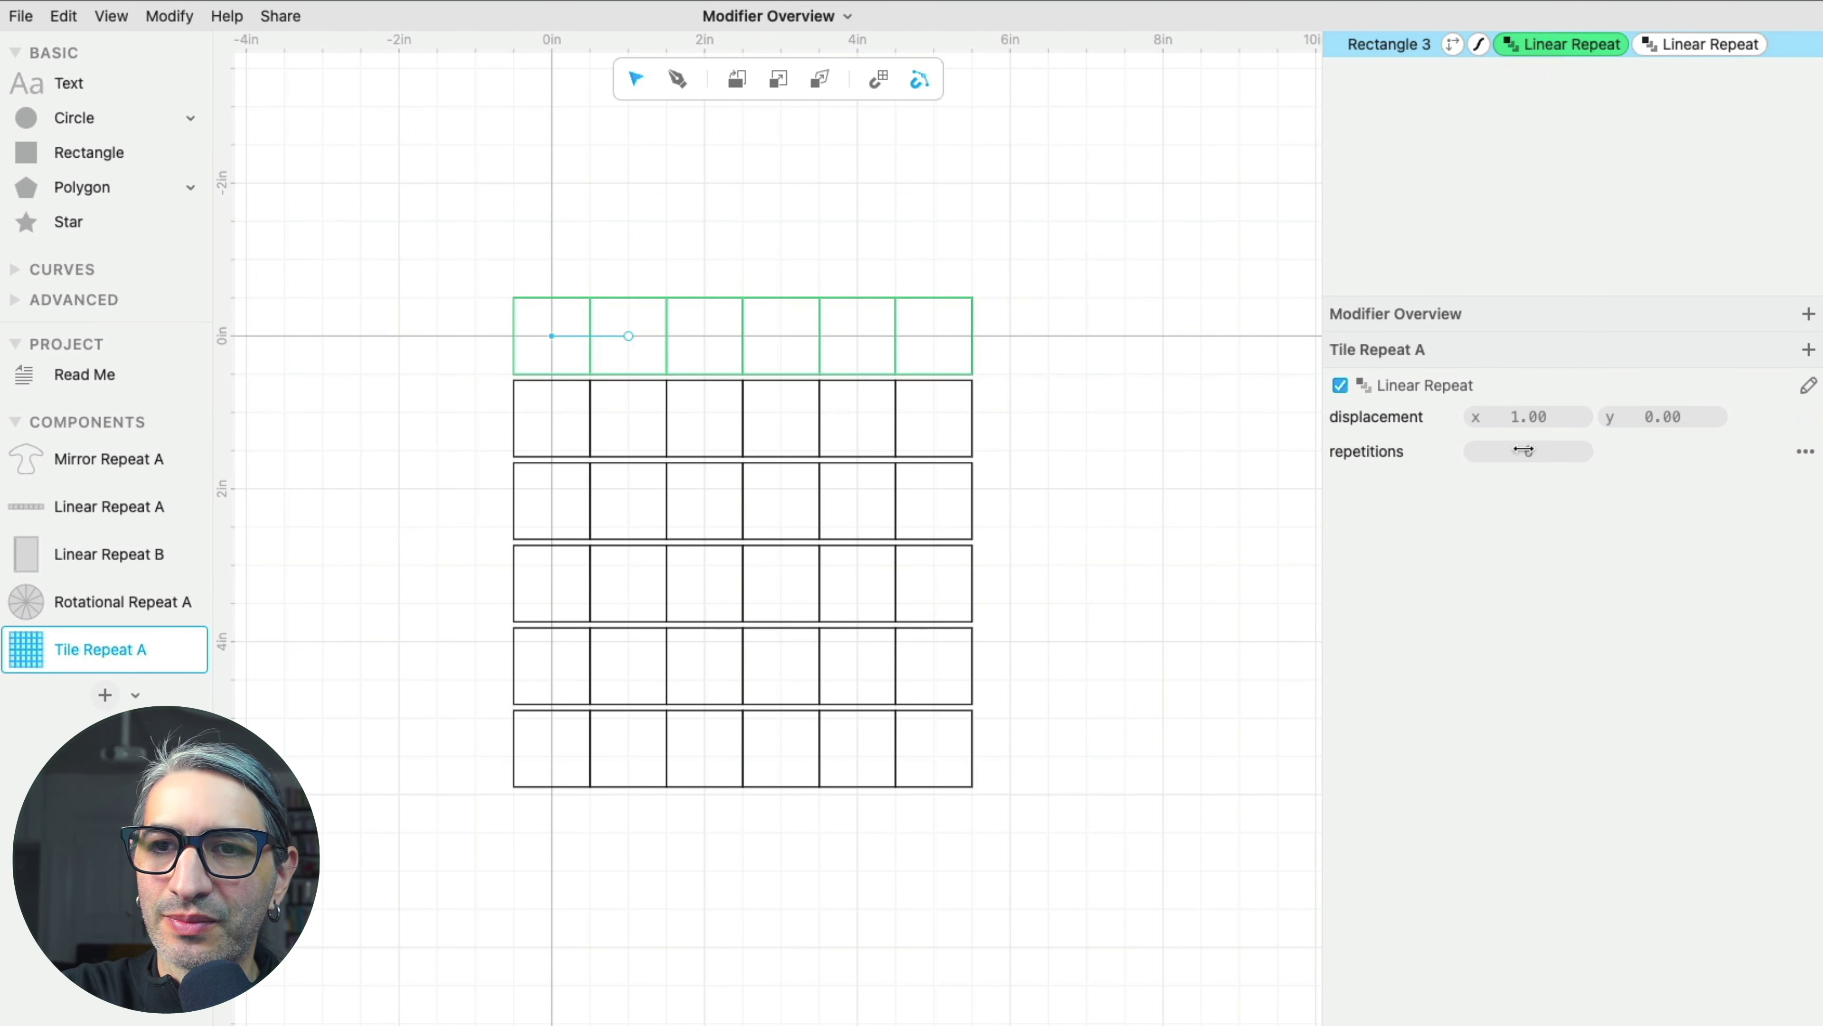
pyautogui.moveTo(1523, 450); pyautogui.dragTo(1534, 437)
pyautogui.click(1705, 45)
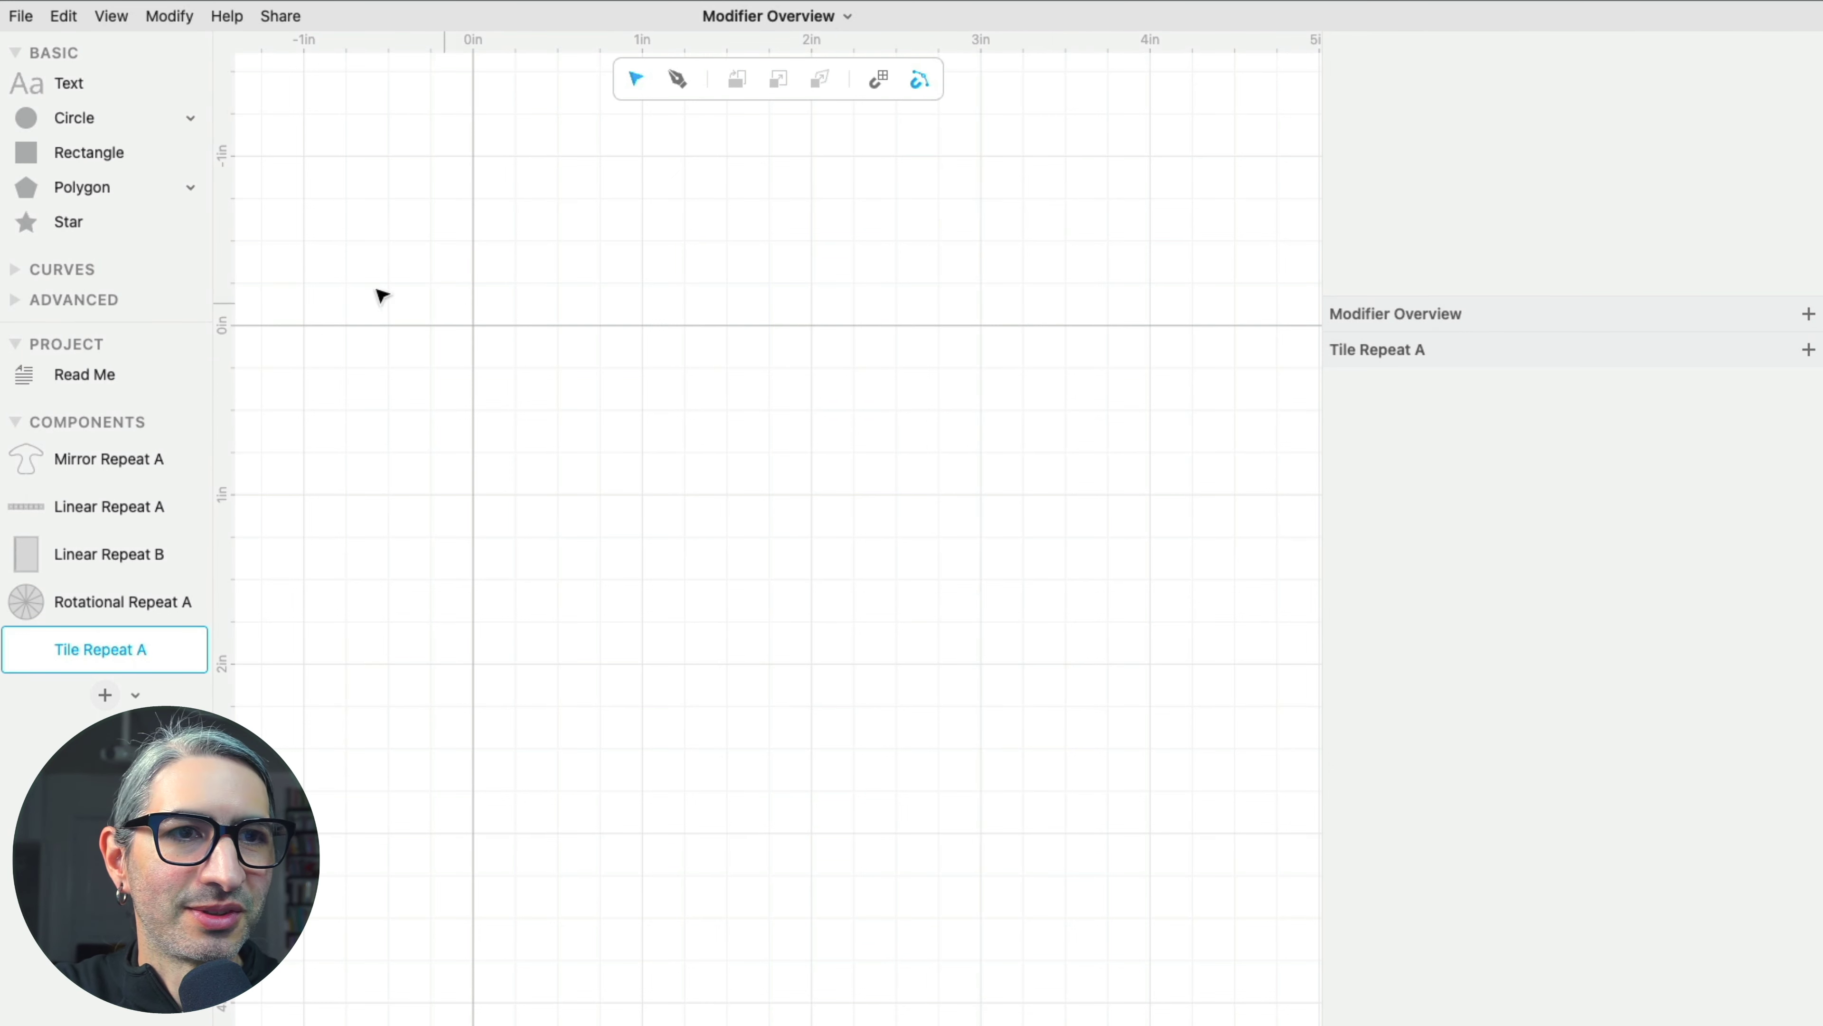
# - Place a six-sided polygon at the origin and apply Tile Repeat to it
pyautogui.moveTo(27, 185); pyautogui.dragTo(473, 326)
pyautogui.moveTo(1532, 415); pyautogui.dragTo(1535, 416)
pyautogui.click(1041, 446)
pyautogui.click(440, 262)
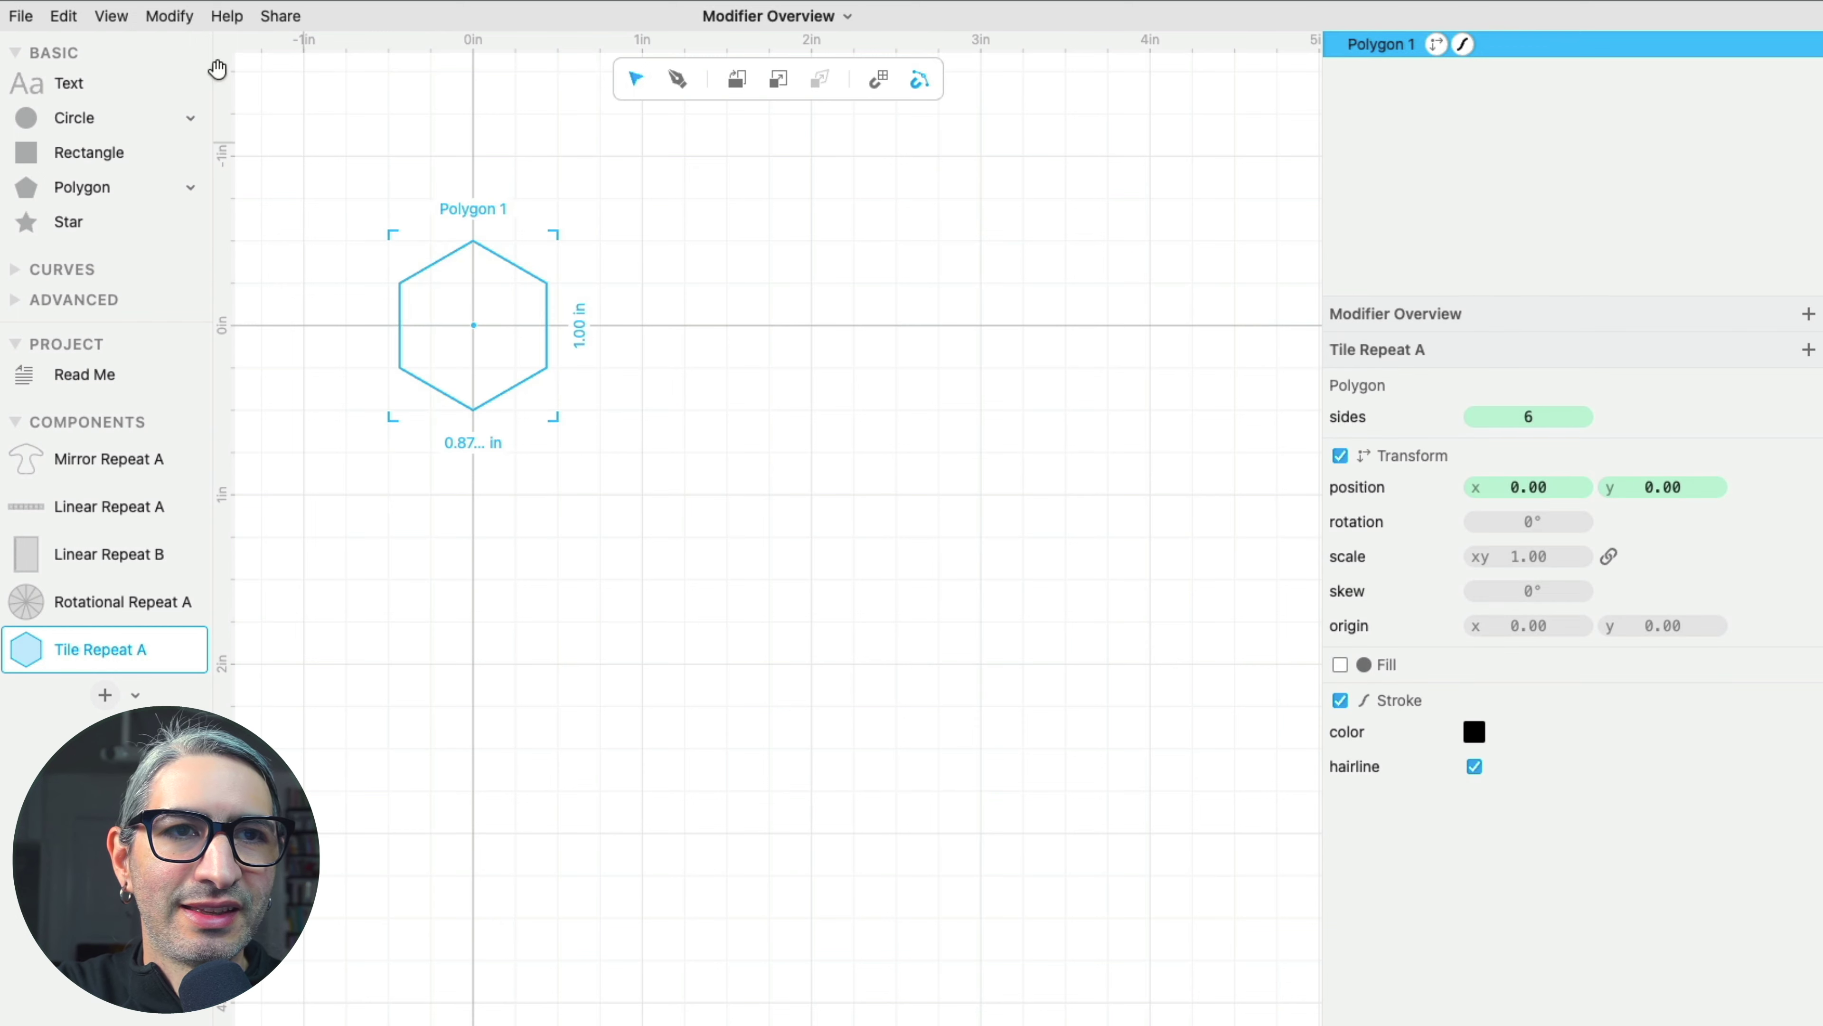
pyautogui.click(169, 16)
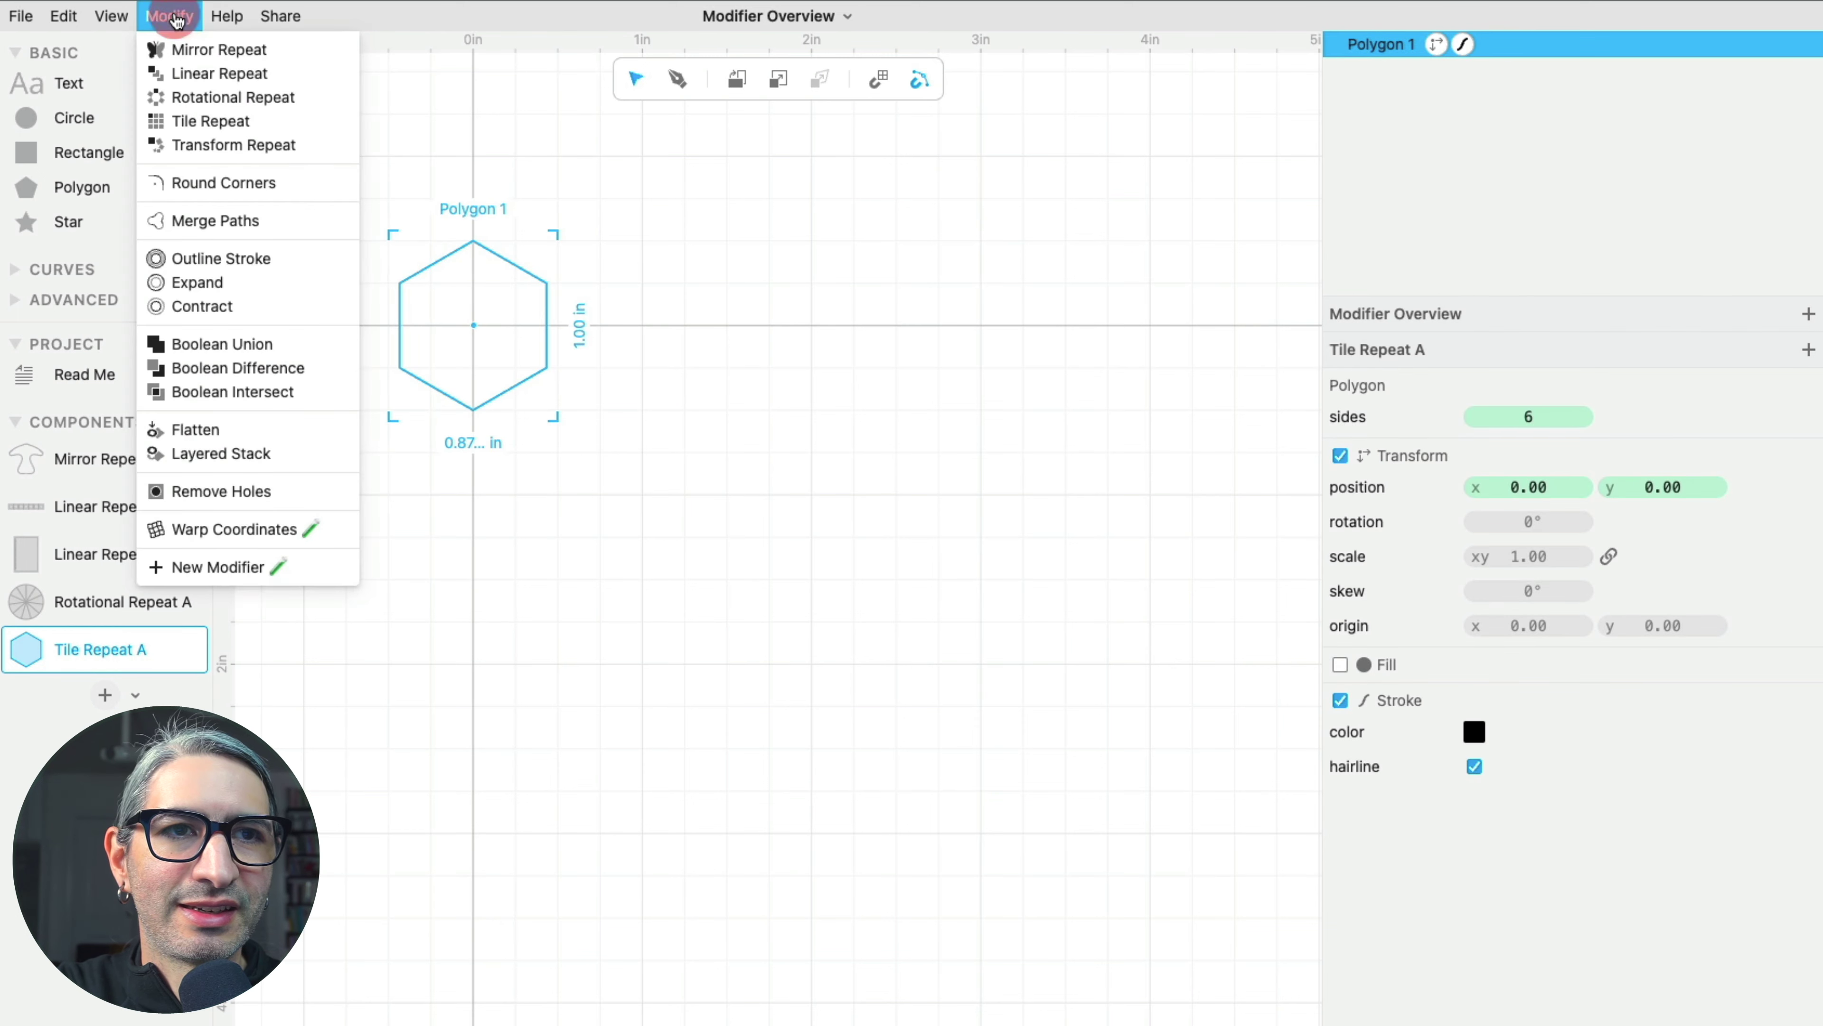
pyautogui.click(200, 122)
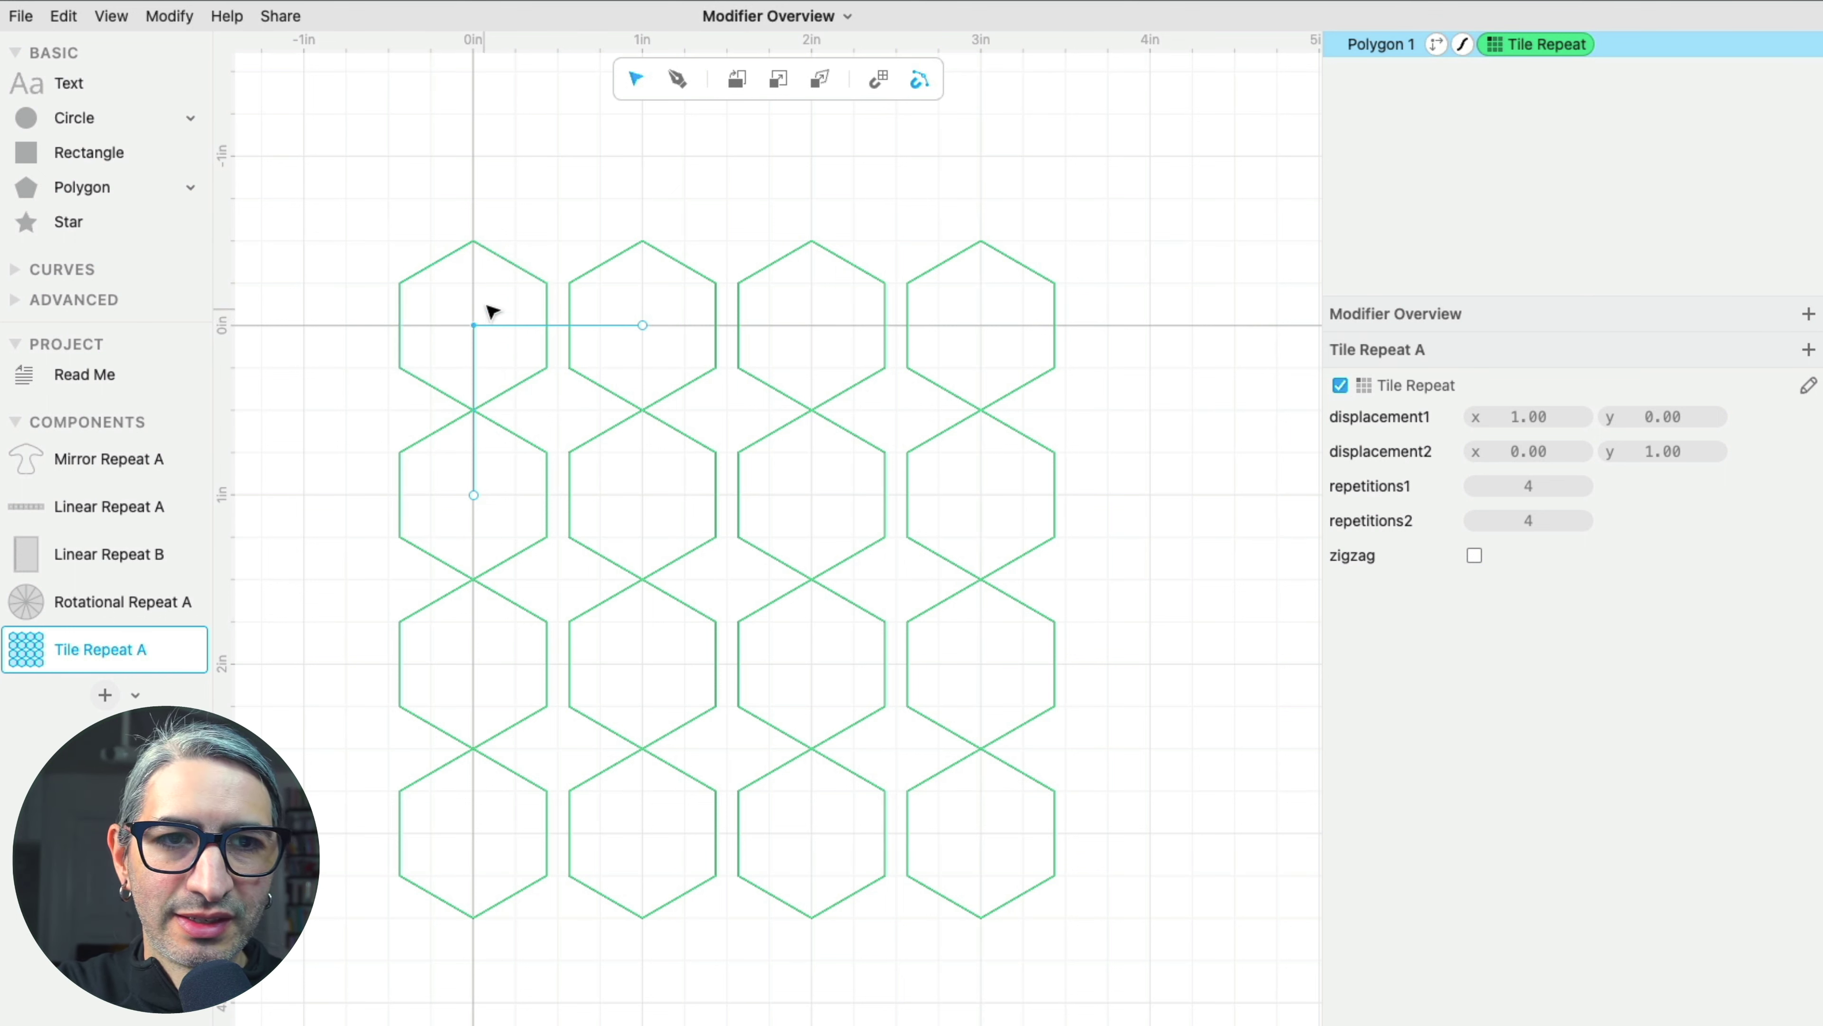
# - Move the transform centre to the top-left vertex and set displacements to 0.87, 0 and 0.43, 0.75
pyautogui.press('ctrl')
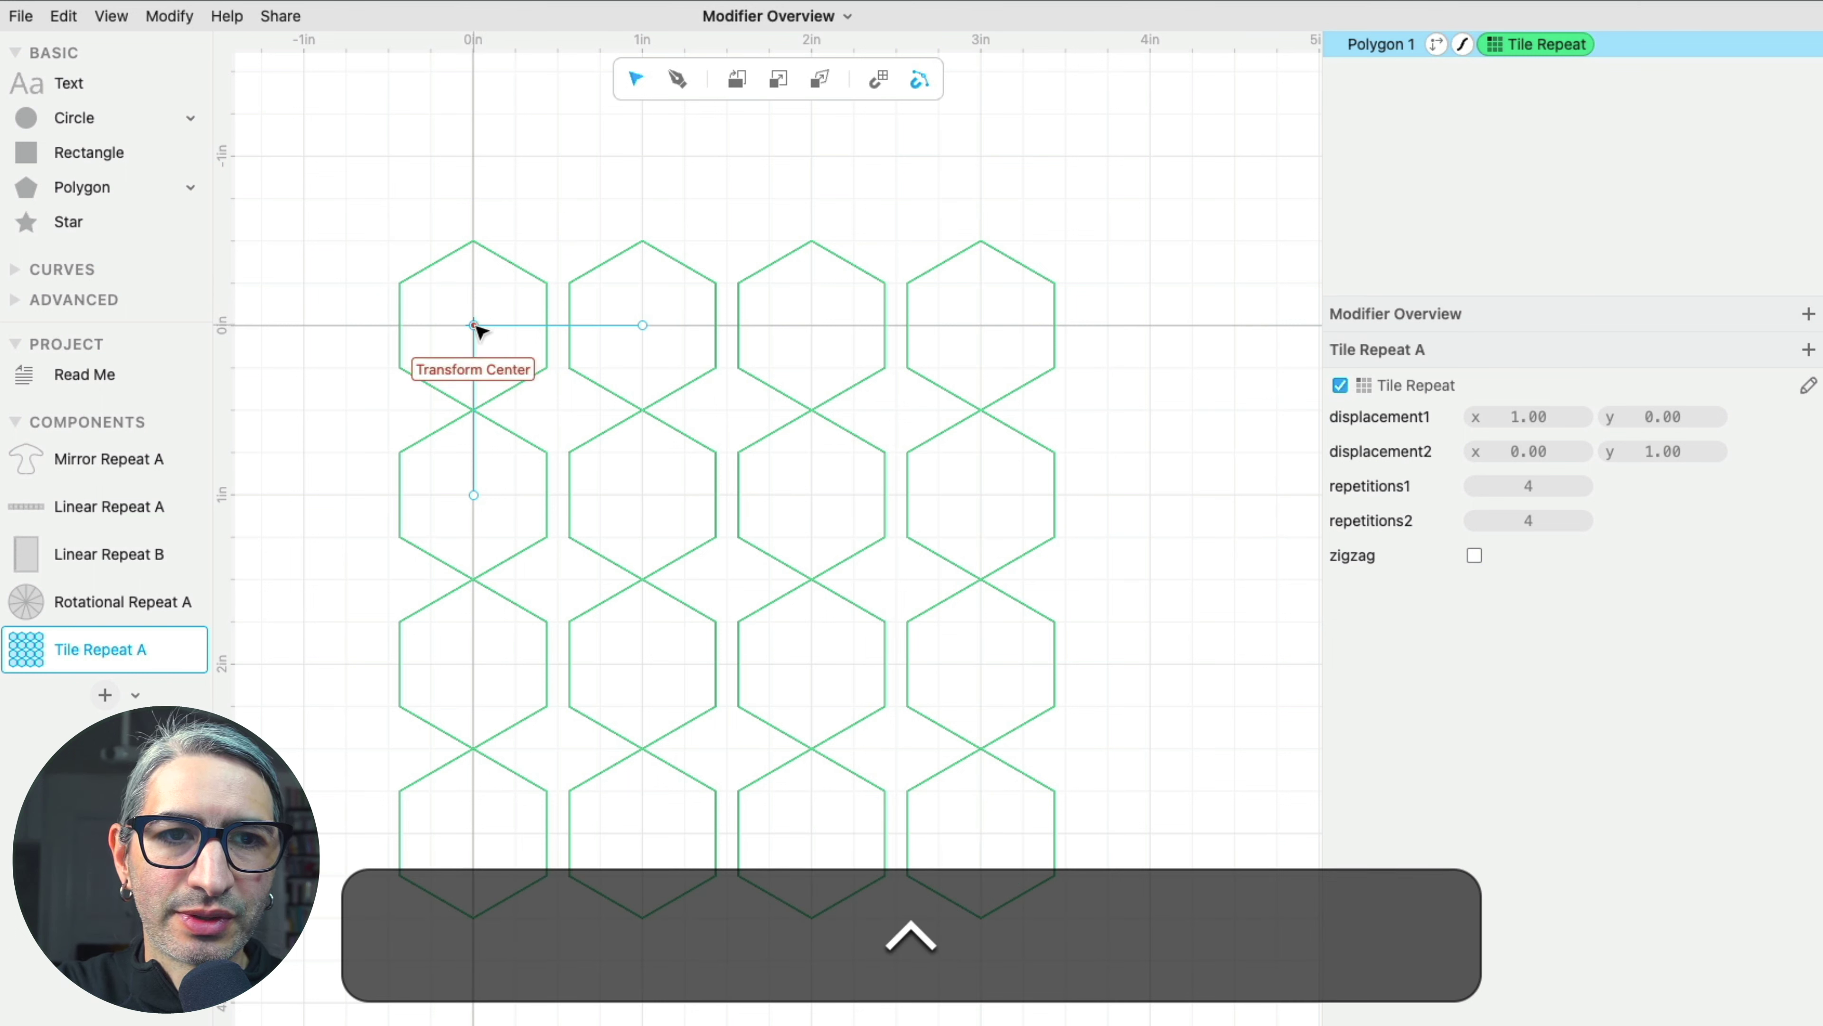
pyautogui.moveTo(474, 325); pyautogui.dragTo(407, 285)
pyautogui.moveTo(569, 282); pyautogui.dragTo(547, 283)
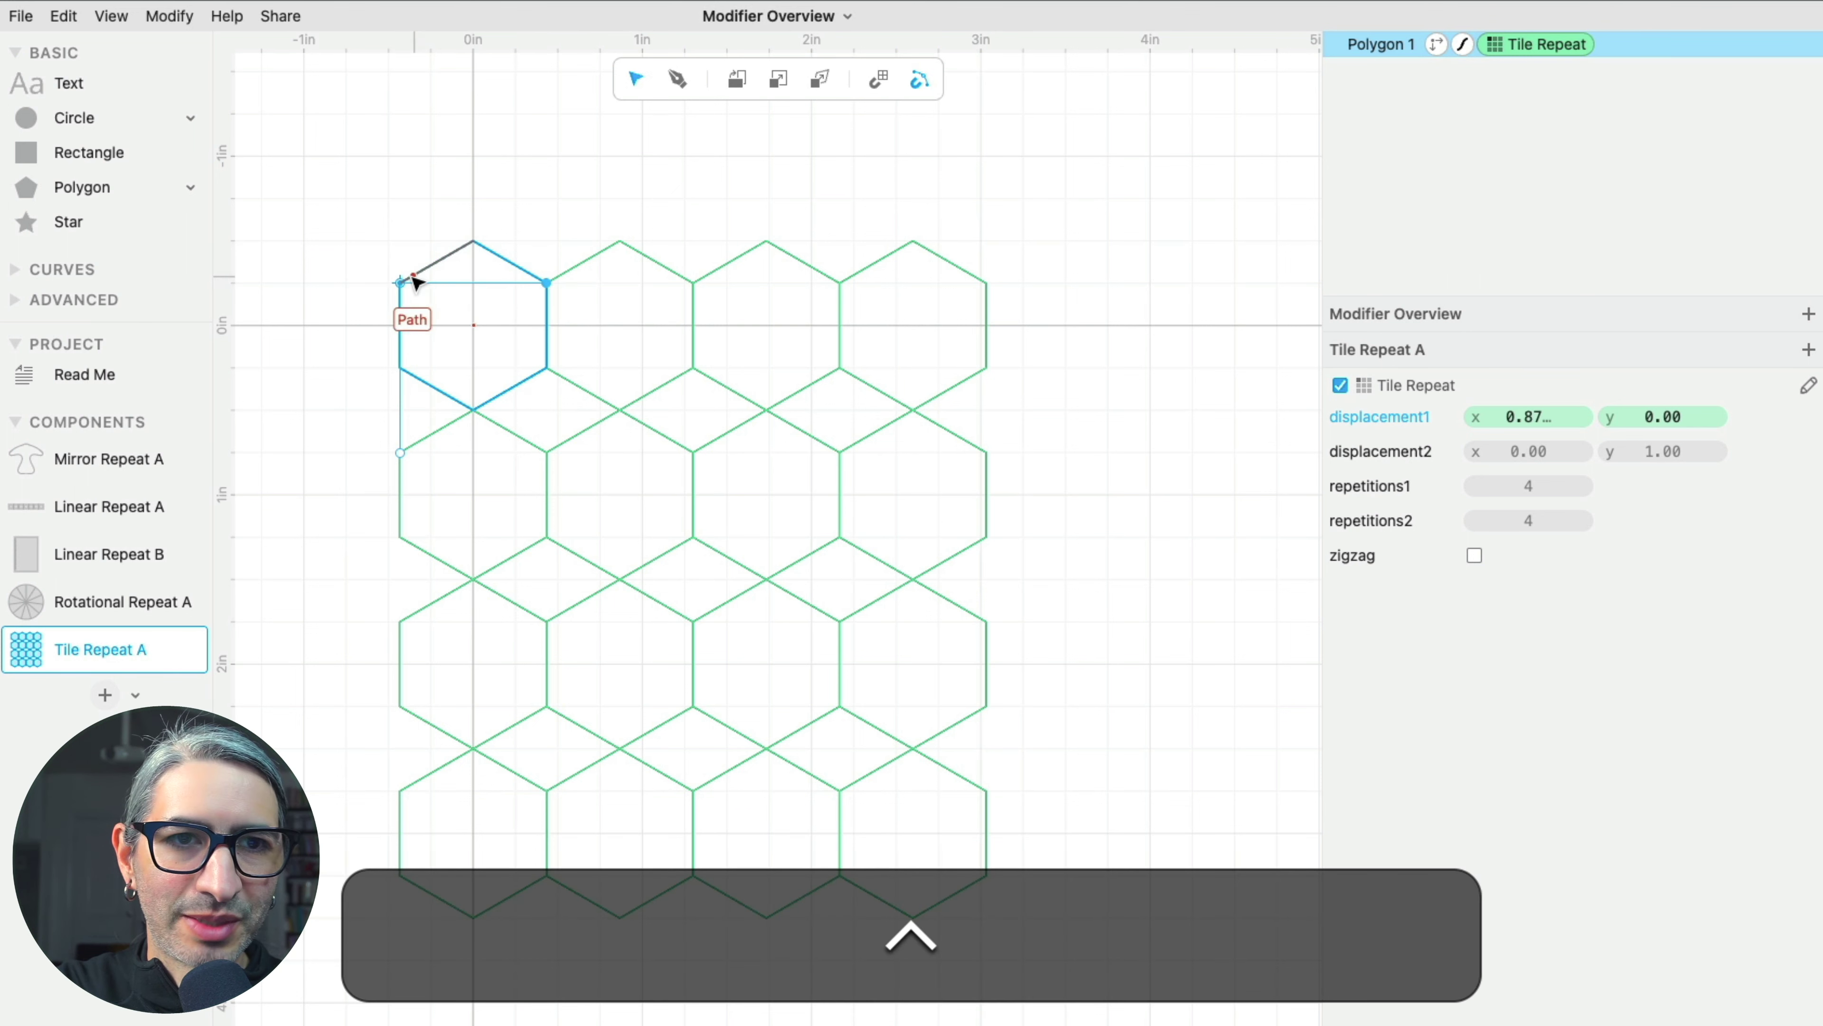
pyautogui.moveTo(403, 282); pyautogui.dragTo(479, 262)
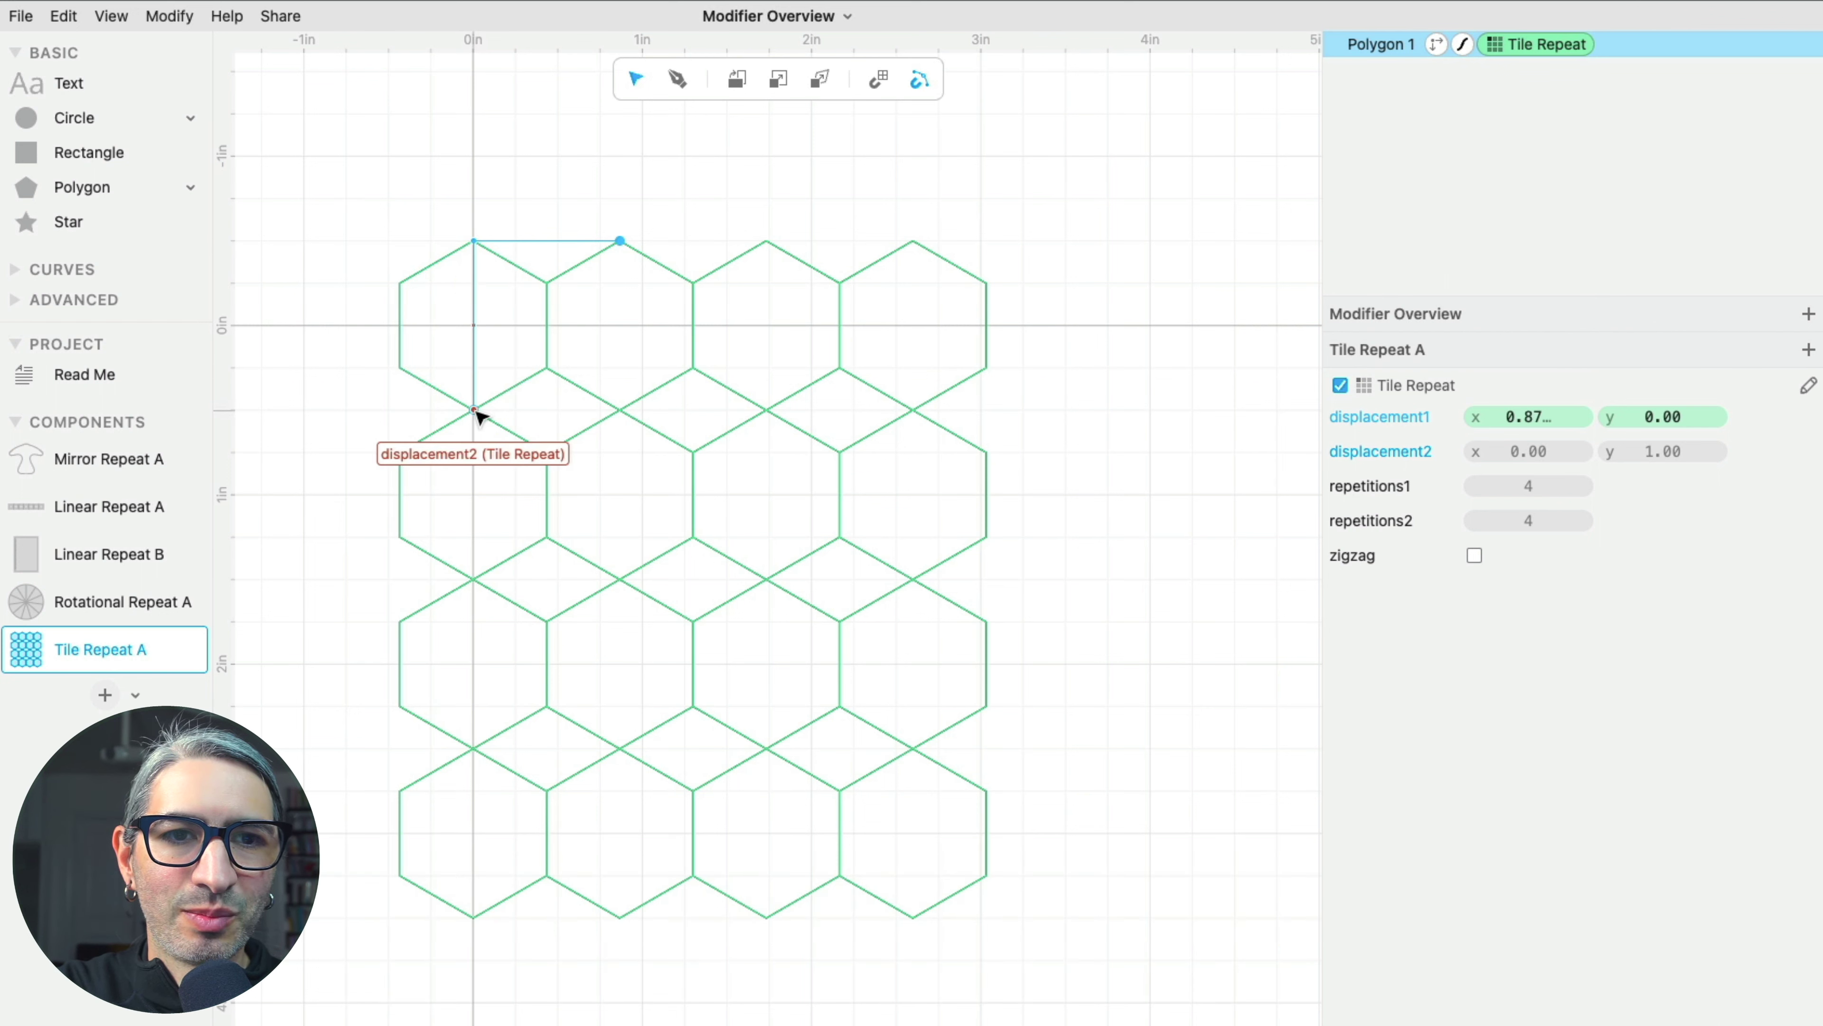
pyautogui.moveTo(475, 409); pyautogui.dragTo(545, 370)
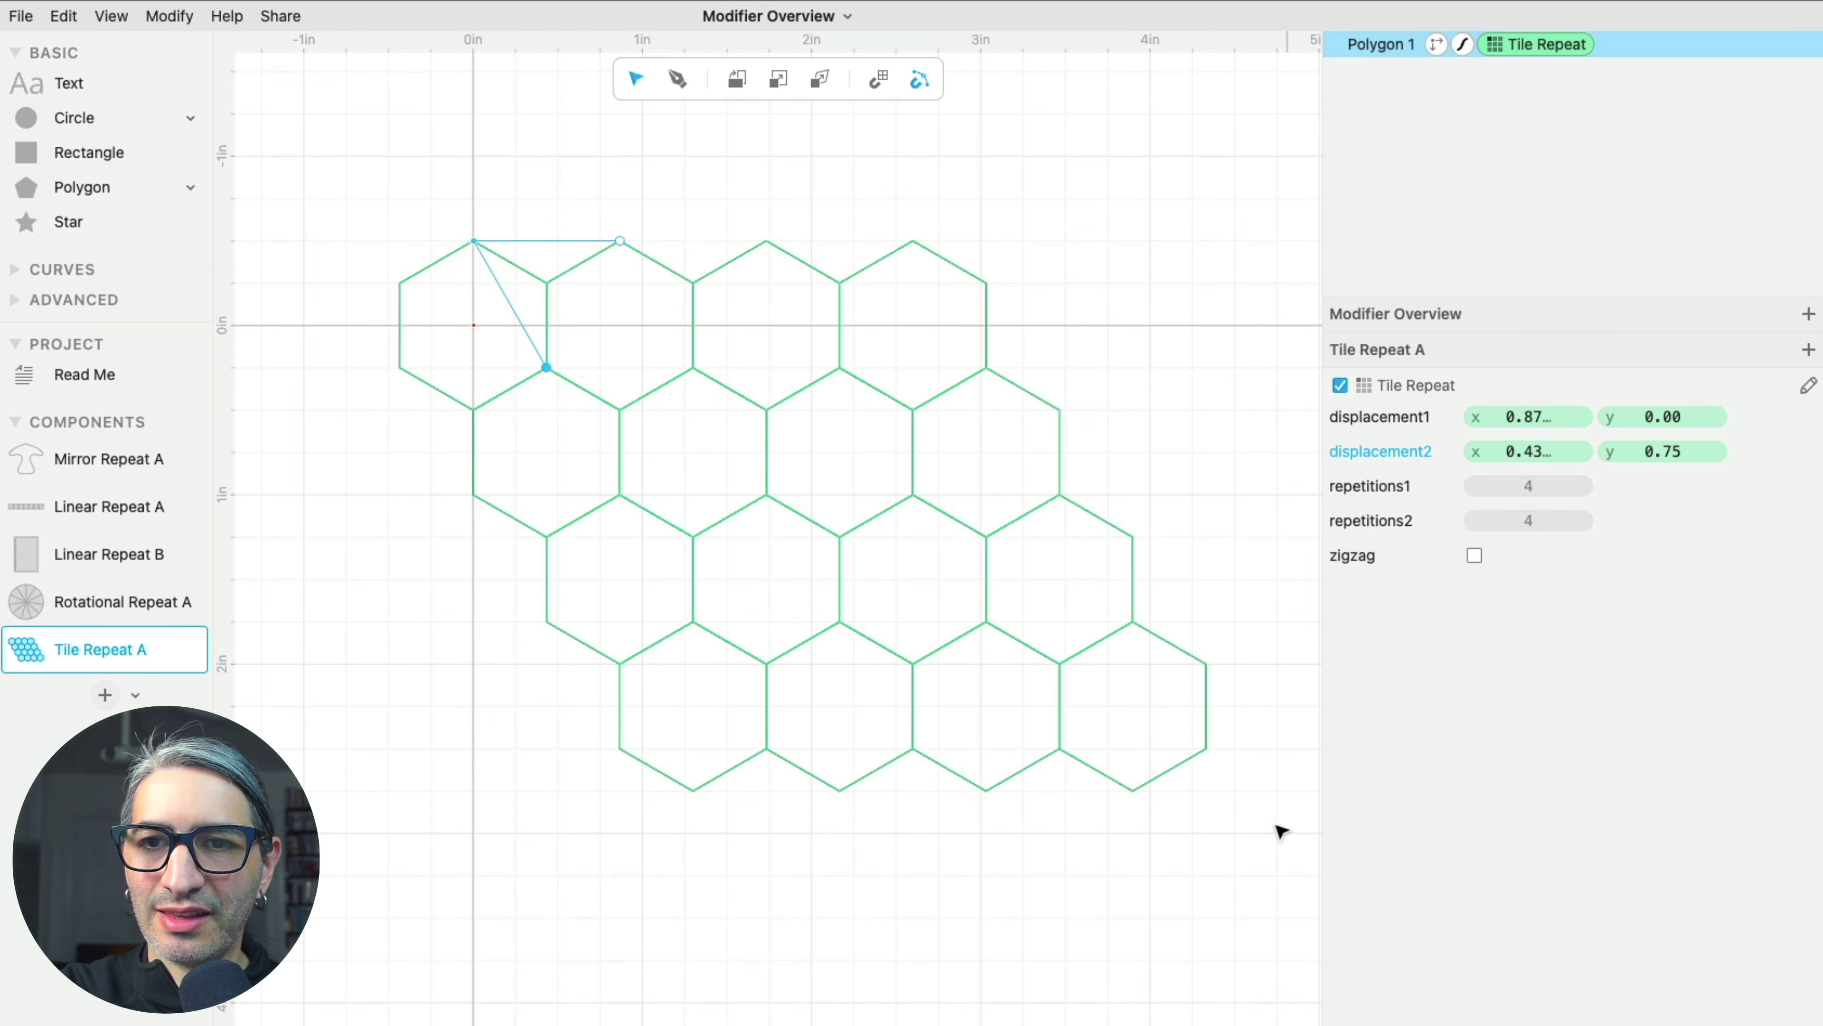
pyautogui.scroll(-5, 1266, 810)
# - Set the hexagon tiling to 7 across and 9 rows with zigzag turned on
pyautogui.scroll(-3, 1213, 631)
pyautogui.hscroll(3, 1213, 630)
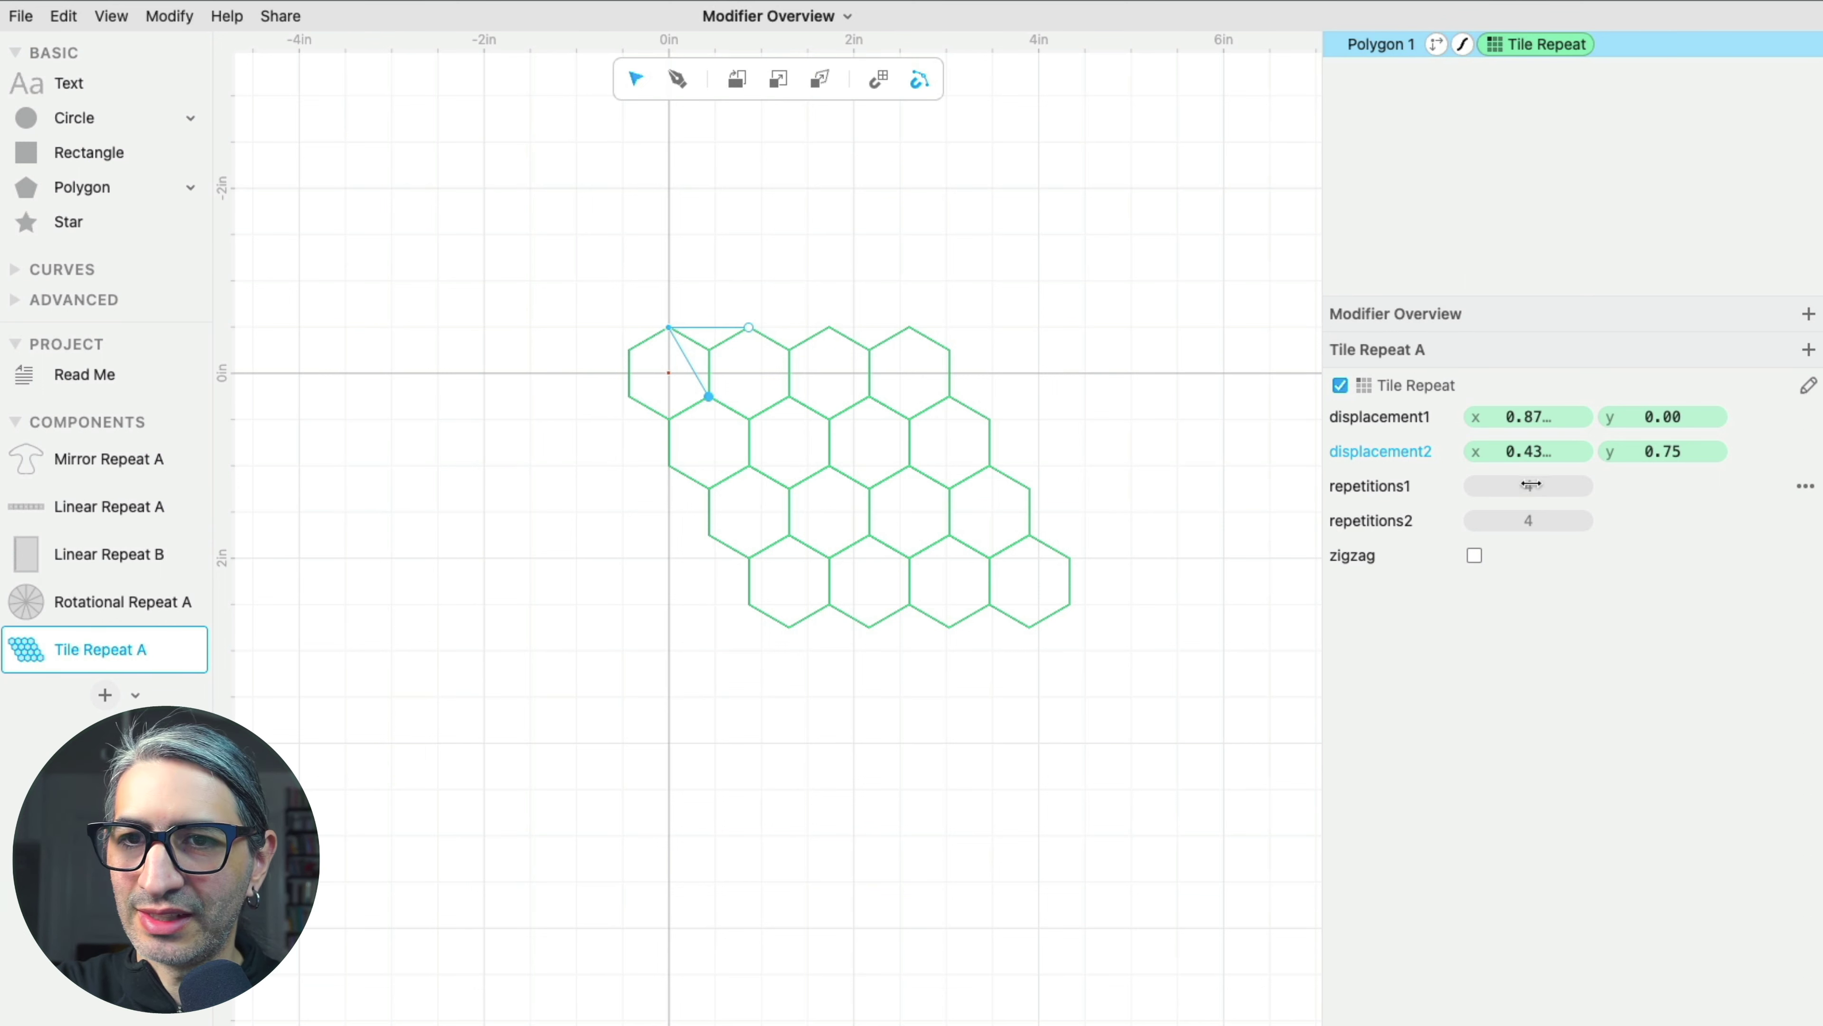
pyautogui.moveTo(1531, 486); pyautogui.dragTo(1541, 520)
pyautogui.moveTo(1138, 606); pyautogui.dragTo(997, 558)
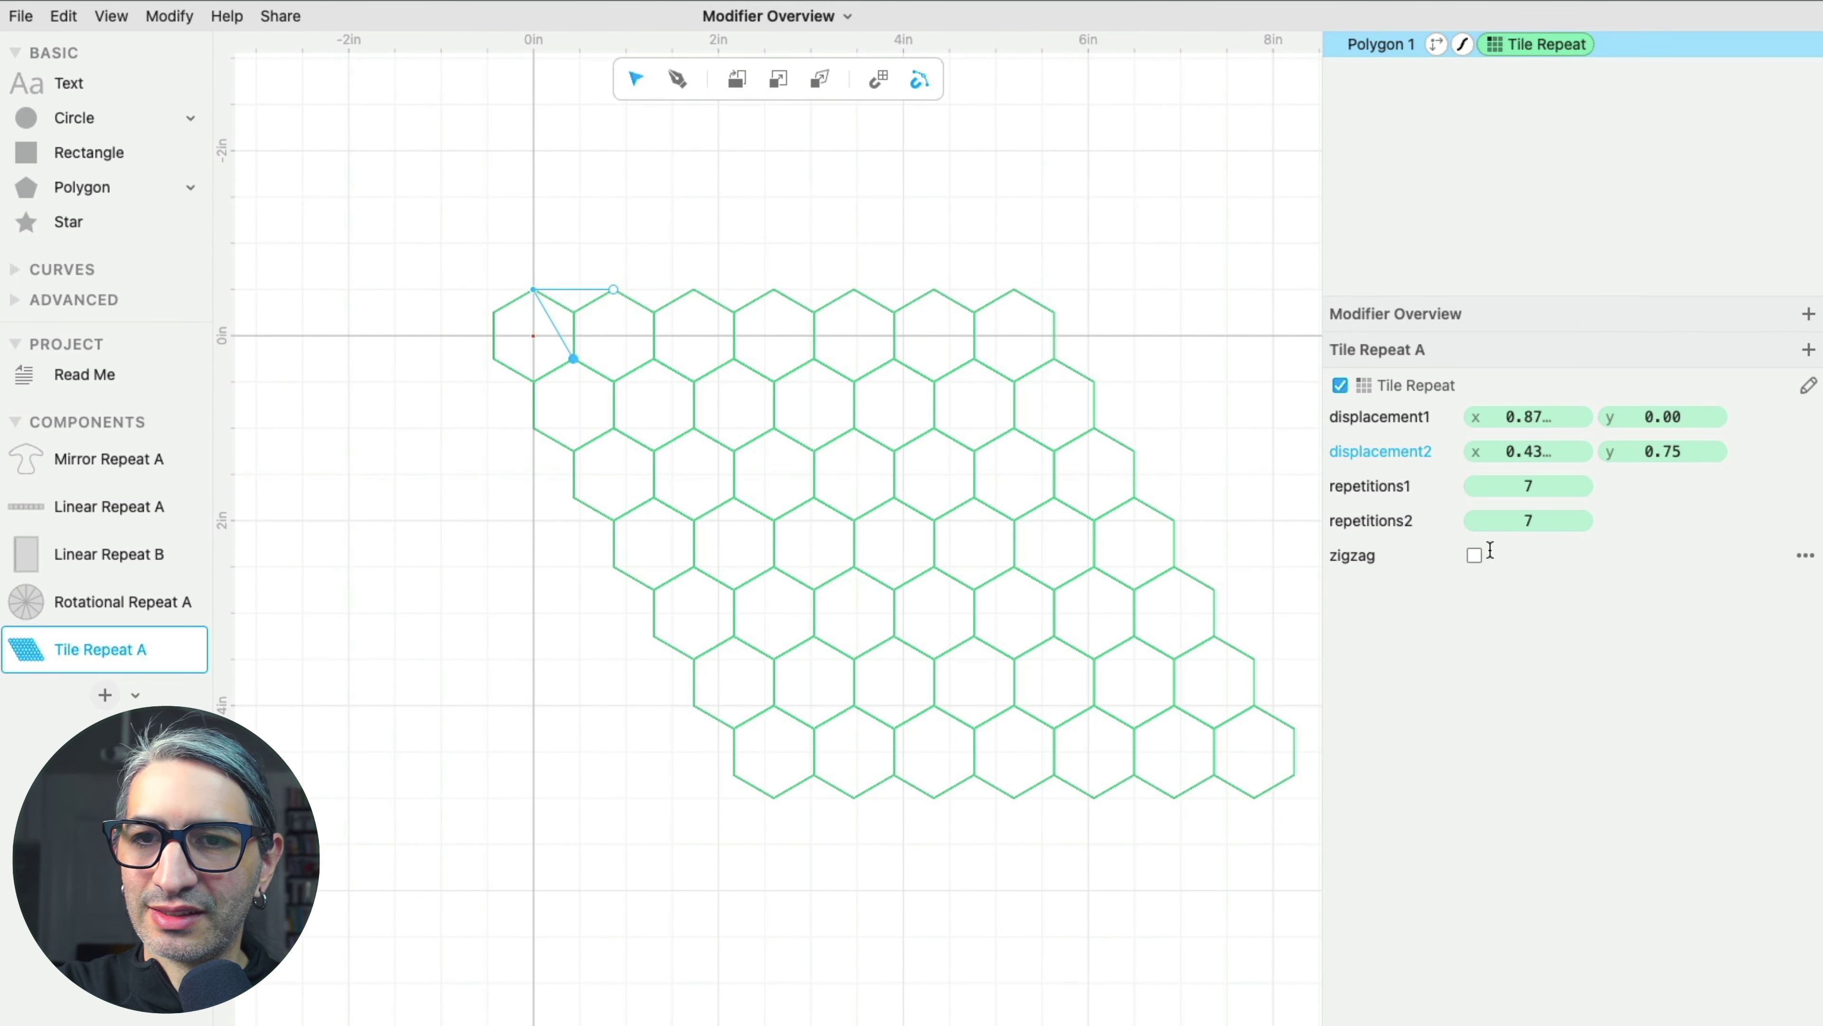
pyautogui.click(1475, 557)
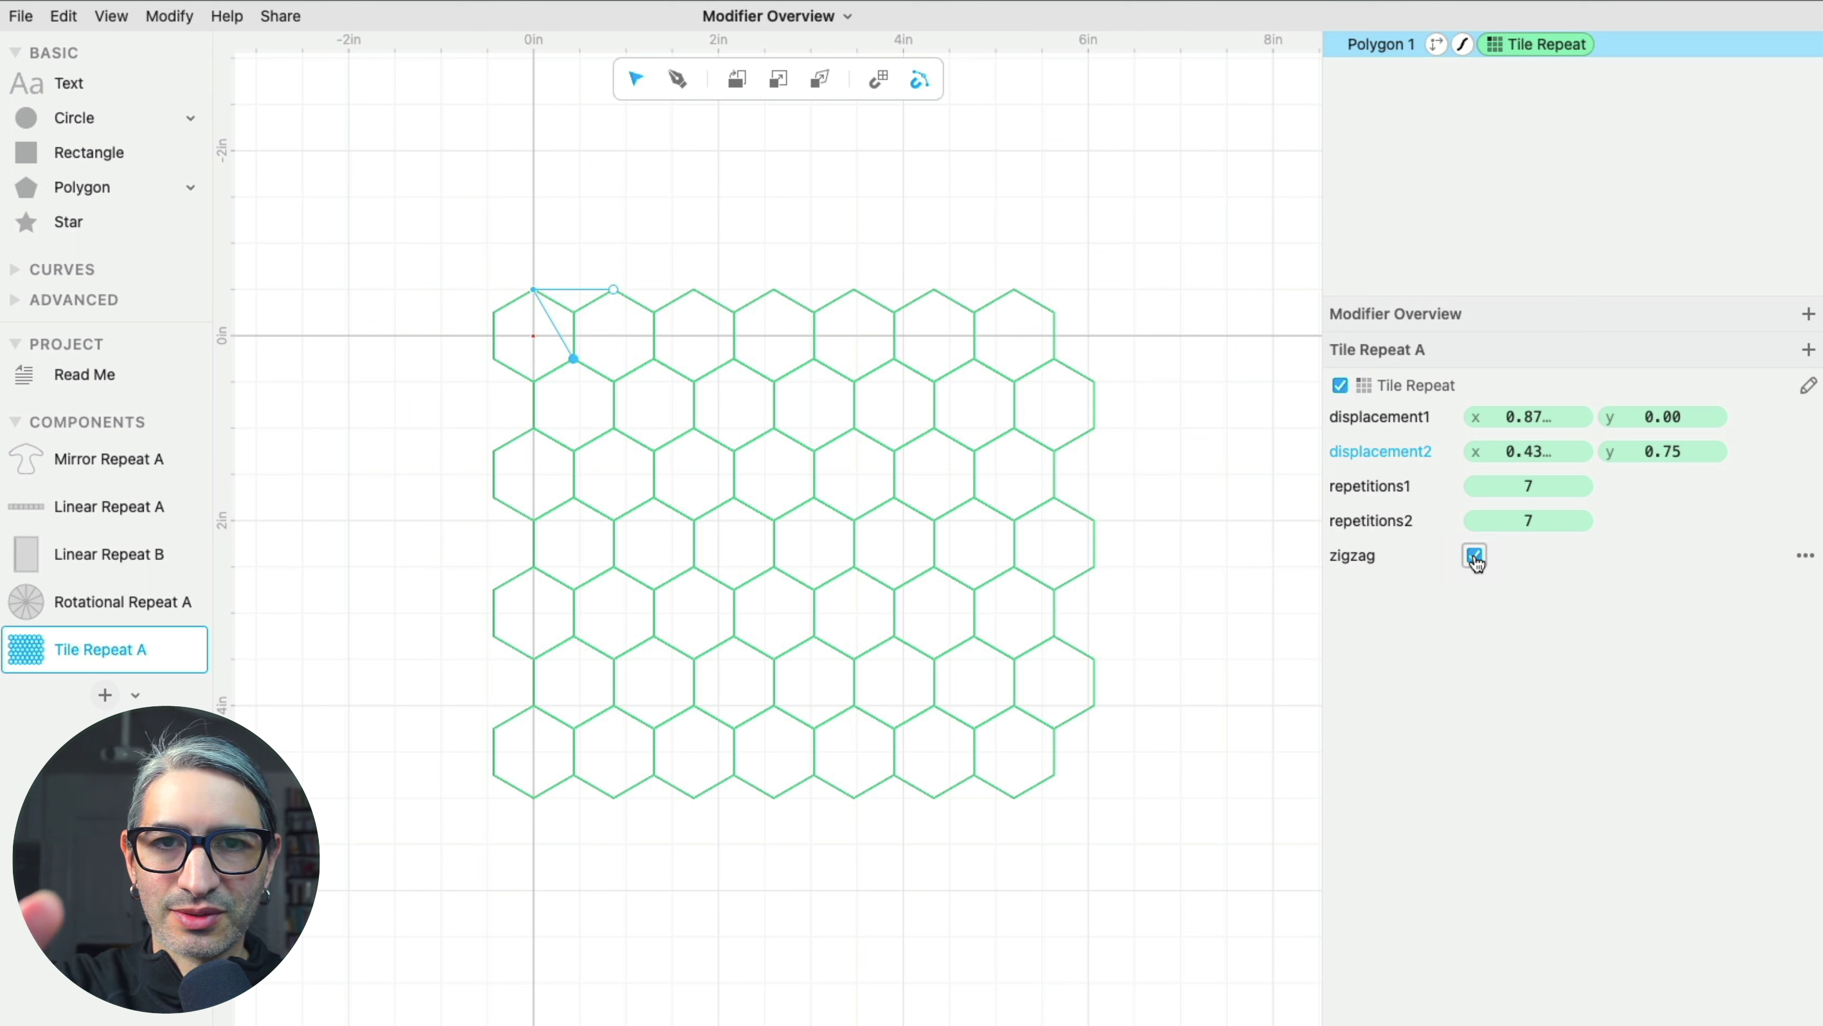
pyautogui.click(1476, 557)
pyautogui.moveTo(1526, 519); pyautogui.dragTo(1537, 520)
pyautogui.click(1476, 557)
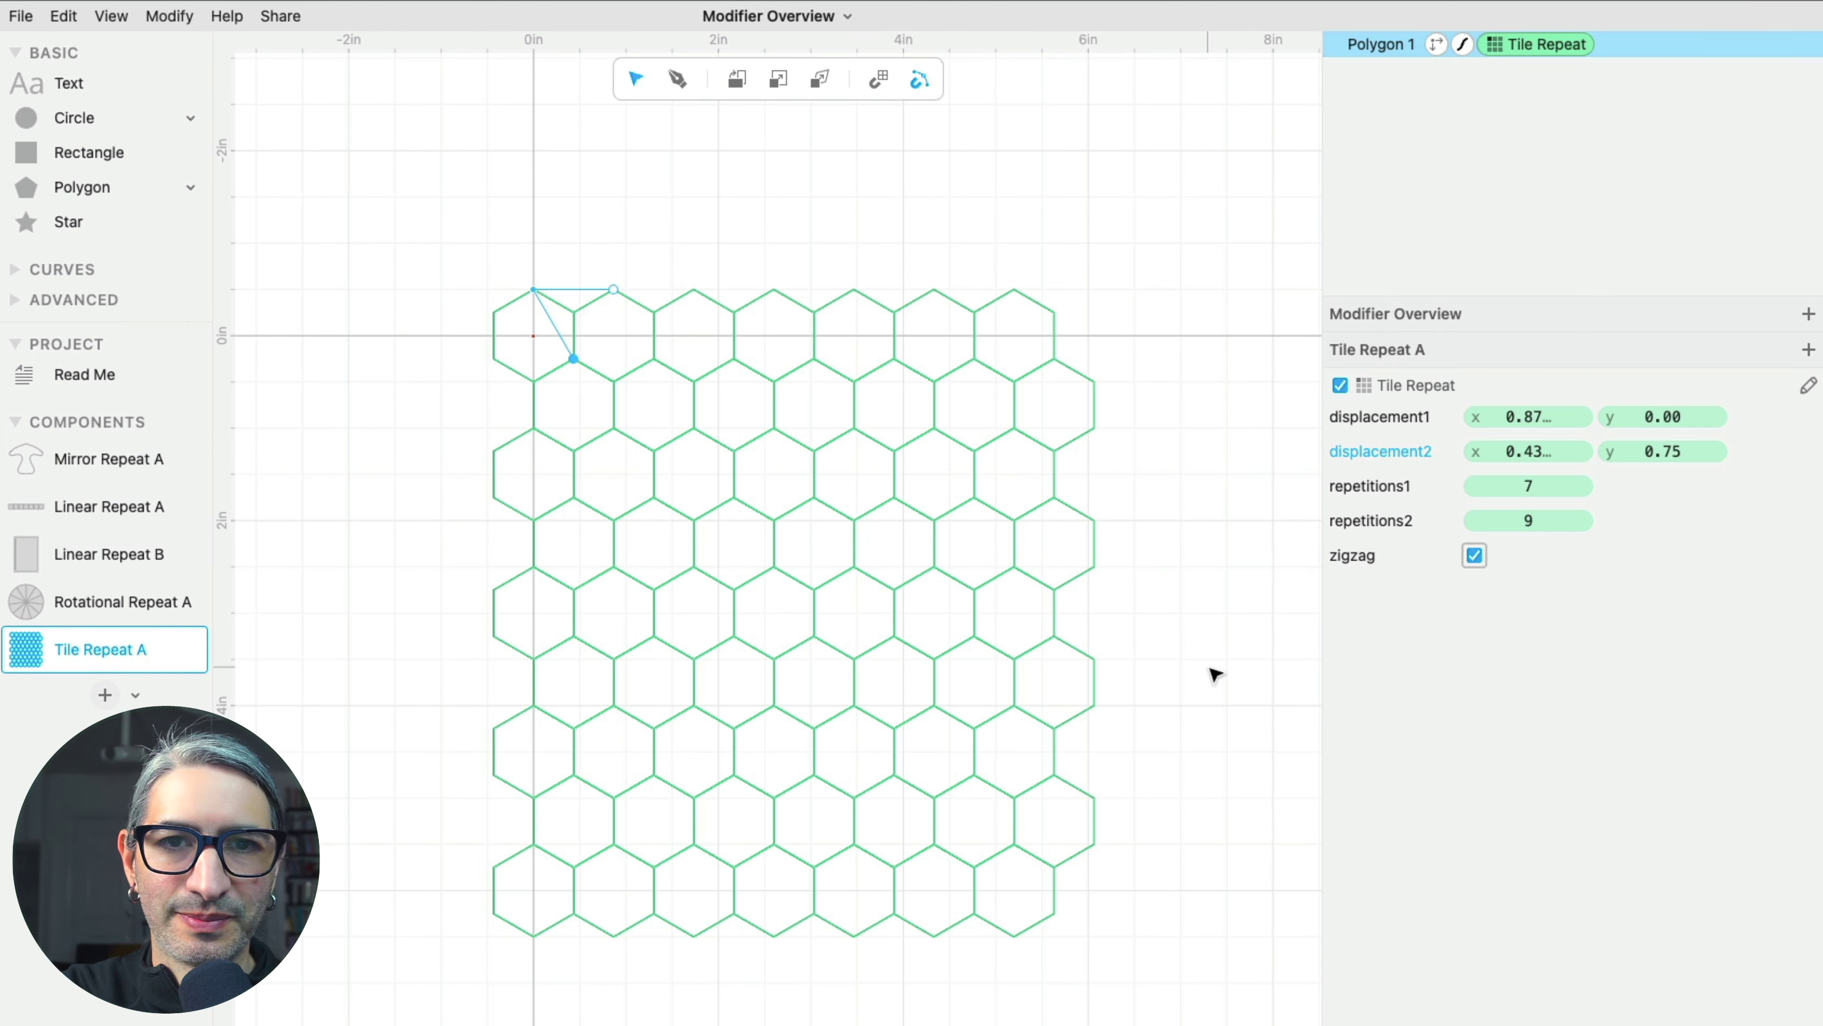
pyautogui.click(1174, 359)
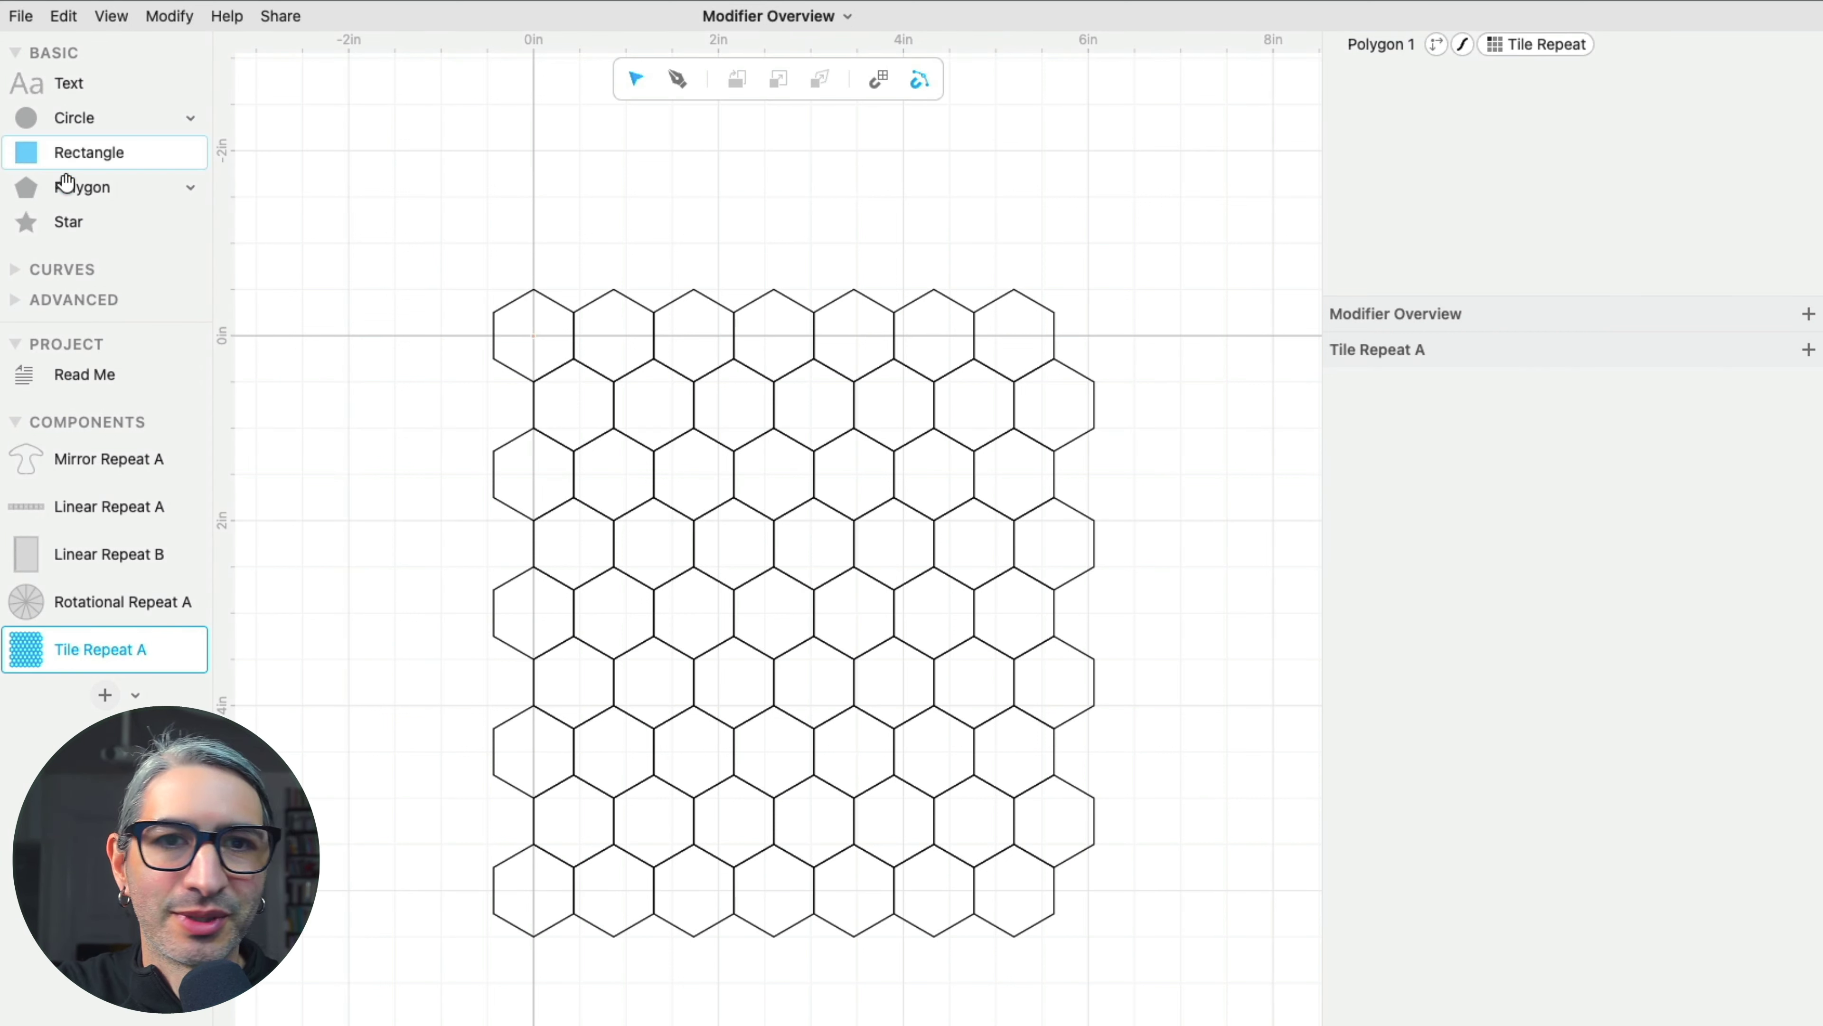
# - Frame the honeycomb with a rectangle panel and scale the hexagon down slightly
pyautogui.moveTo(36, 156); pyautogui.dragTo(1118, 965)
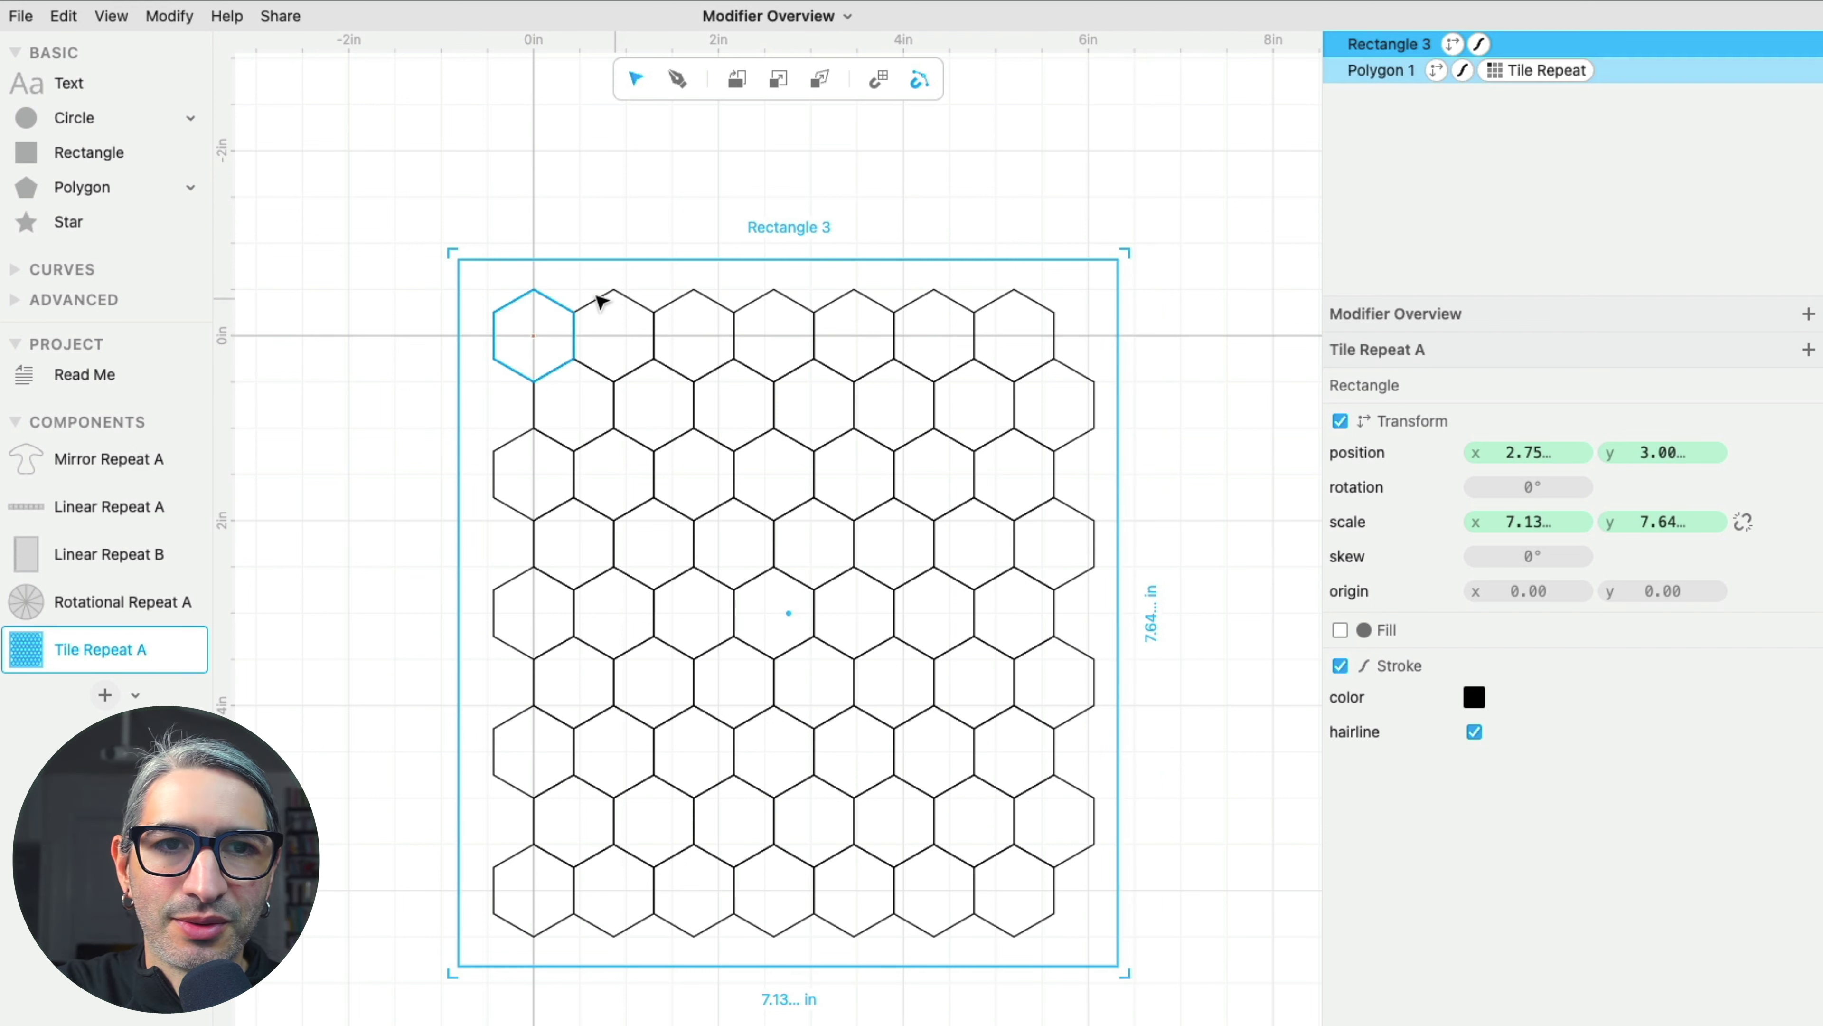
pyautogui.click(558, 302)
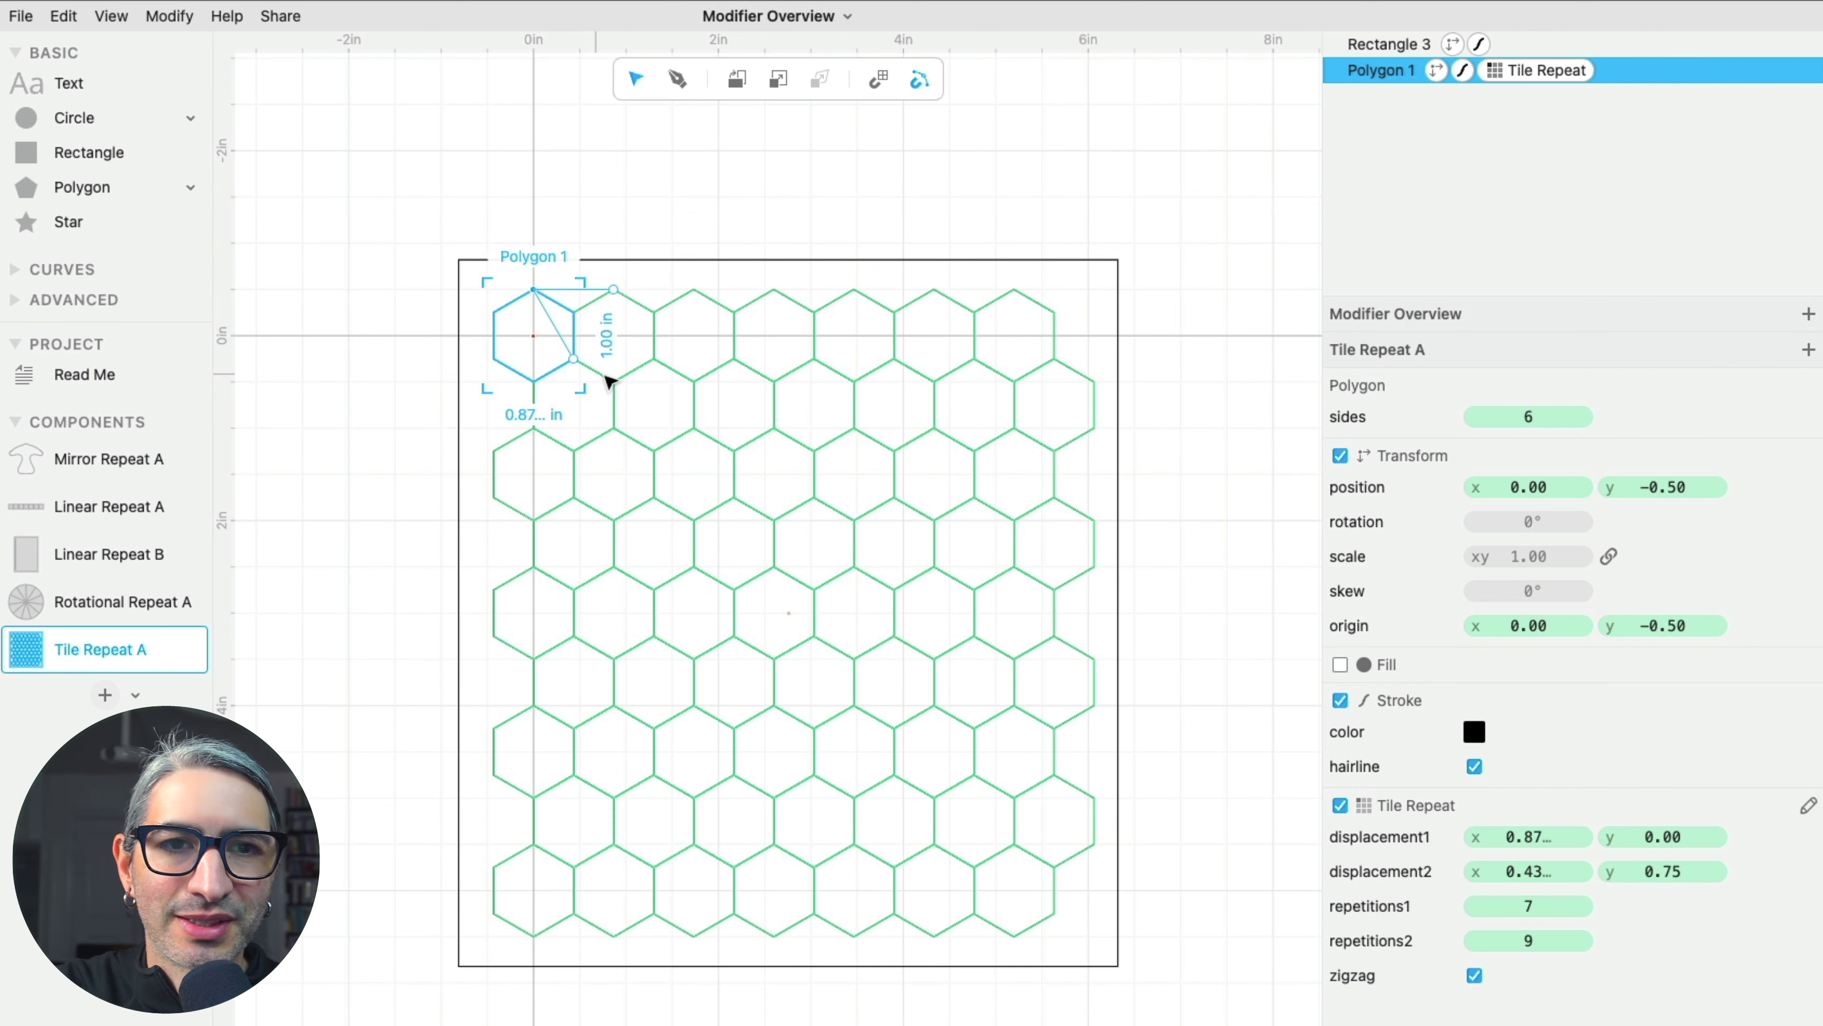
pyautogui.moveTo(583, 384); pyautogui.dragTo(564, 363)
pyautogui.click(407, 383)
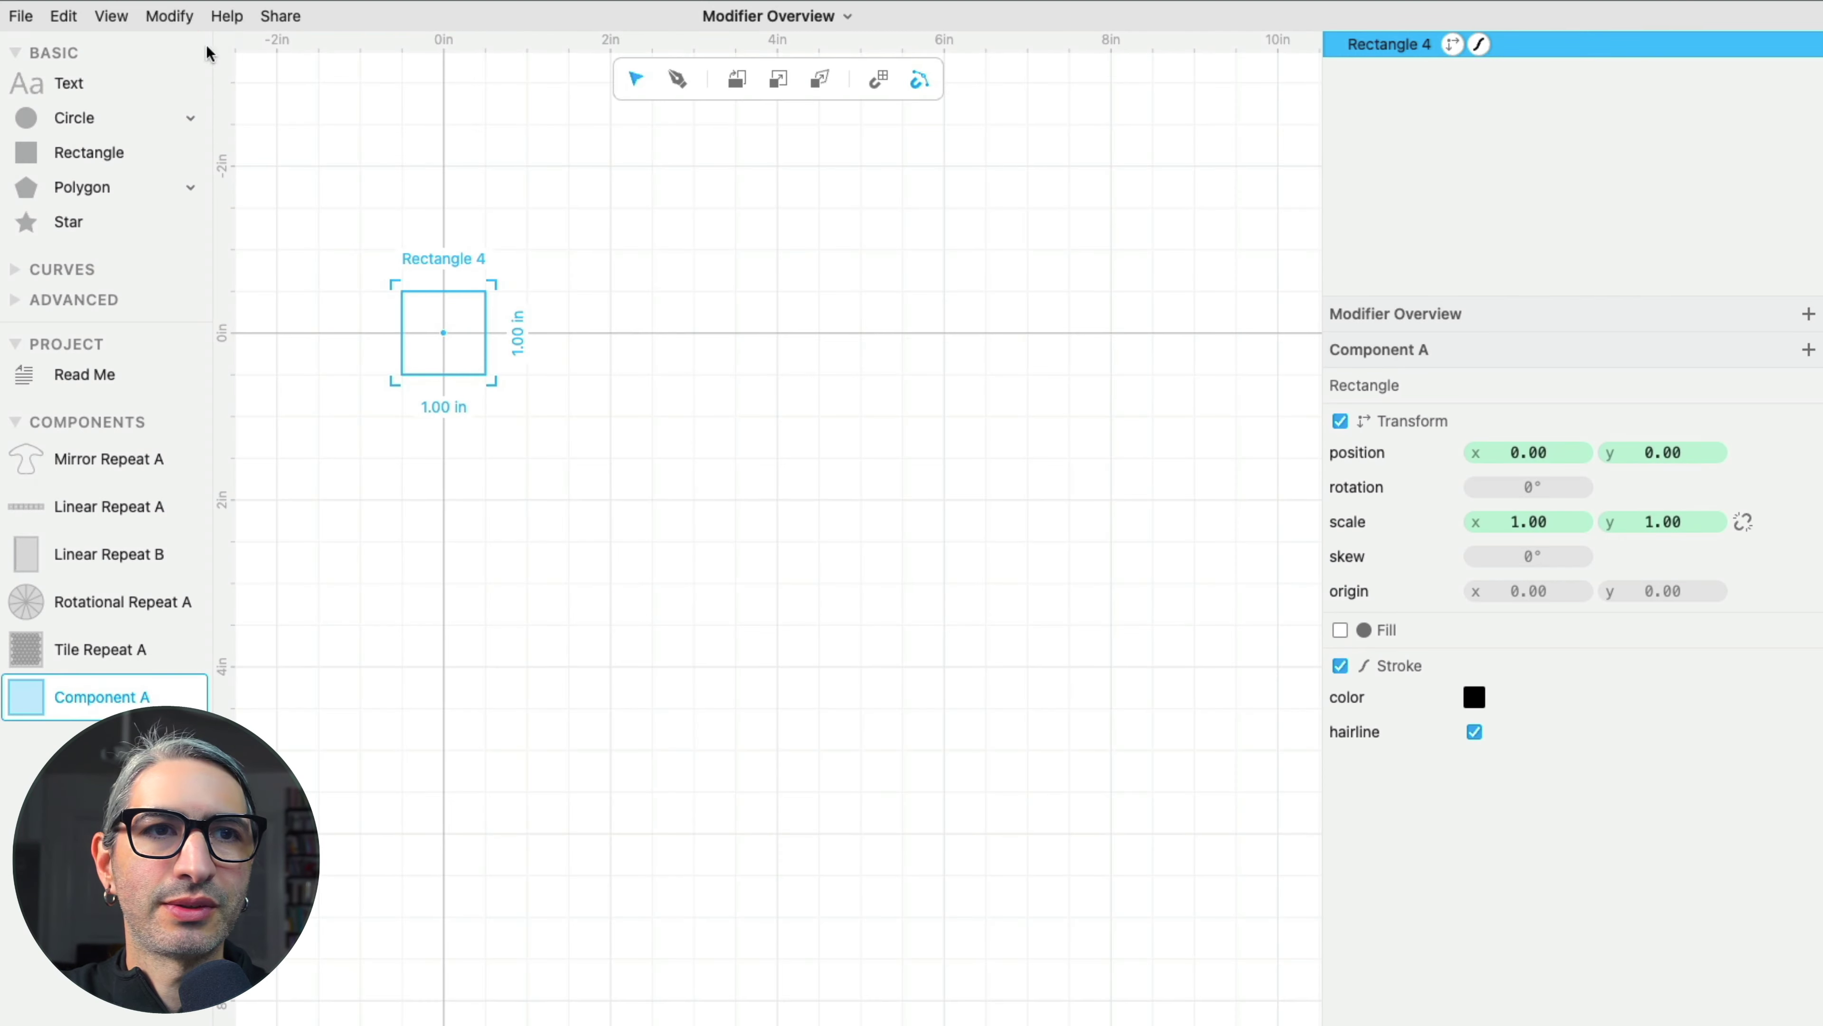
# - Apply a Transform Repeat modifier to the square
pyautogui.click(171, 15)
pyautogui.click(192, 142)
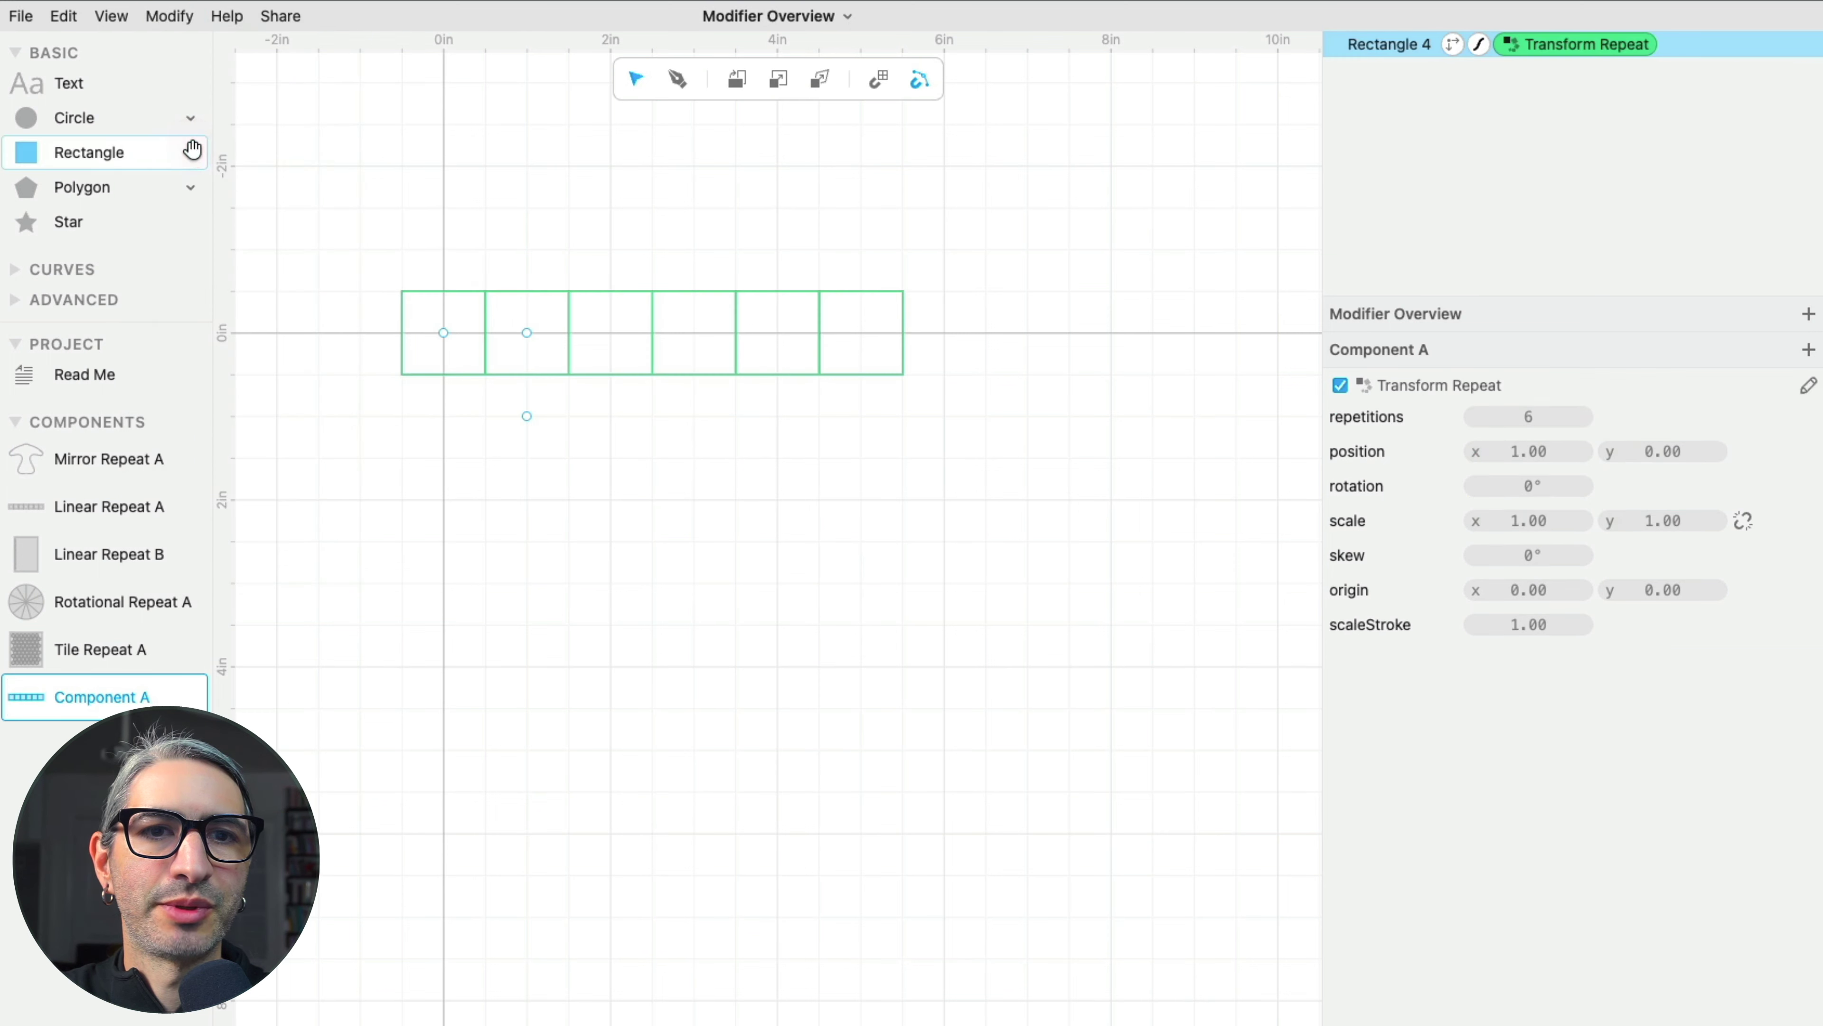
pyautogui.click(714, 580)
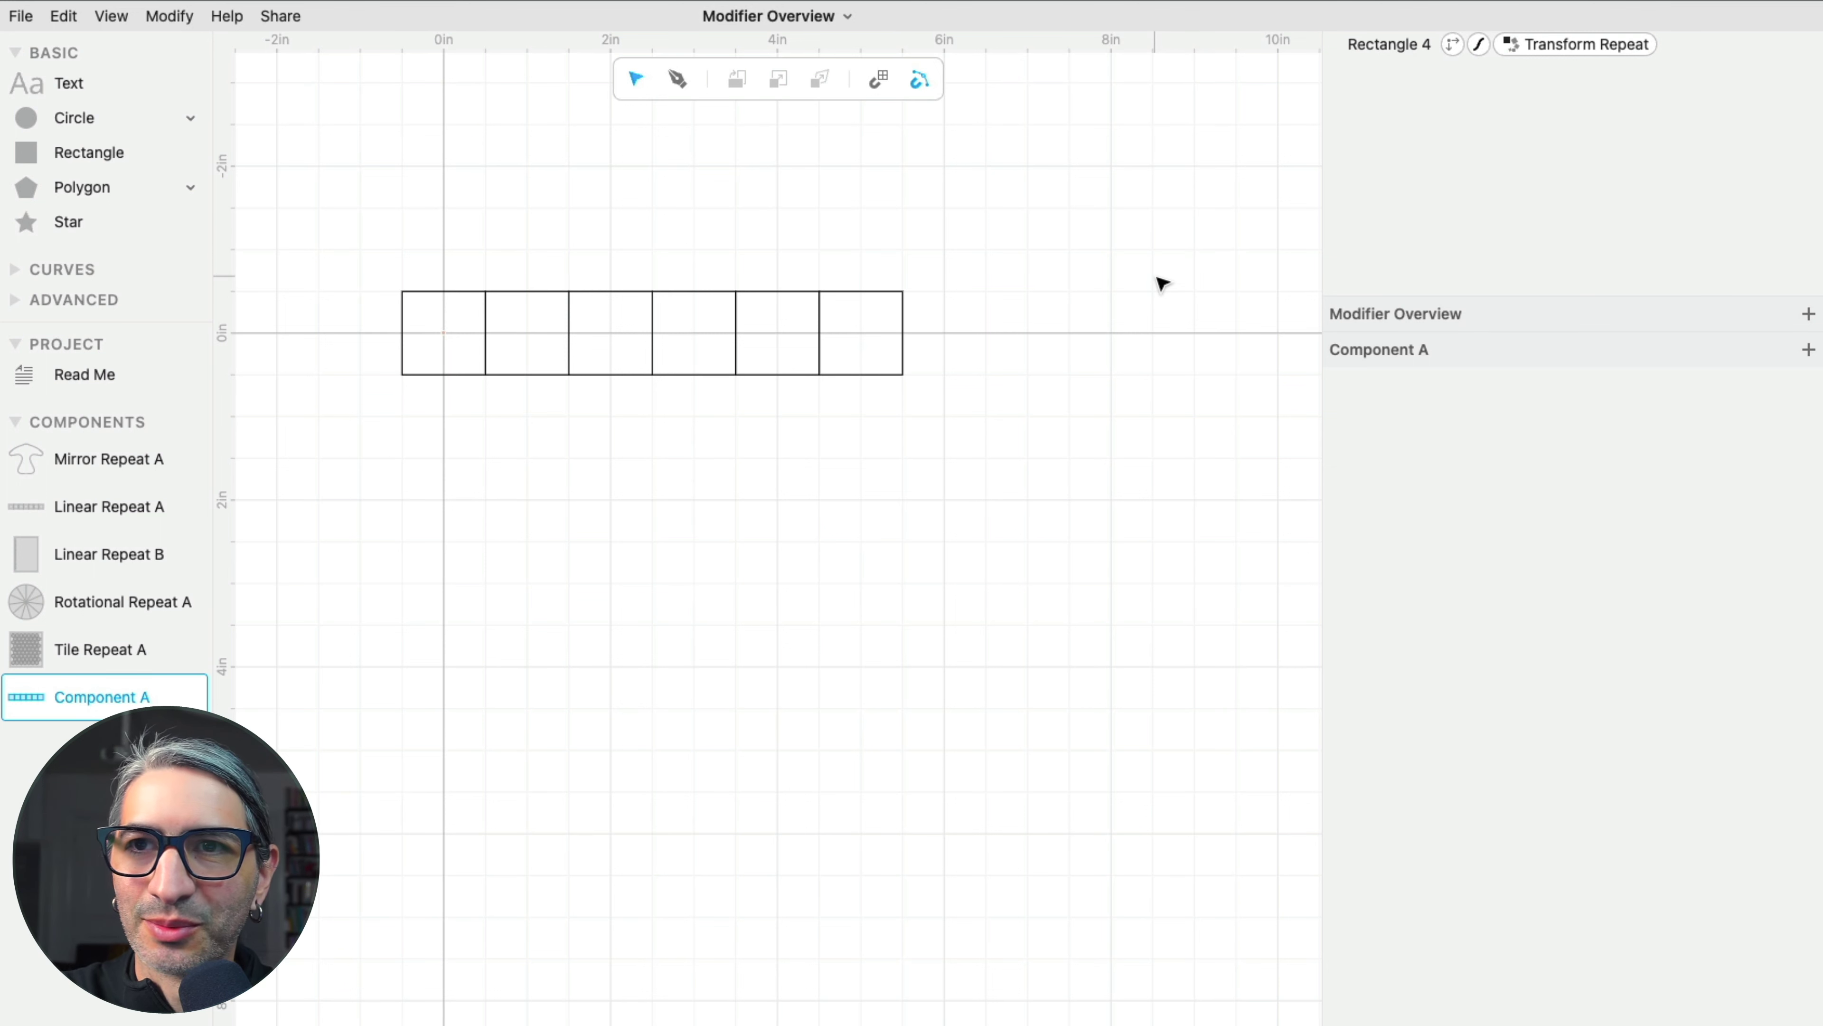
pyautogui.click(1571, 48)
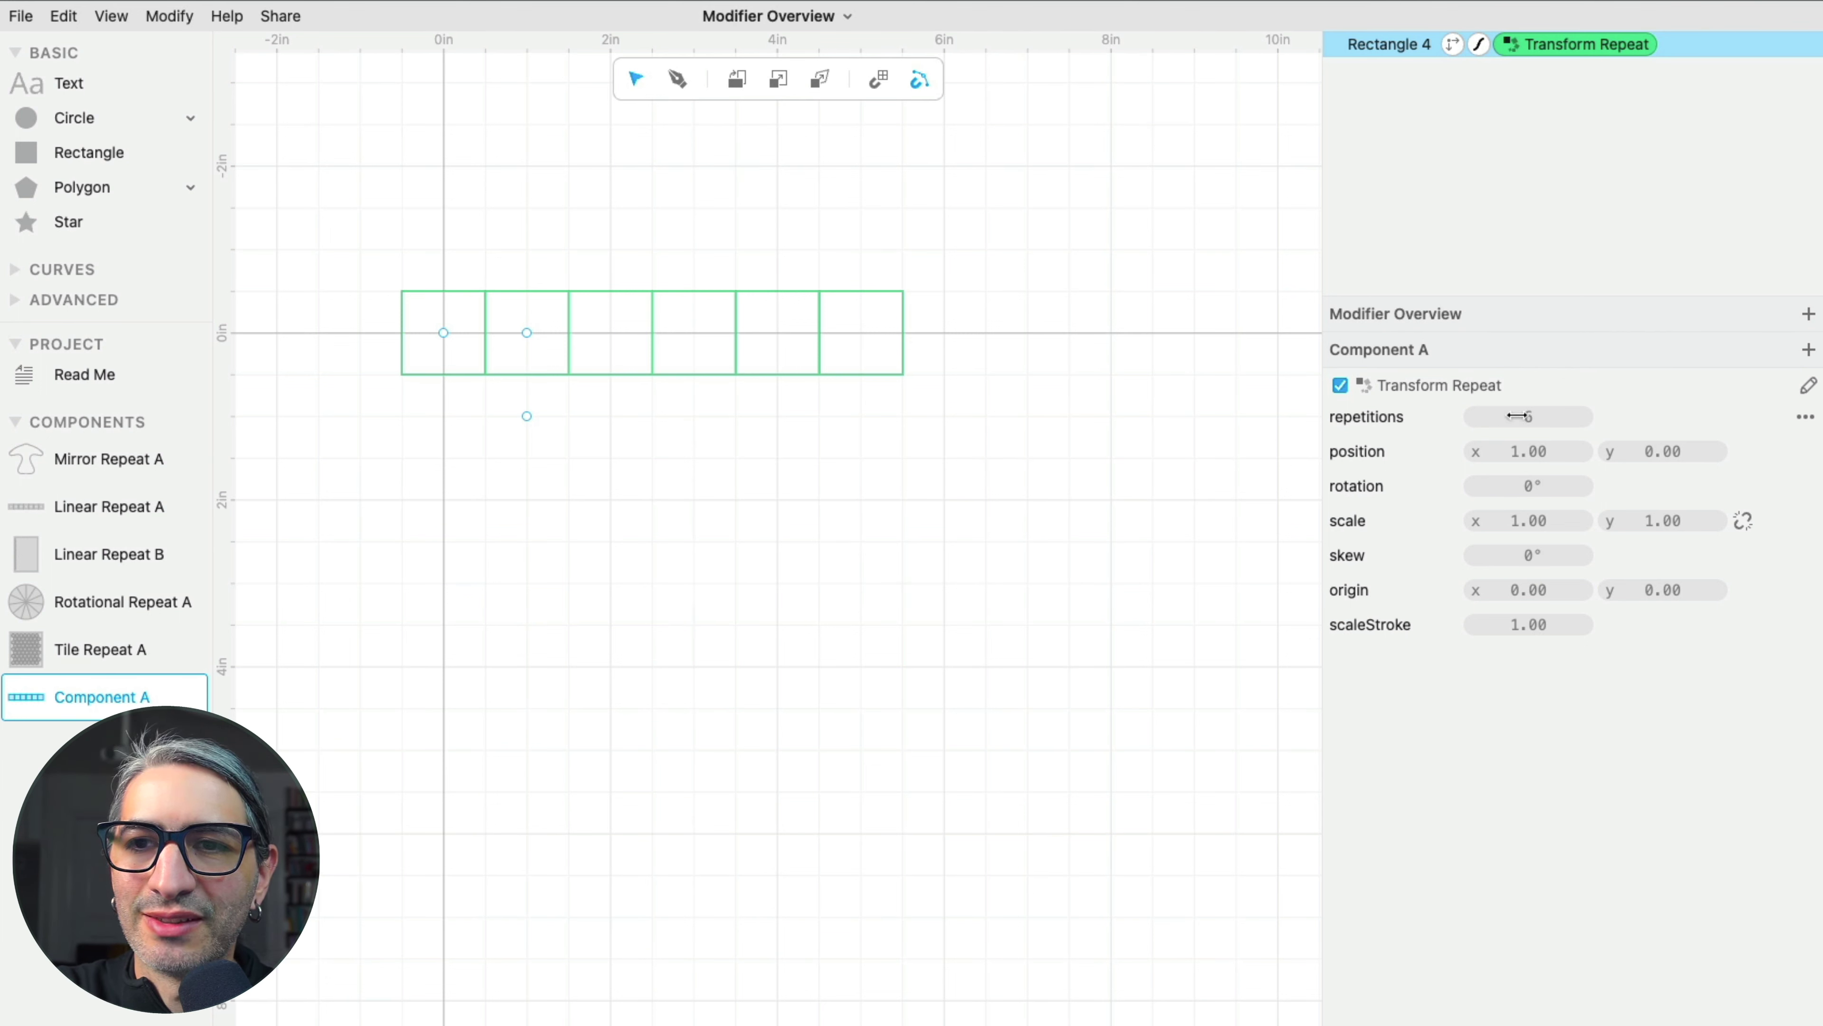
# - Set 7 copies spaced 1.18 in along x with linked scale, testing smaller and larger scales
pyautogui.moveTo(1525, 416); pyautogui.dragTo(1580, 451)
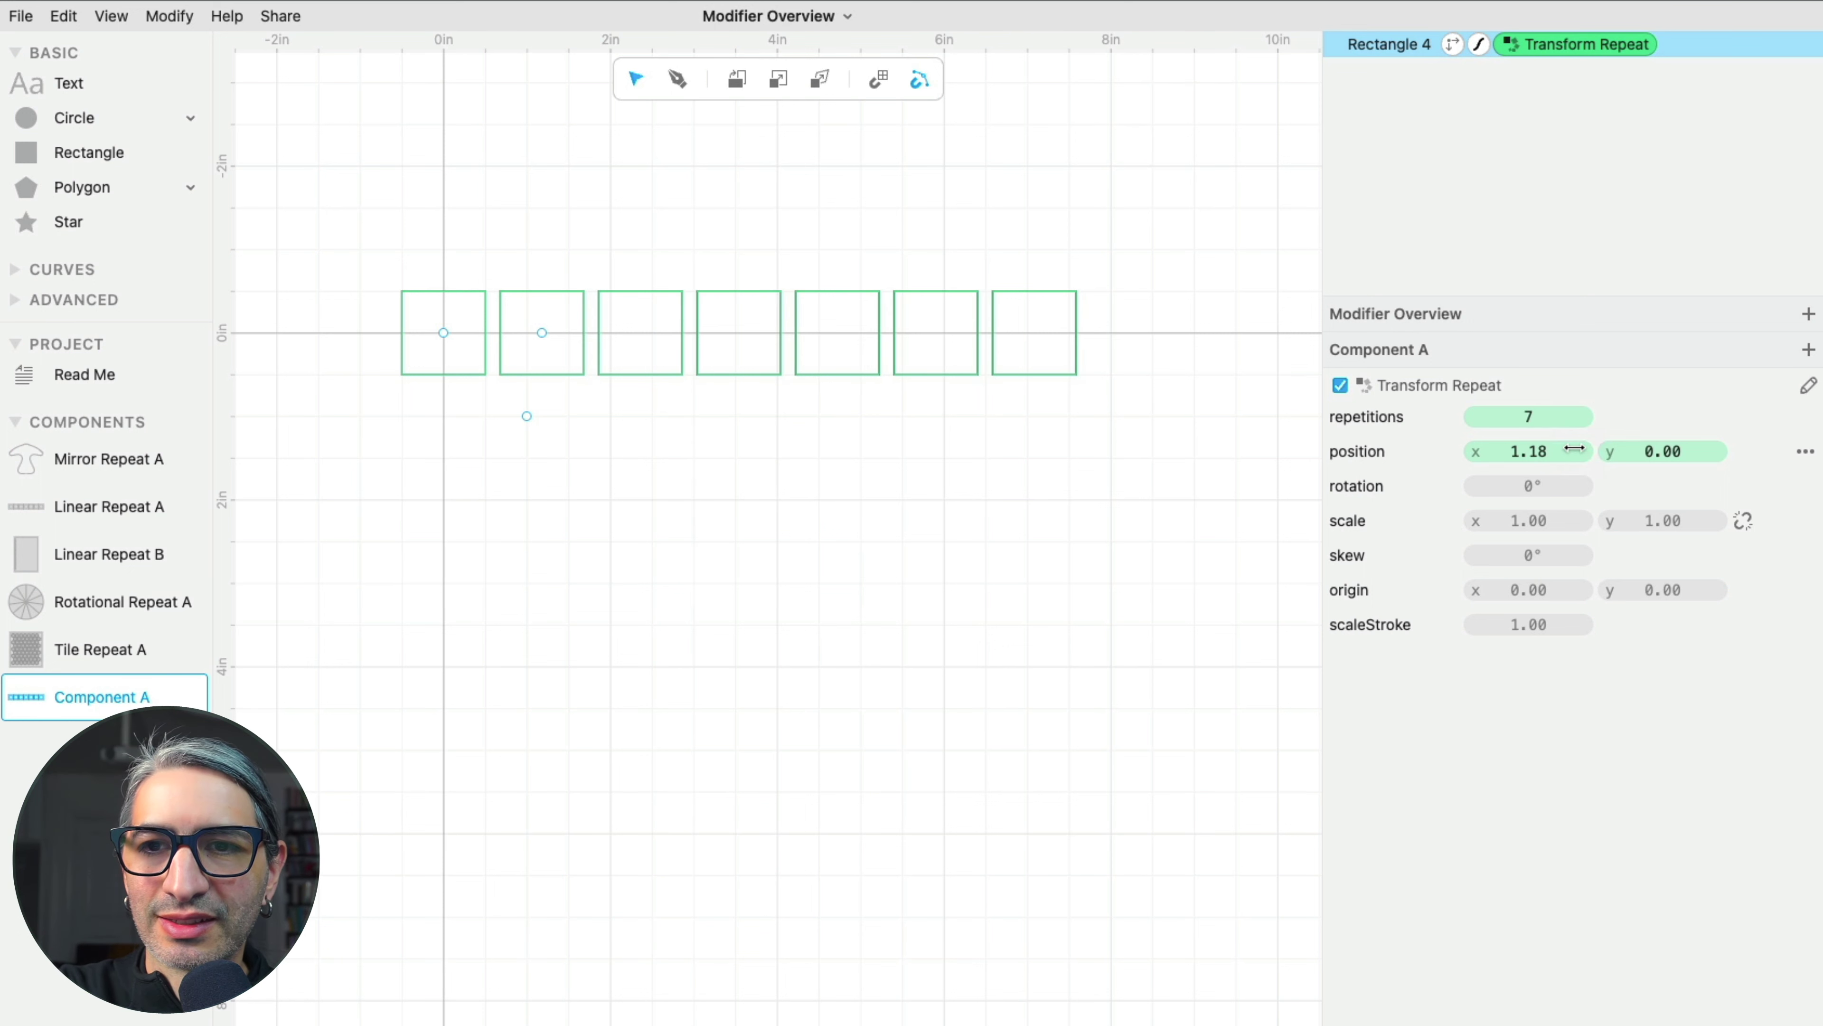
pyautogui.click(1743, 520)
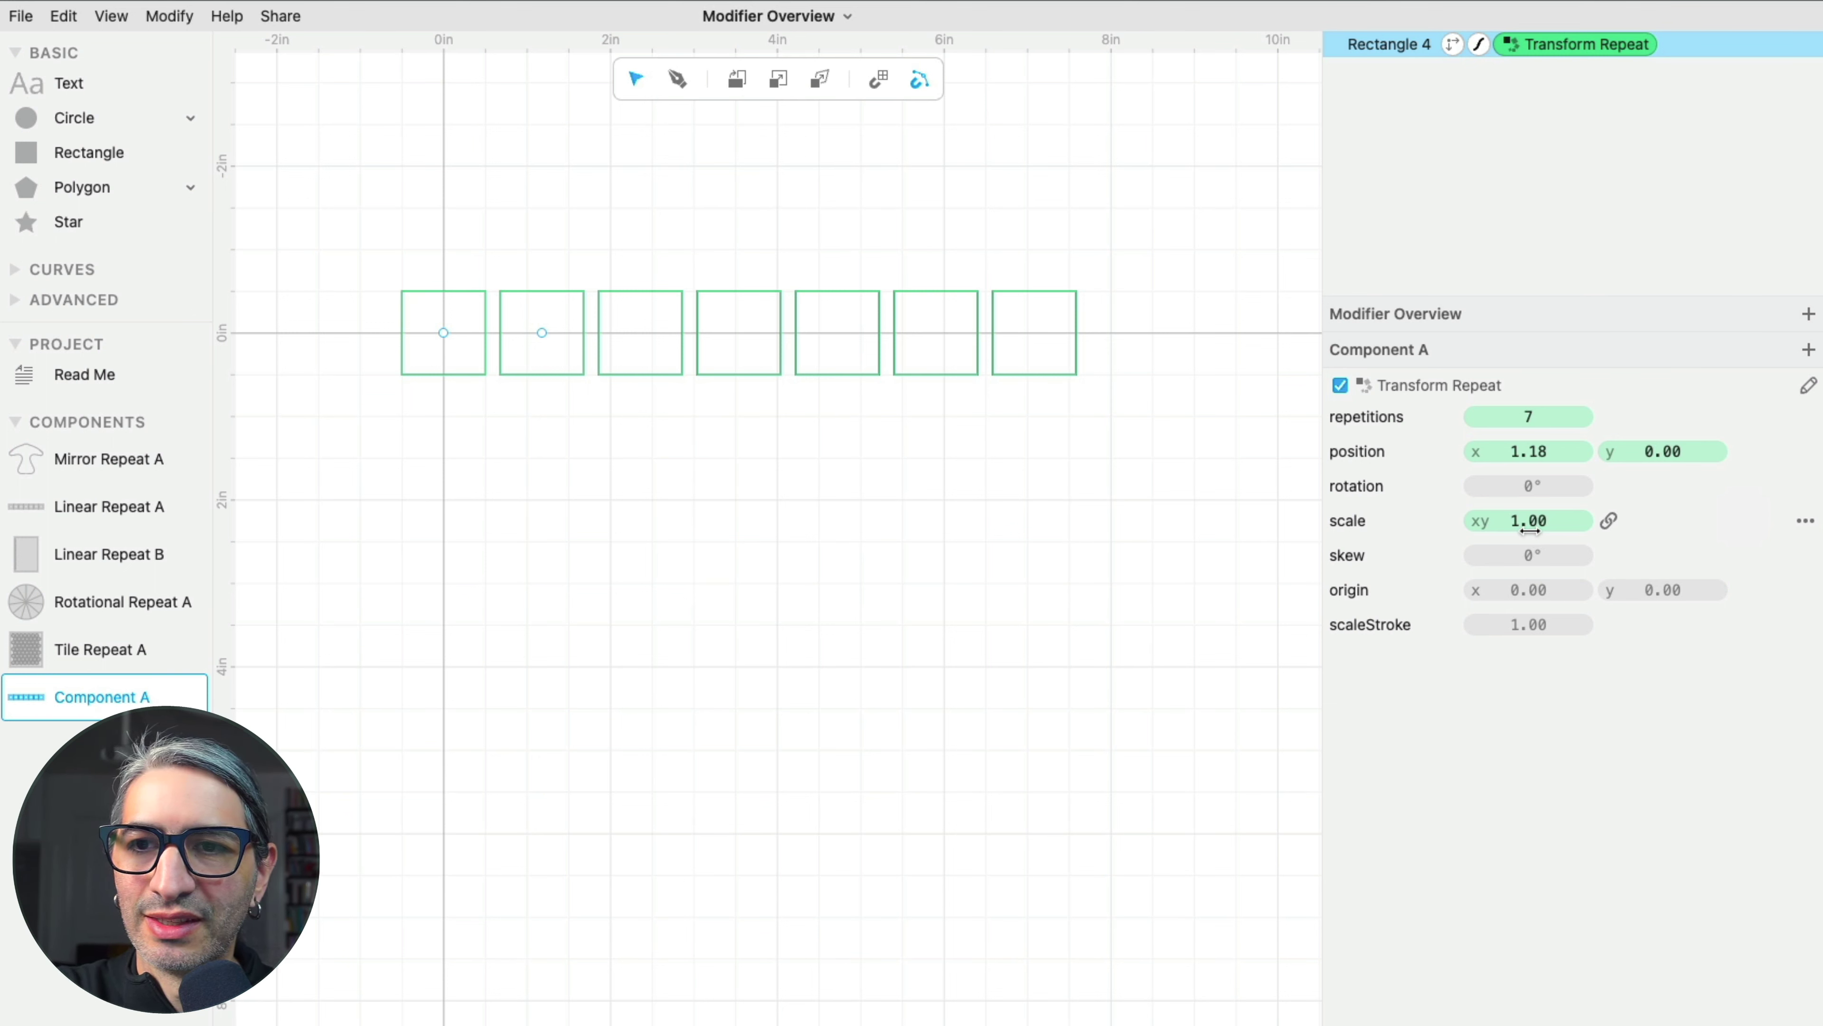
pyautogui.moveTo(1529, 521); pyautogui.dragTo(1463, 522)
pyautogui.moveTo(1529, 417)
pyautogui.mouseDown()
pyautogui.moveTo(1554, 417)
pyautogui.moveTo(1532, 425)
pyautogui.mouseUp()
pyautogui.moveTo(1528, 520); pyautogui.dragTo(1583, 517)
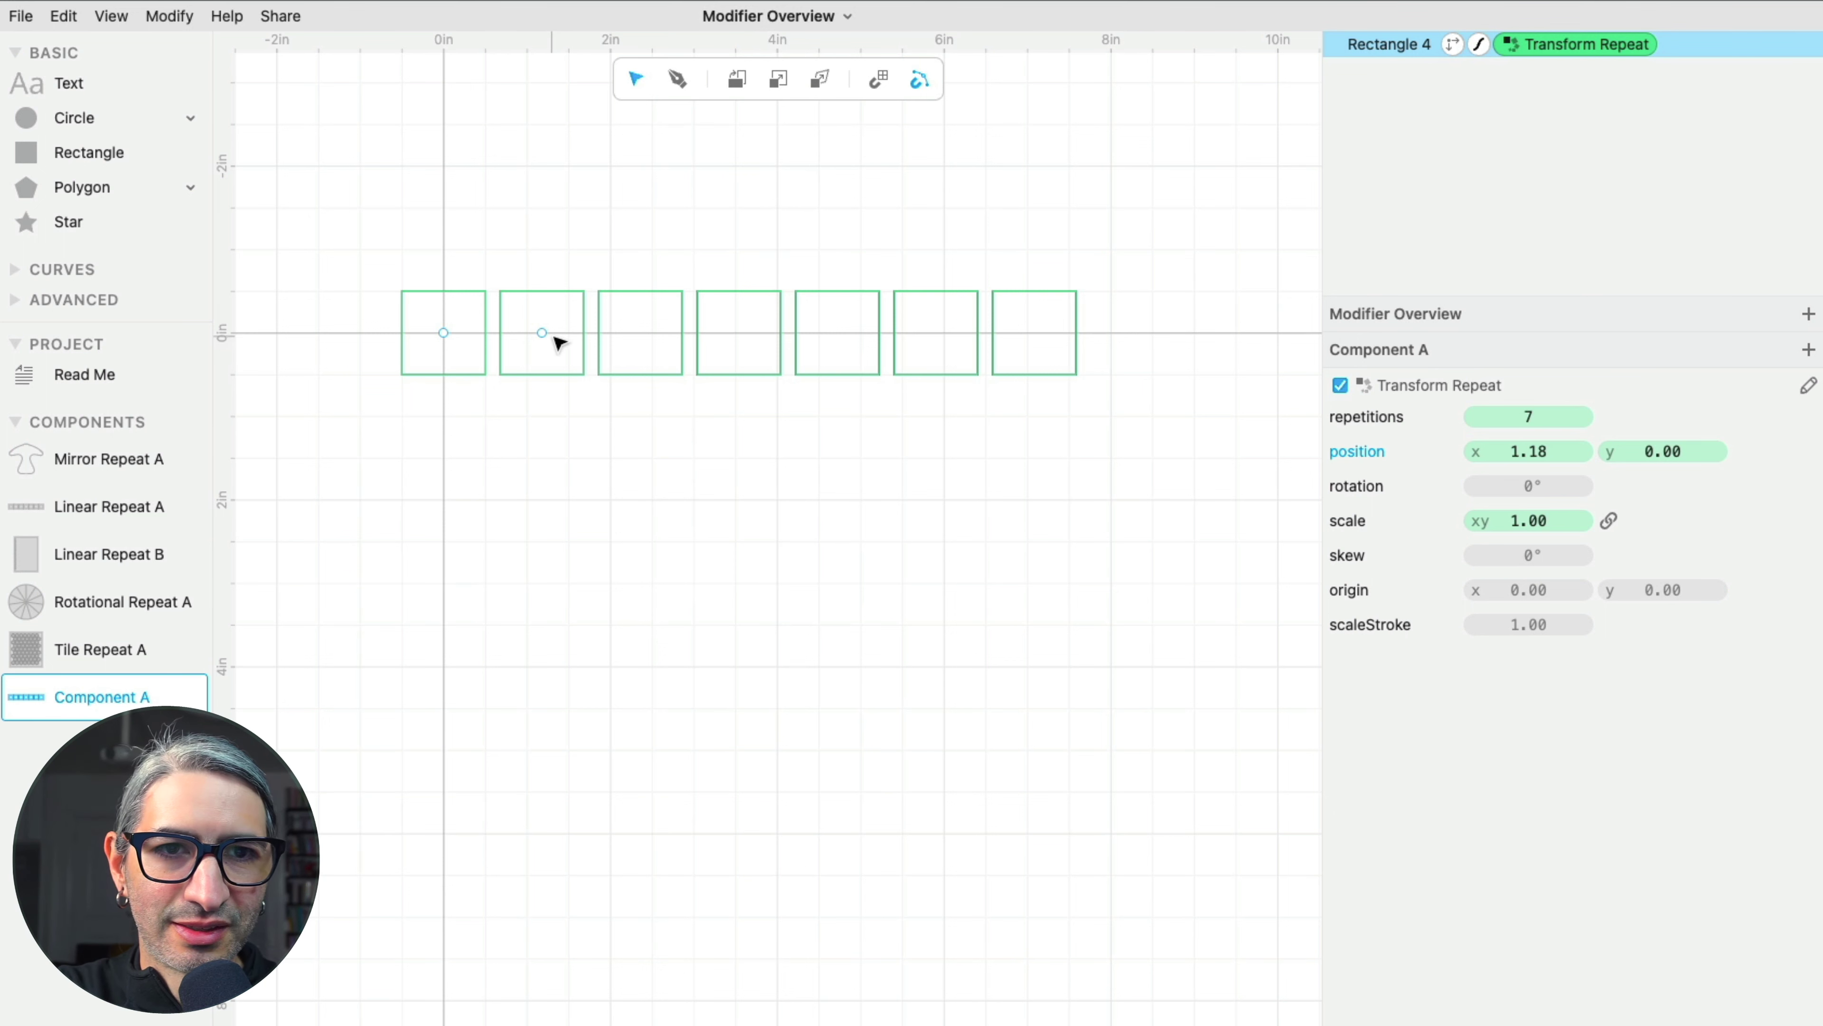
# - Restack the square copies at the origin, then scale each by 1.41 and rotate it 9°
pyautogui.moveTo(543, 333); pyautogui.dragTo(454, 336)
pyautogui.hscroll(-10, 611, 420)
pyautogui.scroll(4, 611, 419)
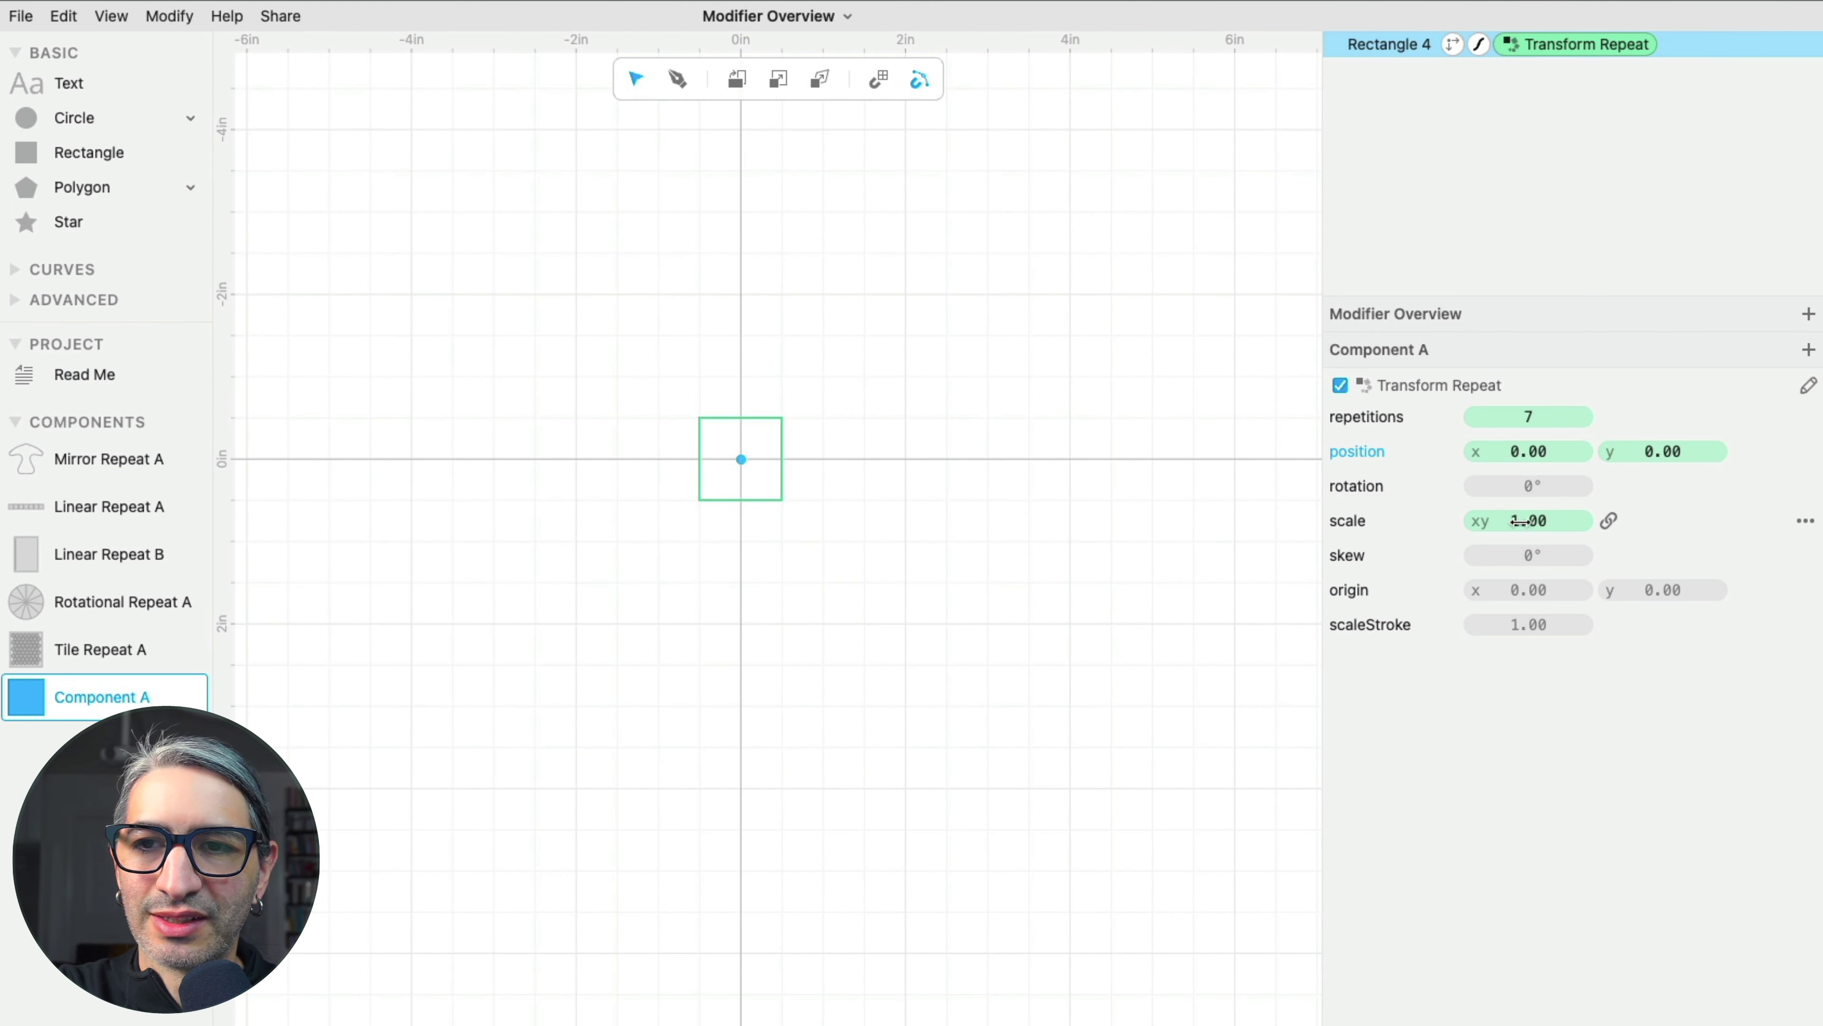
pyautogui.moveTo(1521, 520); pyautogui.dragTo(1653, 515)
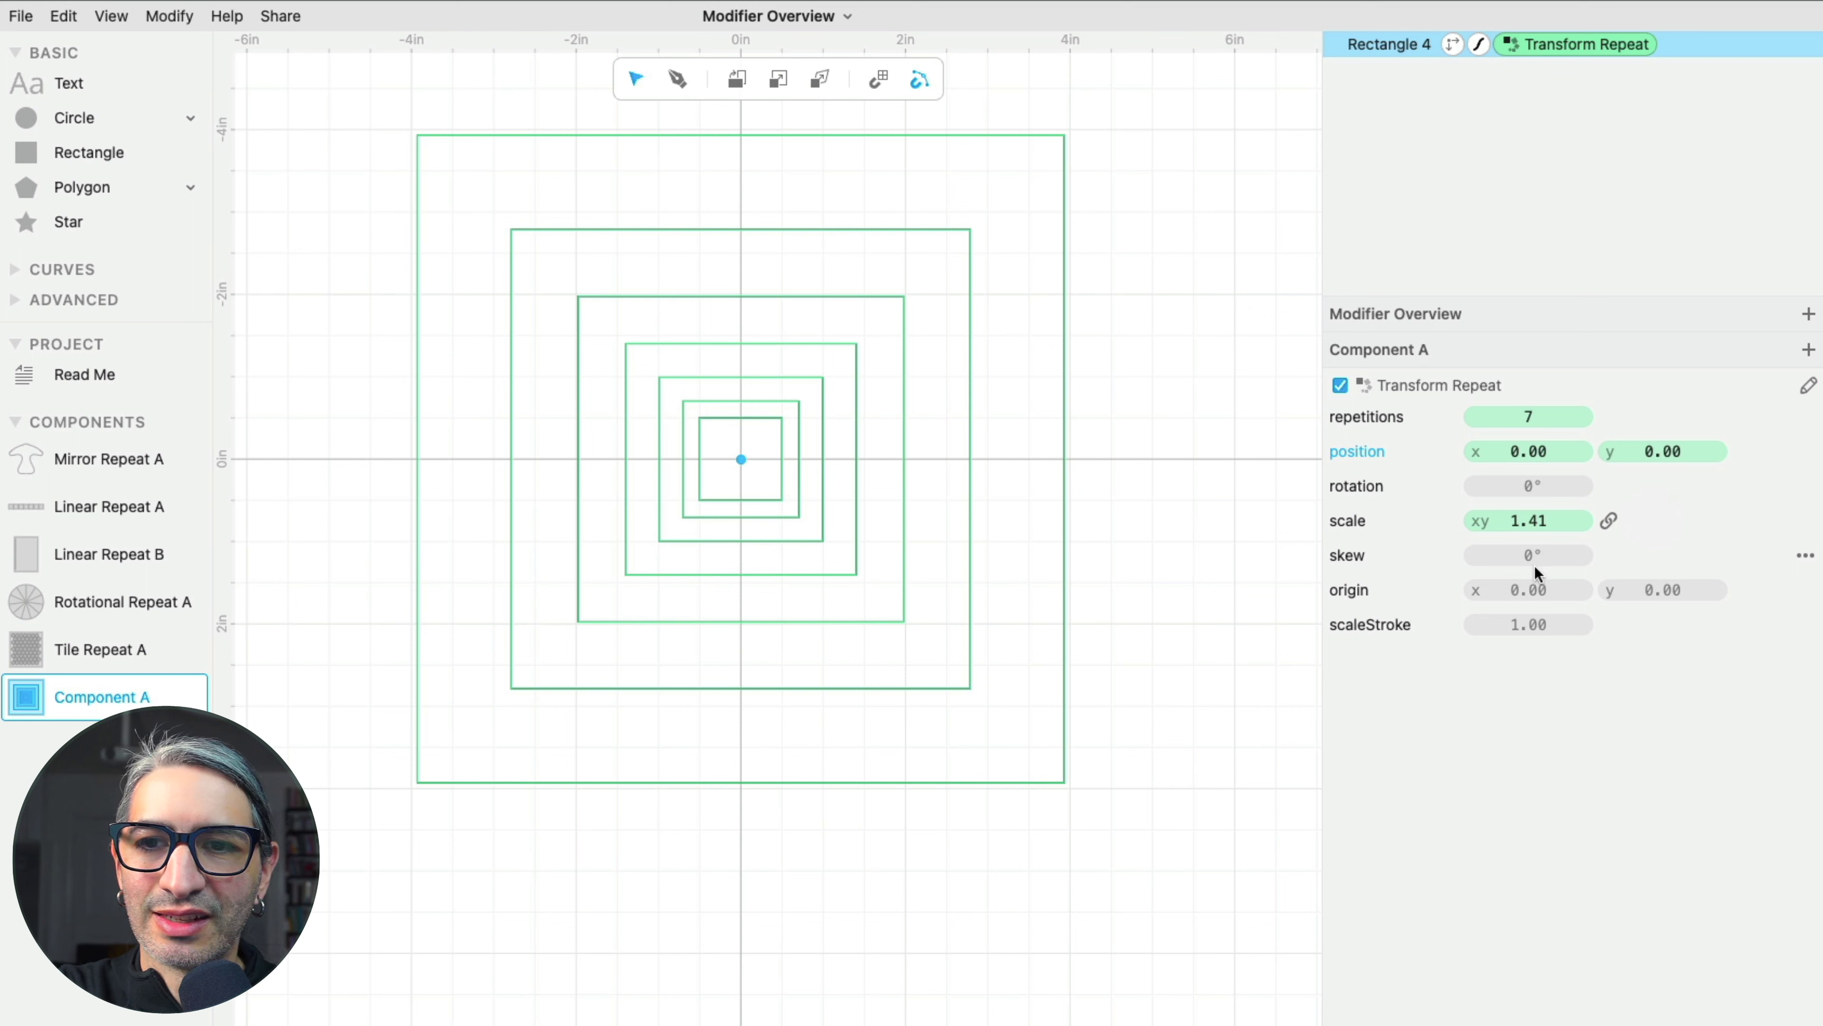
pyautogui.moveTo(1528, 485); pyautogui.dragTo(1560, 489)
# - Bring the seven-square spiral into view and switch to the empty Component A
pyautogui.scroll(-5, 1071, 609)
pyautogui.moveTo(1087, 614); pyautogui.dragTo(1029, 618)
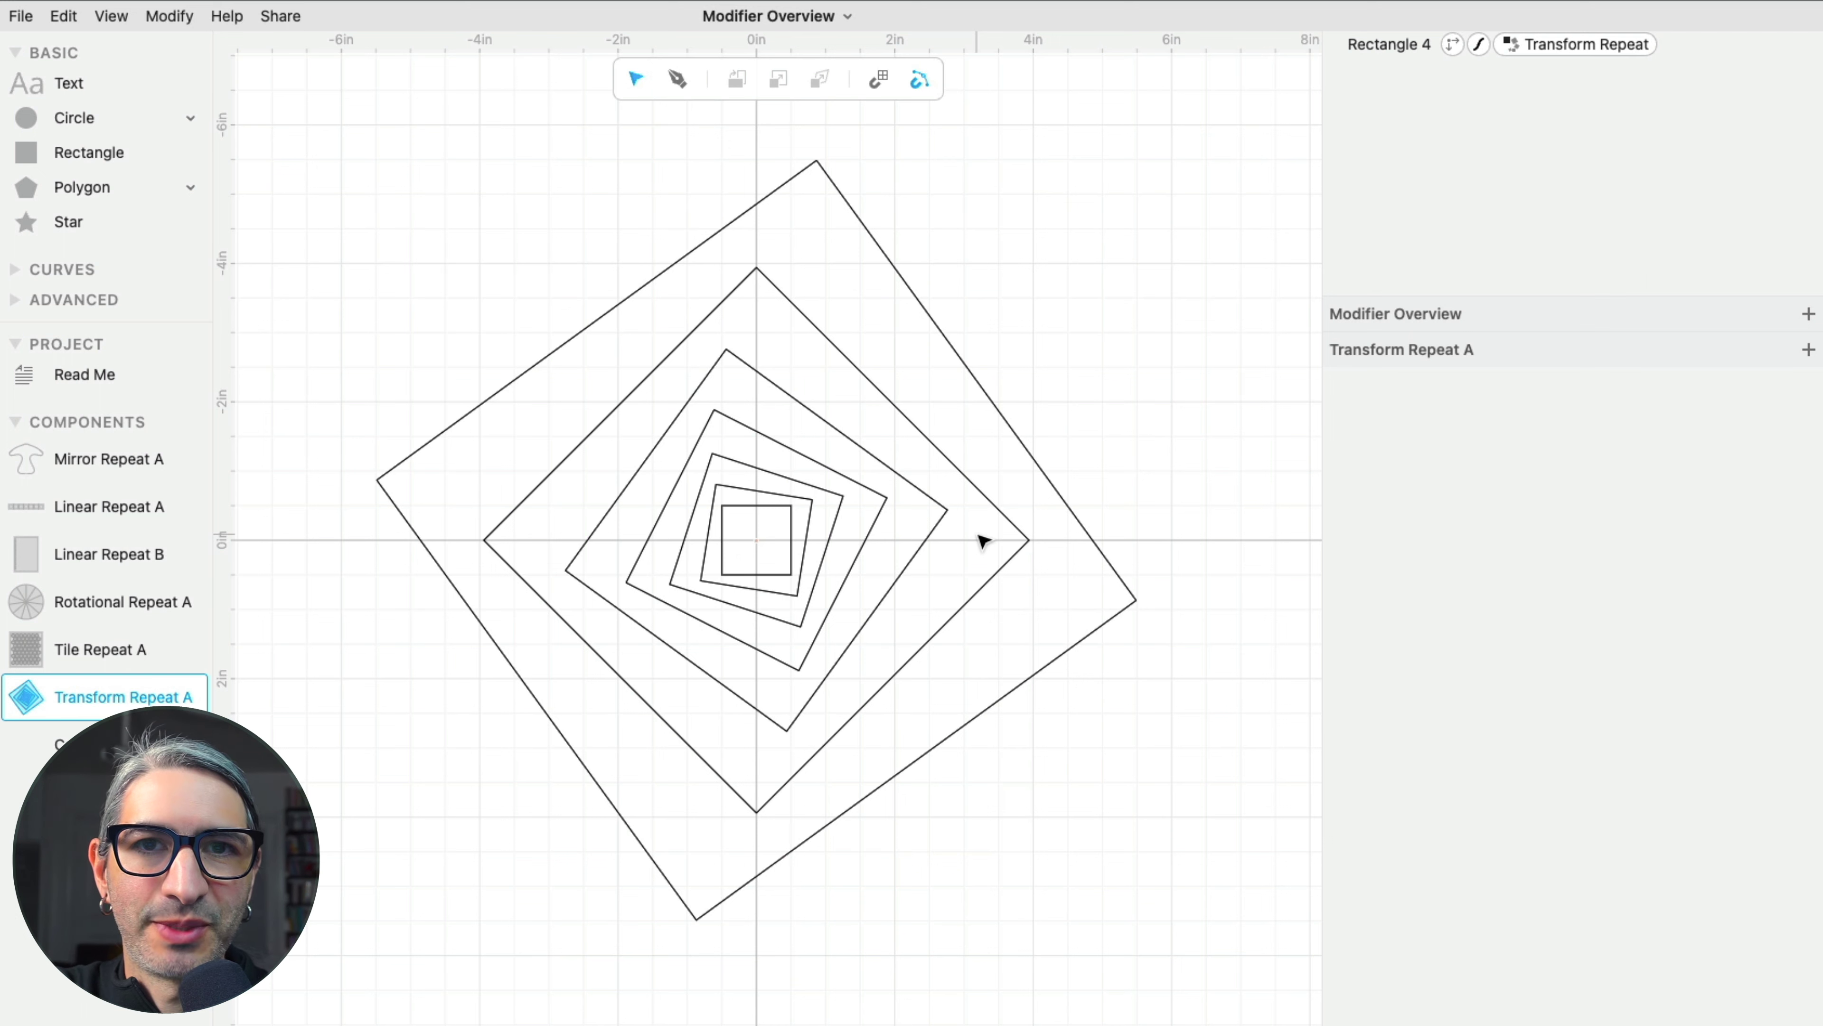
pyautogui.click(58, 744)
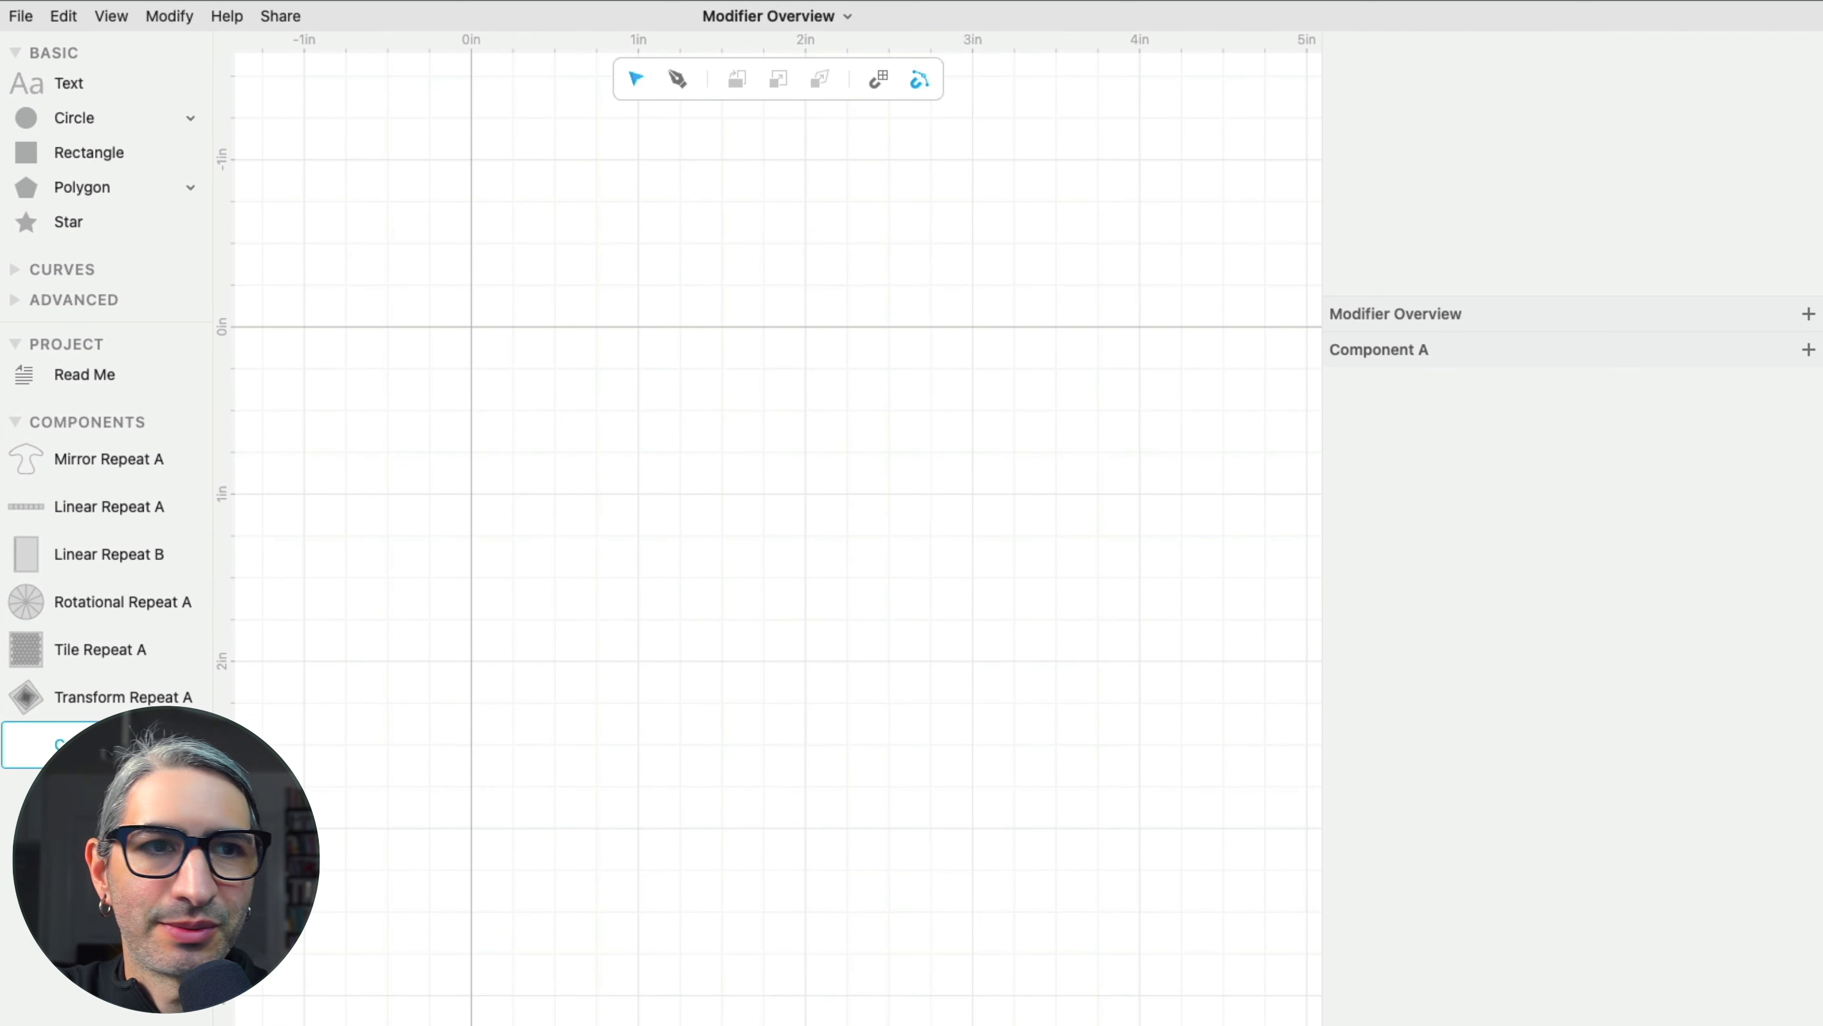
# - Place a pentagon at the canvas origin and apply a Transform Repeat to it
pyautogui.moveTo(30, 187); pyautogui.dragTo(471, 323)
pyautogui.click(169, 16)
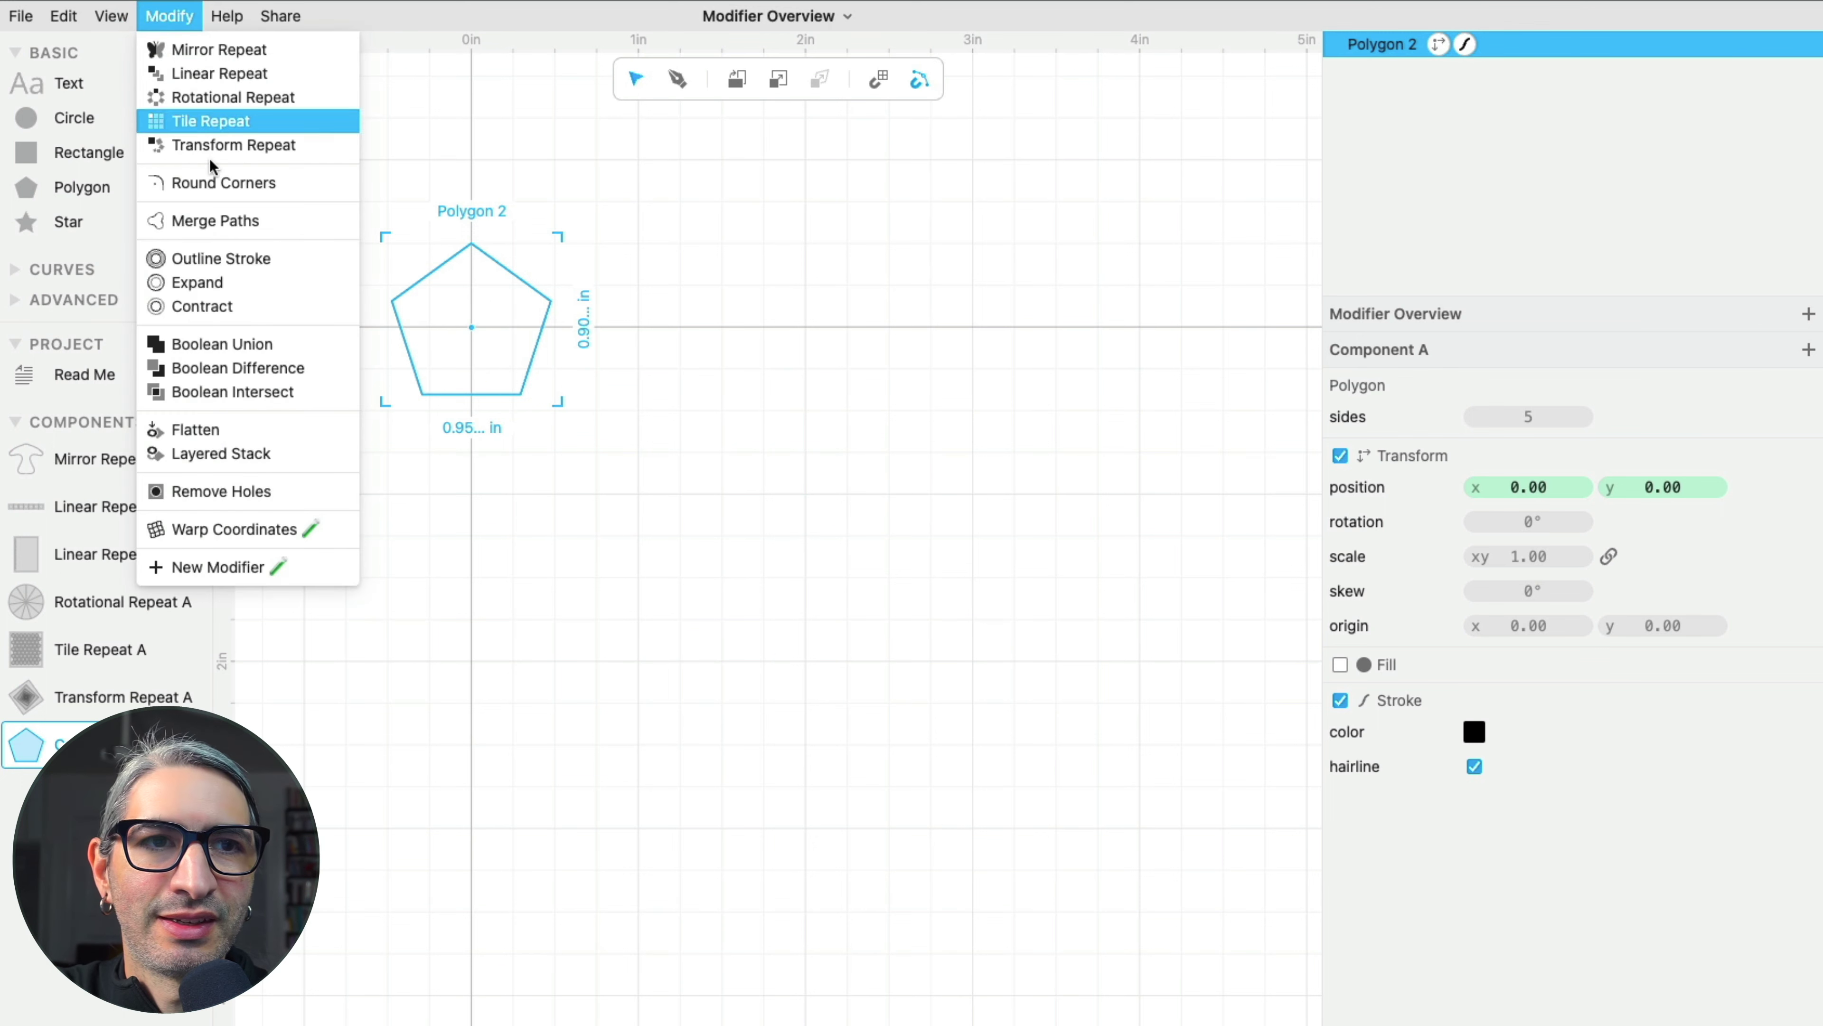
pyautogui.click(216, 144)
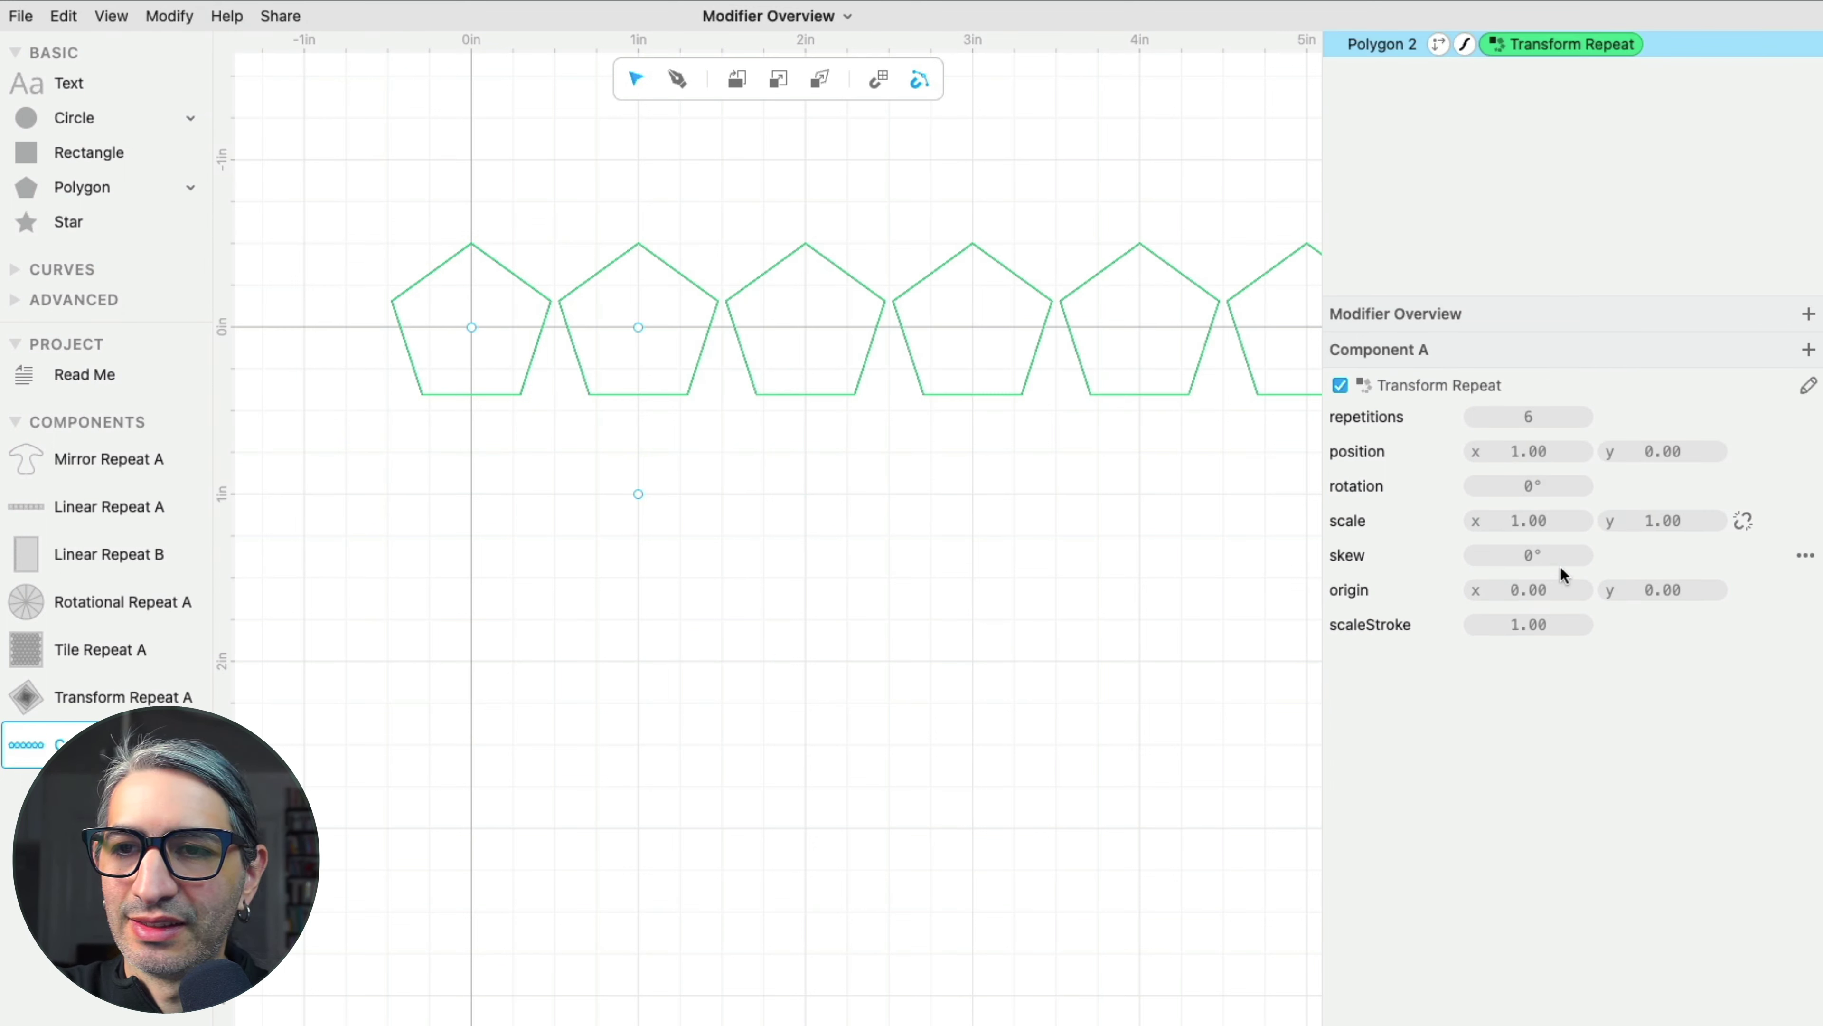
# - Link the scale and set 0.79 scale, 34° rotation and 27 repetitions for the pentagon spiral
pyautogui.click(1743, 520)
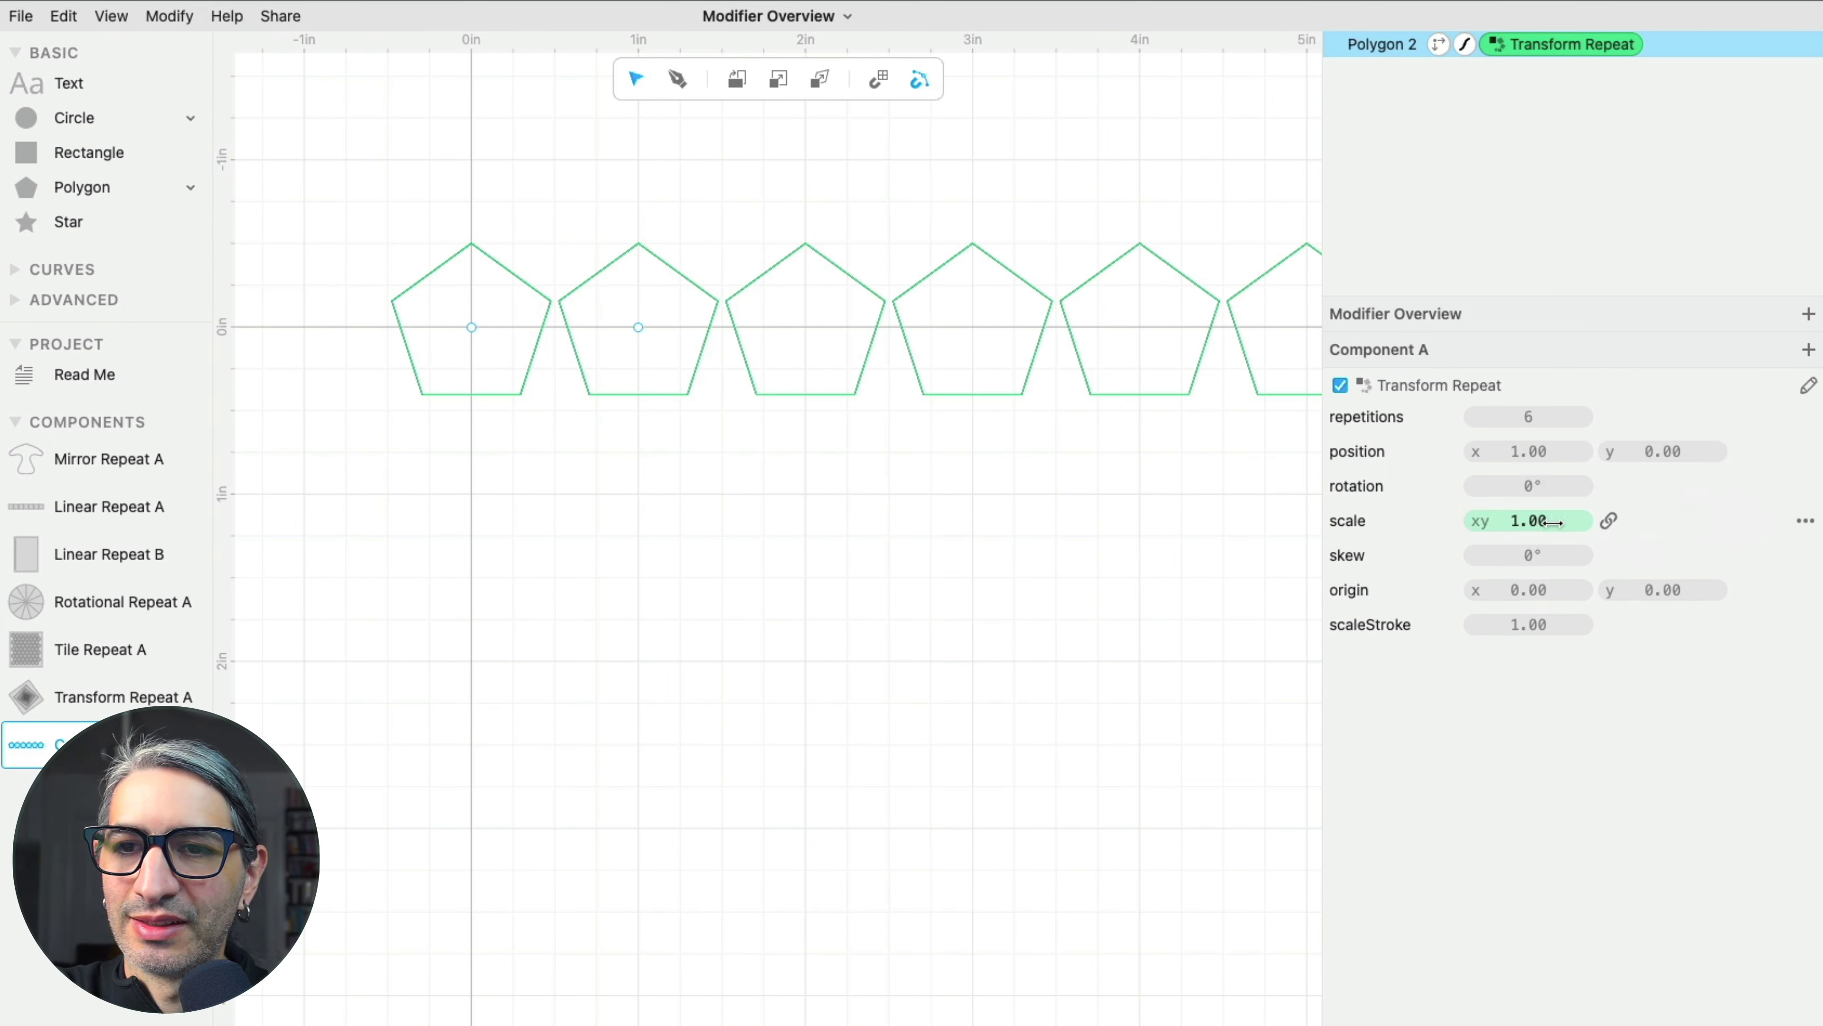
pyautogui.moveTo(1551, 521); pyautogui.dragTo(1644, 493)
pyautogui.moveTo(1527, 416); pyautogui.dragTo(1608, 424)
pyautogui.scroll(1, 827, 561)
pyautogui.scroll(3, 827, 562)
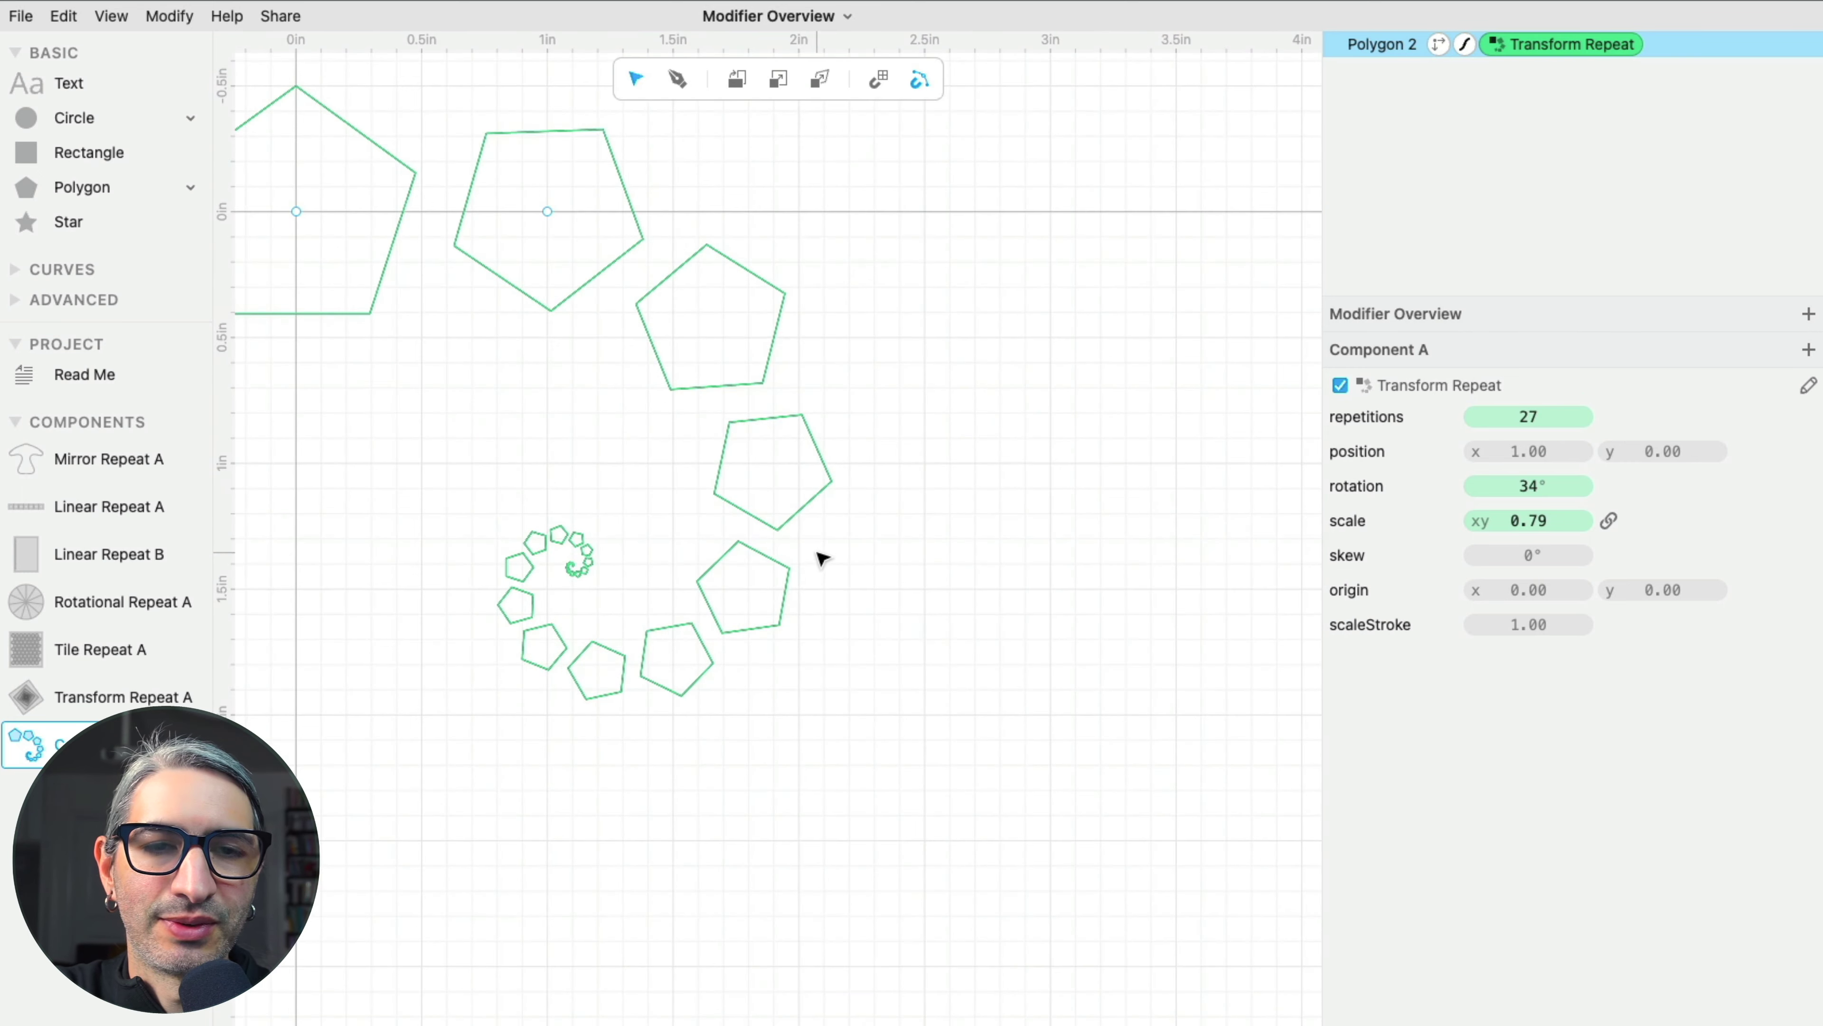
pyautogui.moveTo(818, 558); pyautogui.dragTo(977, 632)
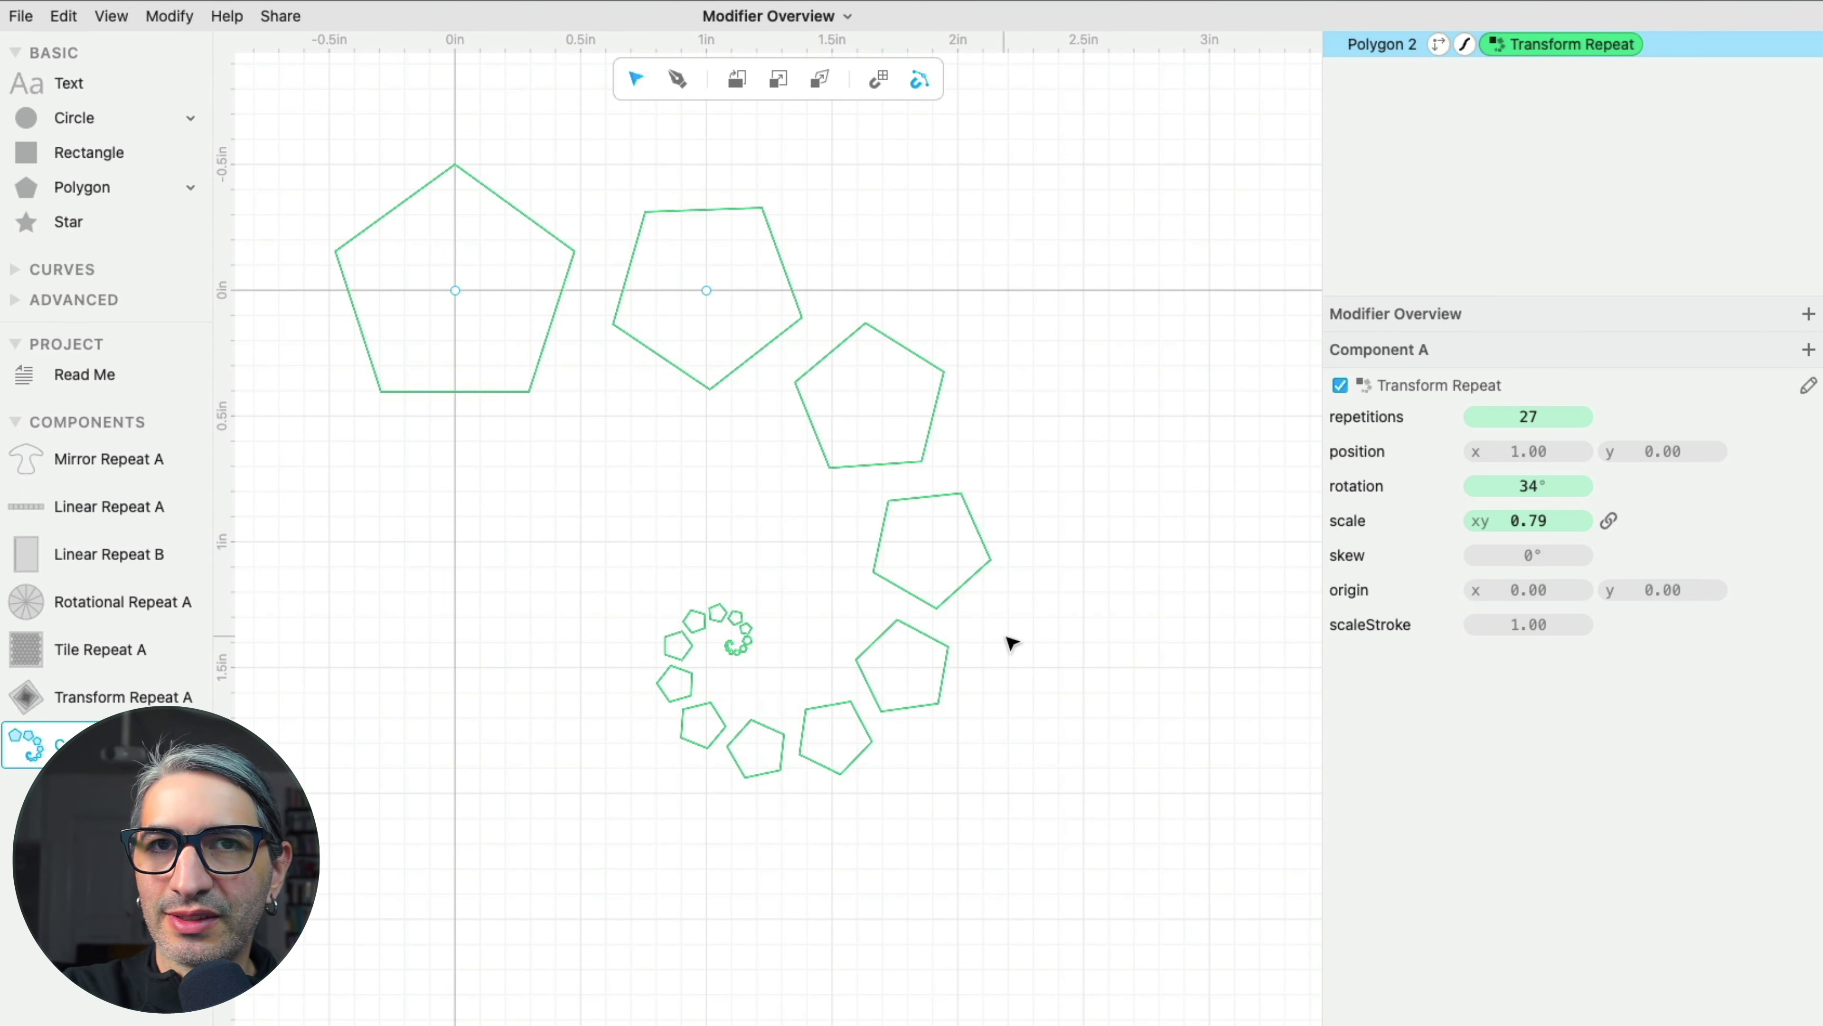